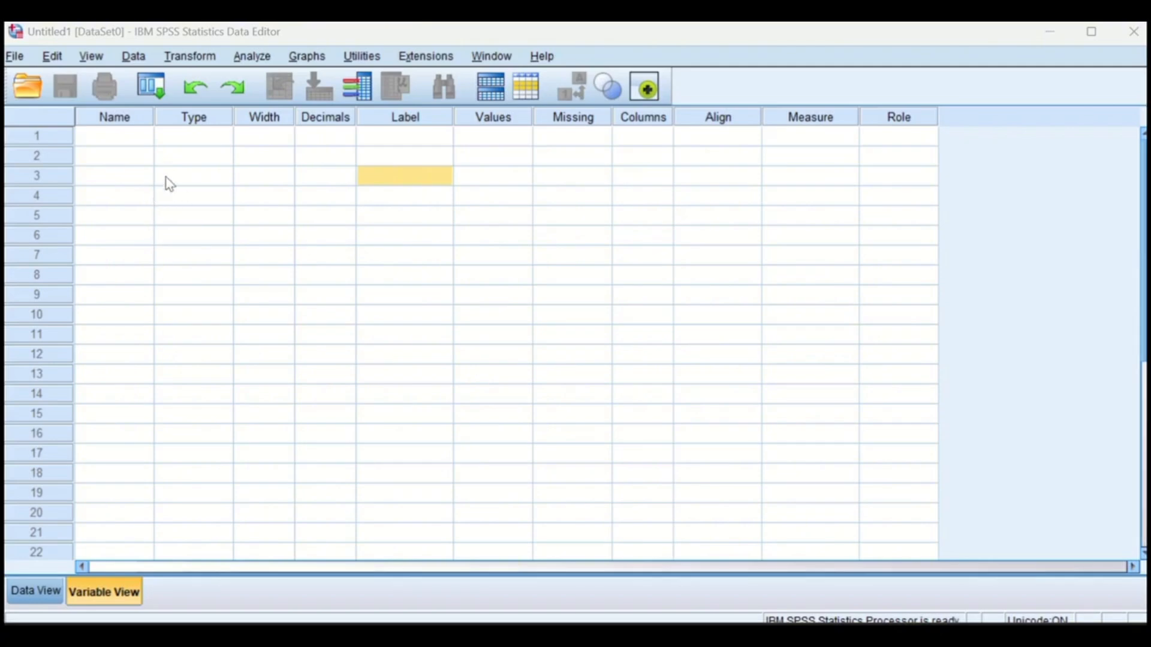
{"action": "left_click", "coordinate": [112, 138]}
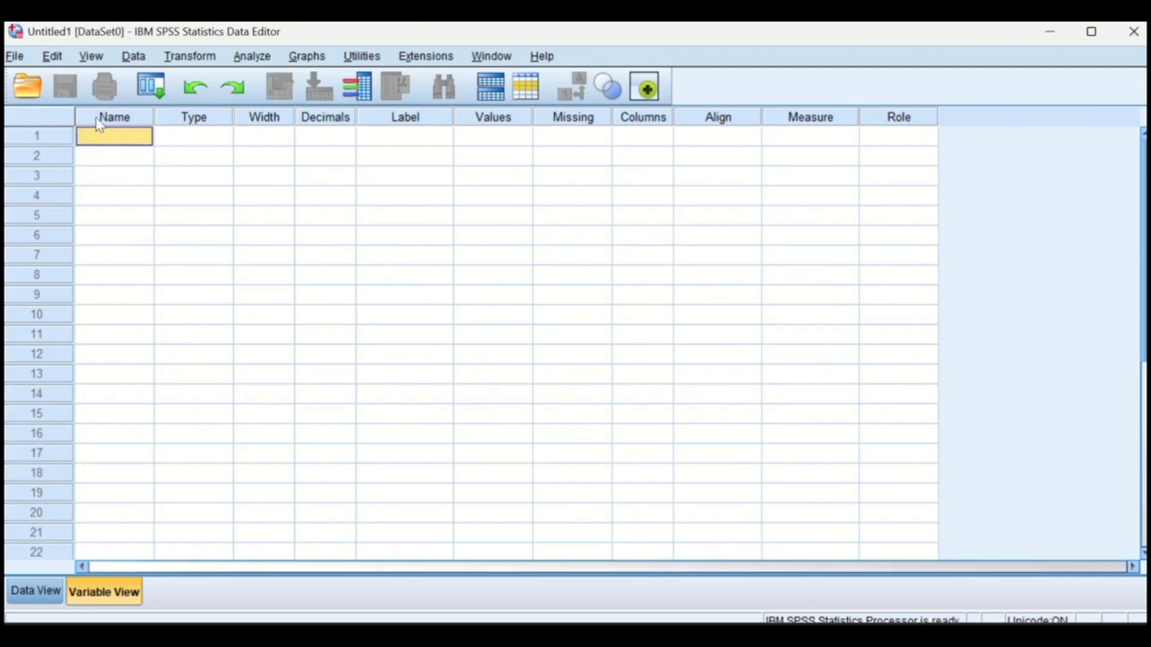
{"action": "left_click", "coordinate": [15, 58]}
{"action": "left_click", "coordinate": [53, 58]}
{"action": "left_click", "coordinate": [103, 59]}
{"action": "left_click", "coordinate": [102, 58]}
{"action": "left_click", "coordinate": [185, 58]}
{"action": "left_click", "coordinate": [126, 153]}
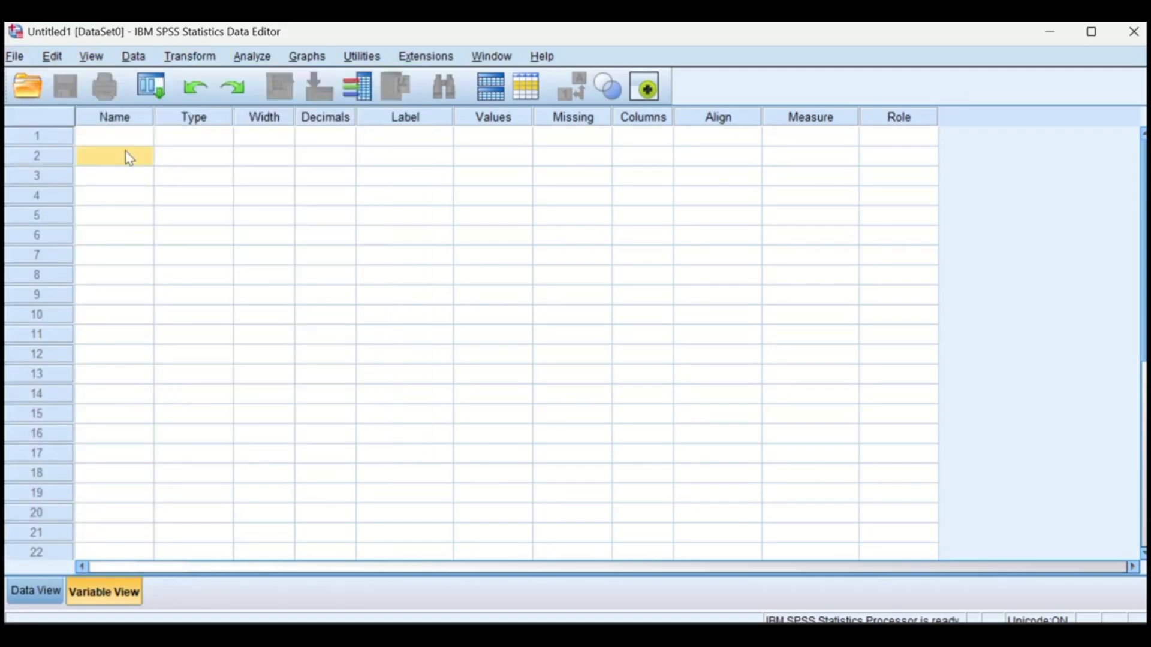
{"action": "left_click", "coordinate": [127, 157]}
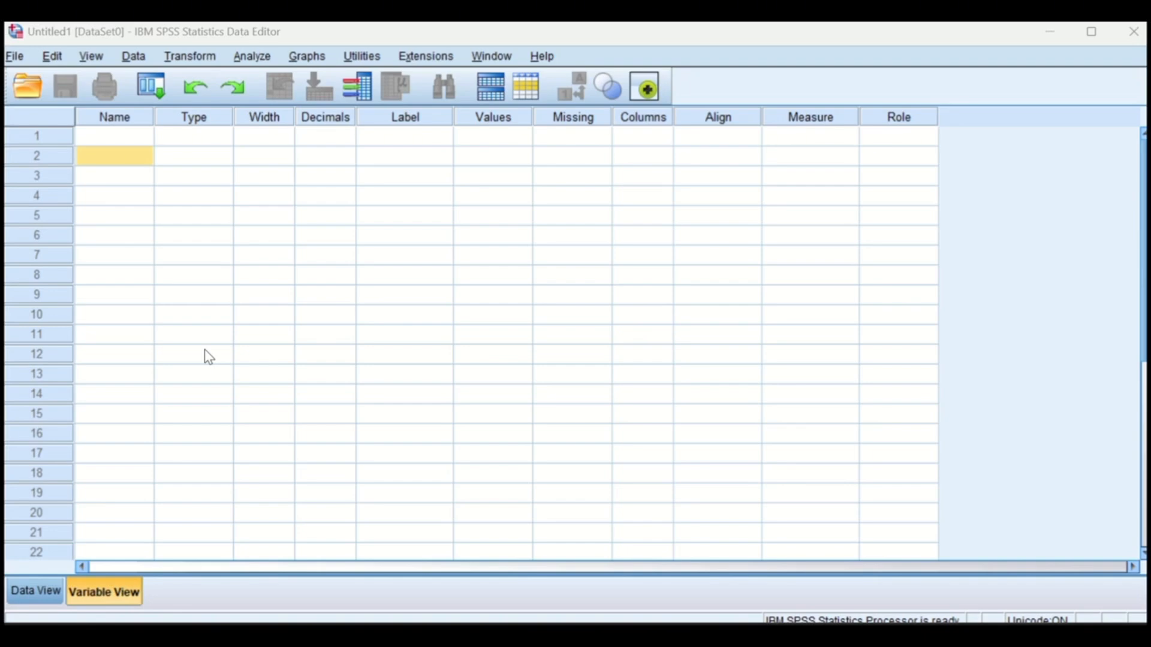
Name the first variable USIA and check its column in the data grid.
{"action": "left_click", "coordinate": [111, 138]}
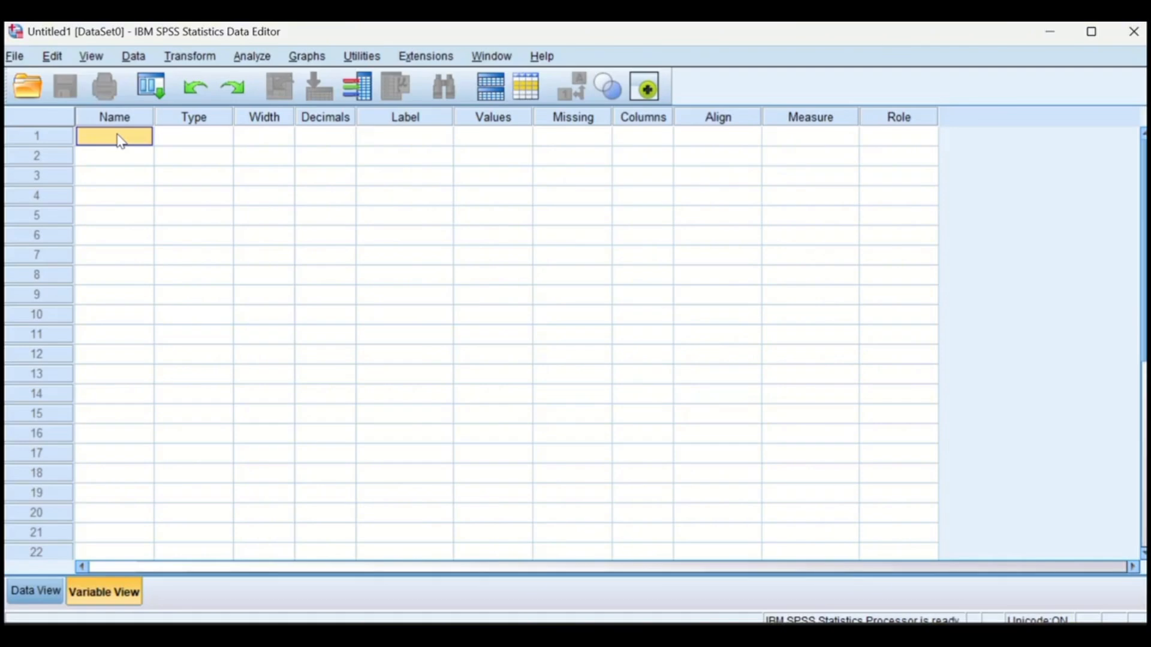
{"action": "double_click", "coordinate": [120, 141]}
{"action": "type", "text": "USIA"}
{"action": "left_click", "coordinate": [36, 585]}
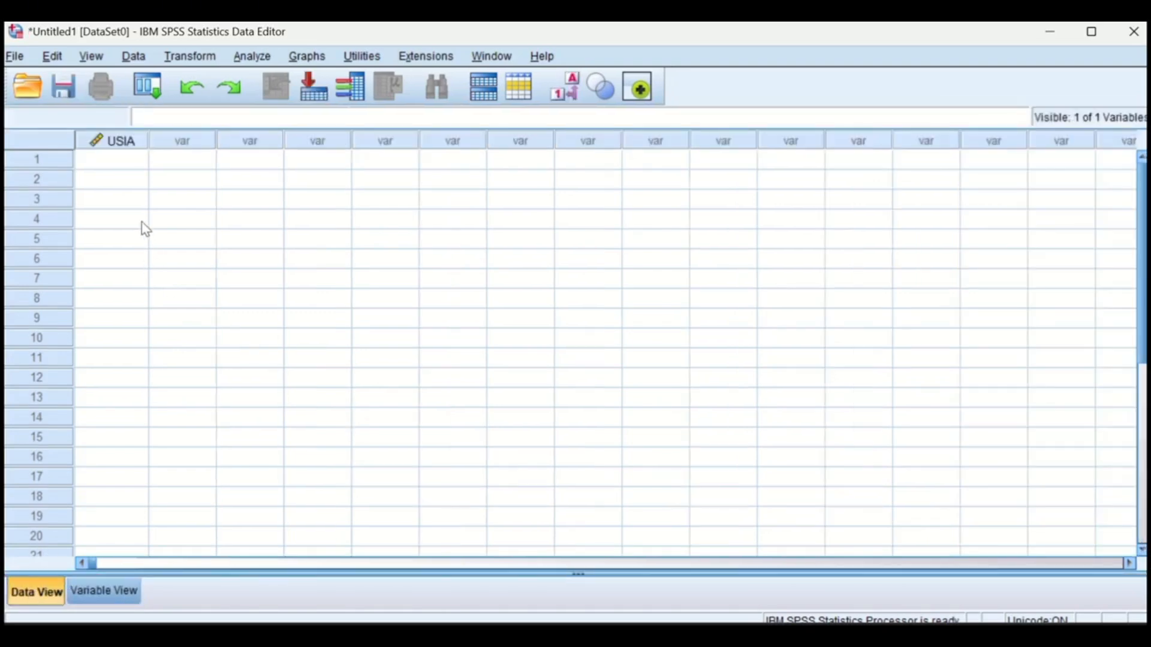
{"action": "left_click", "coordinate": [87, 593]}
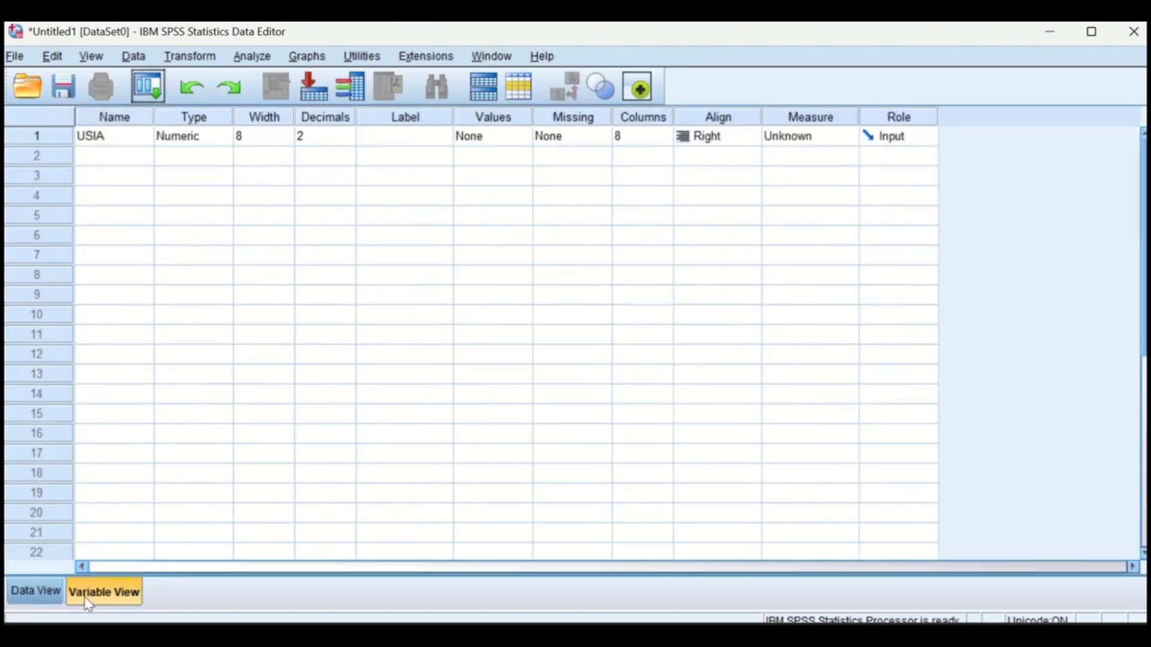
Add the variables GENDER and PENDIDIKAN in rows 2 and 3 of the variable list.
{"action": "left_click", "coordinate": [106, 155]}
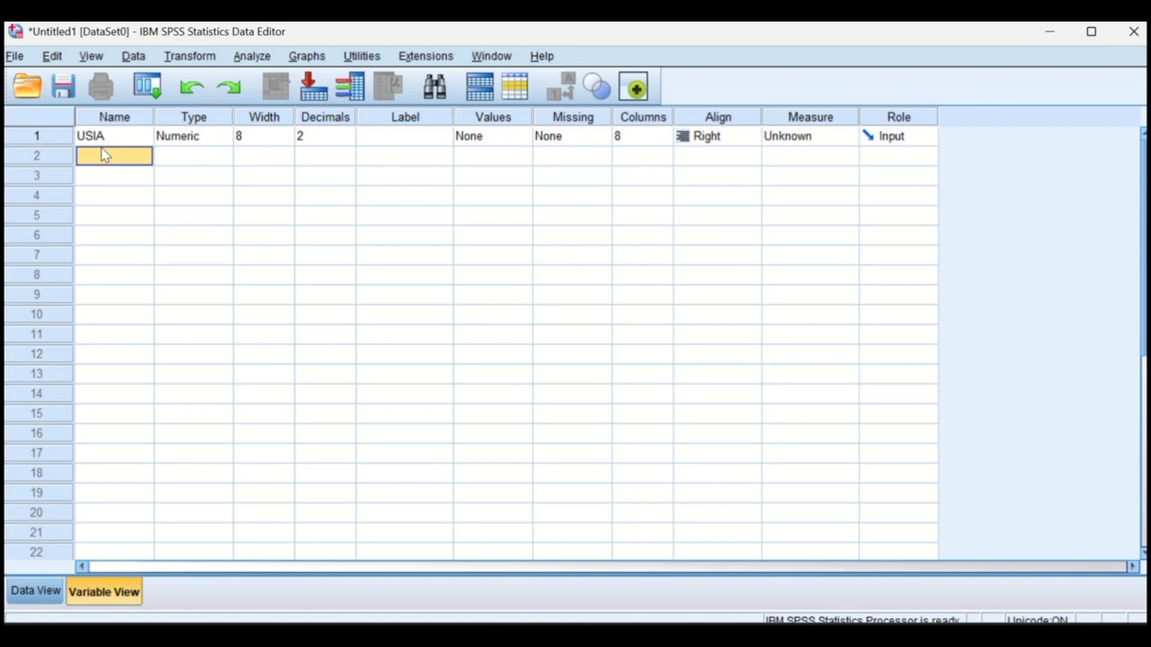
{"action": "type", "text": "GENDER"}
{"action": "key", "text": "Return"}
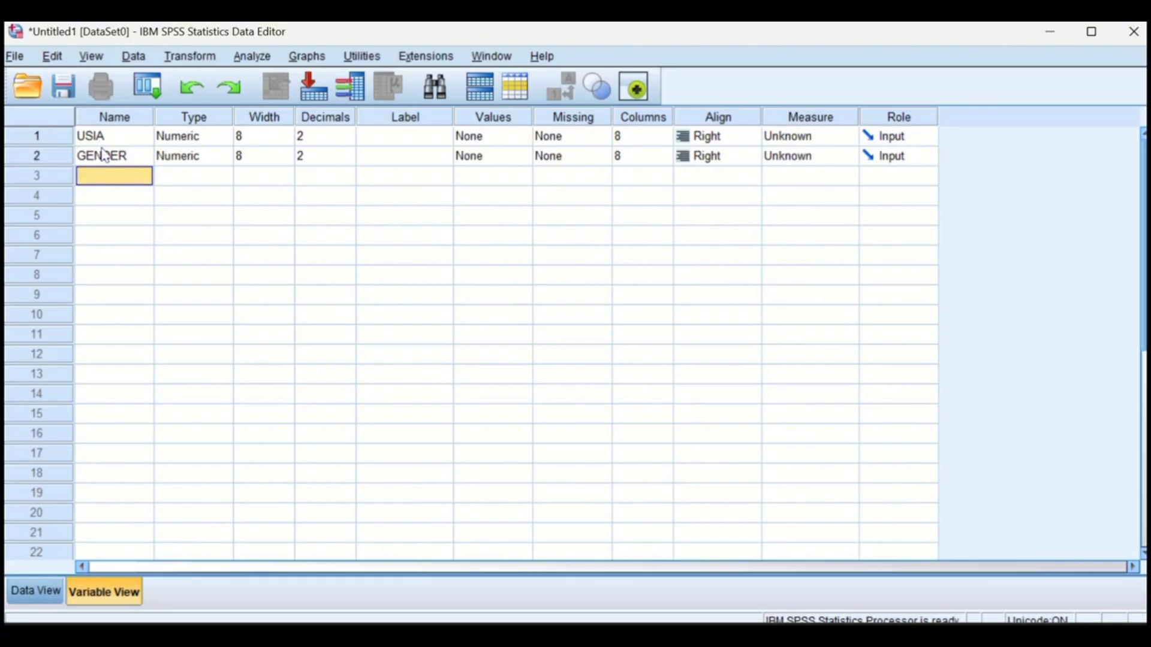
{"action": "type", "text": "PENDIDIKAN"}
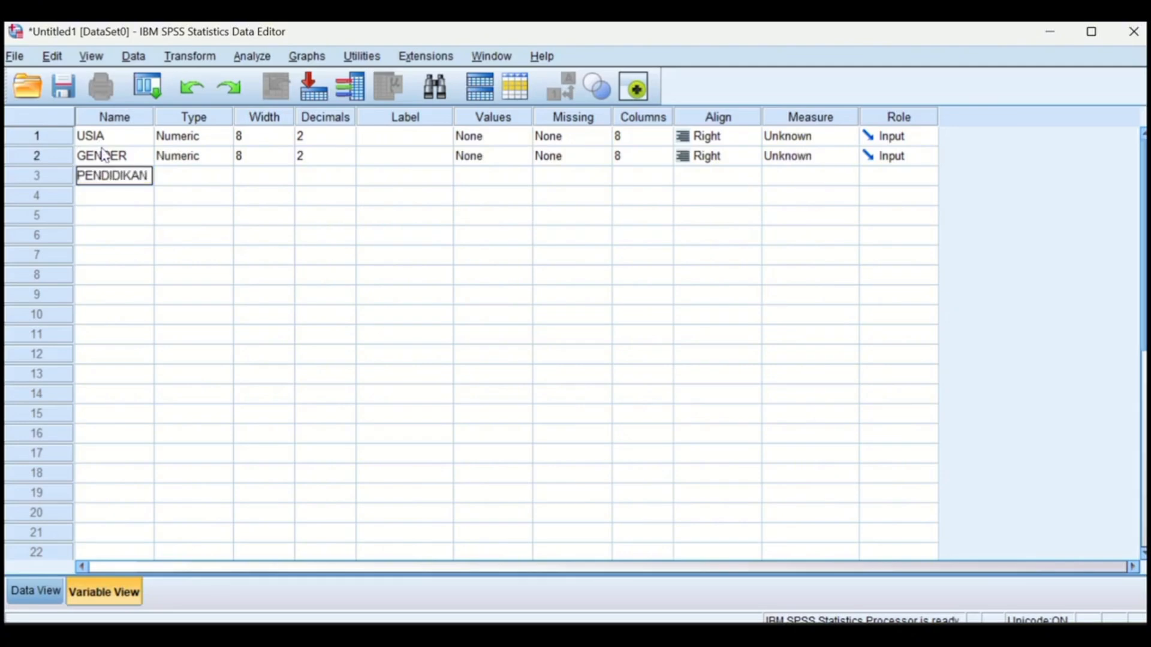
{"action": "key", "text": "Return"}
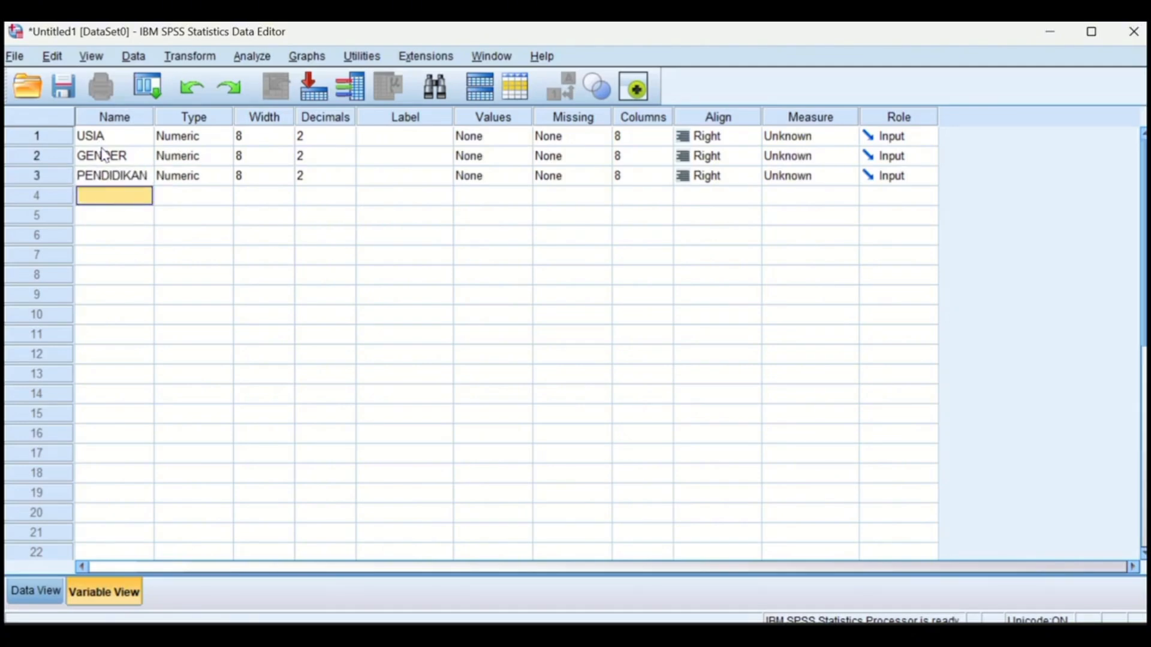
{"action": "type", "text": "PEKERJAAN"}
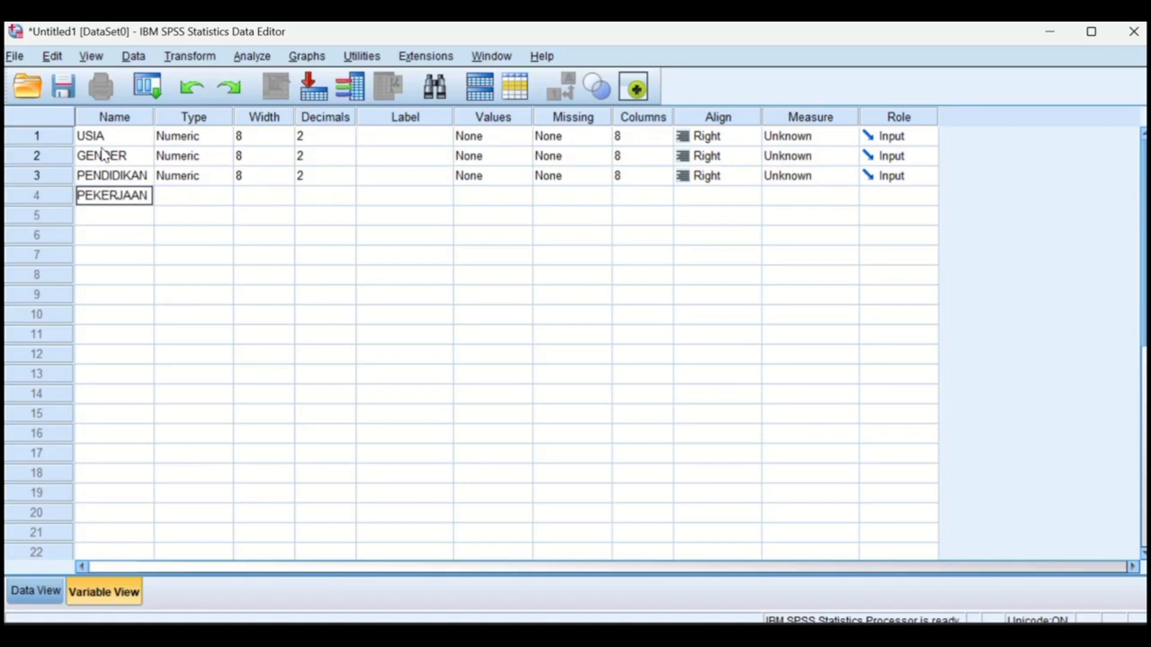
{"action": "key", "text": "Return"}
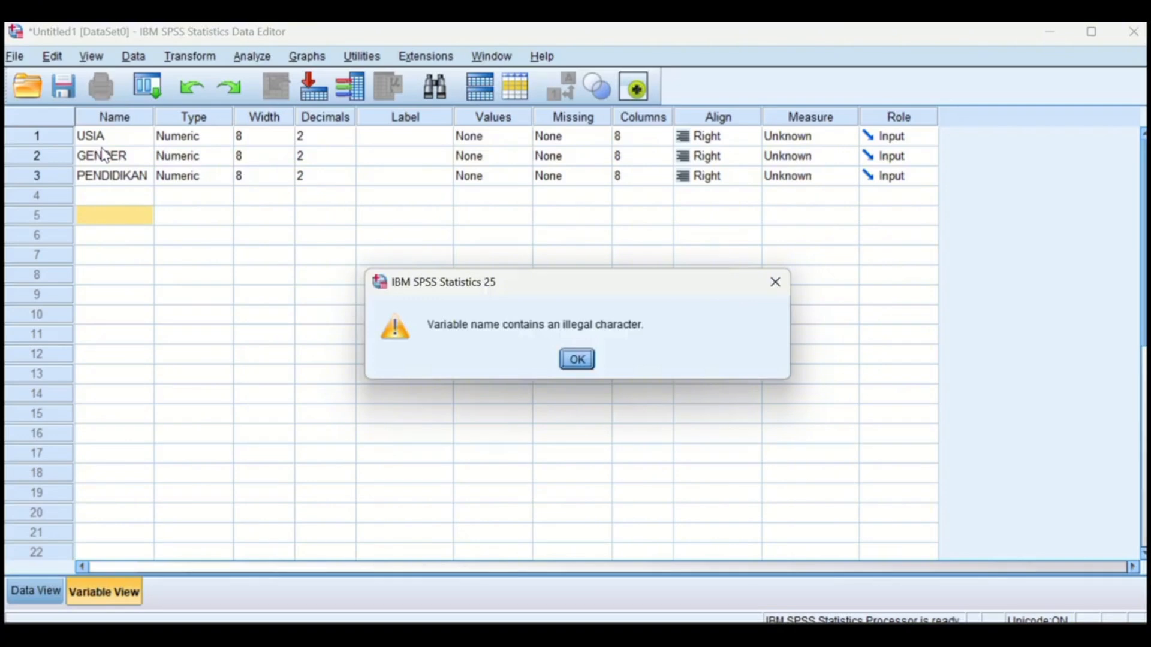
{"action": "left_click", "coordinate": [576, 359]}
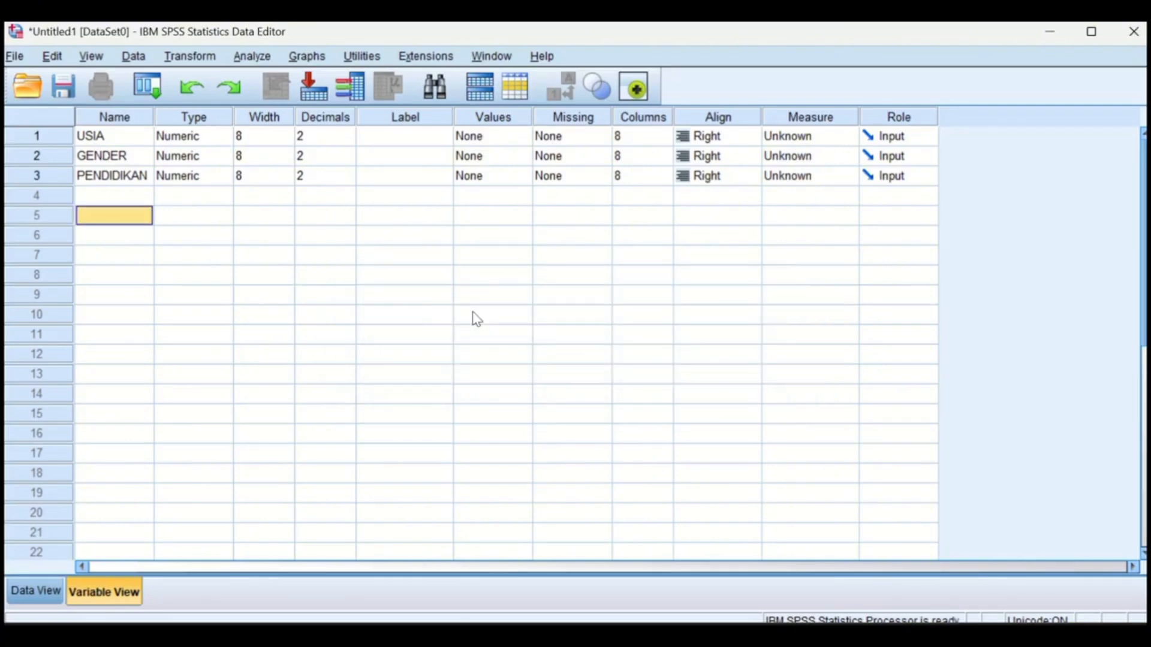
Add a variable named PEKERJAAN in row 4 of the variable list.
{"action": "left_click", "coordinate": [145, 202]}
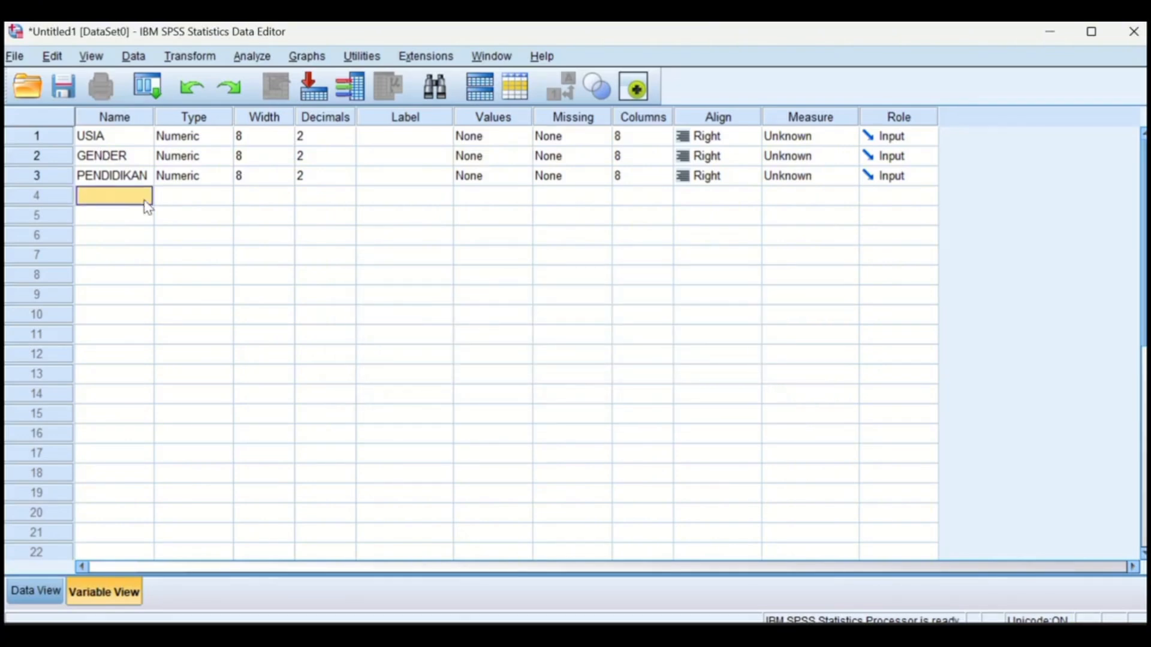
{"action": "type", "text": "PEKER"}
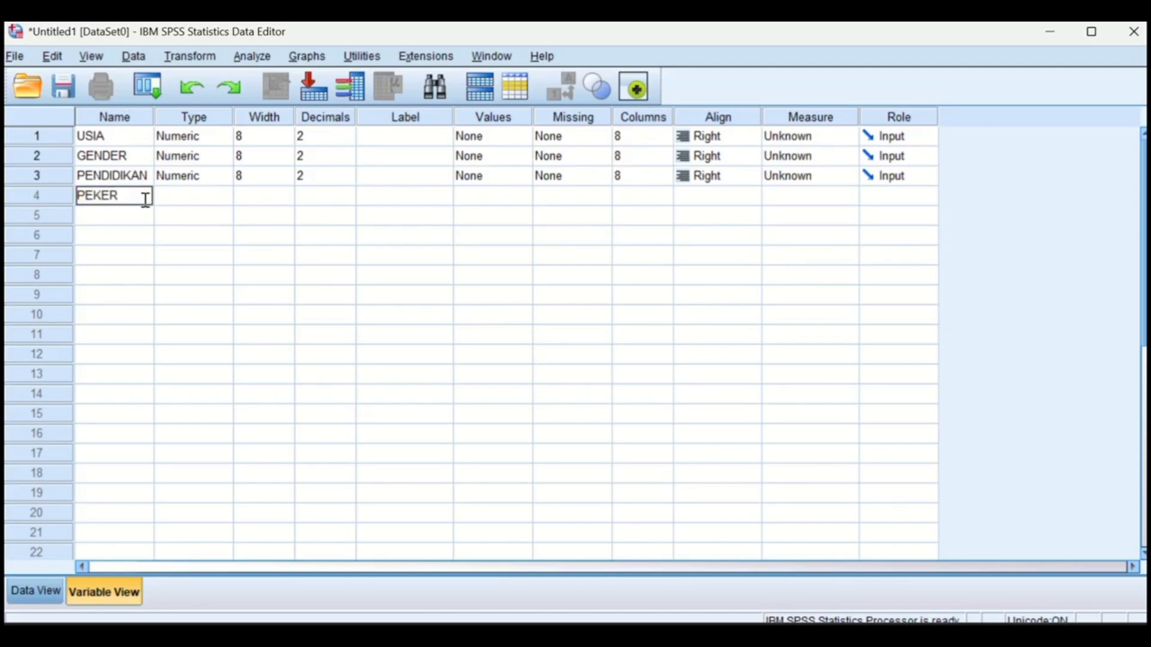
{"action": "type", "text": "JAAN"}
{"action": "key", "text": "Return"}
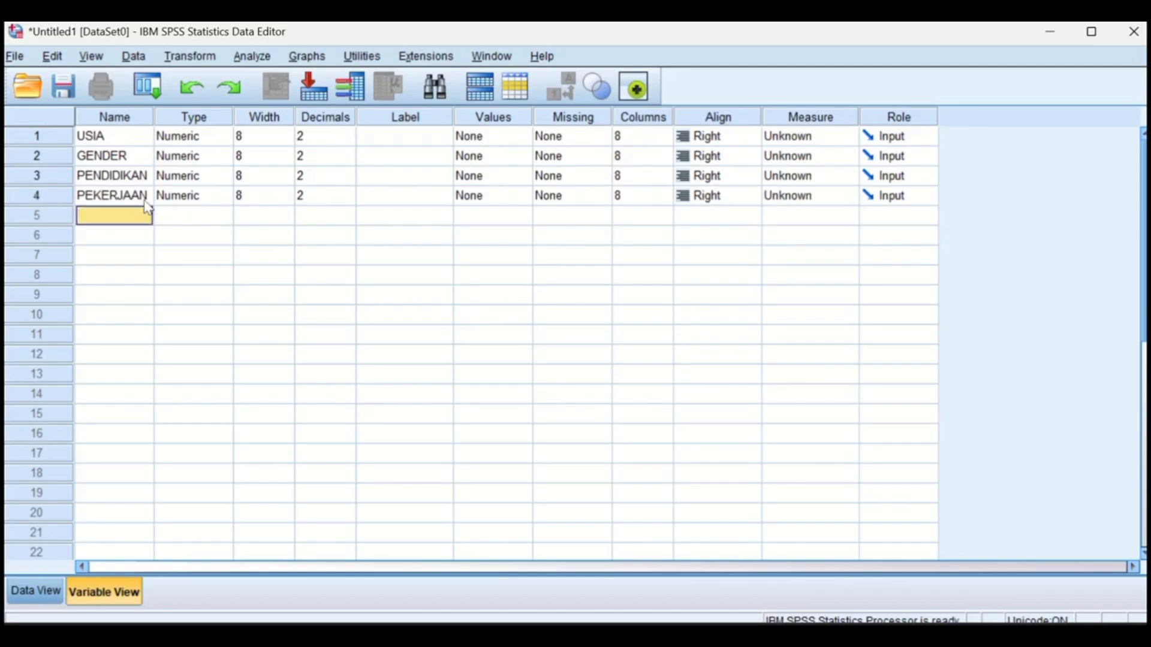
Try to name the fifth variable STATUS KAWIN, with a space between the words.
{"action": "type", "text": "S"}
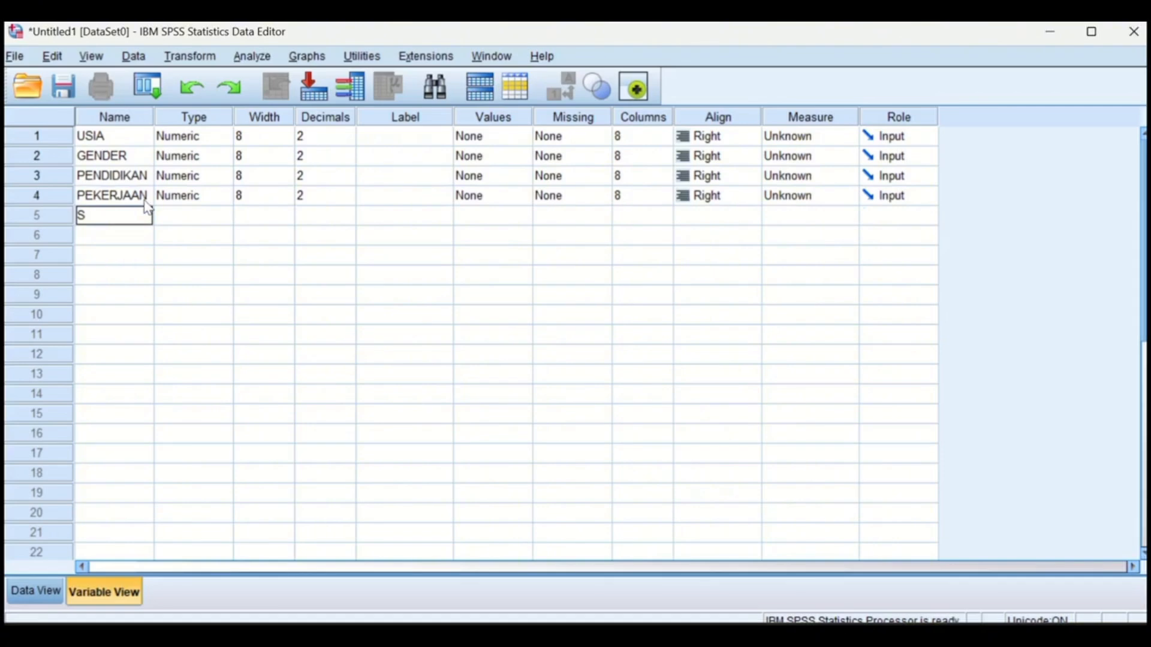
{"action": "type", "text": "TATUS KAWIN"}
{"action": "key", "text": "Return"}
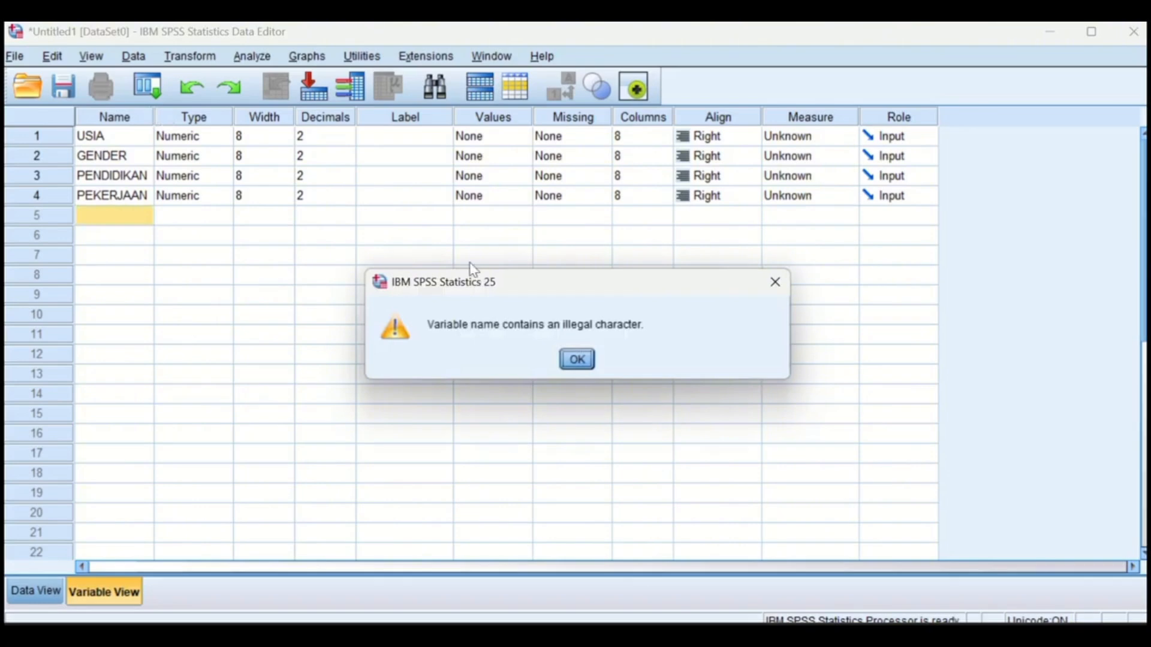
{"action": "left_click", "coordinate": [574, 357]}
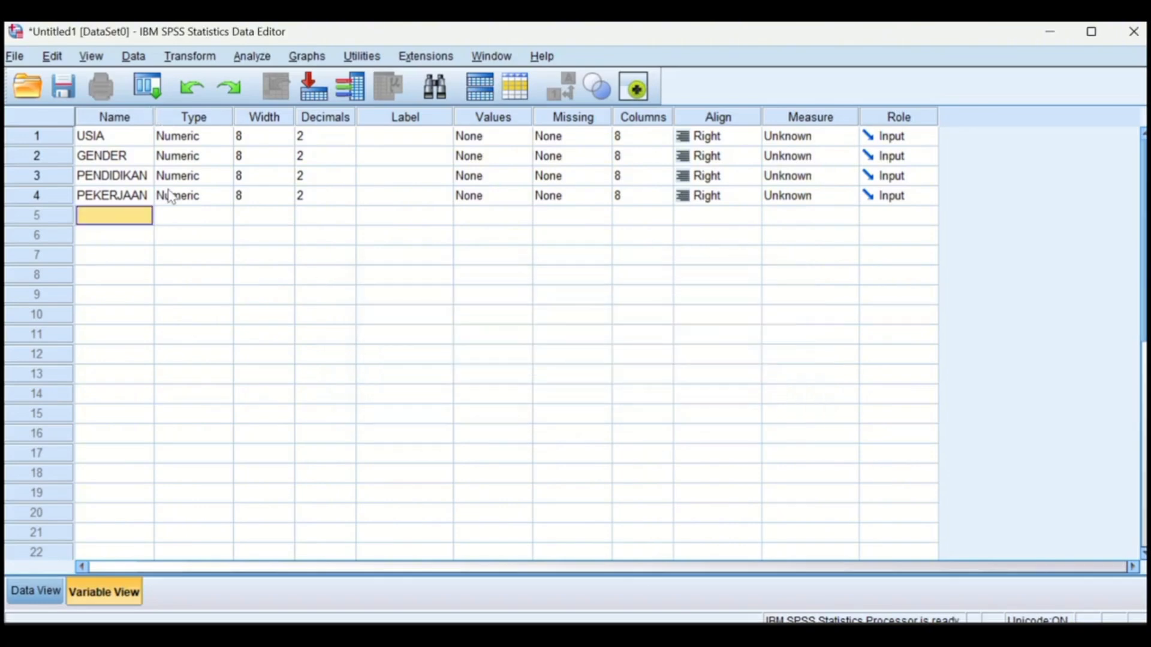
Widen the Name column and name the fifth variable STATUS_KAWIN, joining the words with an underscore.
{"action": "left_click_drag", "start_coordinate": [153, 111], "coordinate": [188, 111]}
{"action": "left_click", "coordinate": [100, 215]}
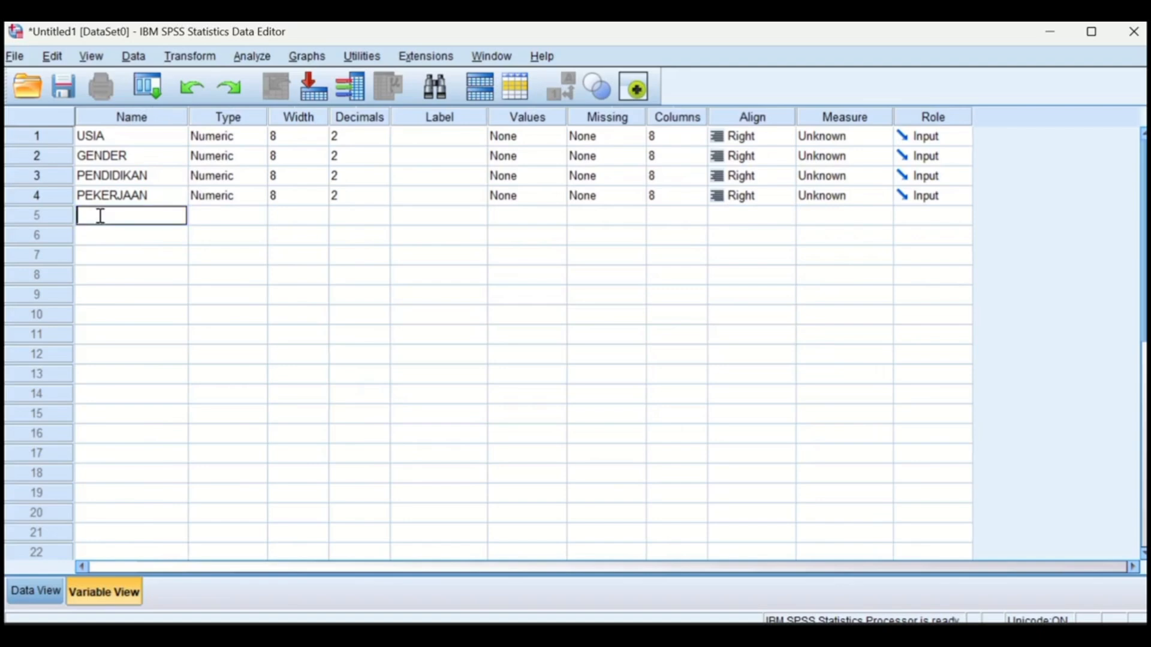
{"action": "type", "text": "STATUS "}
{"action": "type", "text": "KAWIN"}
{"action": "key", "text": "BackSpace"}
{"action": "key", "text": "BackSpace"}
{"action": "key", "text": "BackSpace"}
{"action": "key", "text": "BackSpace"}
{"action": "key", "text": "BackSpace"}
{"action": "key", "text": "BackSpace"}
{"action": "type", "text": "_KAWIN"}
{"action": "key", "text": "Return"}
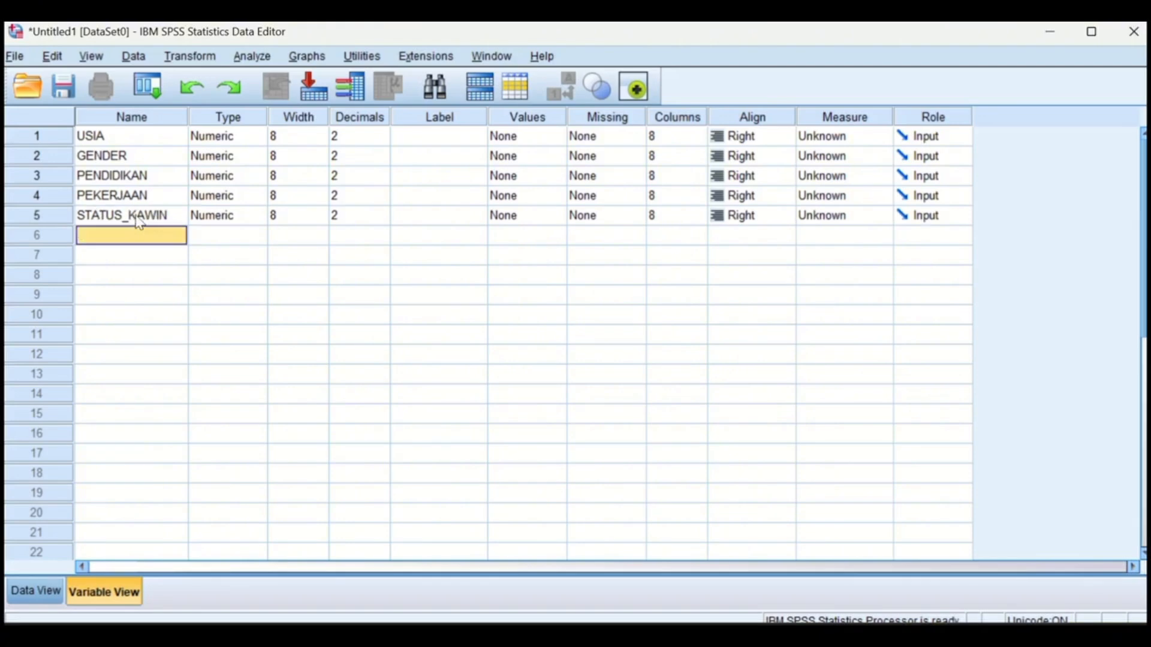
Try to rename the STATUS_KAWIN variable without its underscore.
{"action": "left_click", "coordinate": [136, 217]}
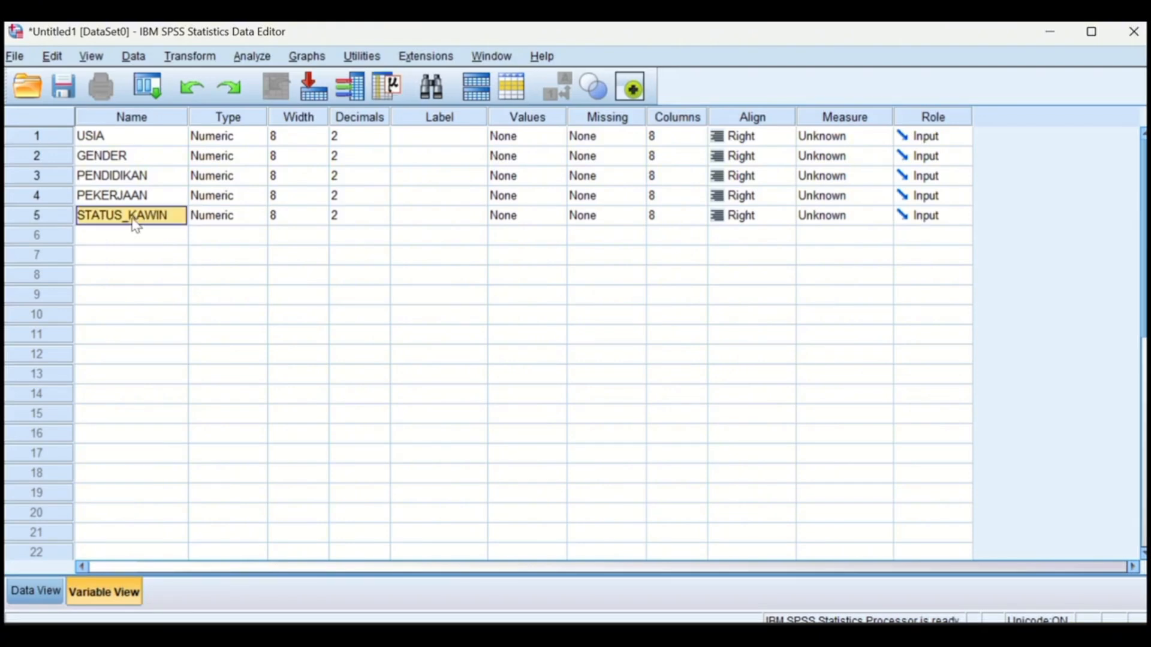
{"action": "left_click", "coordinate": [131, 216]}
{"action": "double_click", "coordinate": [131, 215]}
{"action": "left_click", "coordinate": [131, 215]}
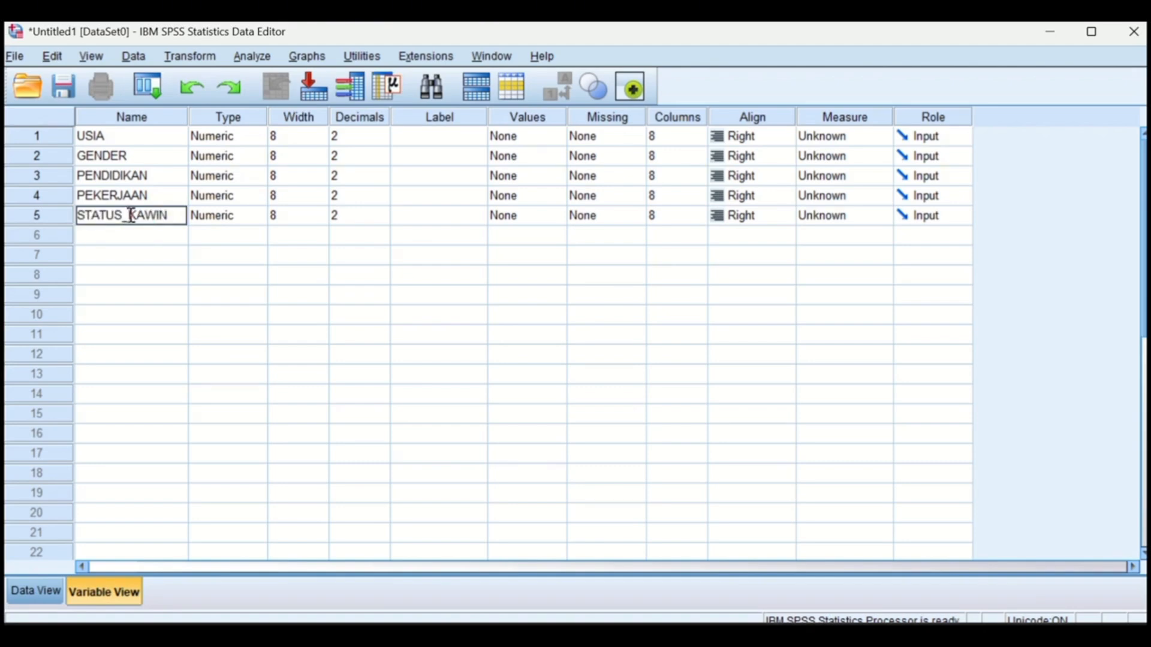
{"action": "key", "text": "BackSpace"}
{"action": "key", "text": "Return"}
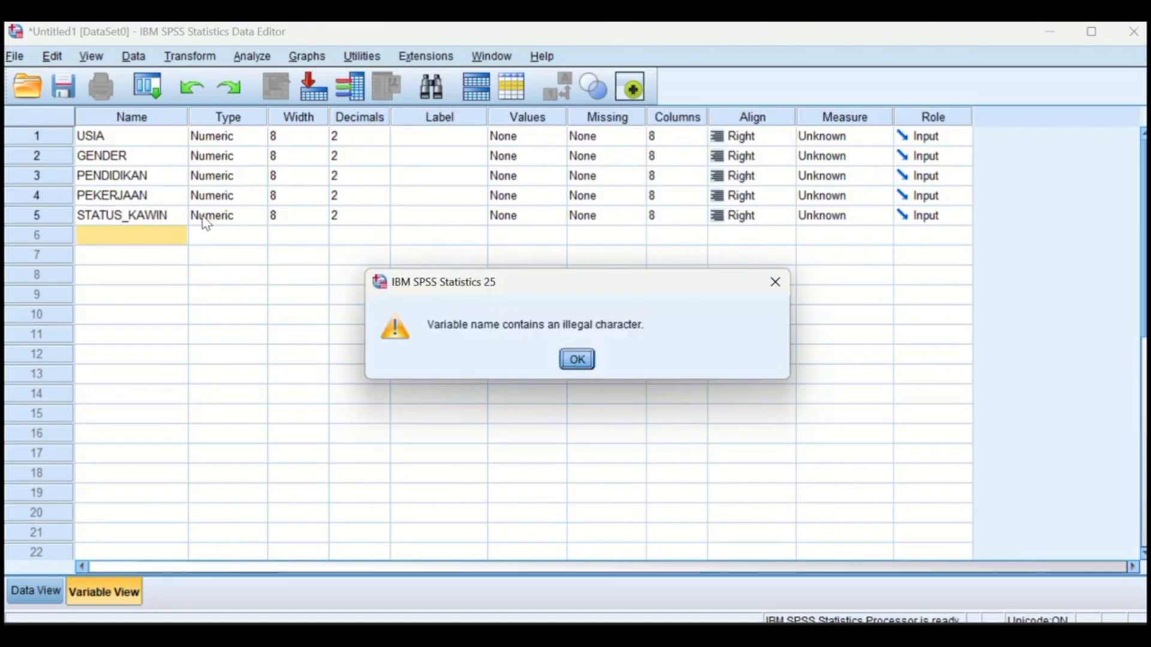
{"action": "left_click", "coordinate": [589, 359]}
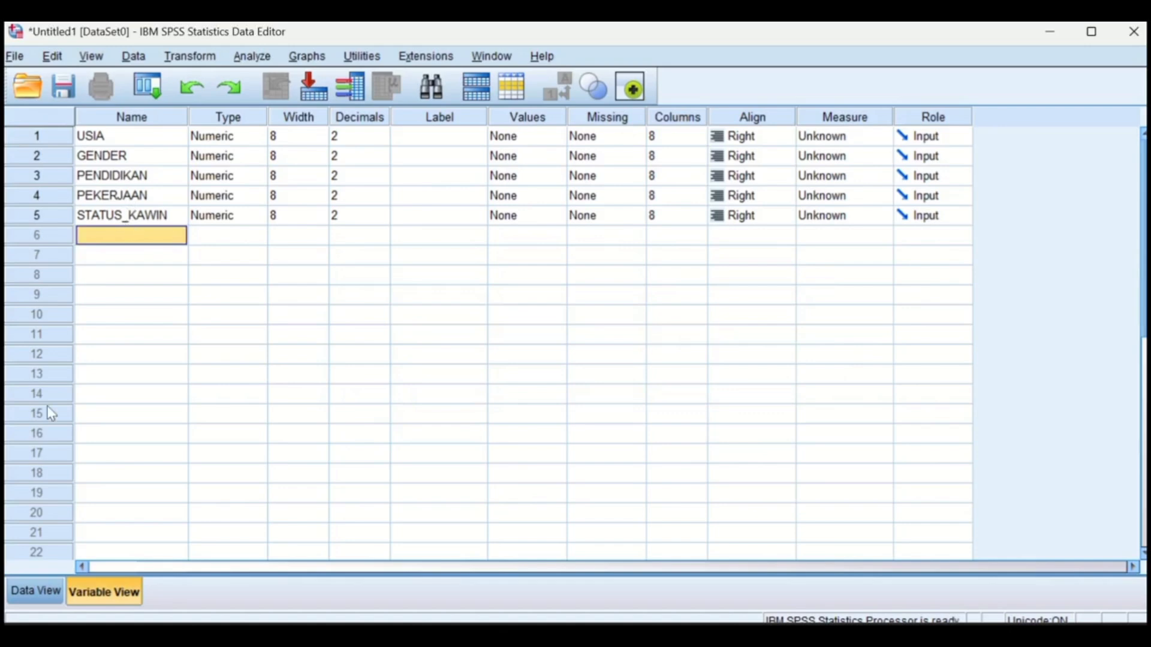
Widen the GENDER, PENDIDIKAN, PEKERJAAN and STATUS_KAWIN columns in the data grid so each name fits on one line.
{"action": "left_click", "coordinate": [40, 590]}
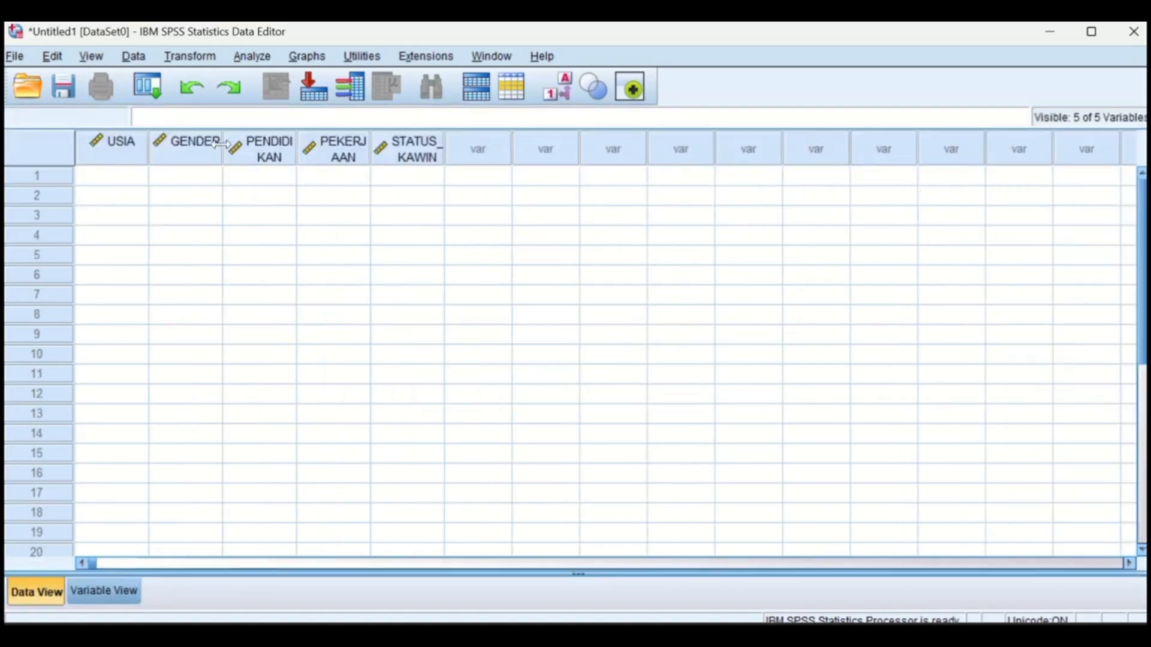
{"action": "left_click_drag", "start_coordinate": [221, 144], "coordinate": [231, 144]}
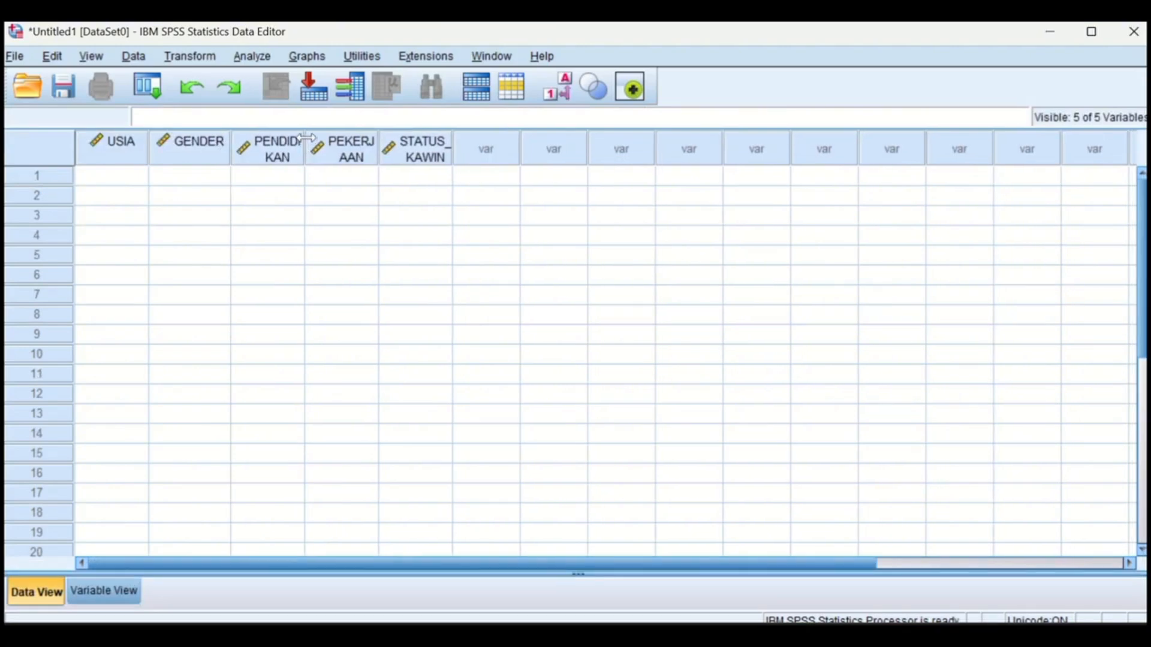
{"action": "left_click_drag", "start_coordinate": [306, 139], "coordinate": [338, 141]}
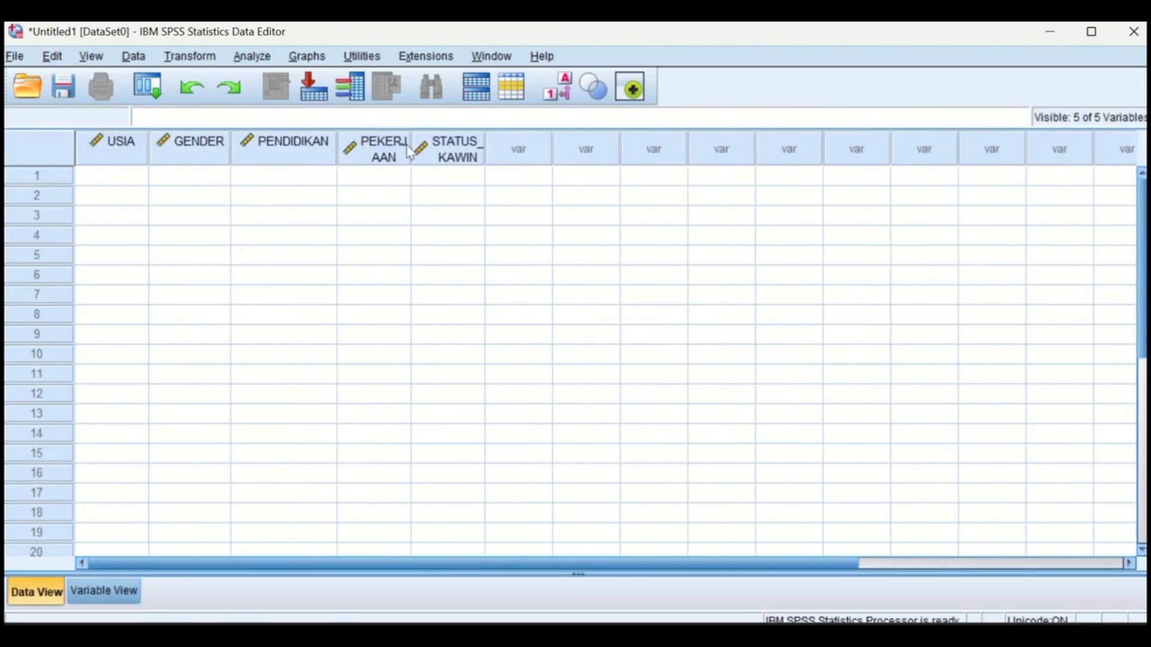
{"action": "left_click_drag", "start_coordinate": [414, 141], "coordinate": [461, 144]}
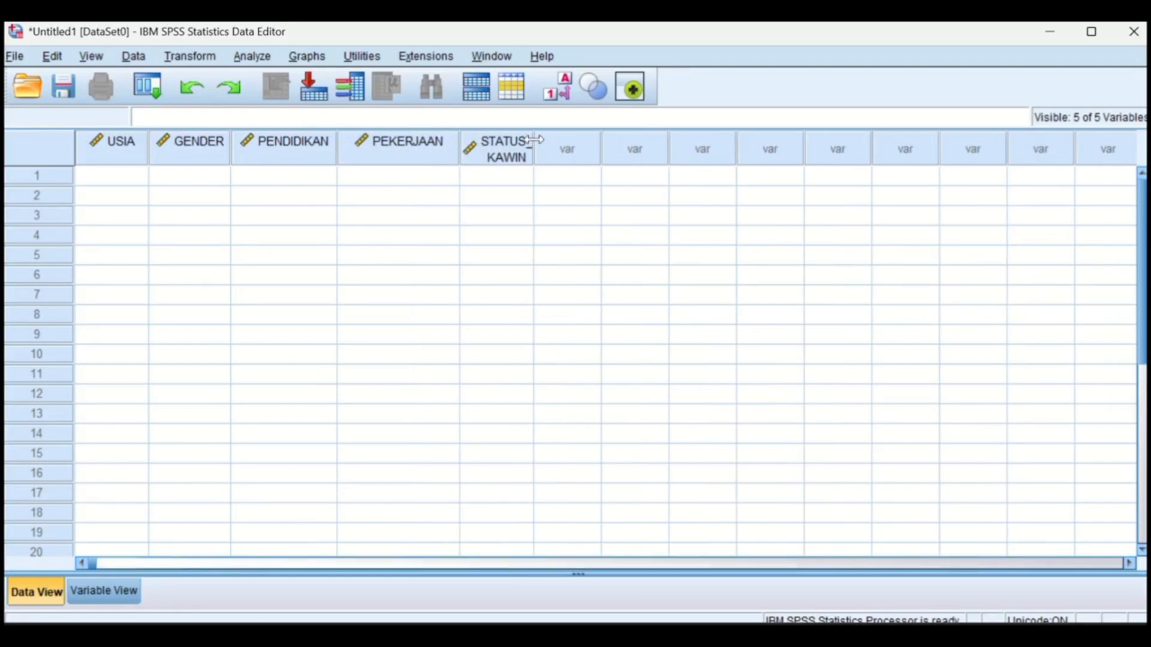
{"action": "left_click_drag", "start_coordinate": [534, 140], "coordinate": [590, 141]}
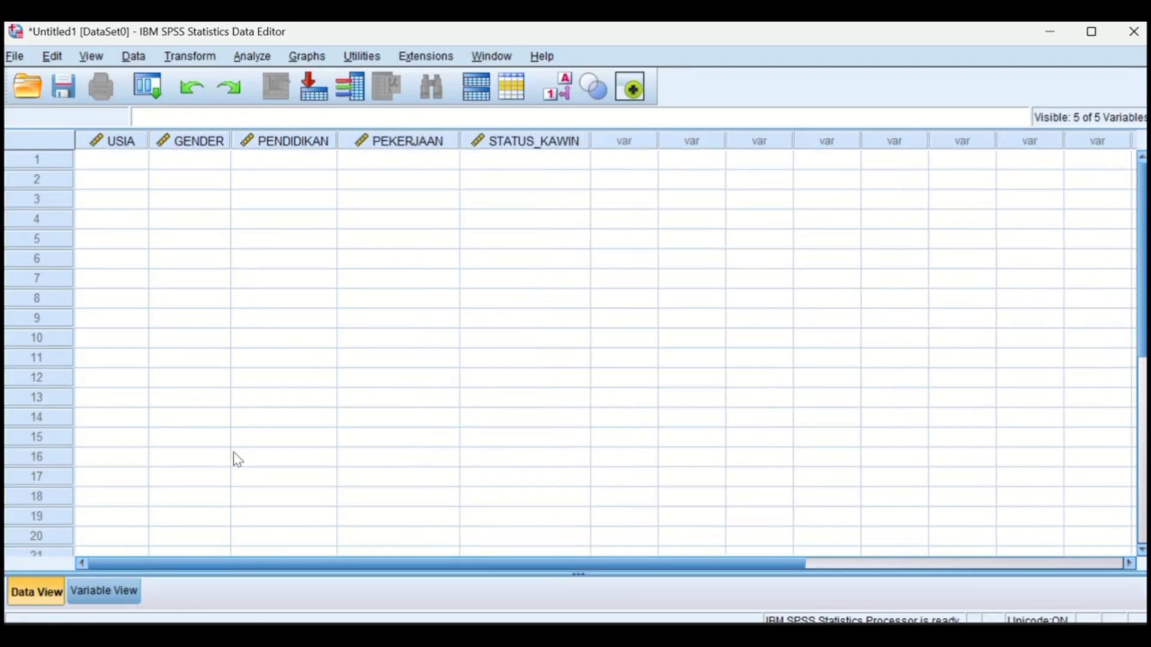
Set the decimals of the USIA and GENDER variables to 0.
{"action": "left_click", "coordinate": [99, 590]}
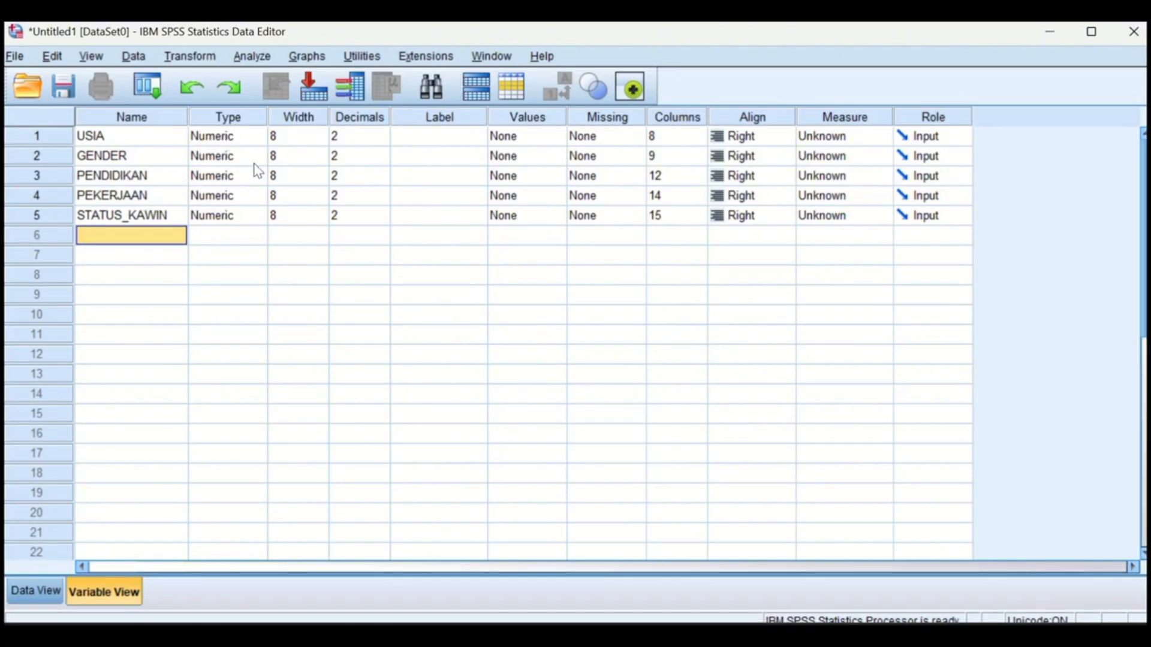
{"action": "left_click", "coordinate": [350, 137]}
{"action": "left_click", "coordinate": [383, 140]}
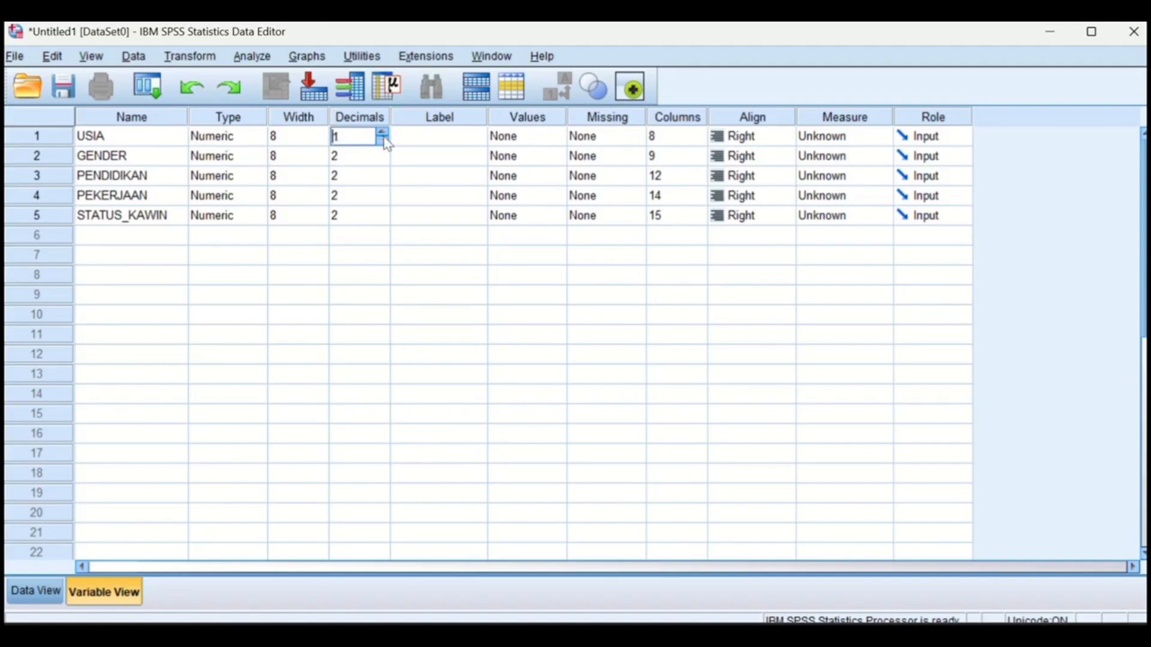
{"action": "left_click", "coordinate": [383, 141]}
{"action": "left_click", "coordinate": [364, 156]}
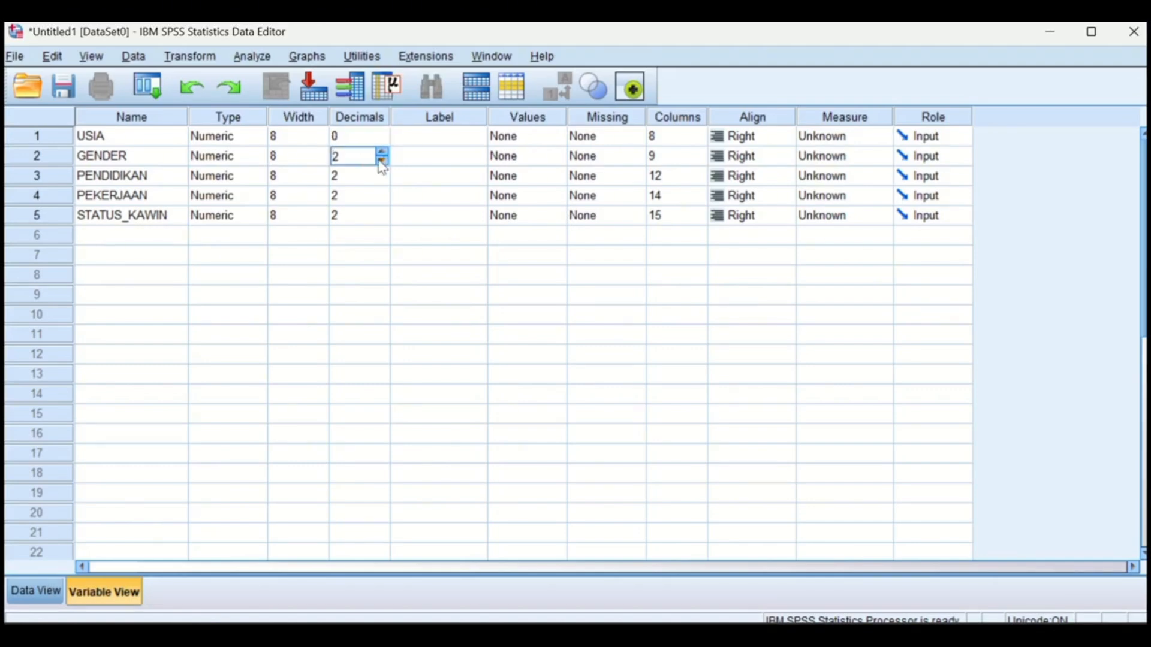
{"action": "left_click", "coordinate": [383, 161]}
{"action": "left_click", "coordinate": [383, 160]}
Set the decimals of the PENDIDIKAN, PEKERJAAN and STATUS_KAWIN variables to 0.
{"action": "left_click", "coordinate": [364, 190]}
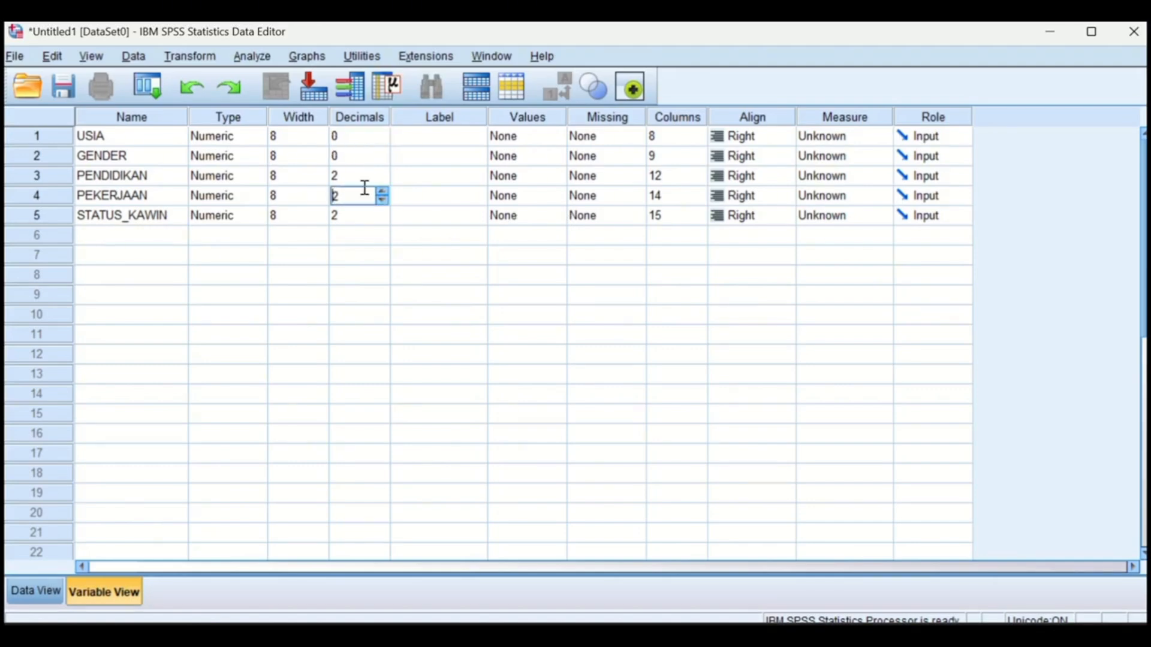
{"action": "left_click", "coordinate": [381, 200]}
{"action": "left_click", "coordinate": [381, 200]}
{"action": "left_click", "coordinate": [379, 175]}
{"action": "left_click", "coordinate": [381, 180]}
{"action": "left_click", "coordinate": [381, 180]}
{"action": "left_click", "coordinate": [364, 215]}
{"action": "left_click", "coordinate": [382, 220]}
{"action": "left_click", "coordinate": [382, 220]}
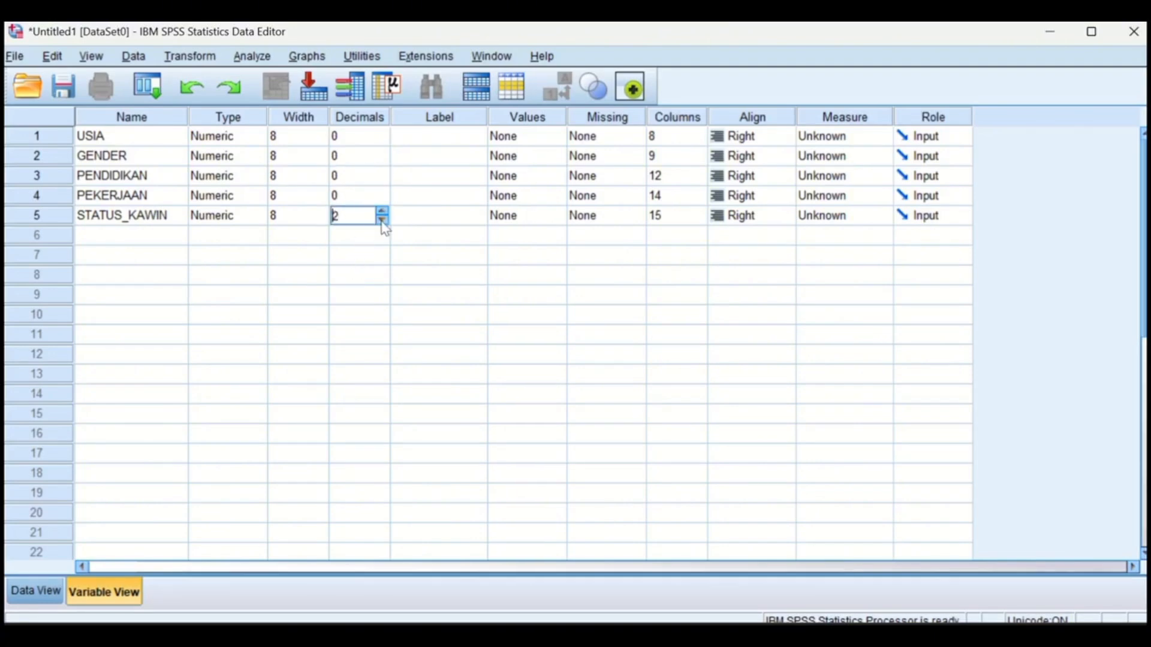
Label the USIA variable UMUR and the GENDER variable JENIS KELAMIN.
{"action": "left_click", "coordinate": [439, 141]}
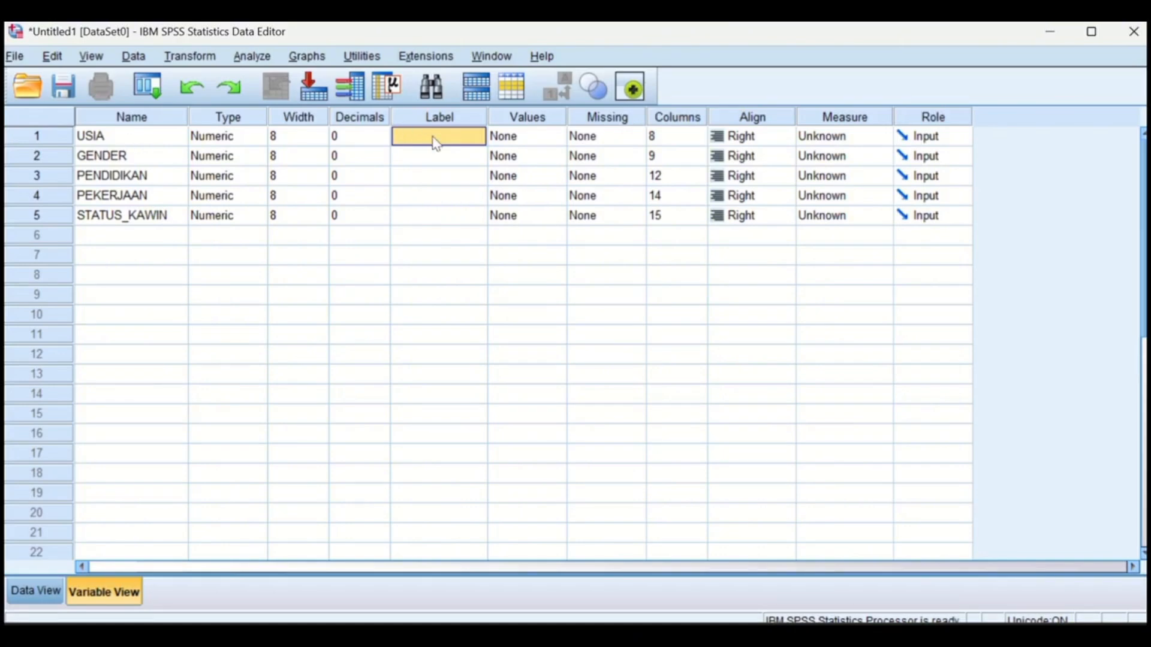
{"action": "type", "text": "UMU"}
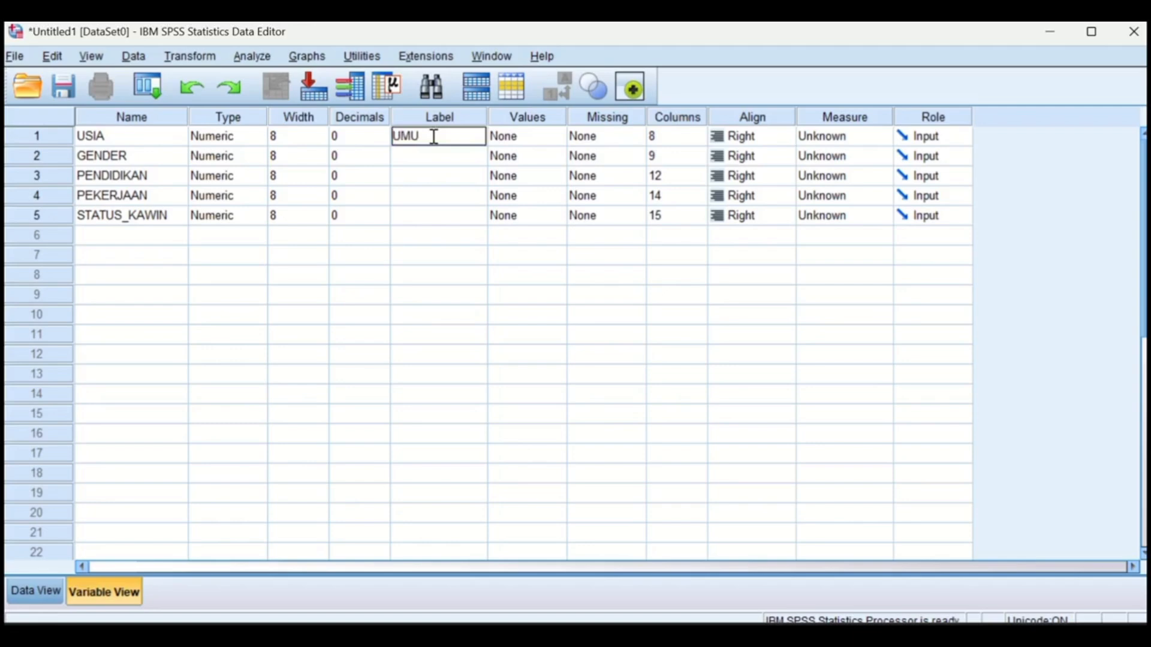
{"action": "type", "text": "R"}
{"action": "key", "text": "Return"}
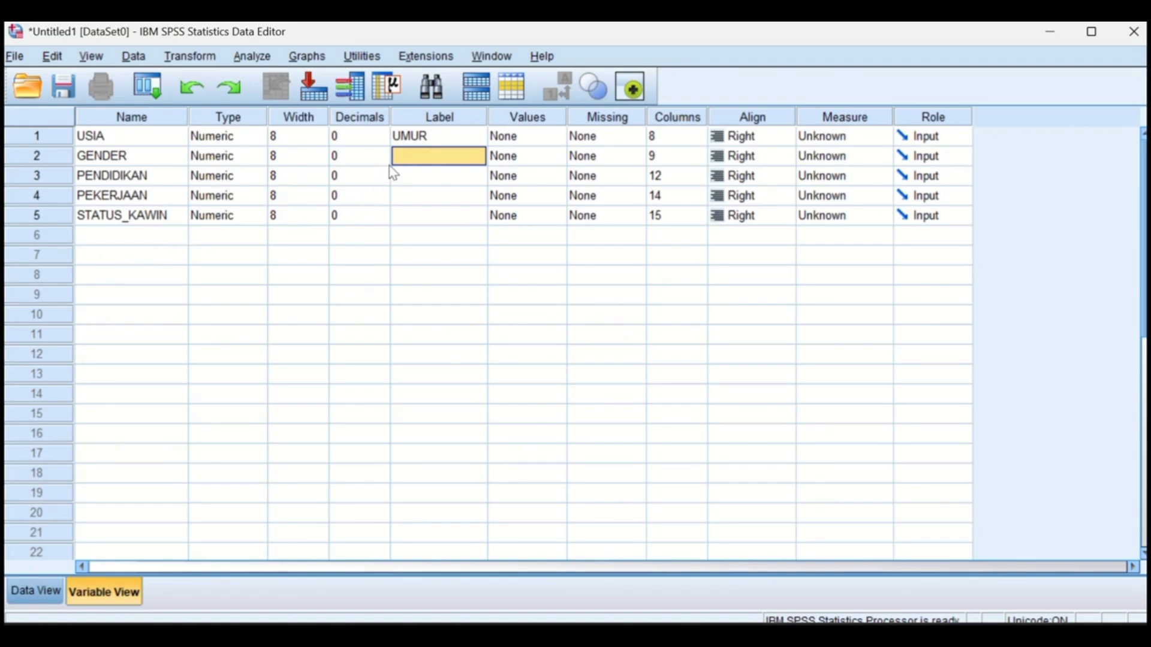
{"action": "type", "text": "JENIS"}
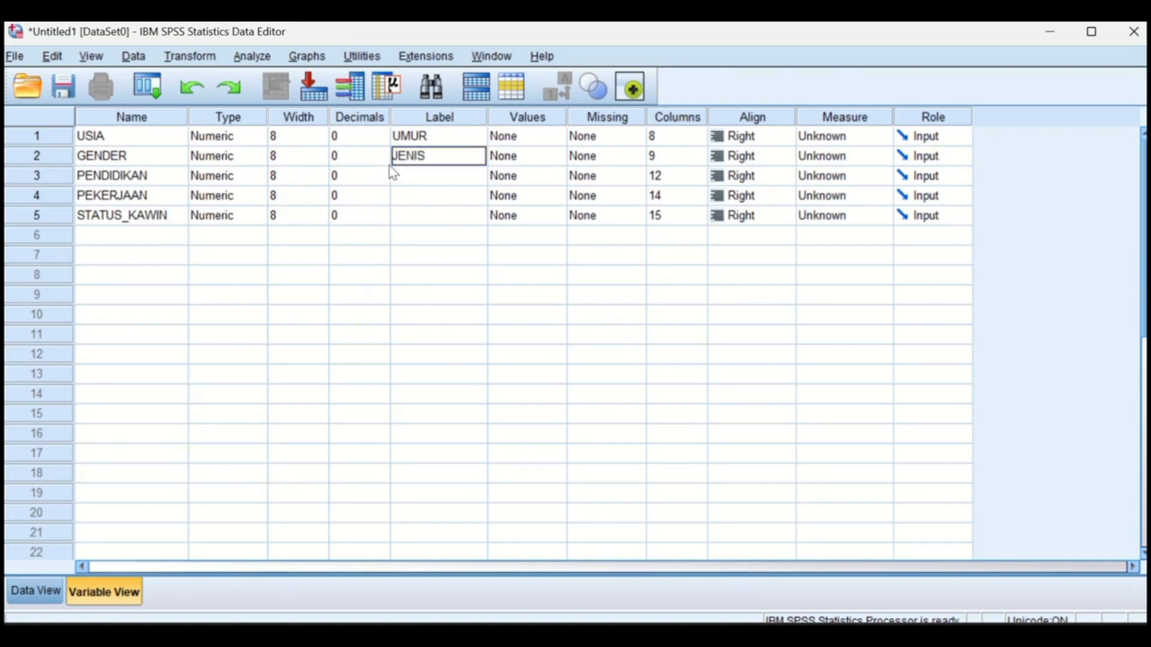
{"action": "type", "text": " KELAMIS"}
{"action": "key", "text": "BackSpace"}
{"action": "type", "text": "N"}
Label the STATUS_KAWIN variable STATUS PERKAWINAN and widen the Label column so the full text fits.
{"action": "left_click", "coordinate": [422, 221]}
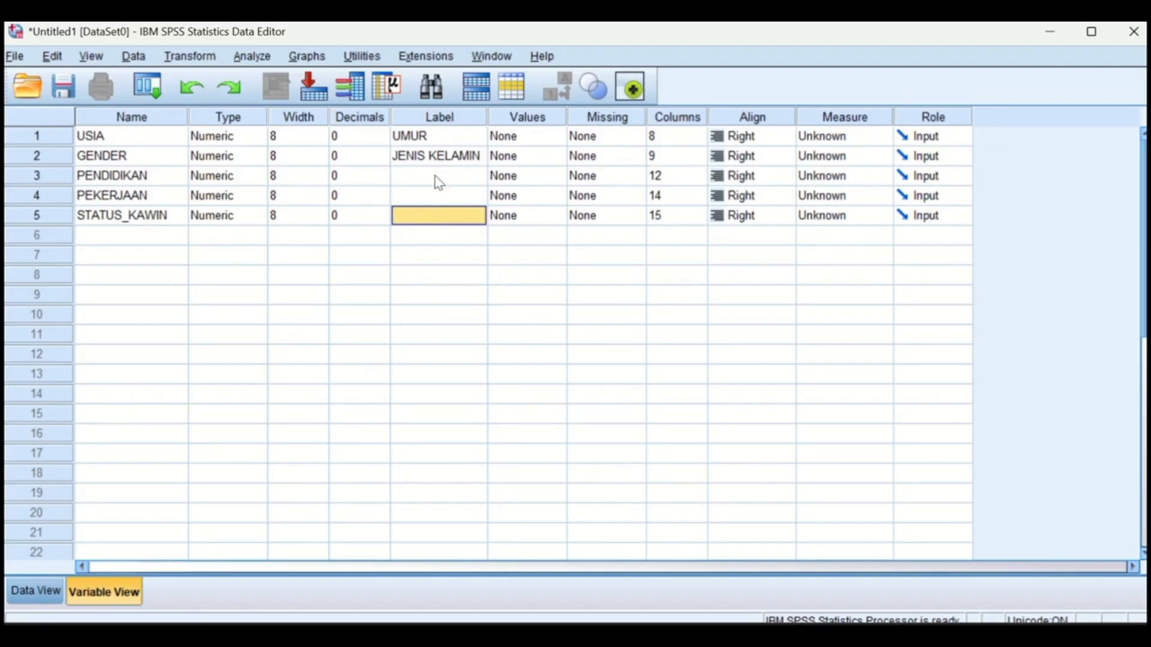
{"action": "type", "text": "STATUS"}
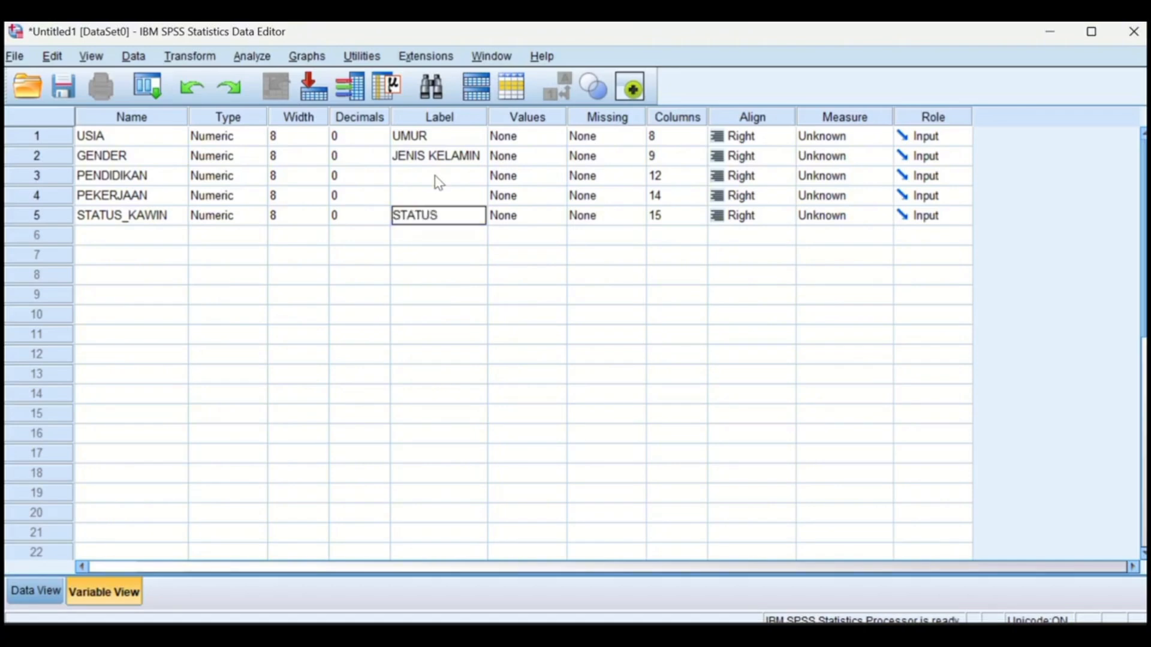
{"action": "type", "text": " PERKAWI"}
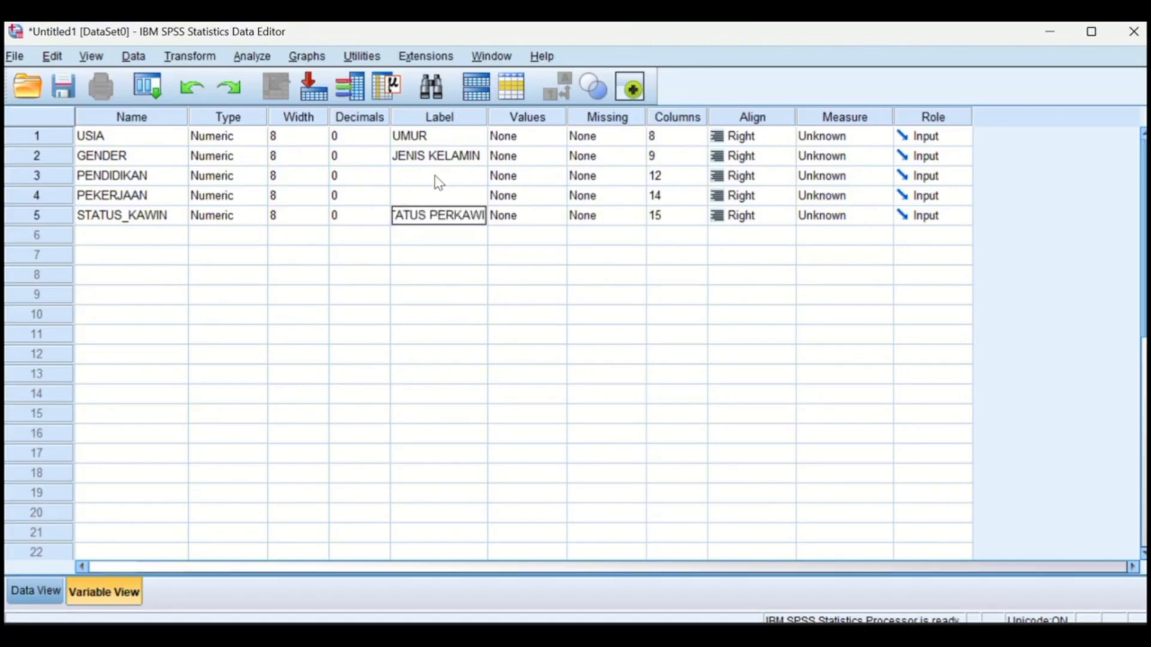
{"action": "type", "text": "NAN"}
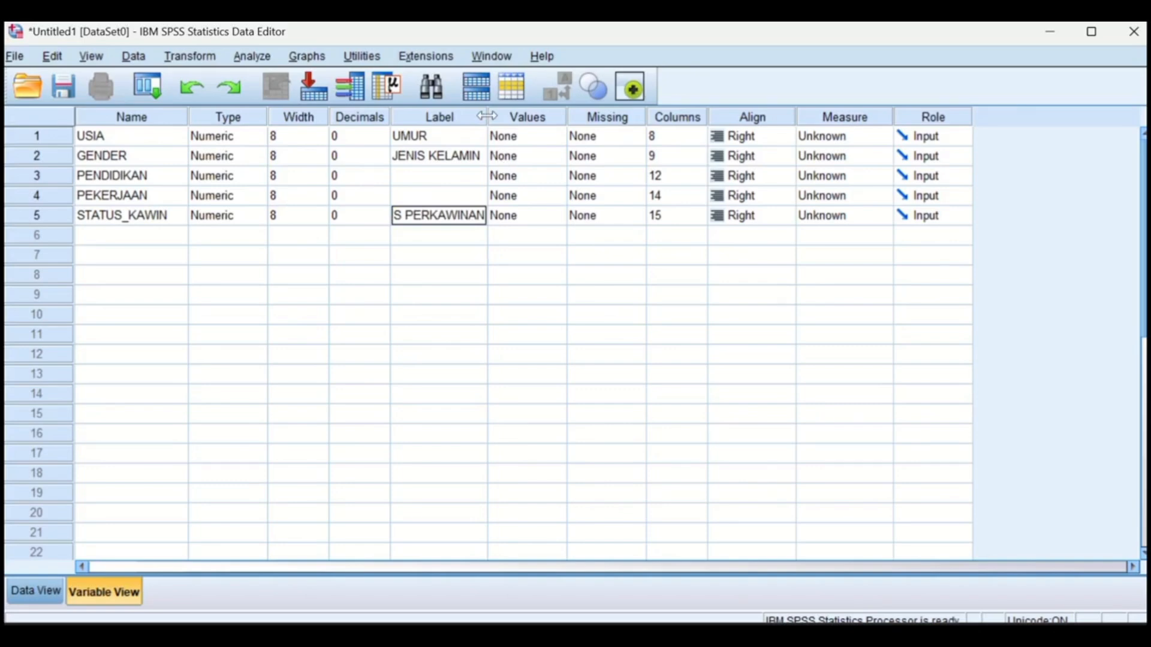
{"action": "left_click_drag", "start_coordinate": [486, 115], "coordinate": [530, 106]}
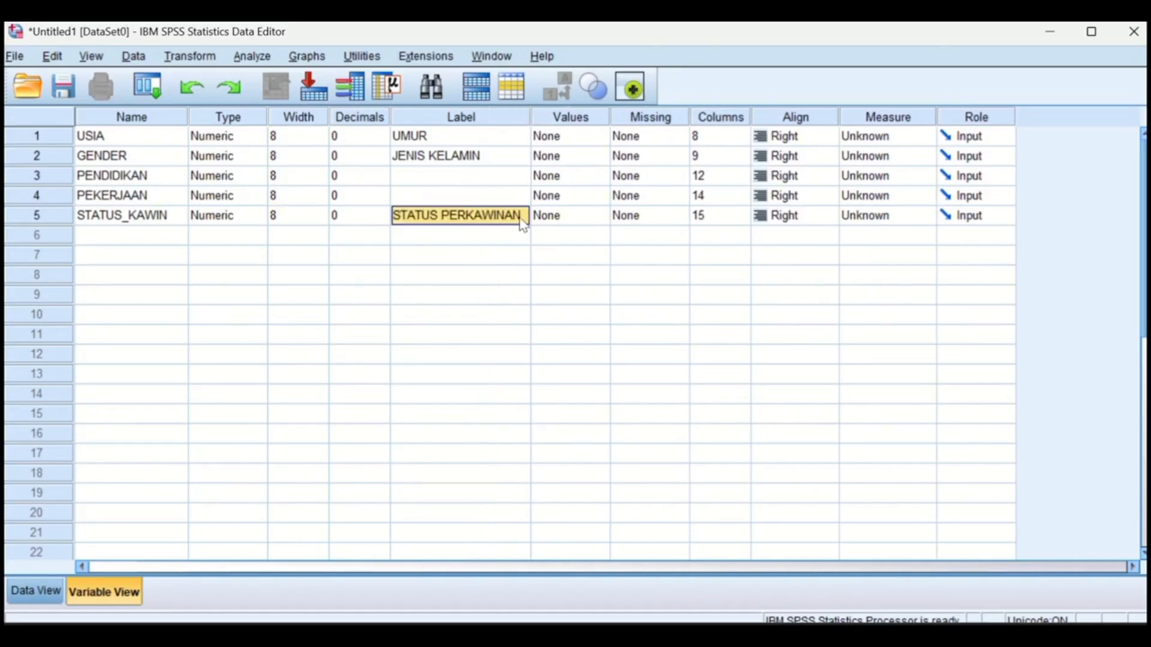
{"action": "left_click", "coordinate": [536, 257]}
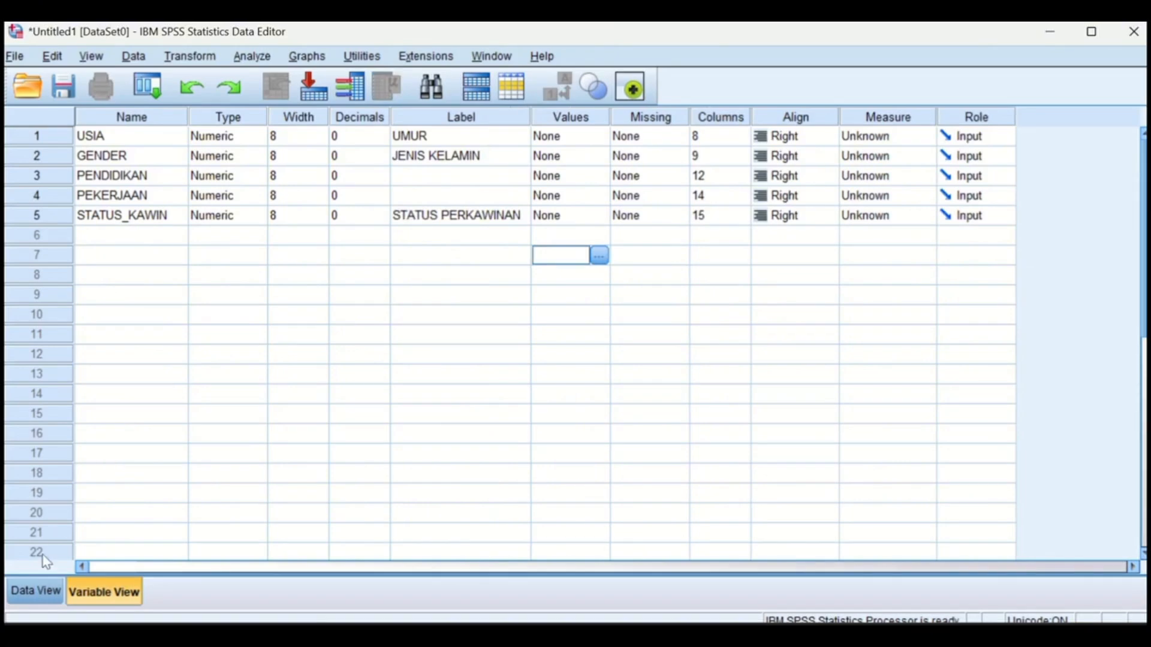
Enter the USIA values 23, 24, 25, 26 and 27 for cases 1 to 5 in the data grid.
{"action": "left_click", "coordinate": [29, 595]}
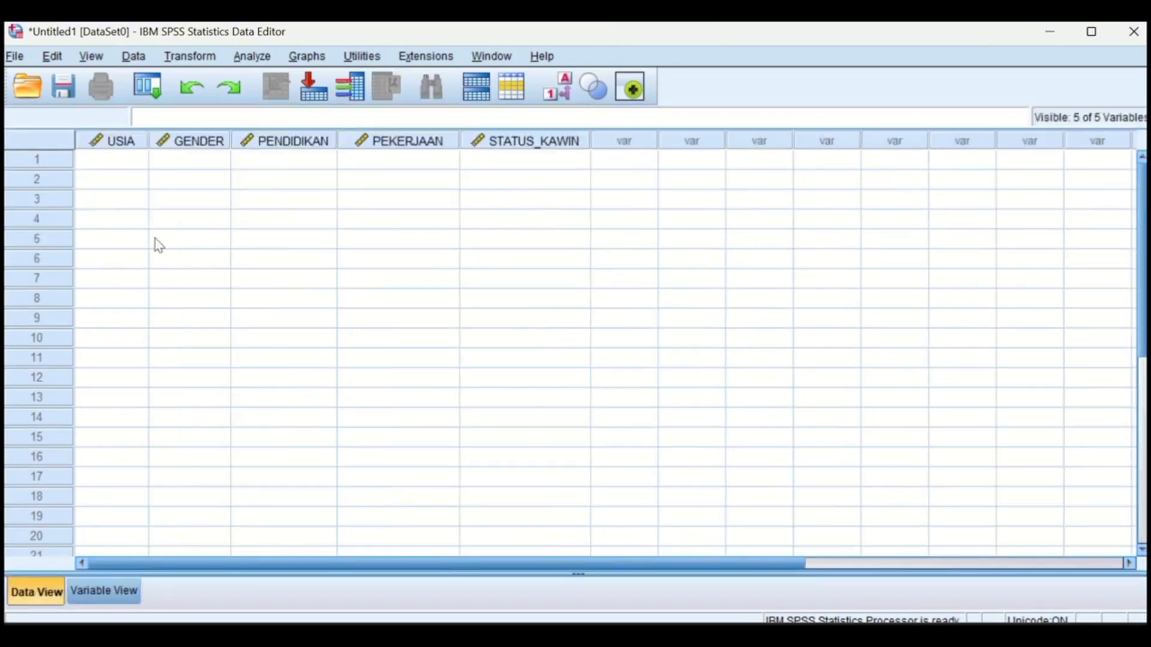
{"action": "left_click", "coordinate": [119, 163]}
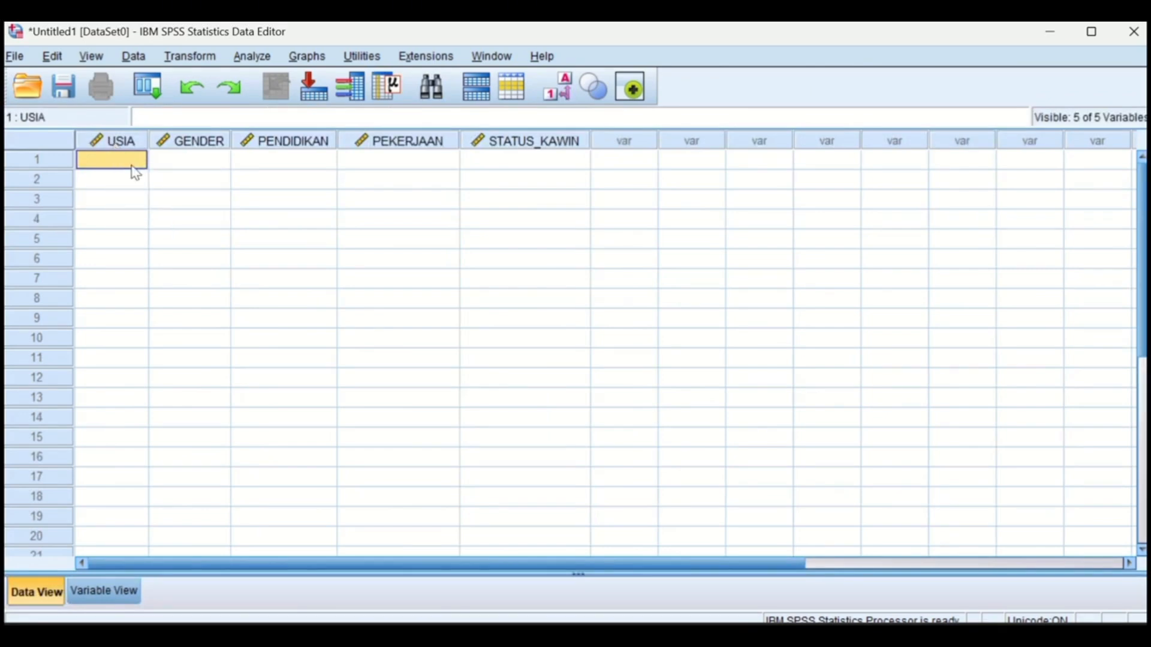
{"action": "type", "text": "23"}
{"action": "key", "text": "Return"}
{"action": "type", "text": "2"}
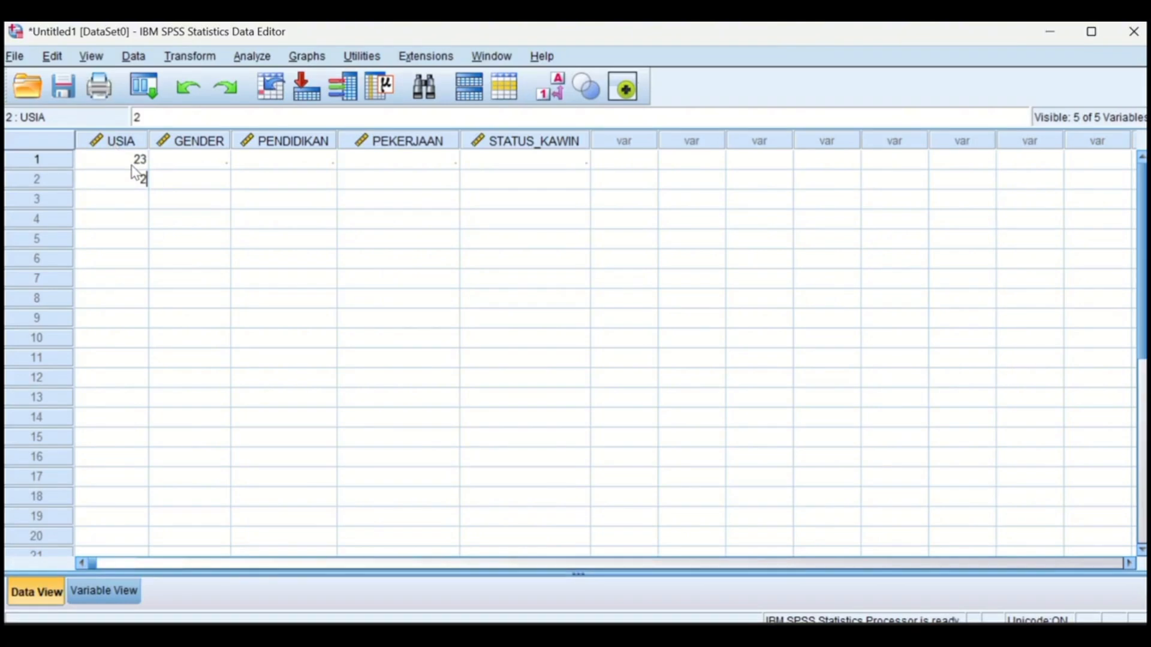
{"action": "type", "text": "4"}
{"action": "key", "text": "Return"}
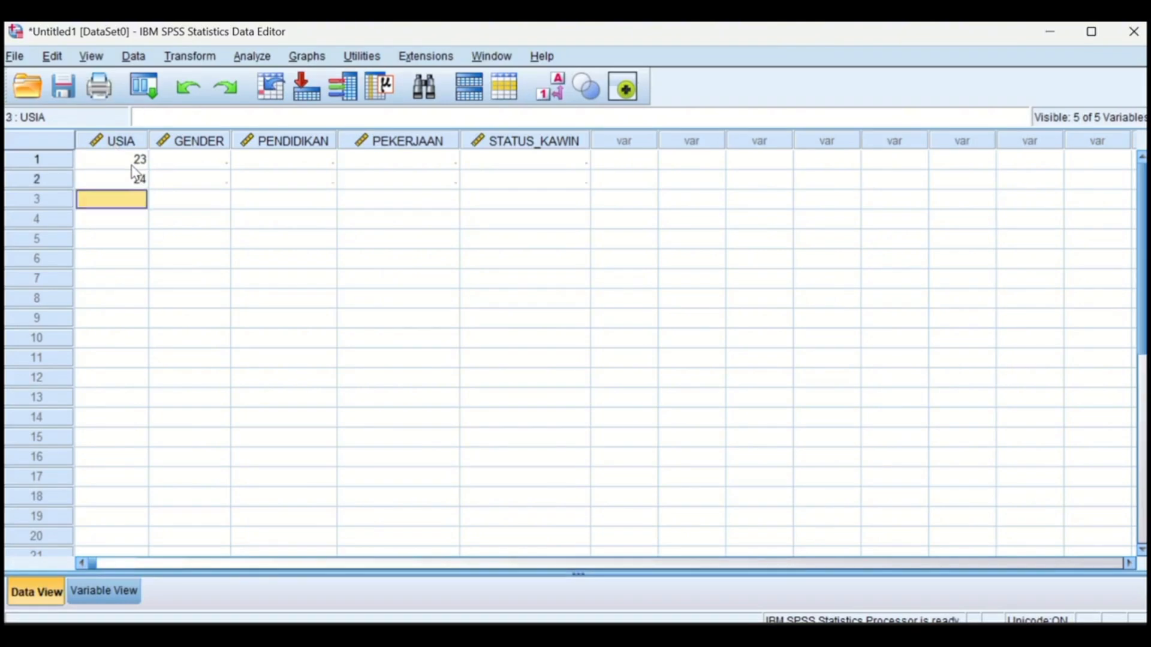
{"action": "type", "text": "25"}
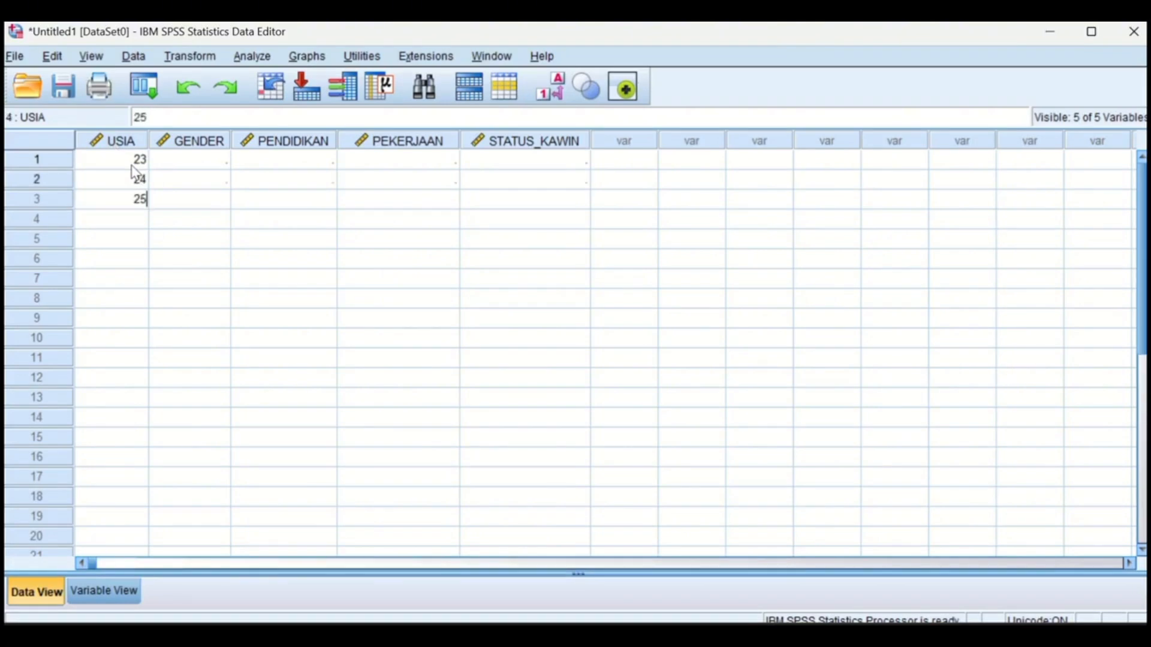
{"action": "key", "text": "Return"}
{"action": "type", "text": "26"}
{"action": "key", "text": "Return"}
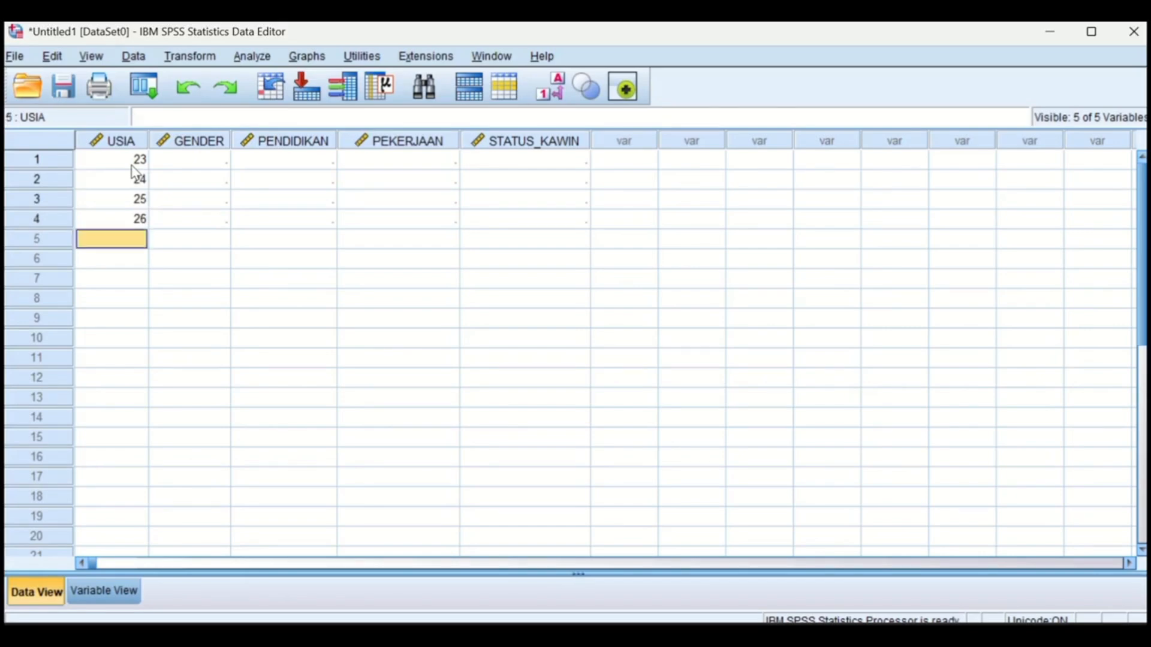
{"action": "type", "text": "27"}
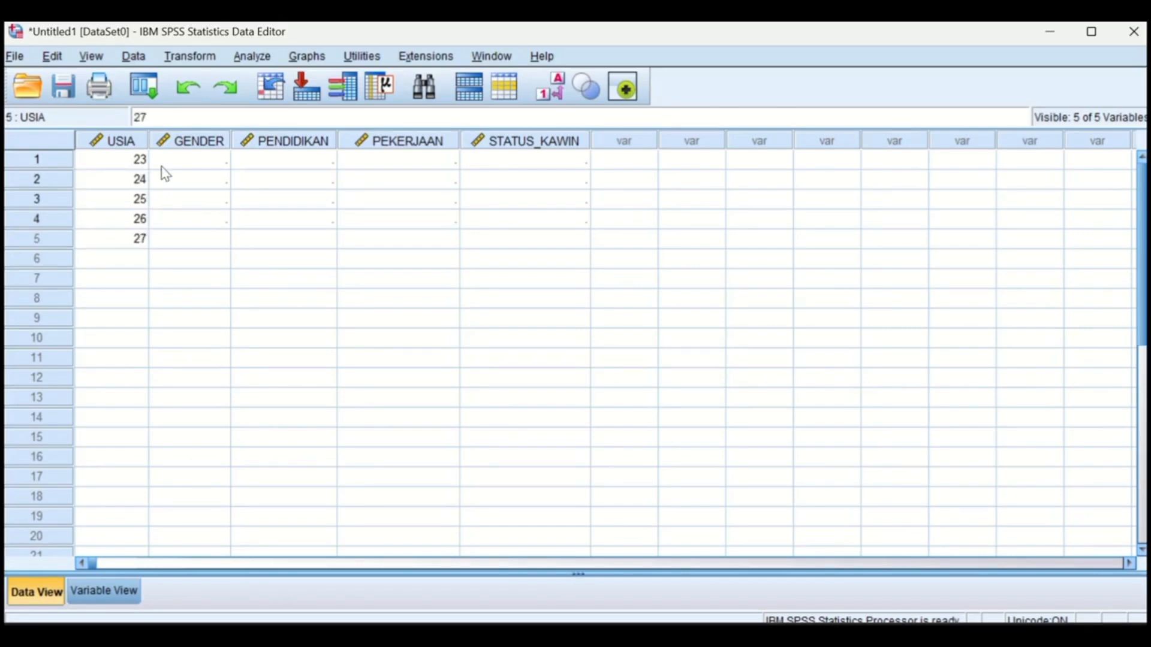
Try to enter LAKI-LAKI as the GENDER value of the first case.
{"action": "left_click", "coordinate": [217, 162]}
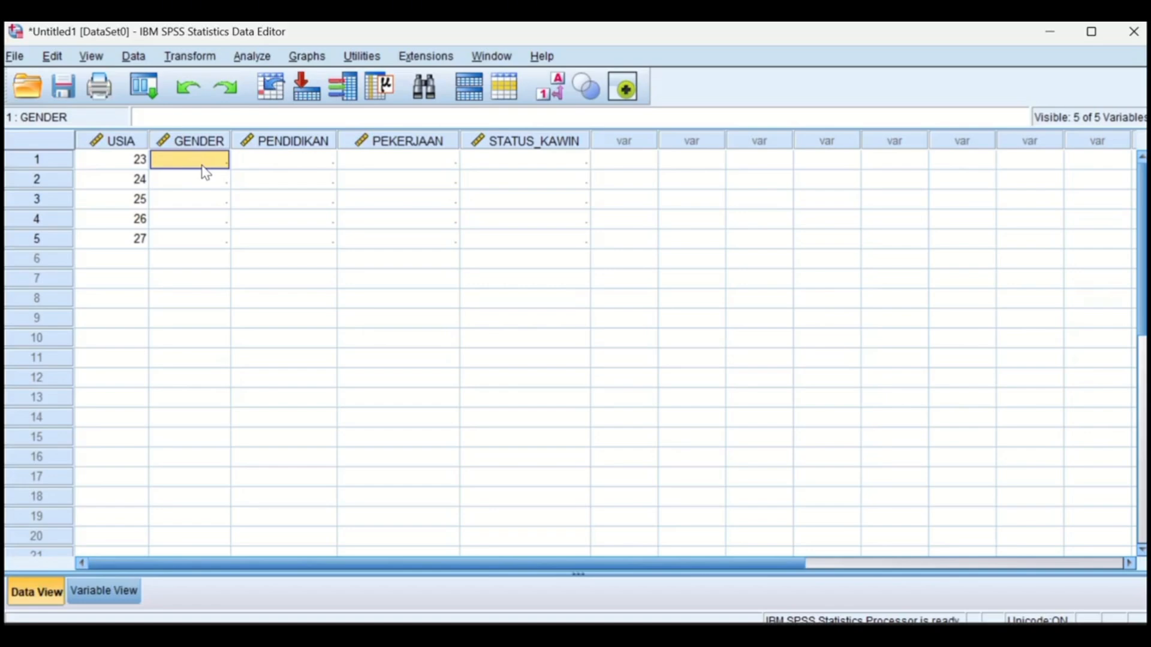
{"action": "type", "text": "LAKI-"}
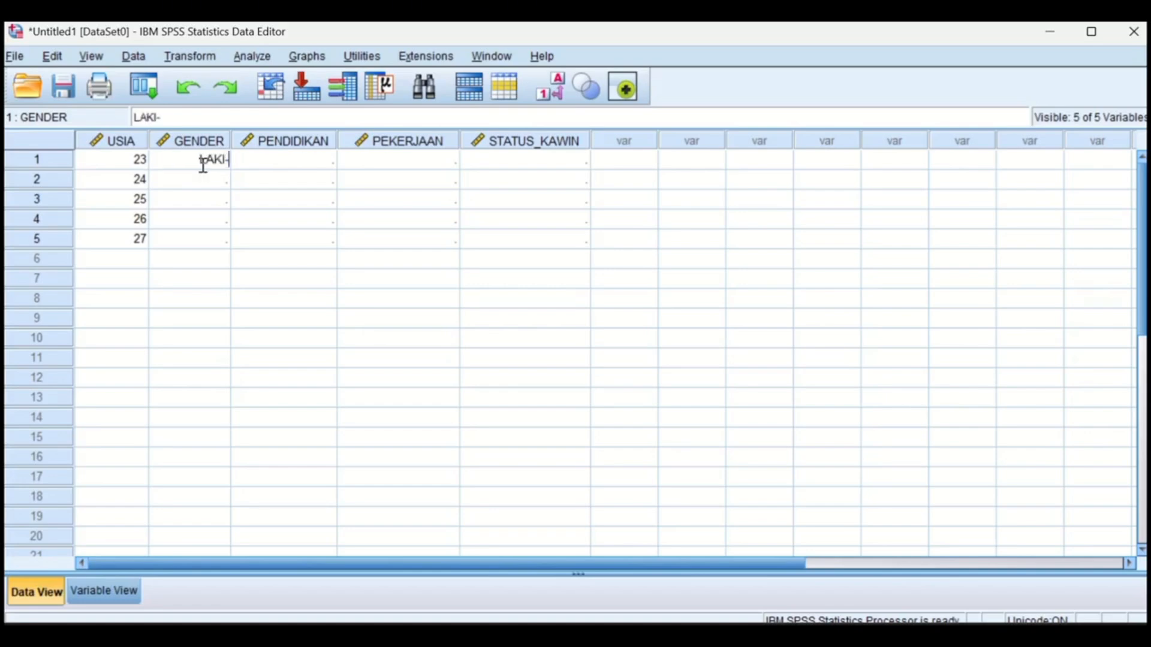
{"action": "type", "text": "LAKI"}
{"action": "key", "text": "Return"}
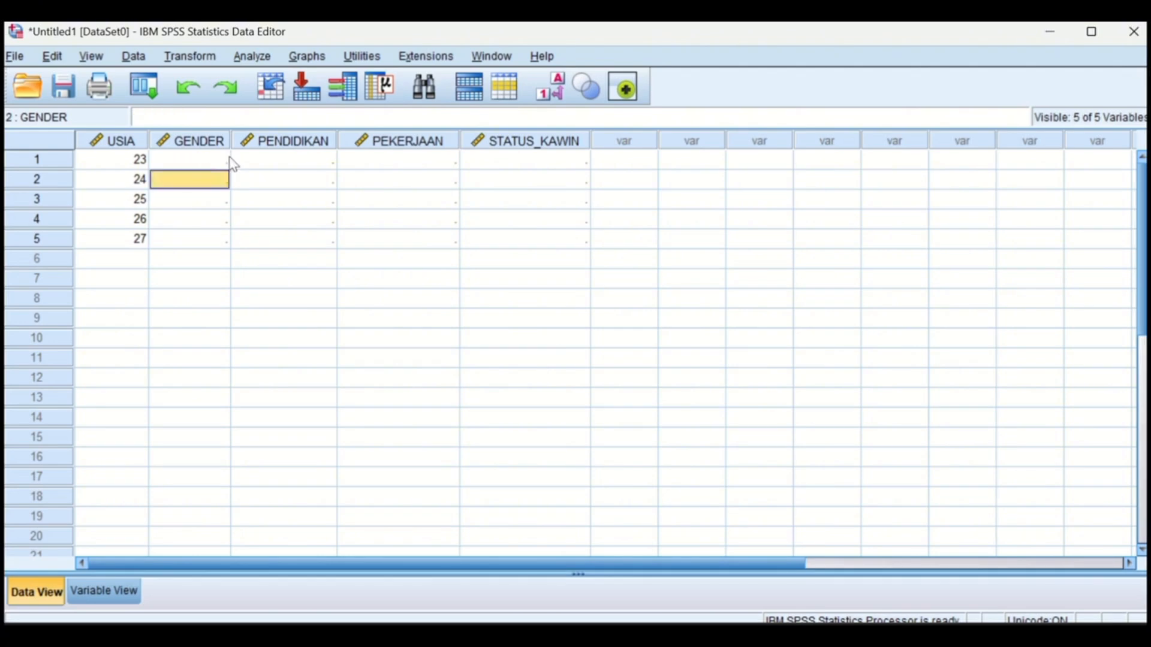
{"action": "left_click", "coordinate": [201, 159]}
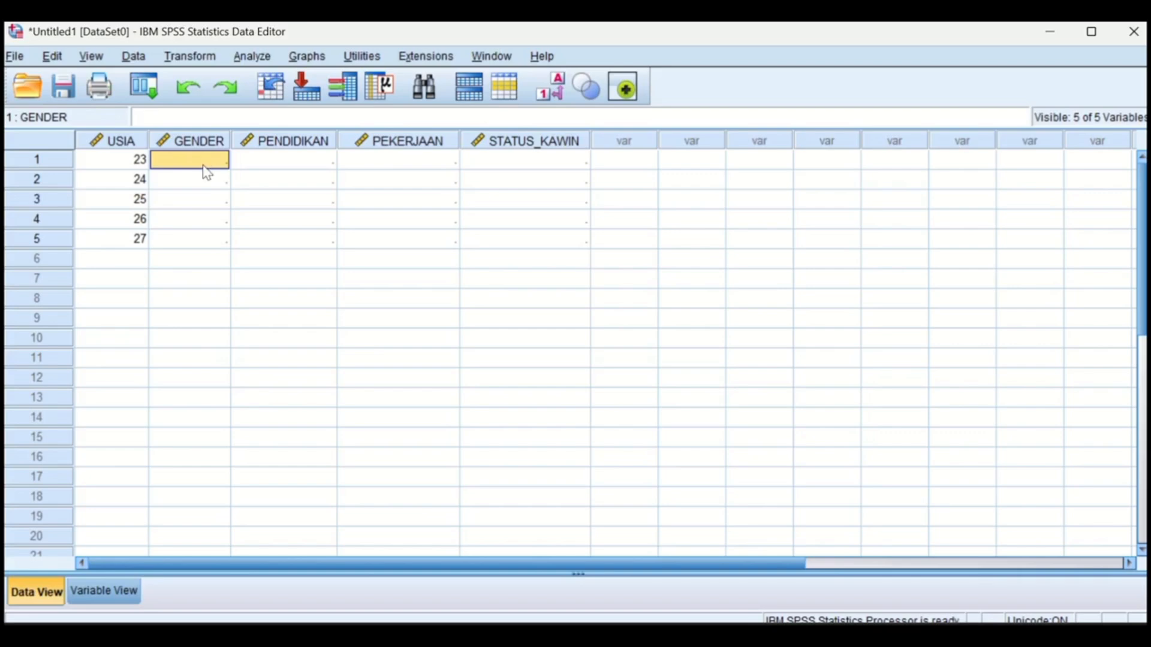
{"action": "type", "text": "LAKI"}
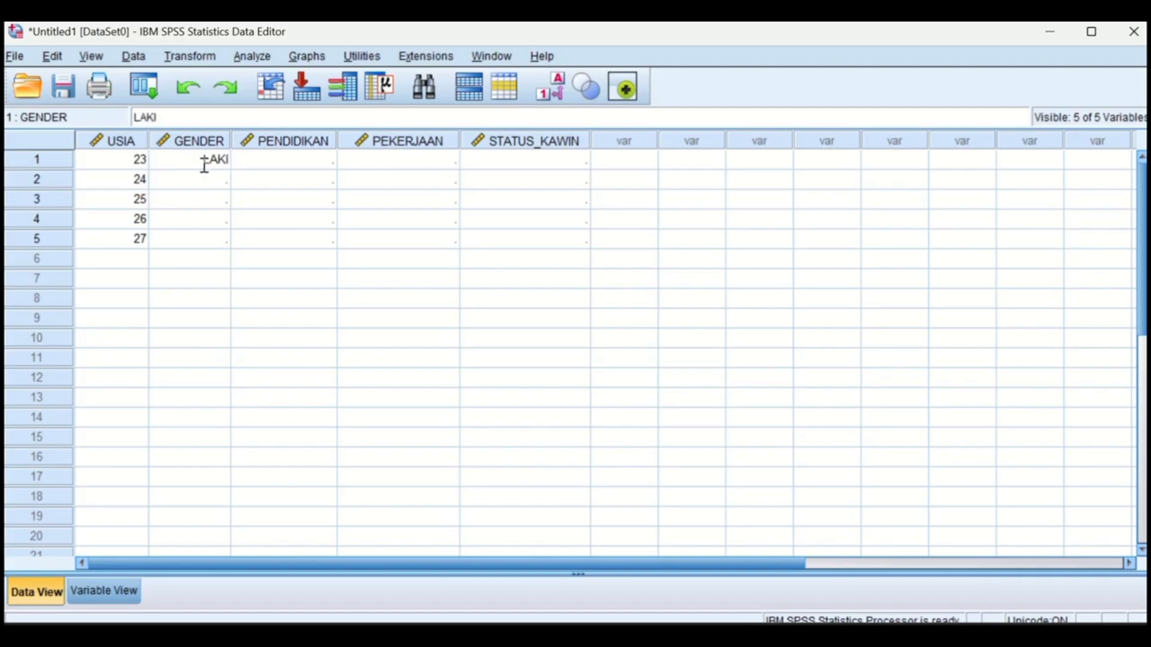
{"action": "type", "text": "-LAKI"}
{"action": "left_click", "coordinate": [214, 182]}
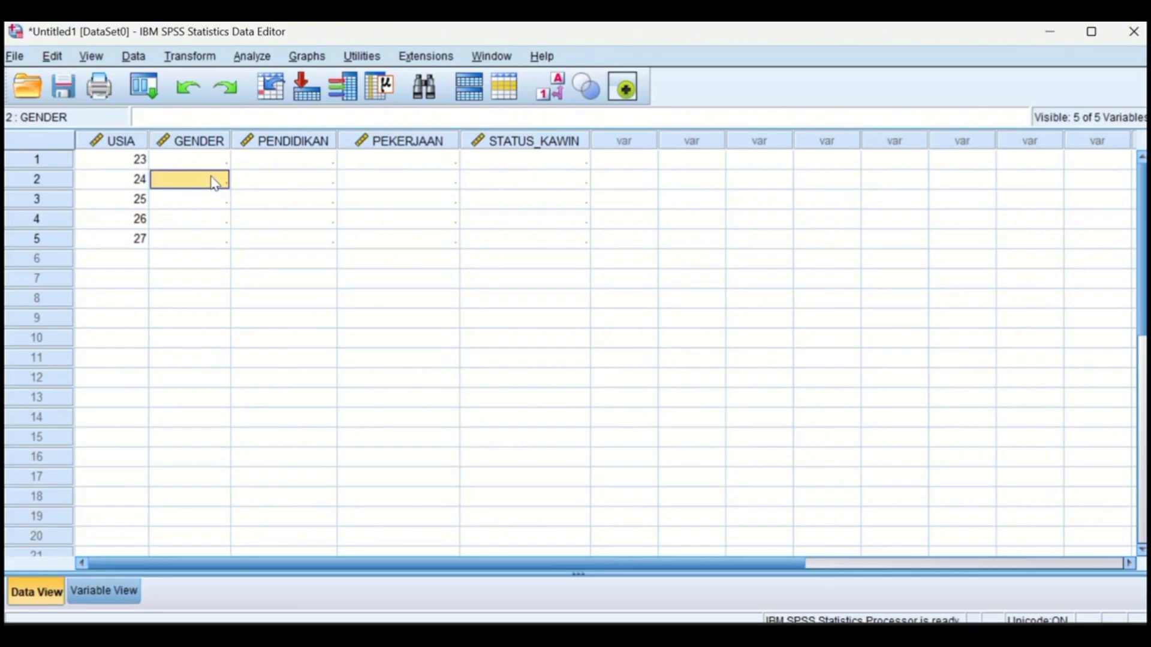
{"action": "left_click", "coordinate": [219, 159]}
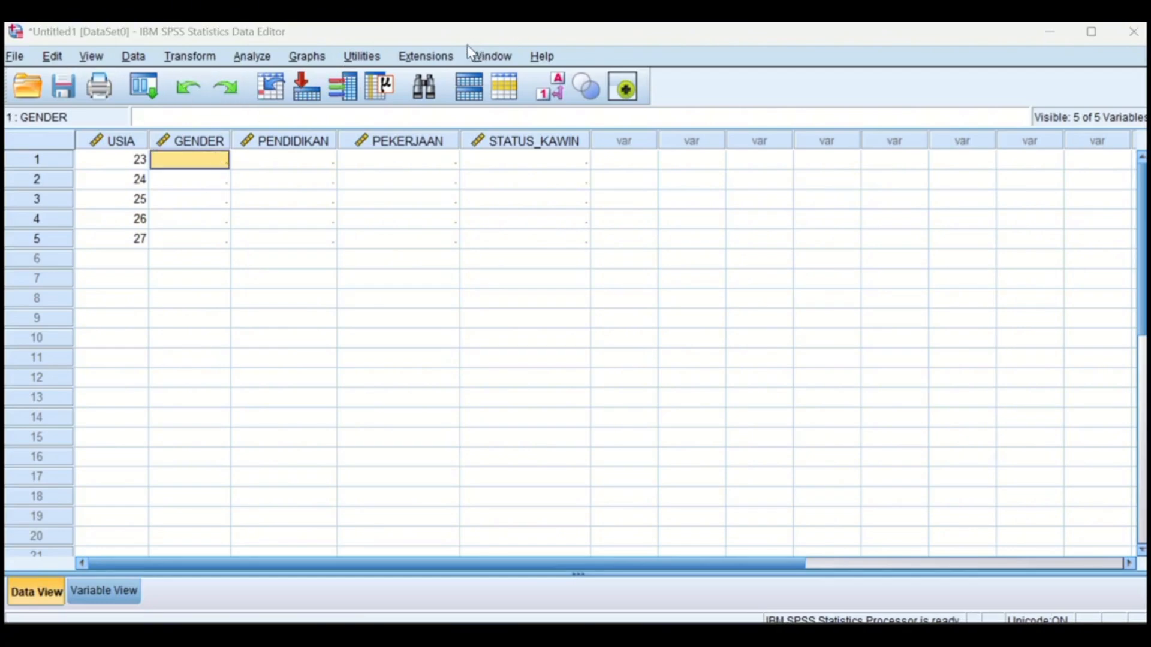
{"action": "key", "text": "ctrl+t"}
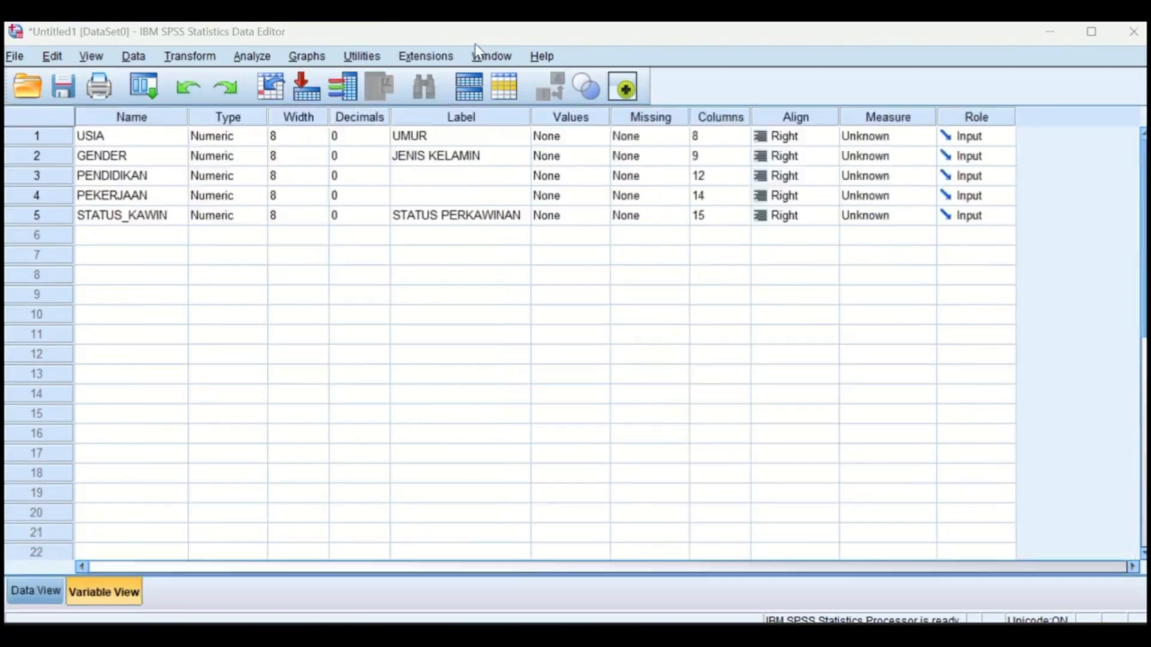
{"action": "left_click", "coordinate": [21, 592]}
{"action": "left_click", "coordinate": [182, 201]}
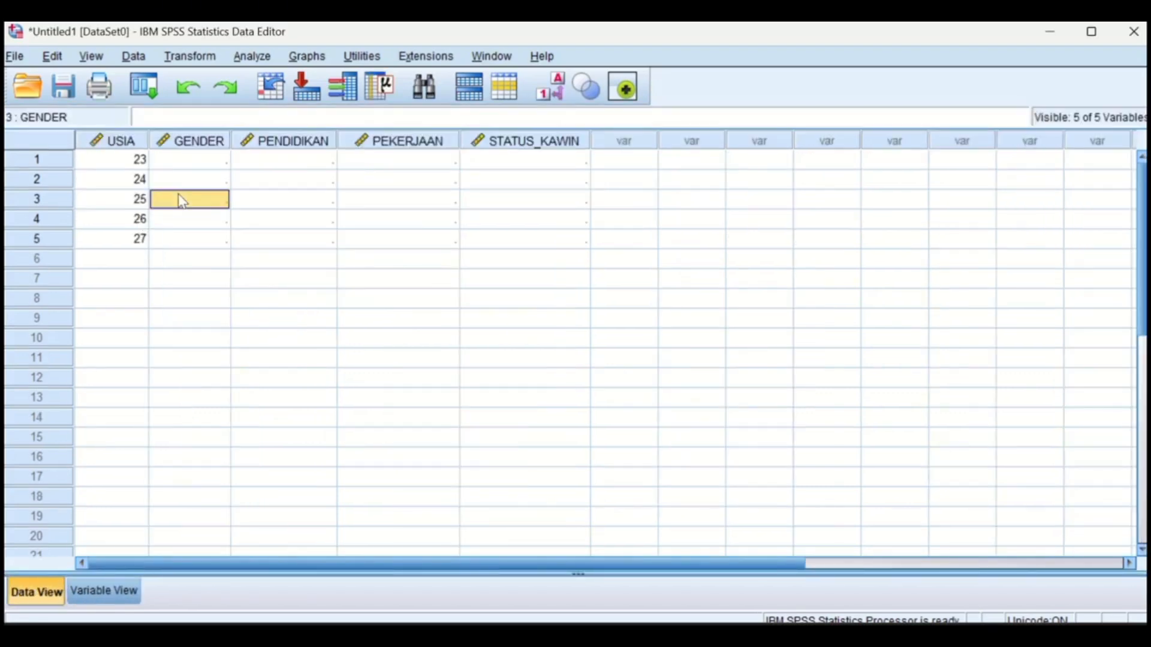
Change the type of the GENDER variable to String in the variable definitions.
{"action": "left_click", "coordinate": [106, 591]}
{"action": "left_click", "coordinate": [237, 157]}
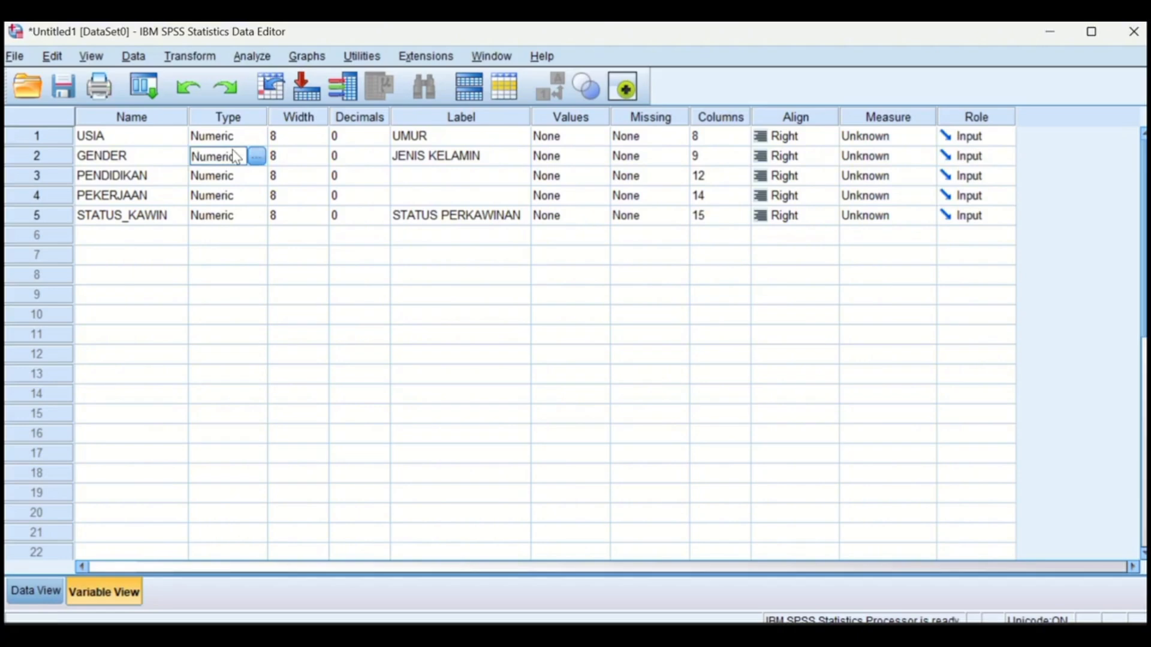
{"action": "left_click", "coordinate": [263, 157]}
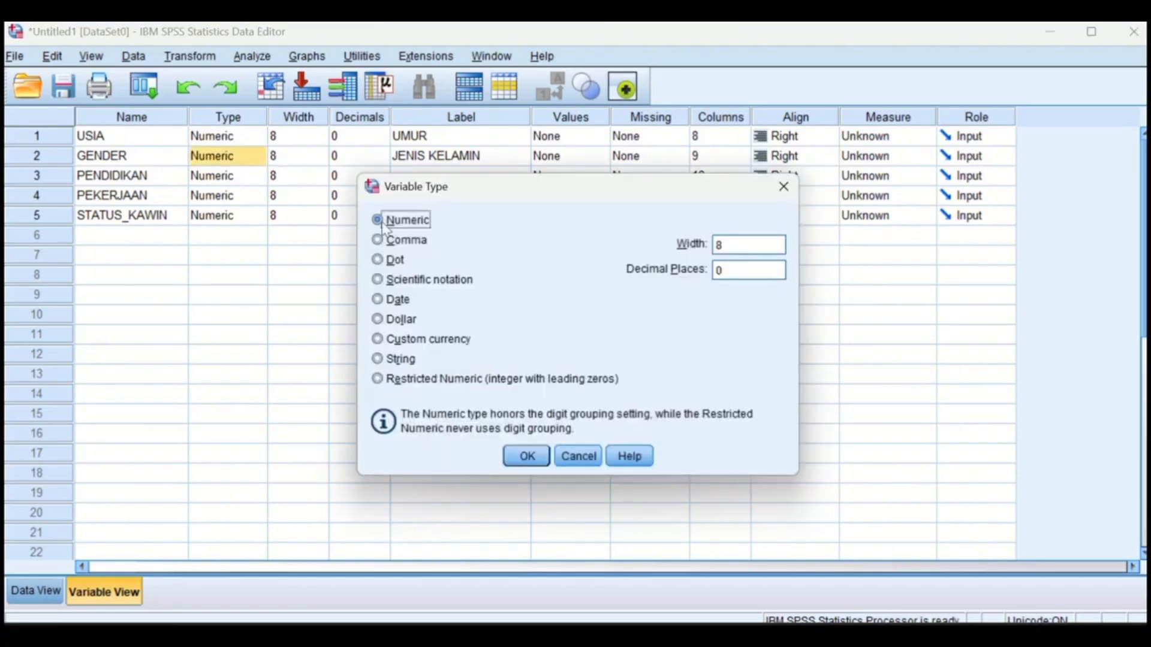
{"action": "left_click", "coordinate": [381, 359]}
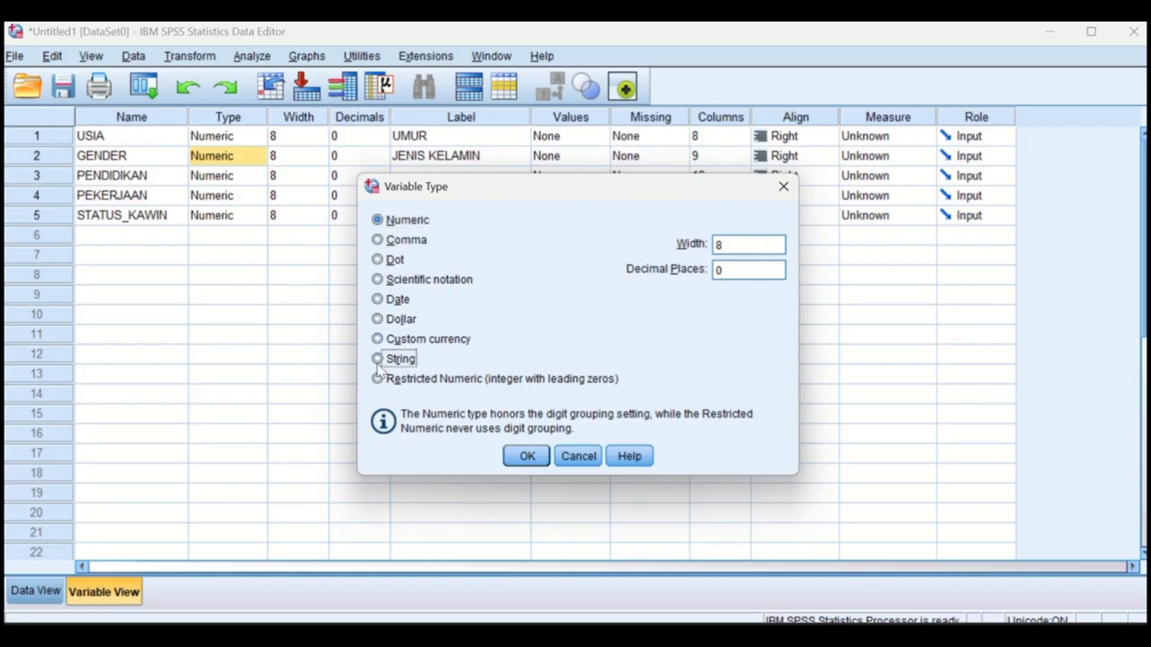
{"action": "left_click", "coordinate": [527, 455]}
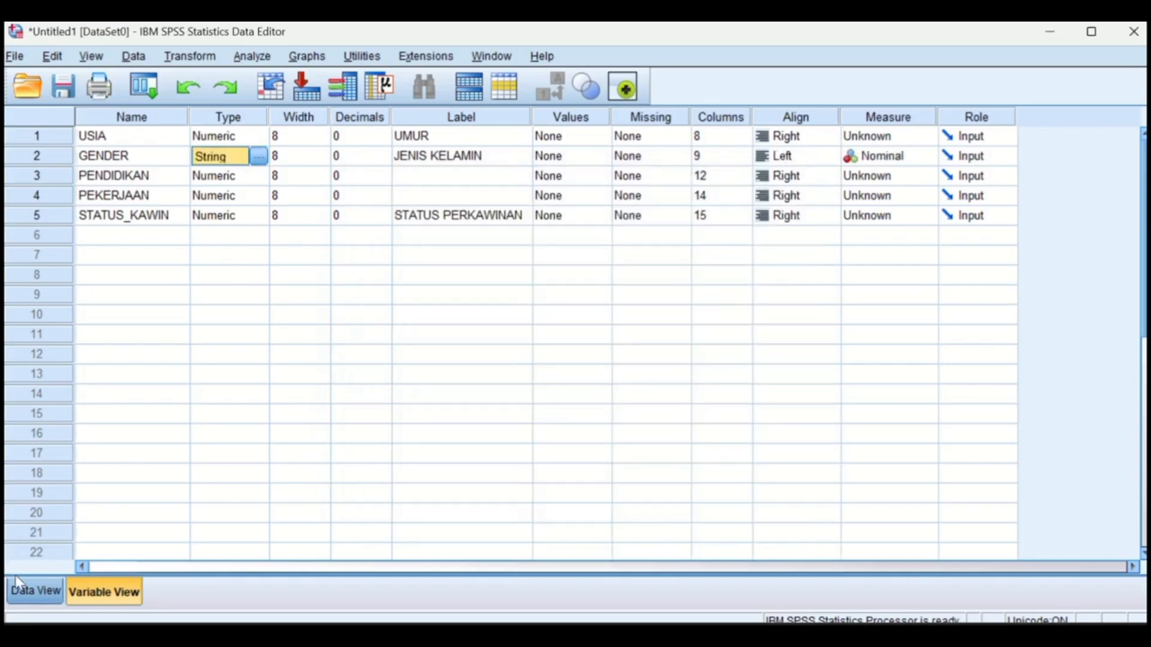
Enter the GENDER values LAKI-LAK, PEREMPUA, LAKI-LAK and PEREMPUA for cases 1 to 4 in the data grid.
{"action": "left_click", "coordinate": [37, 591]}
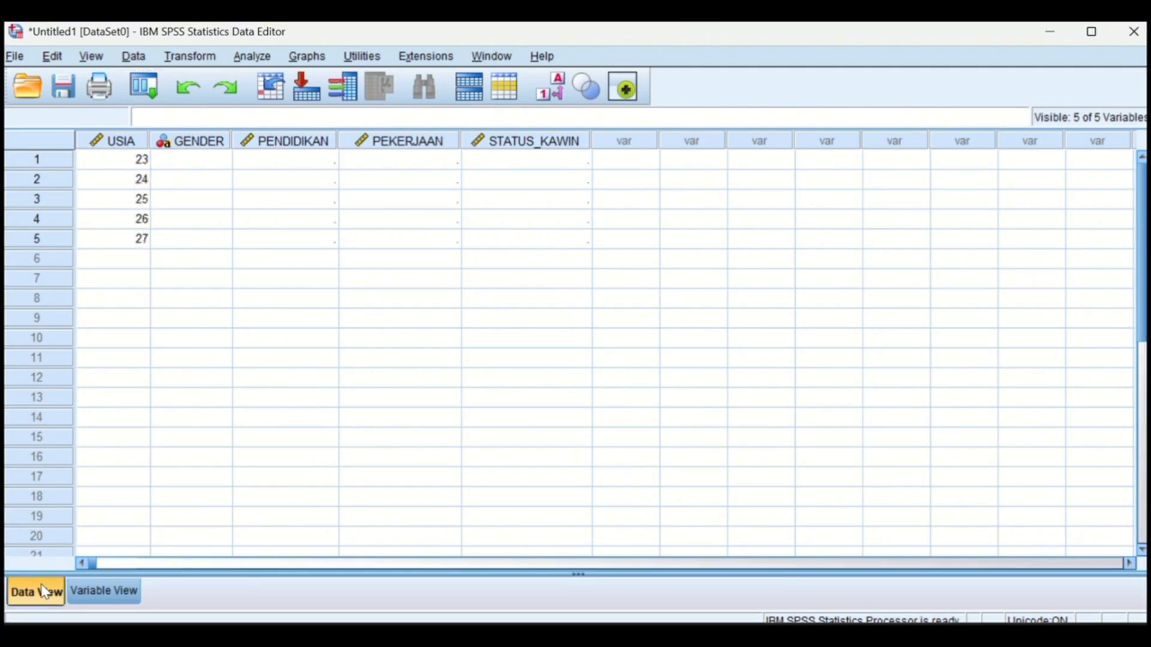
{"action": "left_click", "coordinate": [183, 169]}
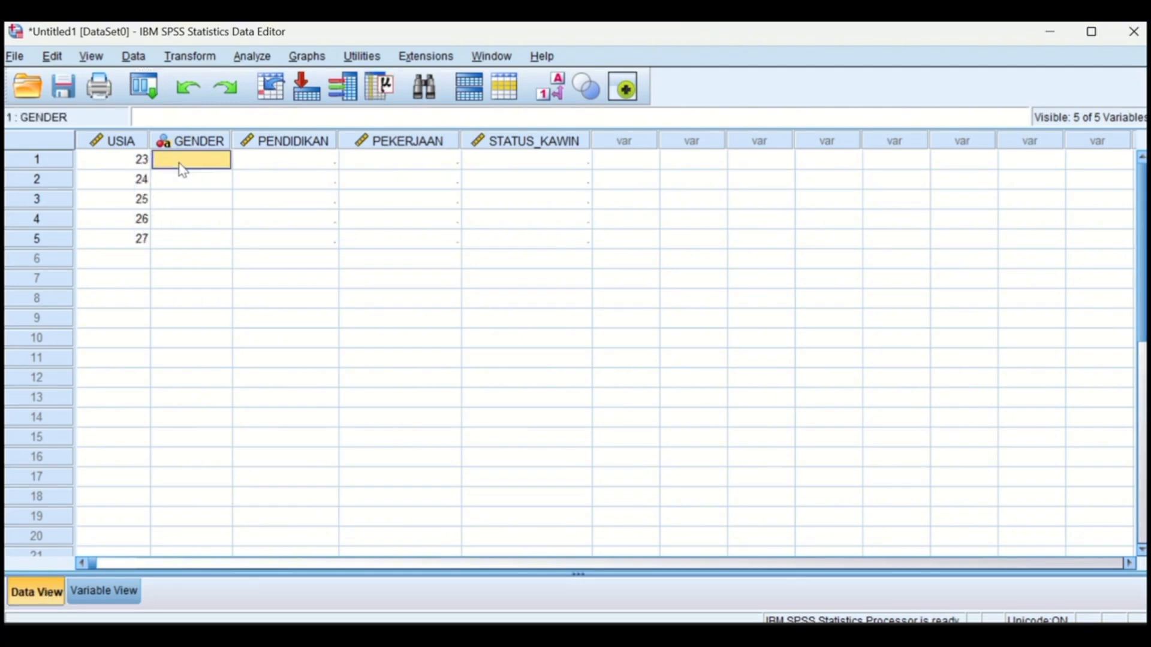
{"action": "type", "text": "LAKI"}
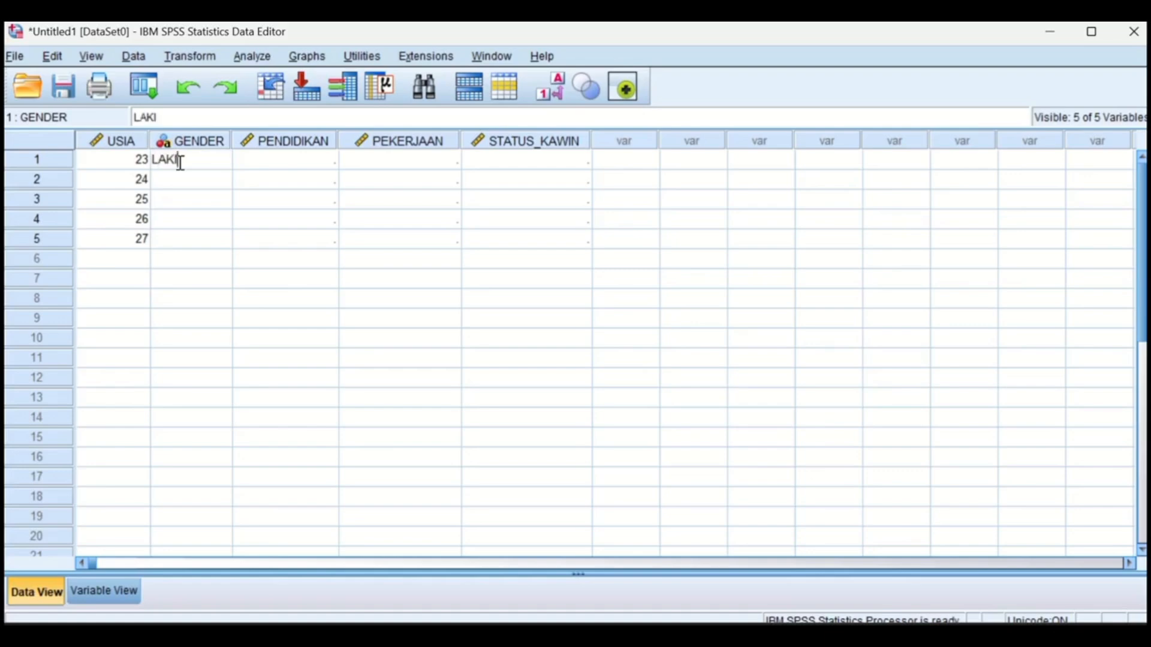
{"action": "type", "text": "-LAK"}
{"action": "key", "text": "Return"}
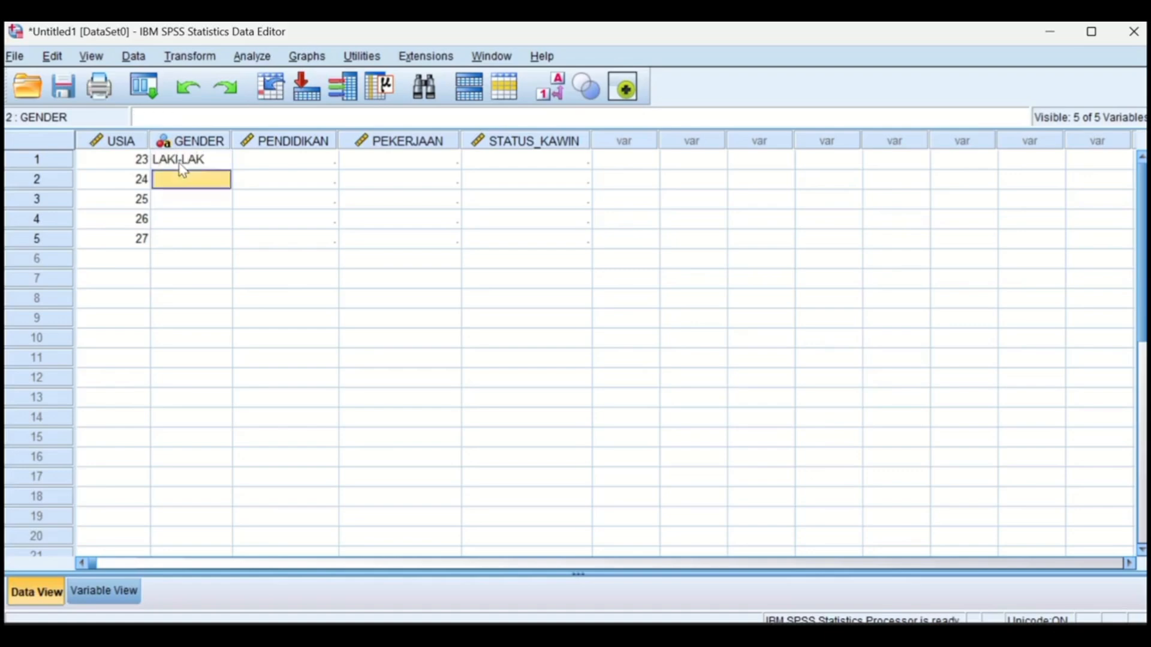
{"action": "type", "text": "PEREMPU"}
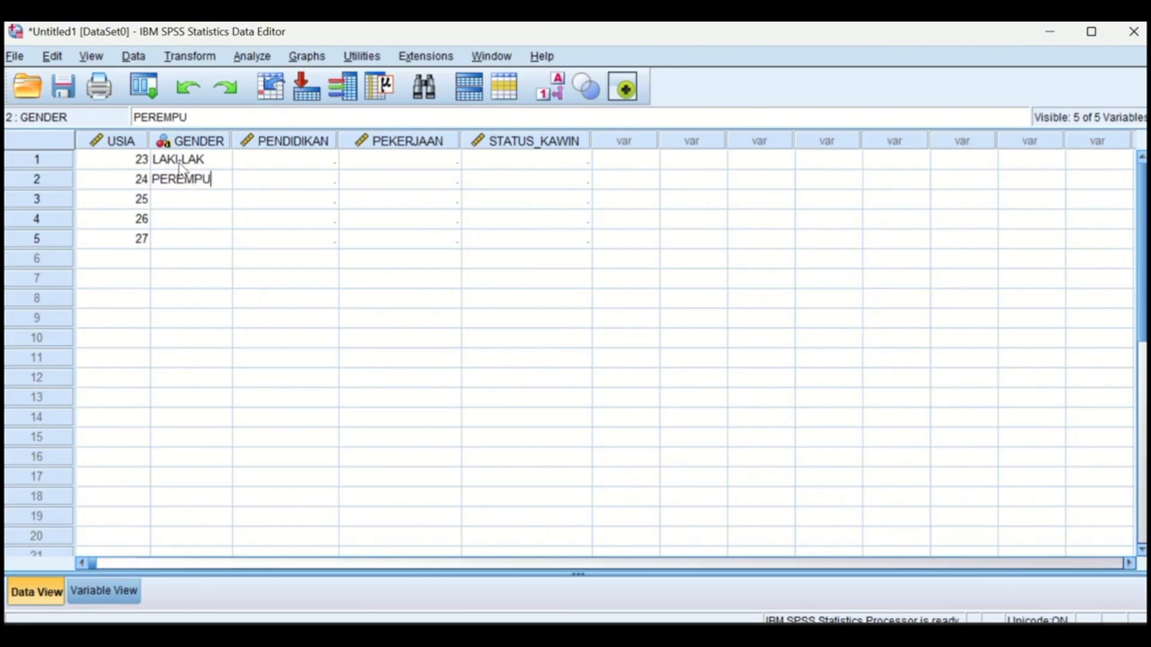
{"action": "type", "text": "A"}
{"action": "key", "text": "Return"}
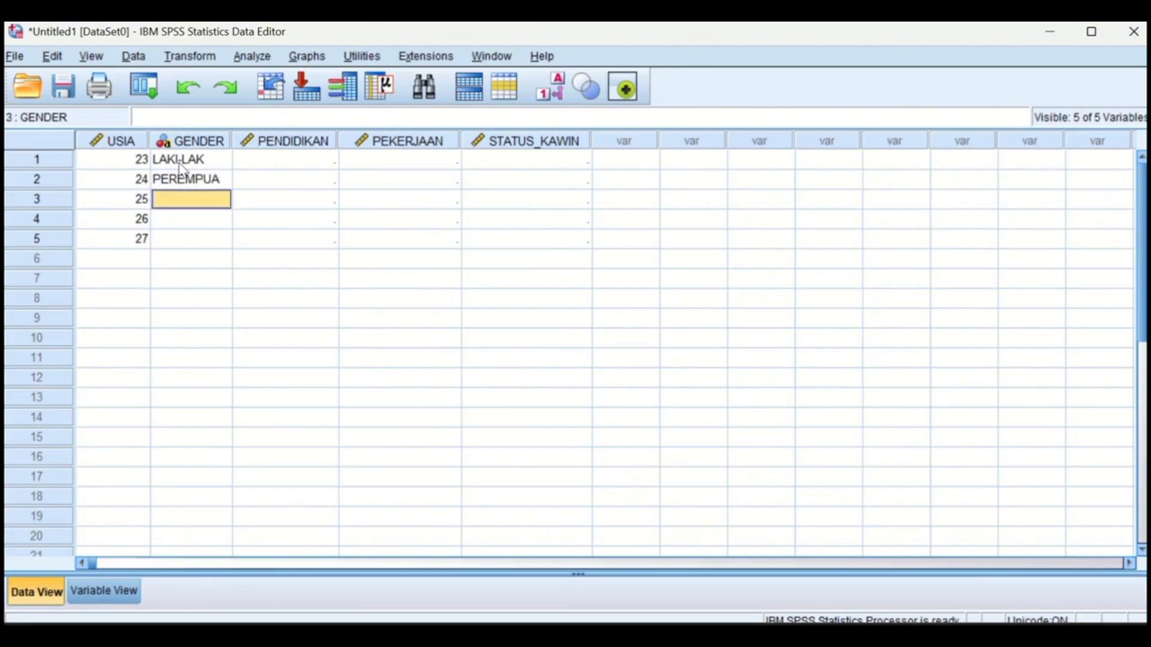
{"action": "type", "text": "LAKI-LAK"}
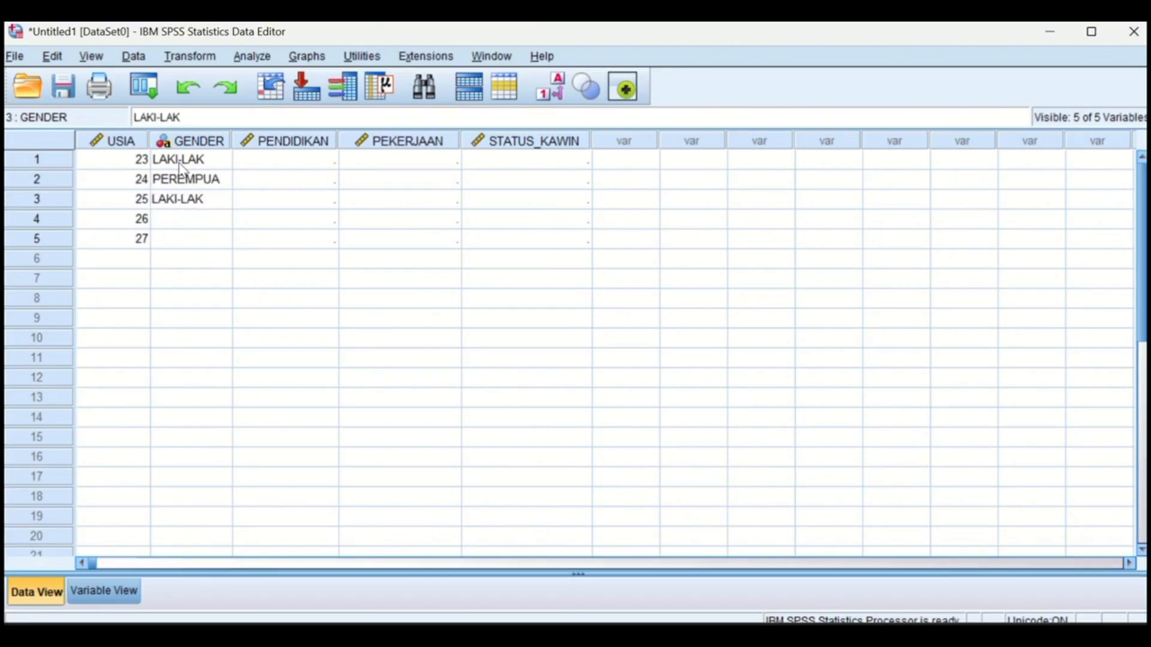
{"action": "key", "text": "Return"}
{"action": "type", "text": "P"}
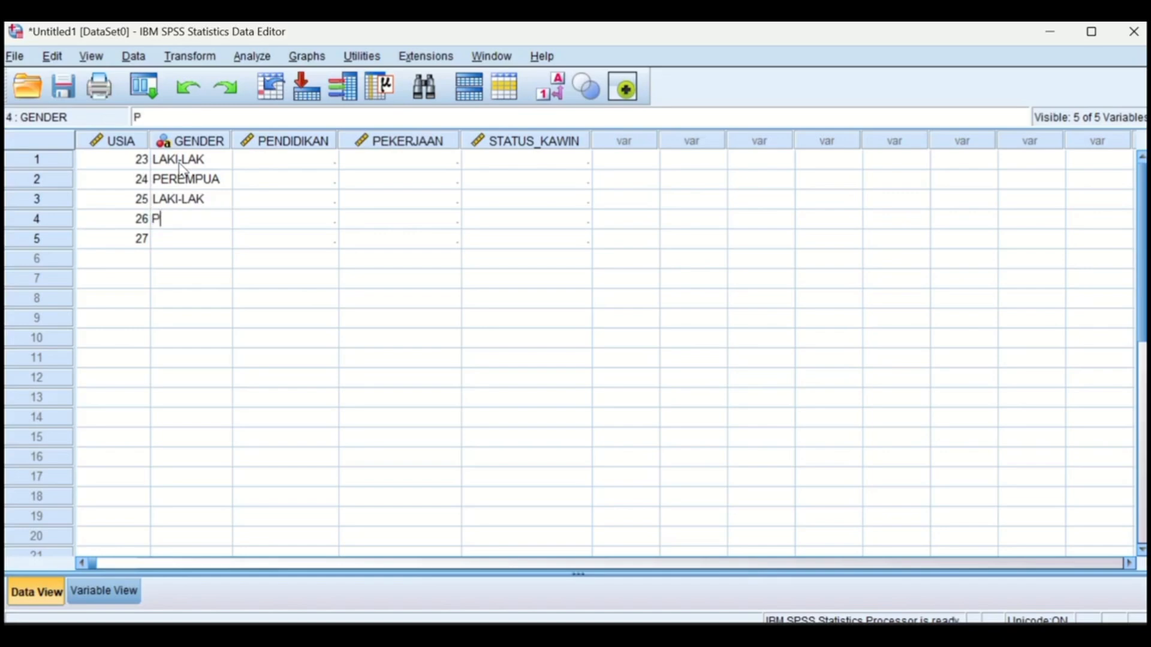
{"action": "type", "text": "EREMPUA"}
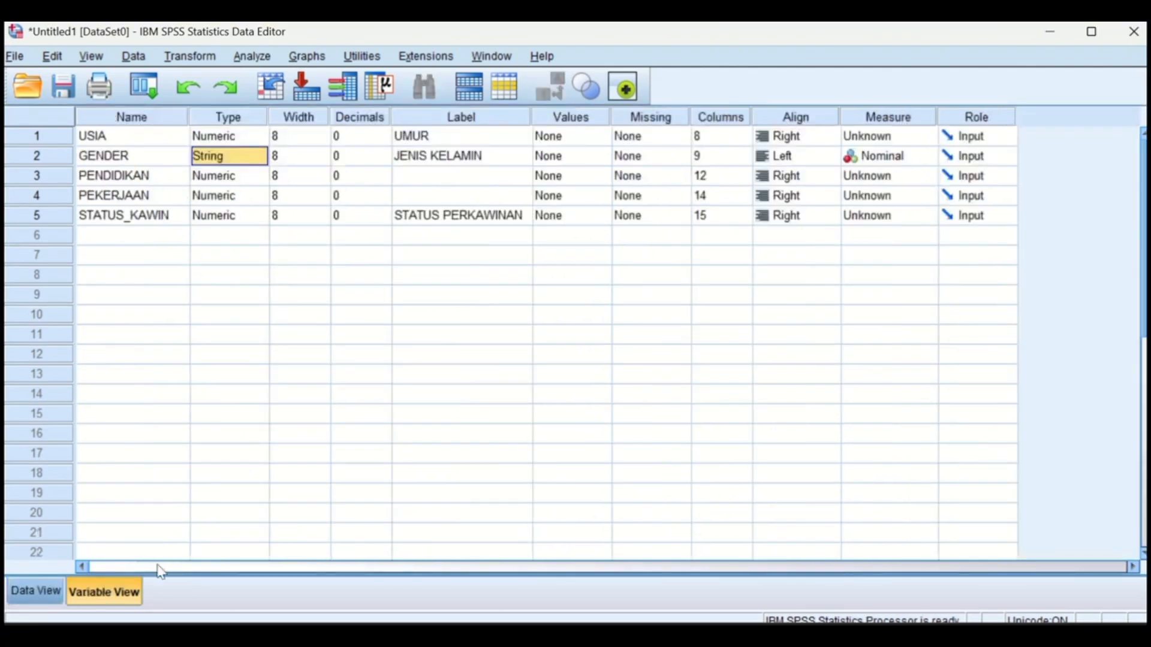
Set the width of the USIA variable to 14 in the variable definitions.
{"action": "left_click", "coordinate": [291, 138]}
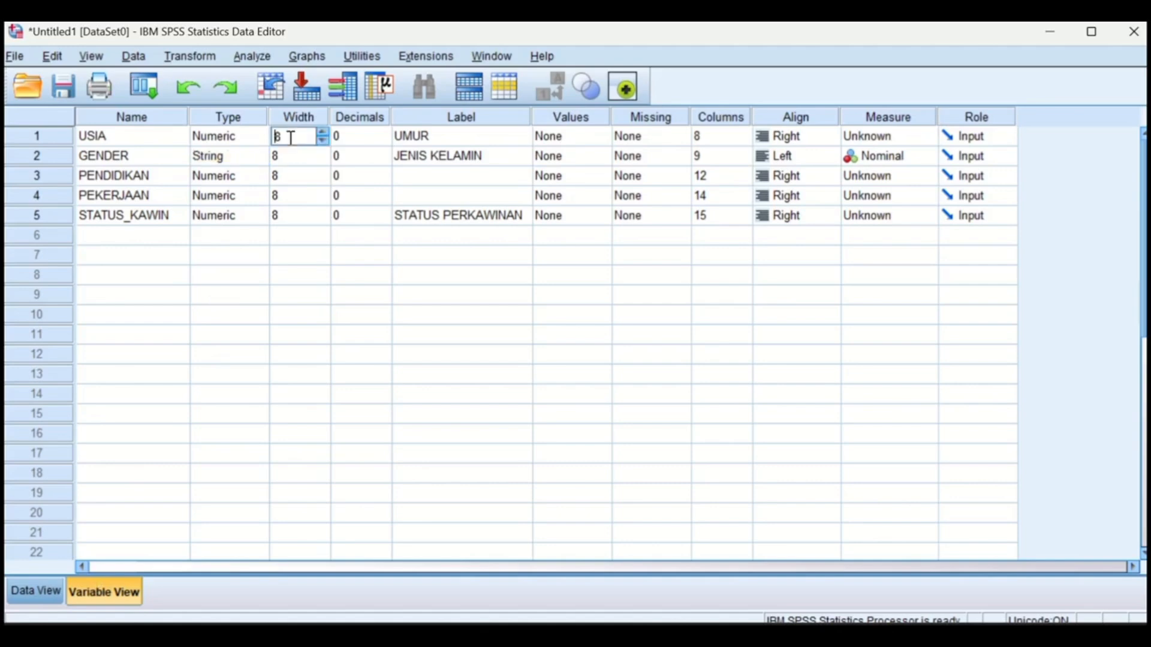
{"action": "left_click", "coordinate": [325, 131]}
{"action": "left_click", "coordinate": [324, 132]}
{"action": "left_click", "coordinate": [324, 131]}
{"action": "left_click", "coordinate": [324, 132]}
{"action": "left_click", "coordinate": [324, 132]}
{"action": "left_click", "coordinate": [324, 131]}
Increase the width of the GENDER variable to 16 characters.
{"action": "left_click", "coordinate": [311, 157]}
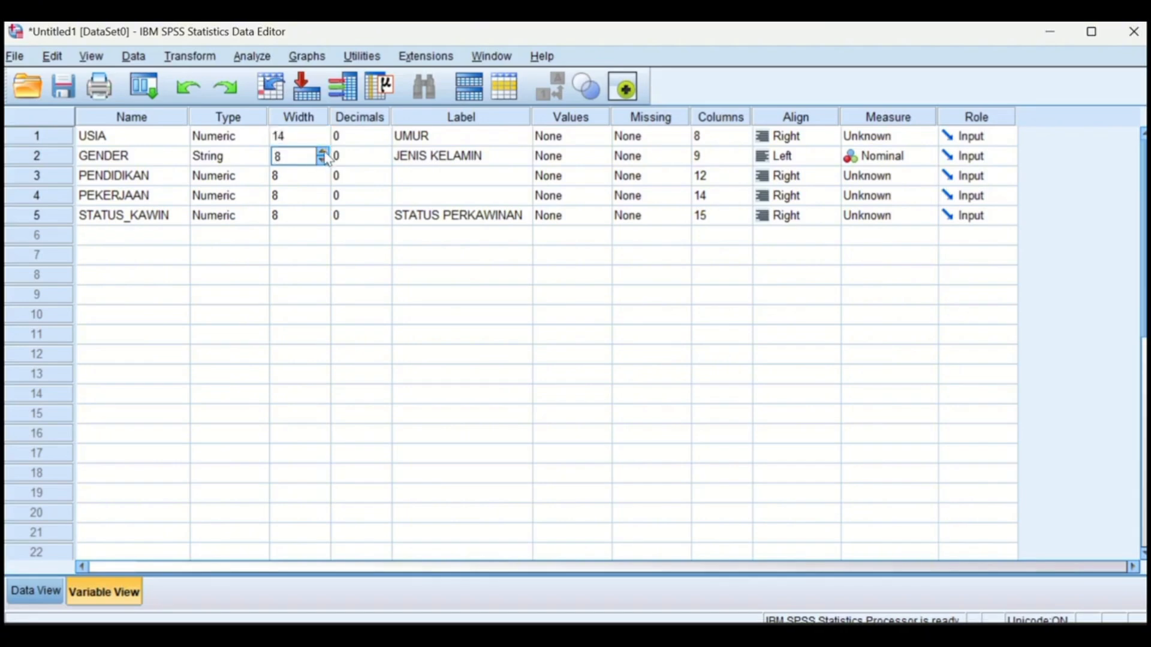
{"action": "left_click", "coordinate": [323, 153]}
{"action": "left_click", "coordinate": [323, 153]}
{"action": "left_click", "coordinate": [323, 153]}
{"action": "left_click", "coordinate": [323, 153]}
{"action": "left_click", "coordinate": [323, 153]}
{"action": "left_click", "coordinate": [323, 154]}
{"action": "left_click", "coordinate": [323, 153]}
{"action": "left_click", "coordinate": [323, 154]}
Set the width of the PENDIDIKAN variable to 16.
{"action": "left_click", "coordinate": [314, 176]}
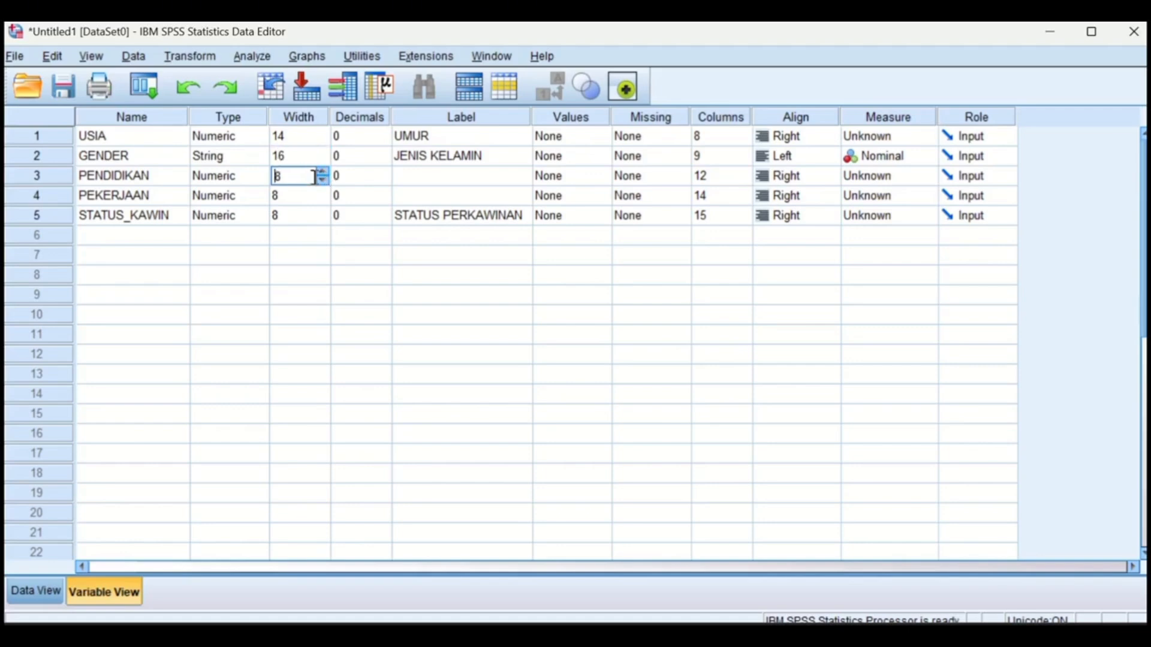
{"action": "left_click", "coordinate": [323, 173]}
{"action": "left_click", "coordinate": [323, 173]}
{"action": "left_click", "coordinate": [323, 174]}
{"action": "left_click", "coordinate": [323, 173]}
{"action": "left_click", "coordinate": [323, 174]}
{"action": "left_click", "coordinate": [323, 173]}
{"action": "left_click", "coordinate": [323, 174]}
{"action": "left_click", "coordinate": [323, 173]}
Set the width of the PEKERJAAN variable to 13.
{"action": "left_click", "coordinate": [314, 198]}
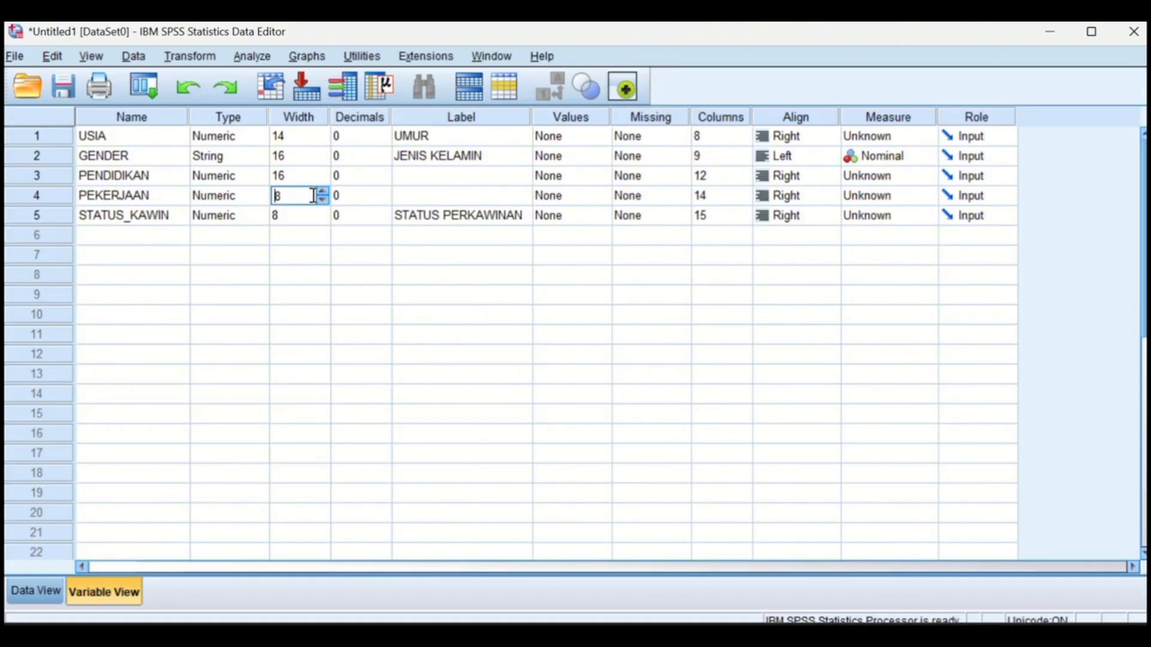
{"action": "left_click", "coordinate": [322, 193]}
{"action": "left_click", "coordinate": [323, 193]}
{"action": "left_click", "coordinate": [323, 193]}
{"action": "left_click", "coordinate": [323, 193]}
{"action": "left_click", "coordinate": [323, 193]}
Set the width of the STATUS_KAWIN variable to 13.
{"action": "left_click", "coordinate": [314, 214]}
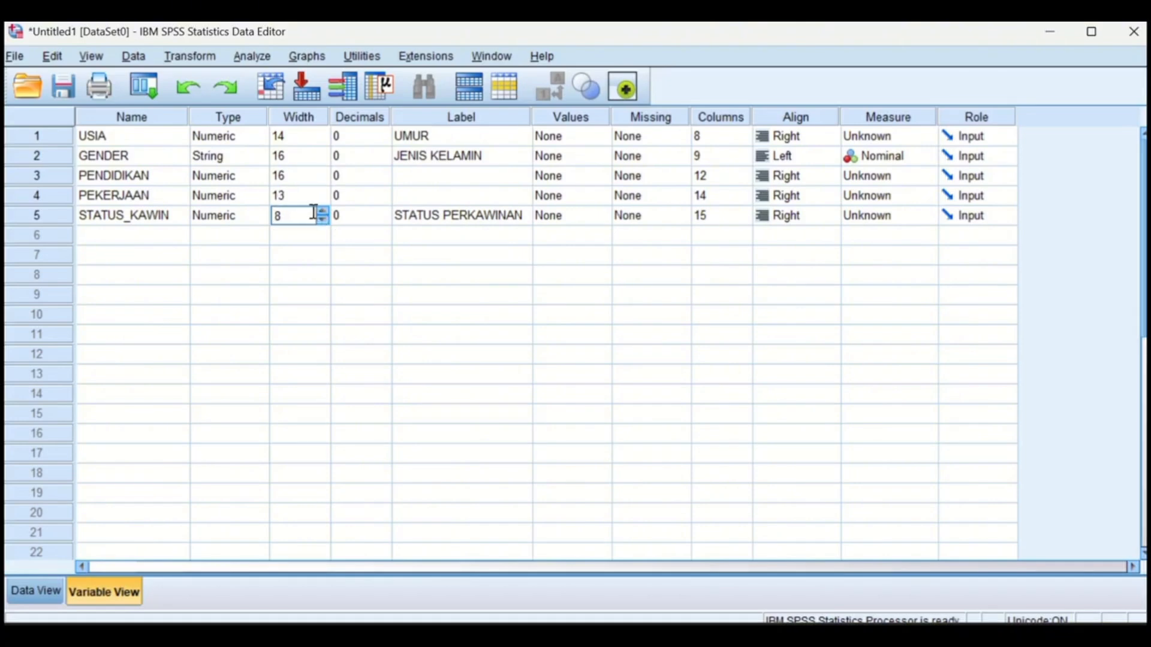
{"action": "double_click", "coordinate": [314, 213]}
{"action": "type", "text": "13"}
Complete the truncated GENDER values in the data grid to LAKI-LAKI for case 1 and PEREMPUAN for case 2.
{"action": "left_click", "coordinate": [47, 589]}
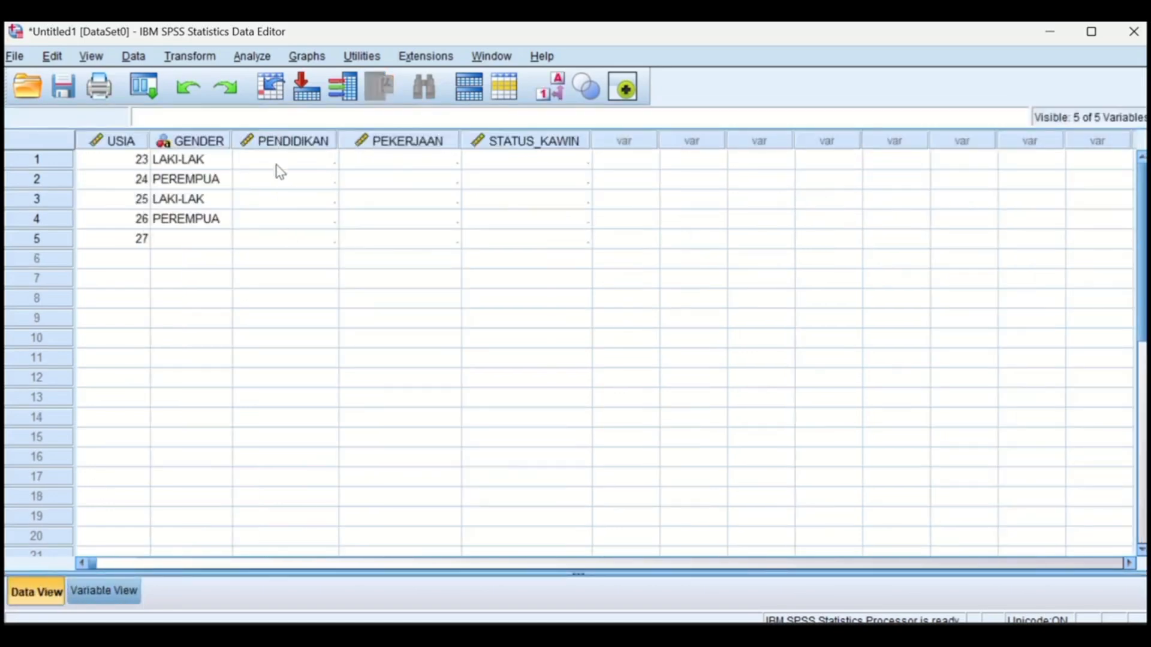
{"action": "left_click", "coordinate": [211, 163]}
{"action": "double_click", "coordinate": [209, 161]}
{"action": "left_click", "coordinate": [210, 163]}
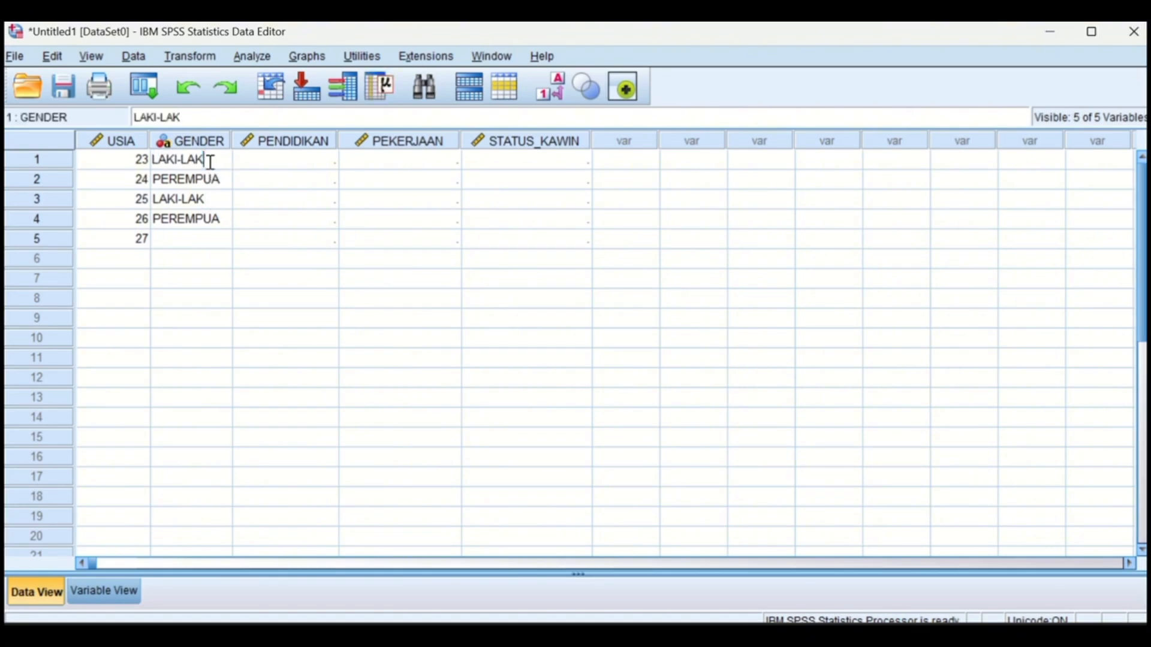
{"action": "type", "text": "I"}
{"action": "left_click", "coordinate": [217, 178]}
{"action": "left_click", "coordinate": [218, 179]}
{"action": "type", "text": "N"}
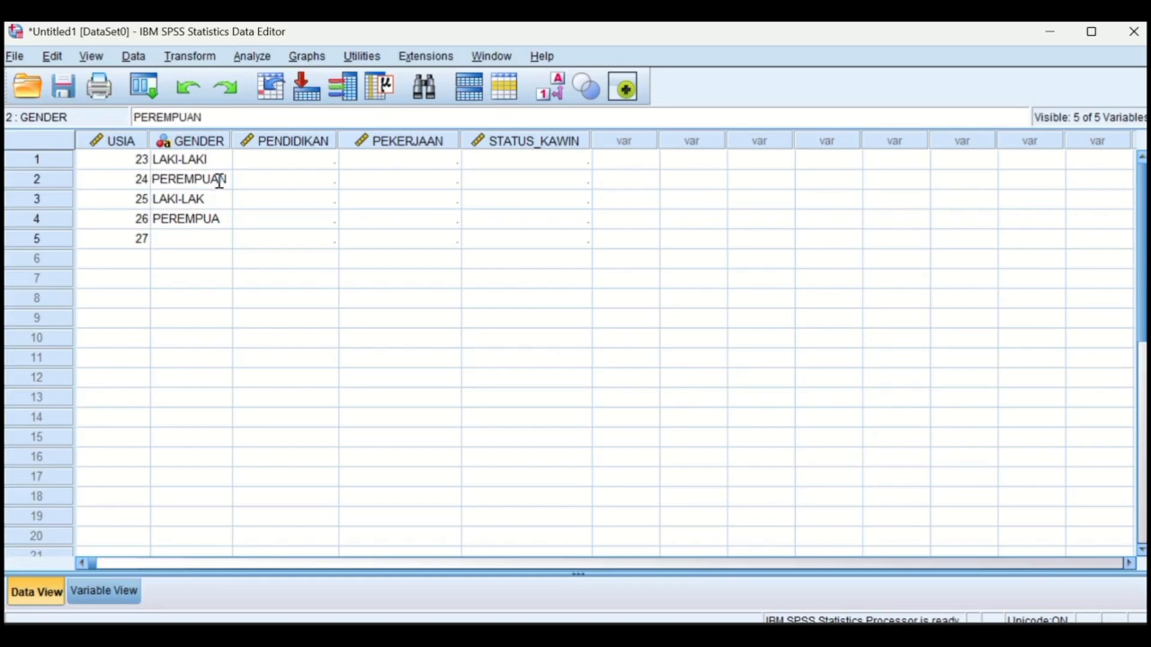
Complete the truncated GENDER values to LAKI-LAKI for case 3 and PEREMPUAN for case 4.
{"action": "left_click", "coordinate": [211, 201]}
{"action": "left_click", "coordinate": [209, 198]}
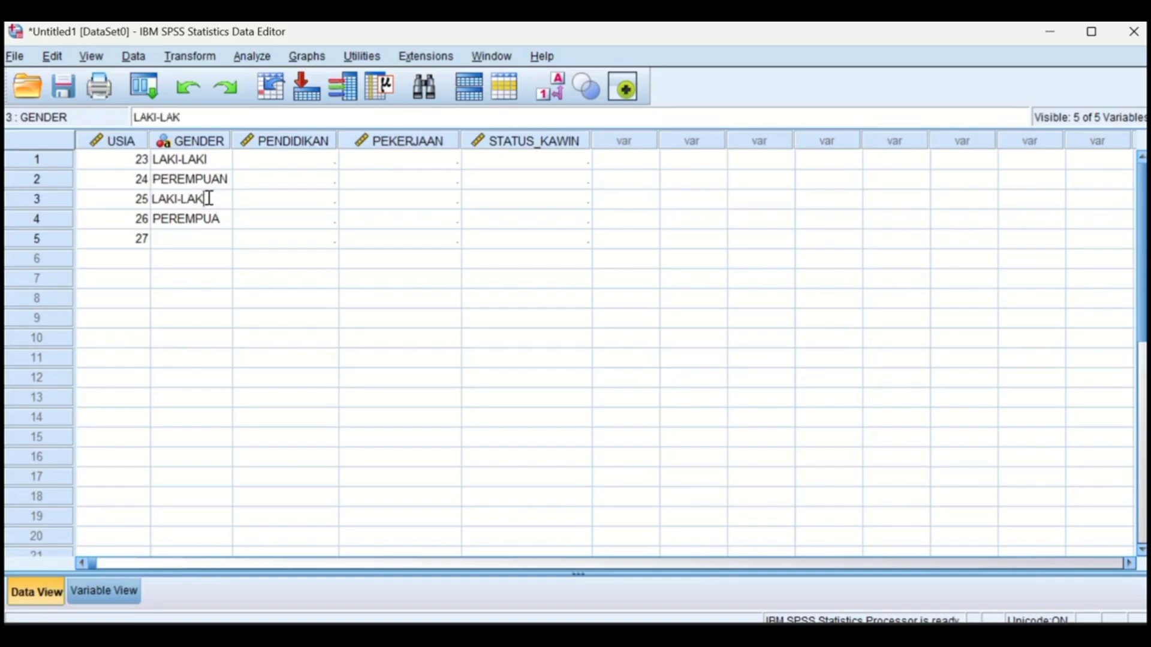
{"action": "type", "text": "I"}
{"action": "left_click", "coordinate": [222, 222]}
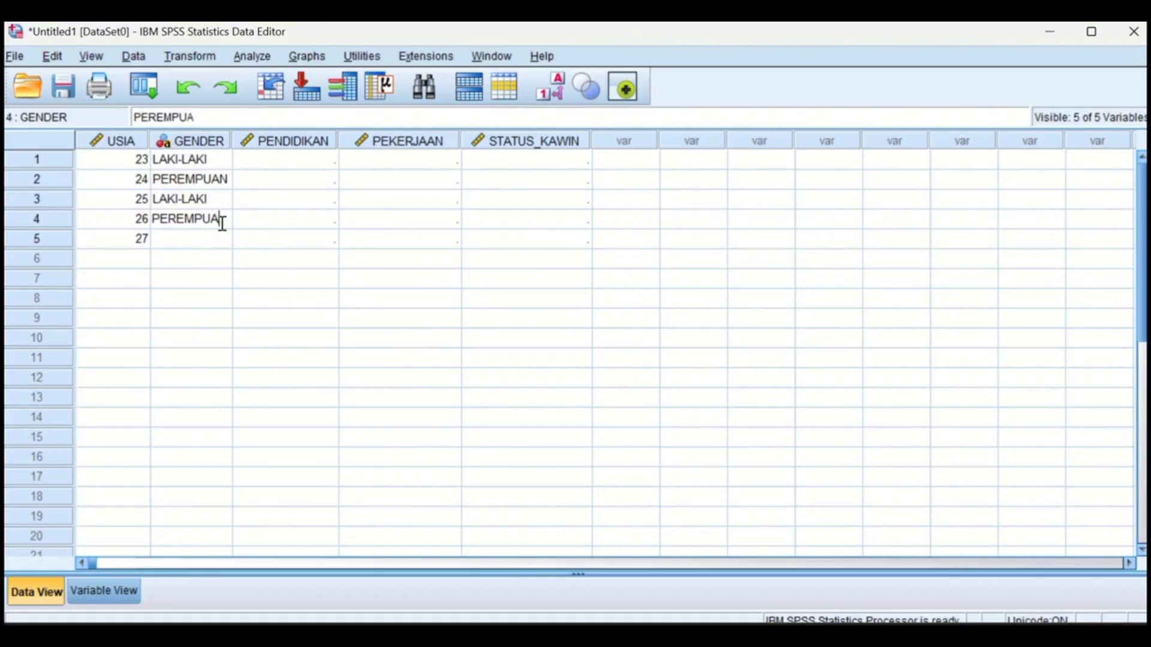
{"action": "type", "text": "N"}
Enter PEREMPUAN as the GENDER value of case 5.
{"action": "left_click", "coordinate": [197, 243]}
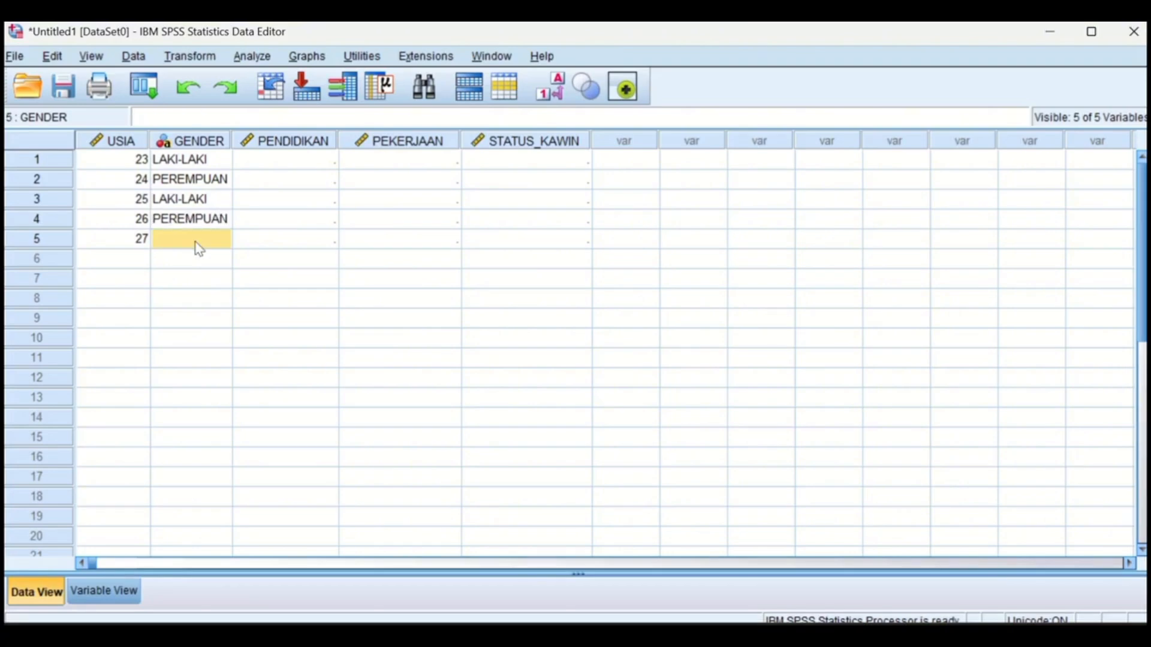
{"action": "left_click", "coordinate": [196, 241]}
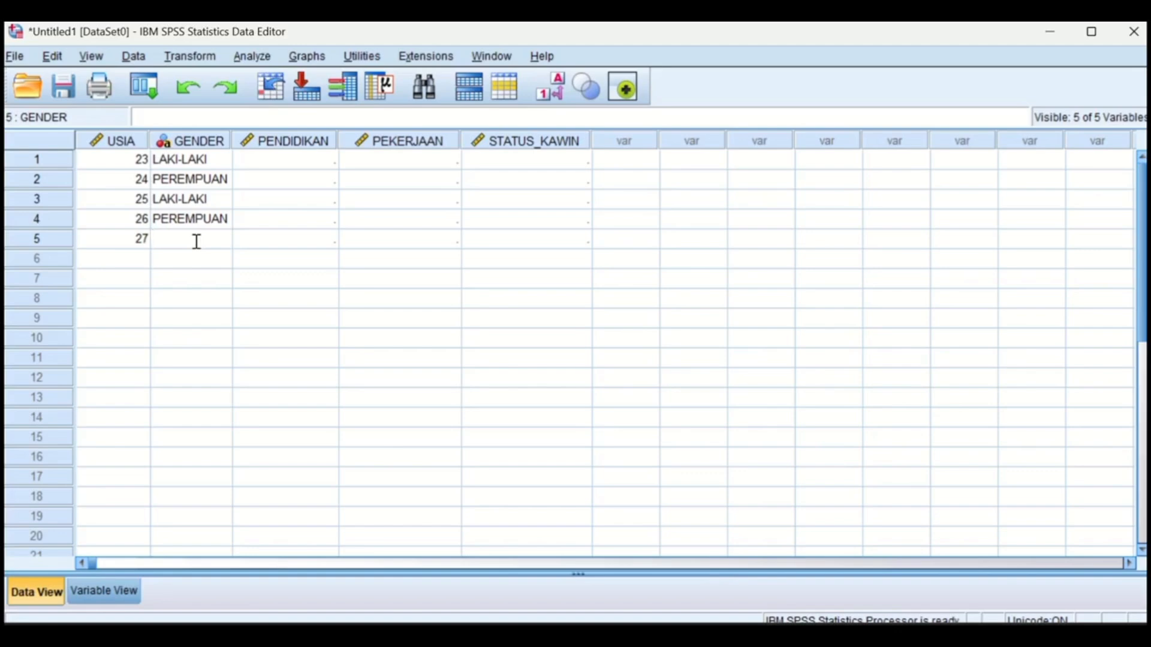
{"action": "type", "text": "PEREMPUAN"}
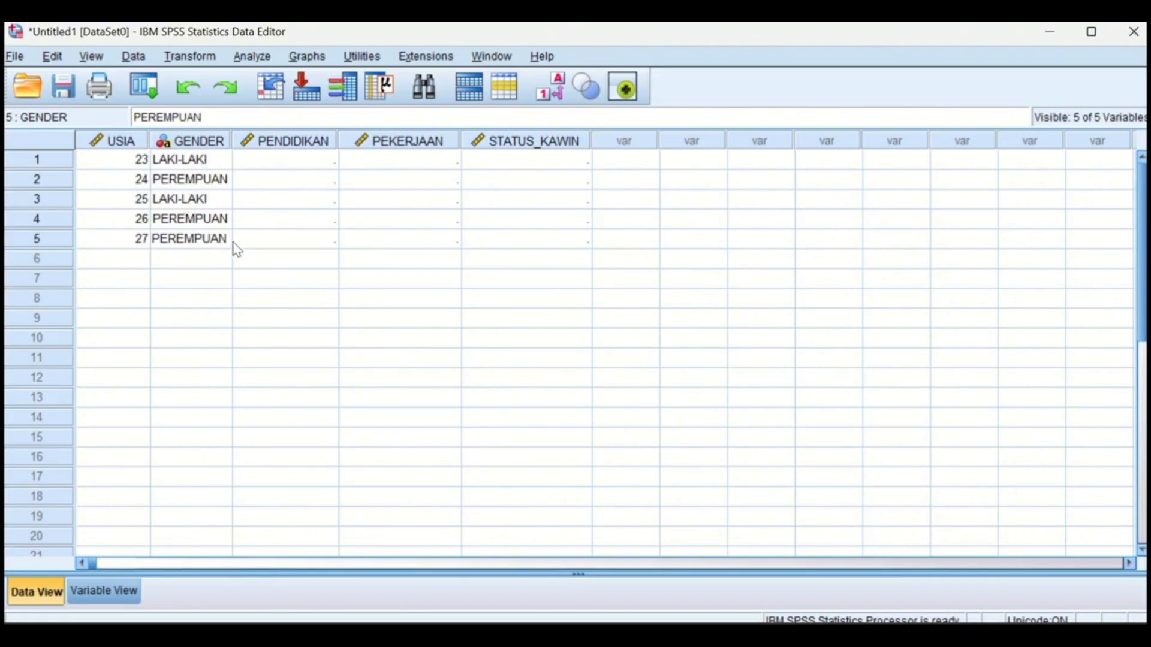
{"action": "left_click", "coordinate": [131, 591]}
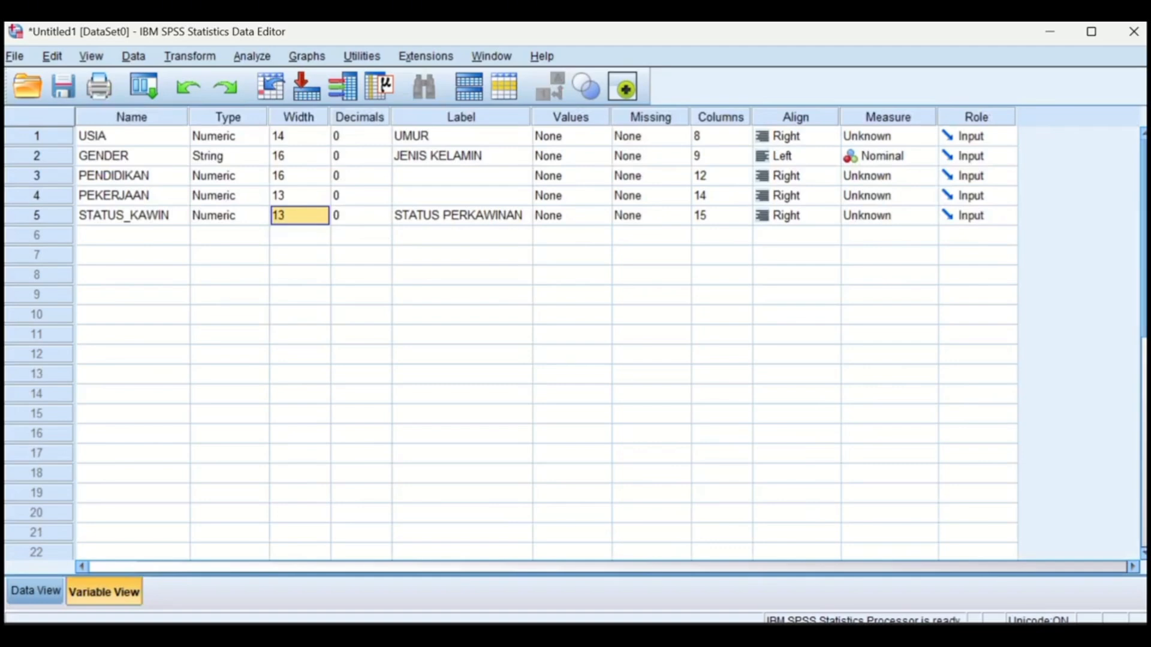
{"action": "left_click", "coordinate": [26, 589]}
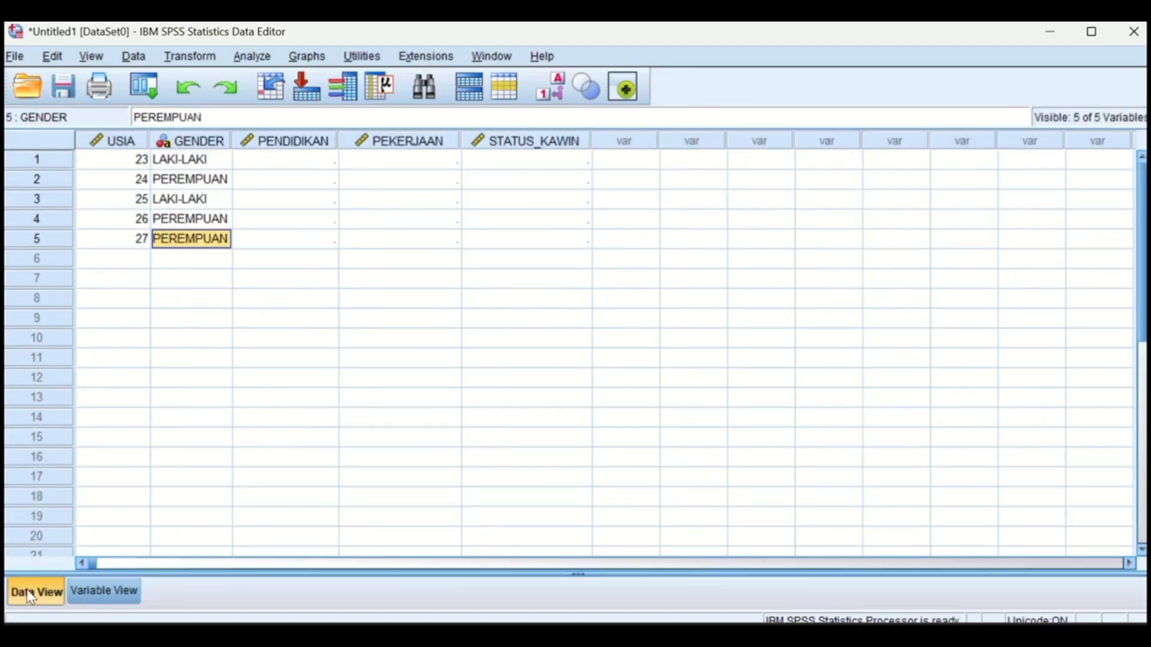
Enter the PENDIDIKAN codes 1, 2, 3, 4 and 1 for cases 1 to 5.
{"action": "left_click", "coordinate": [318, 168]}
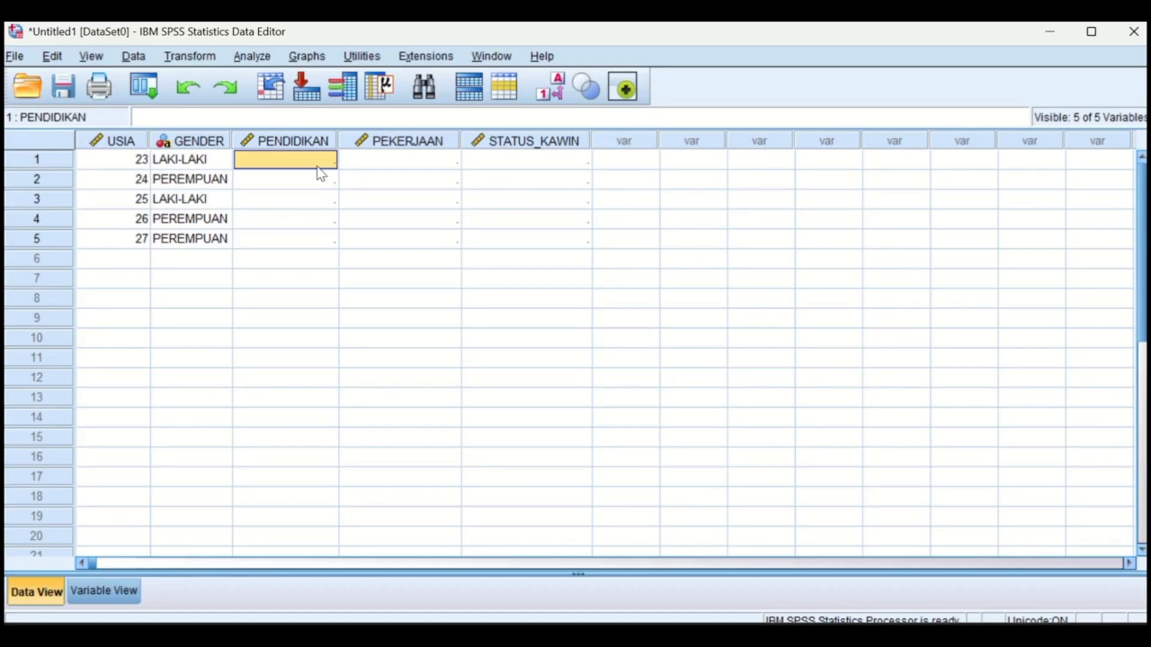
{"action": "type", "text": "1"}
{"action": "key", "text": "Return"}
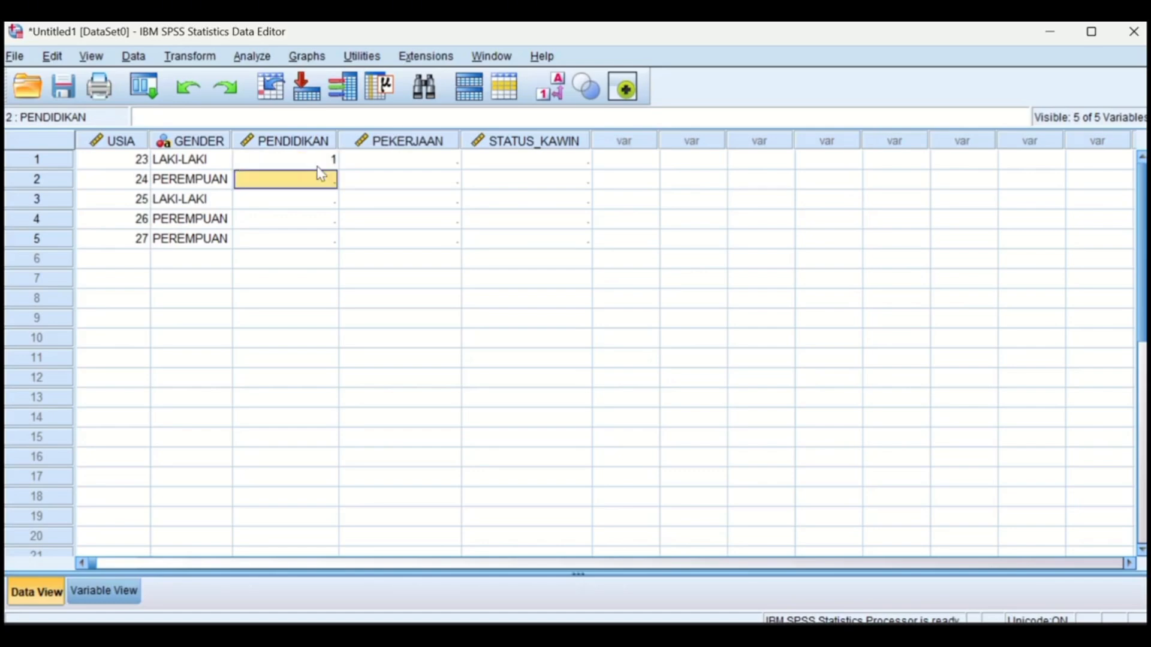
{"action": "type", "text": "2"}
{"action": "key", "text": "Return"}
{"action": "type", "text": "3"}
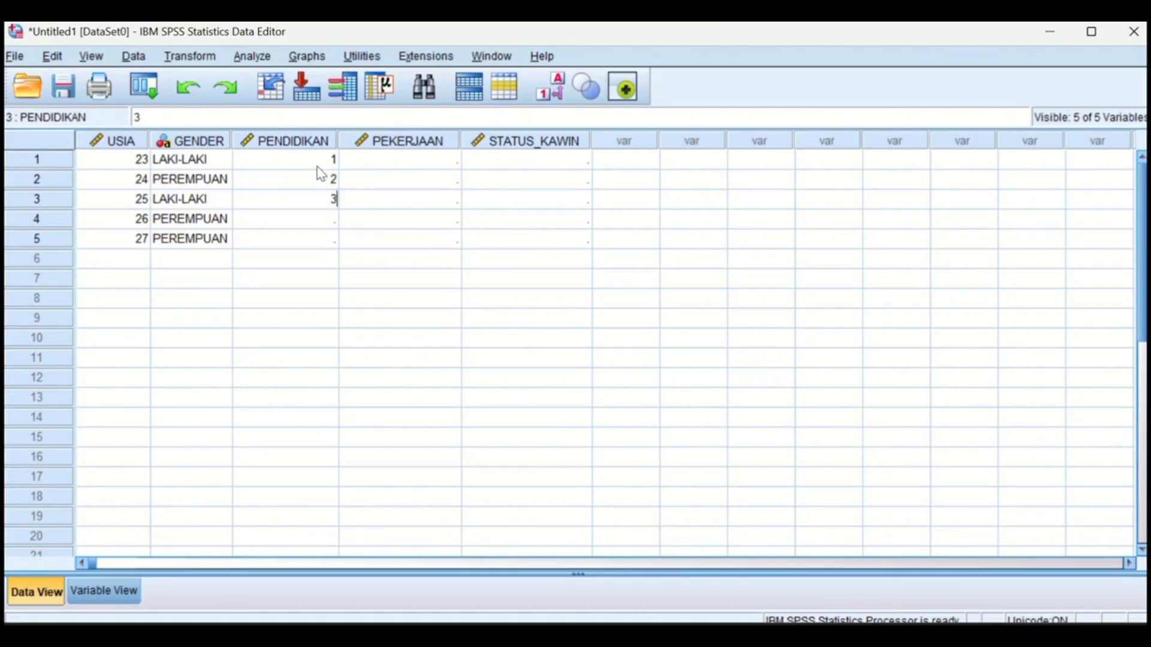
{"action": "key", "text": "Return"}
{"action": "type", "text": "4"}
{"action": "key", "text": "Return"}
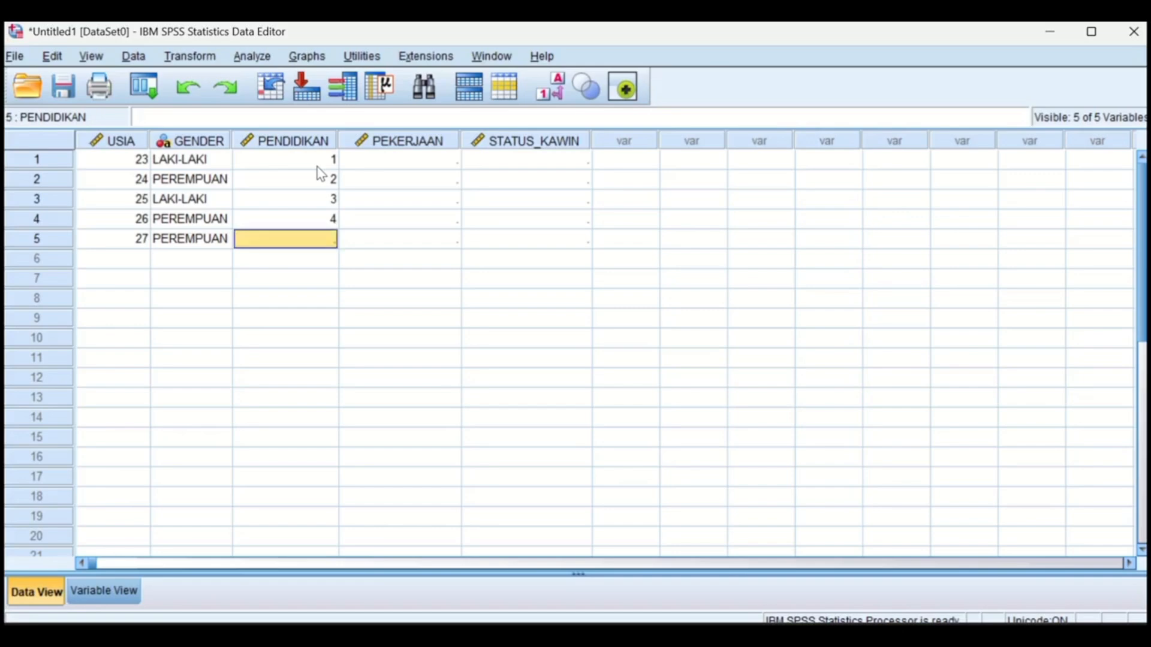
{"action": "type", "text": "1"}
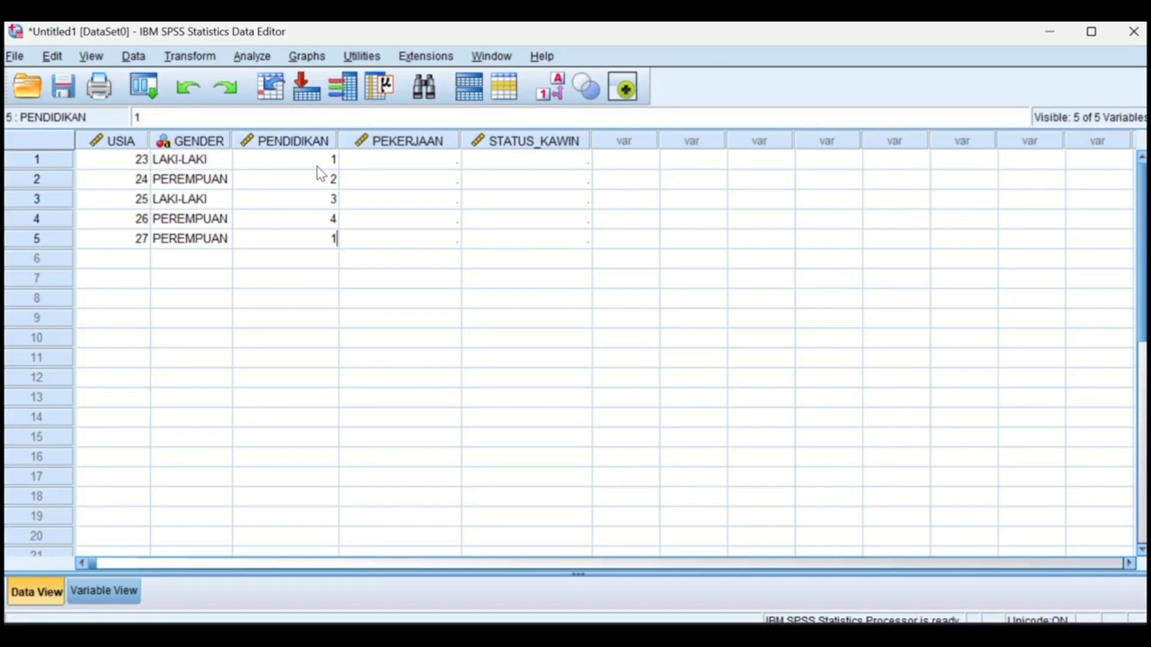
Enter the PEKERJAAN codes 1, 2, 3, 4 and 5 for cases 1 to 5.
{"action": "left_click", "coordinate": [409, 158]}
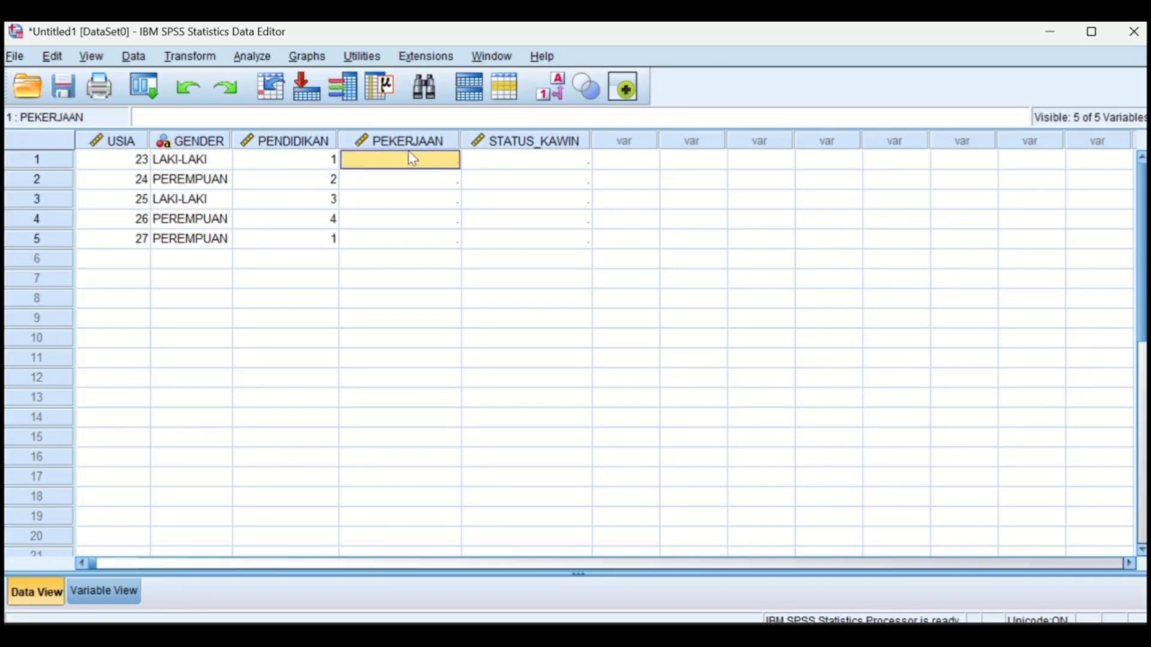
{"action": "double_click", "coordinate": [413, 158]}
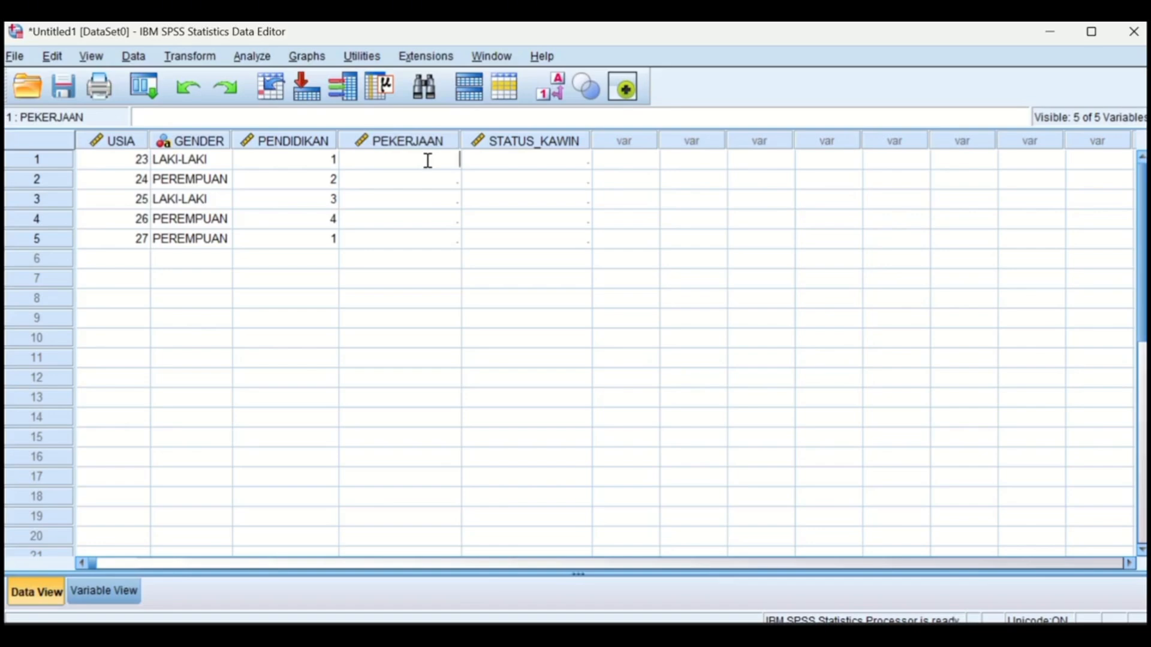
{"action": "type", "text": "1"}
{"action": "key", "text": "Return"}
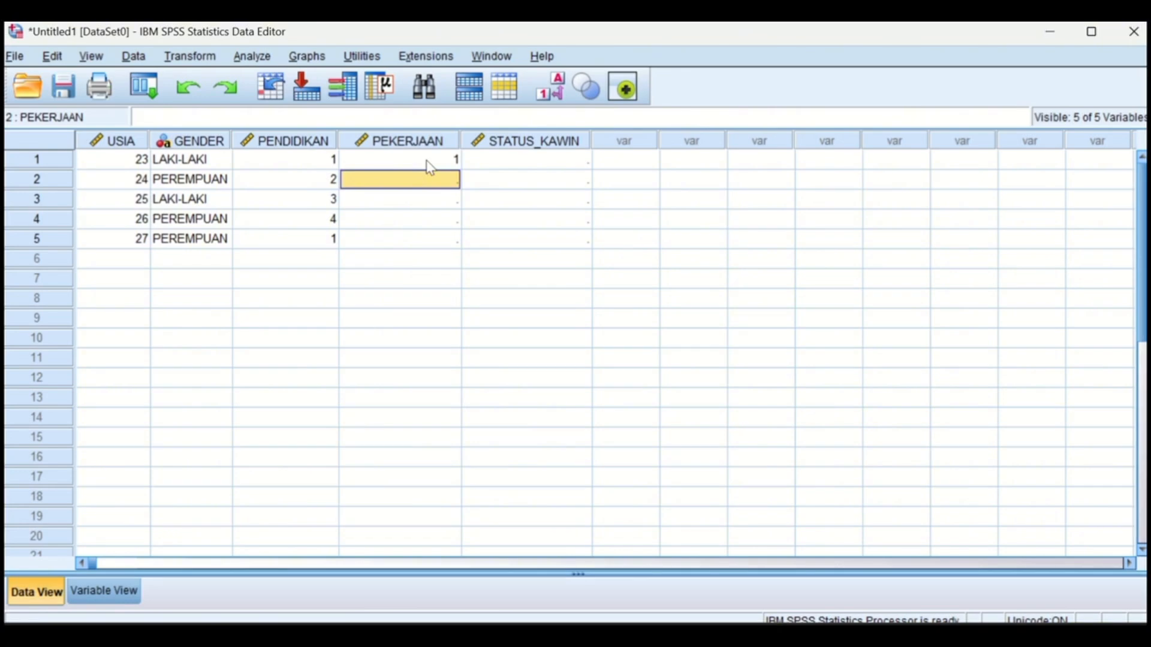
{"action": "type", "text": "2"}
{"action": "key", "text": "Return"}
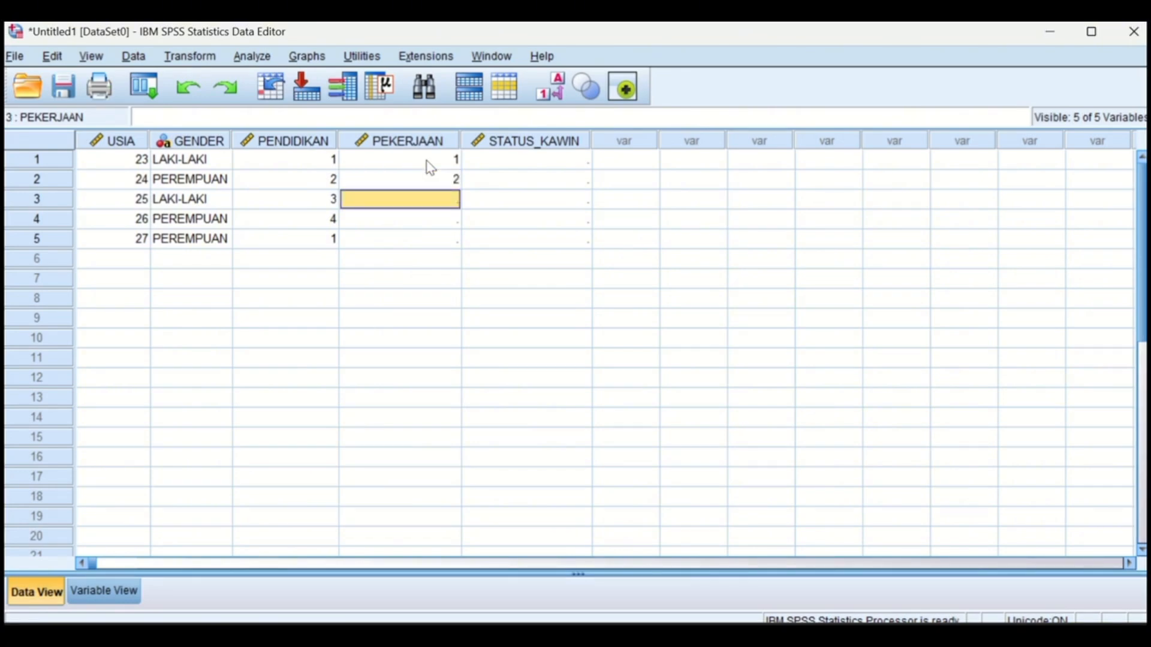
{"action": "type", "text": "3"}
{"action": "key", "text": "Return"}
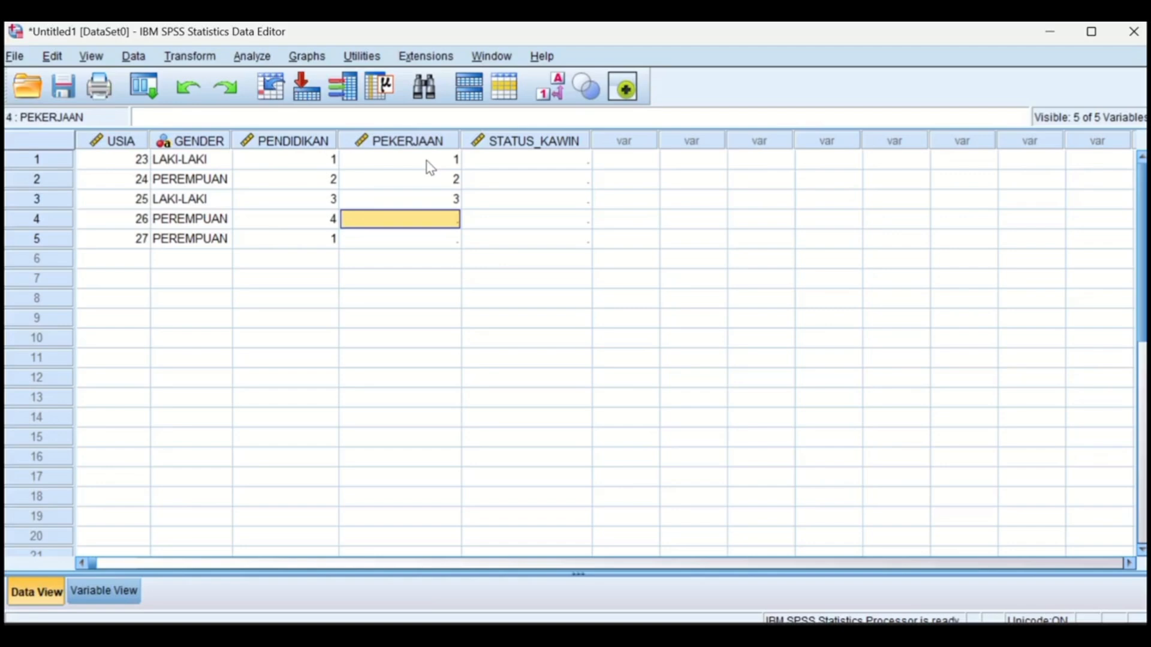
{"action": "type", "text": "4"}
{"action": "key", "text": "Return"}
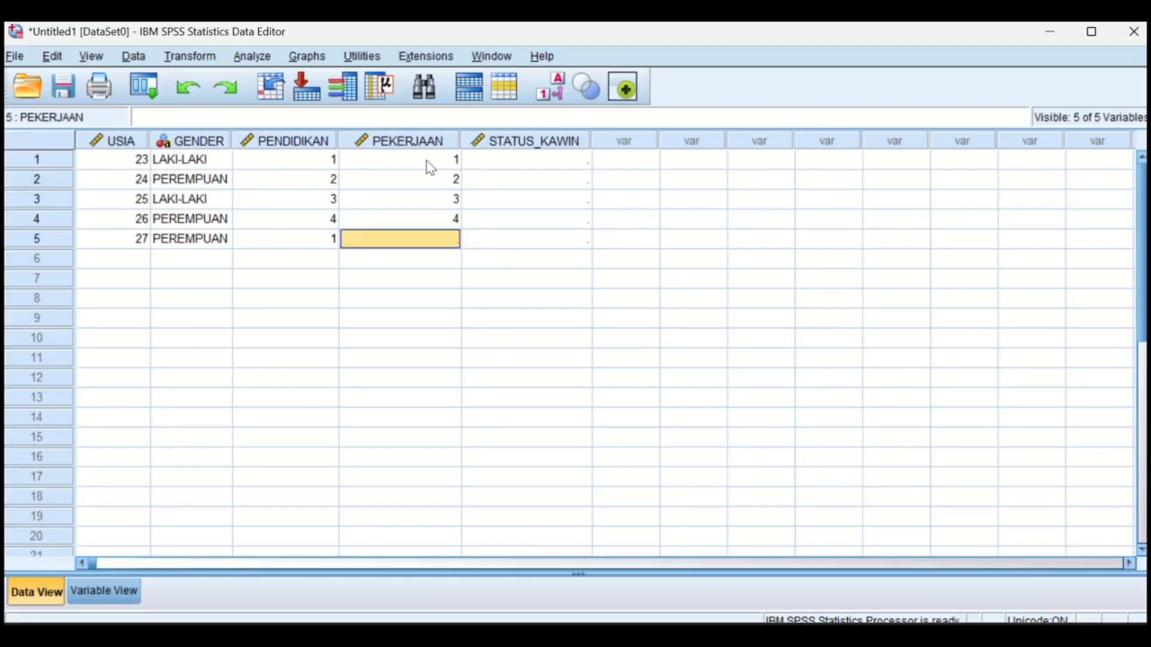
{"action": "type", "text": "5"}
{"action": "key", "text": "Return"}
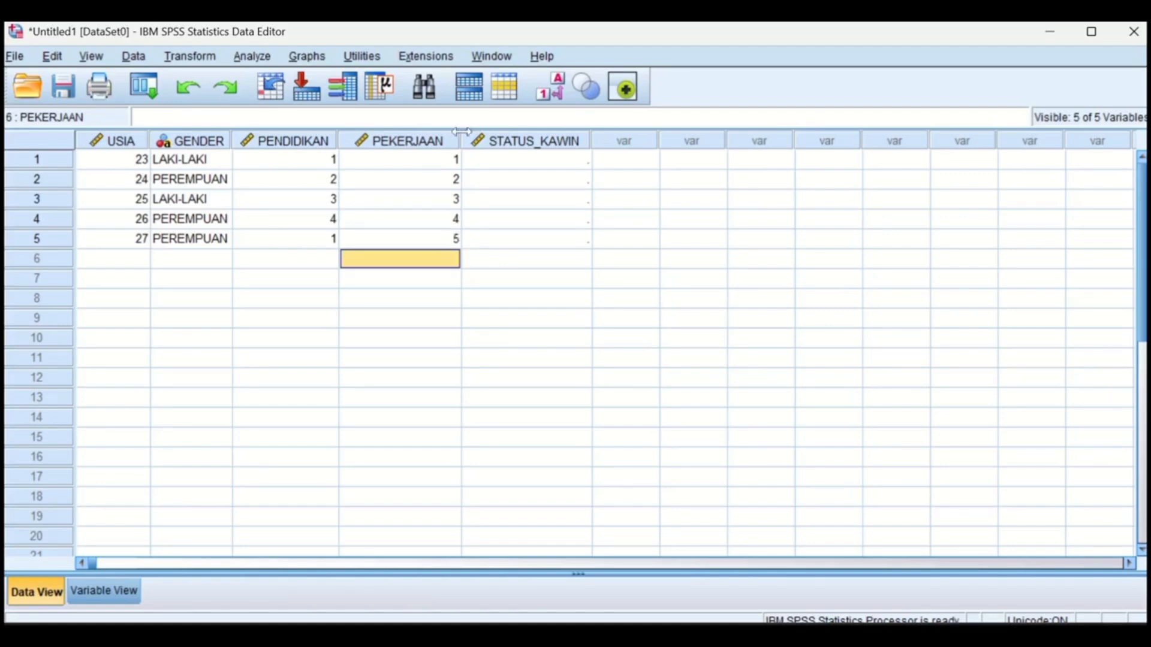
Compare the PENDIDIKAN codes in the data grid with the variable definitions and their Values settings.
{"action": "left_click", "coordinate": [527, 161]}
{"action": "left_click", "coordinate": [311, 168]}
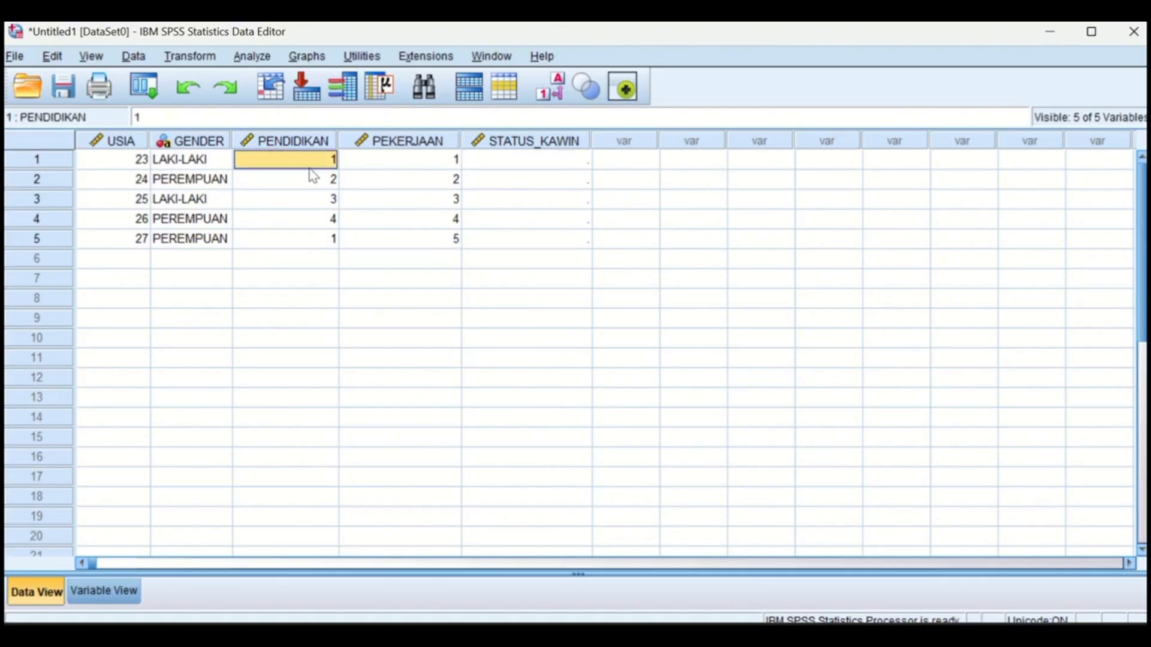
{"action": "left_click", "coordinate": [103, 594]}
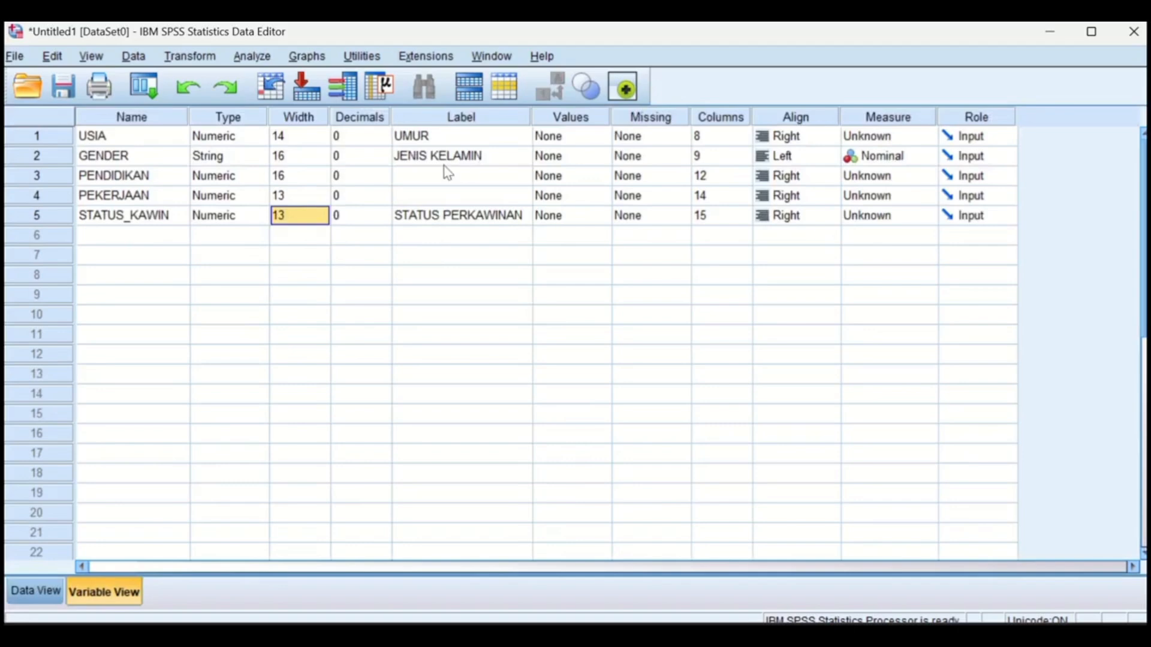
{"action": "left_click", "coordinate": [26, 591]}
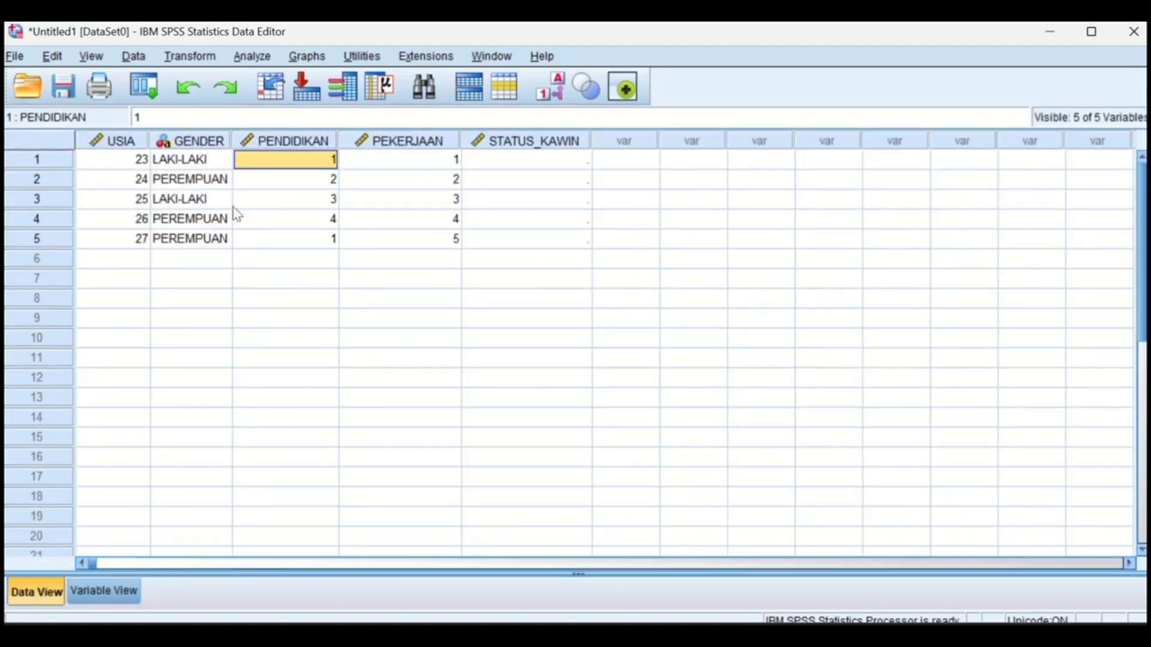
{"action": "left_click", "coordinate": [96, 592]}
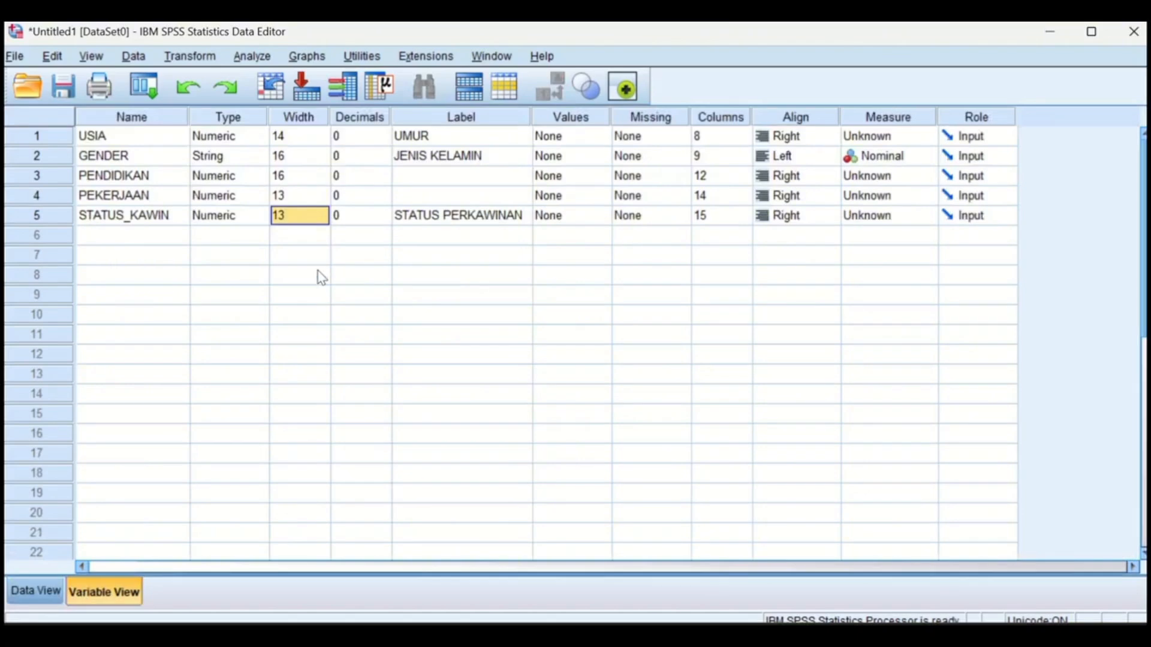
{"action": "left_click", "coordinate": [570, 120]}
{"action": "left_click", "coordinate": [570, 130]}
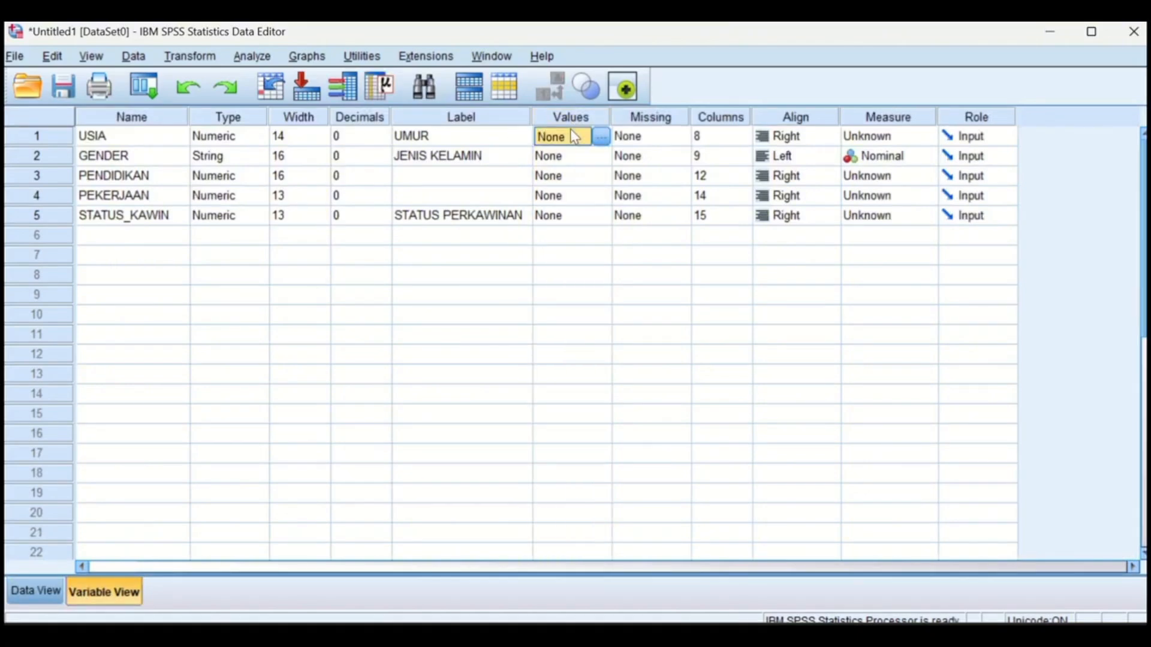
{"action": "left_click", "coordinate": [586, 174]}
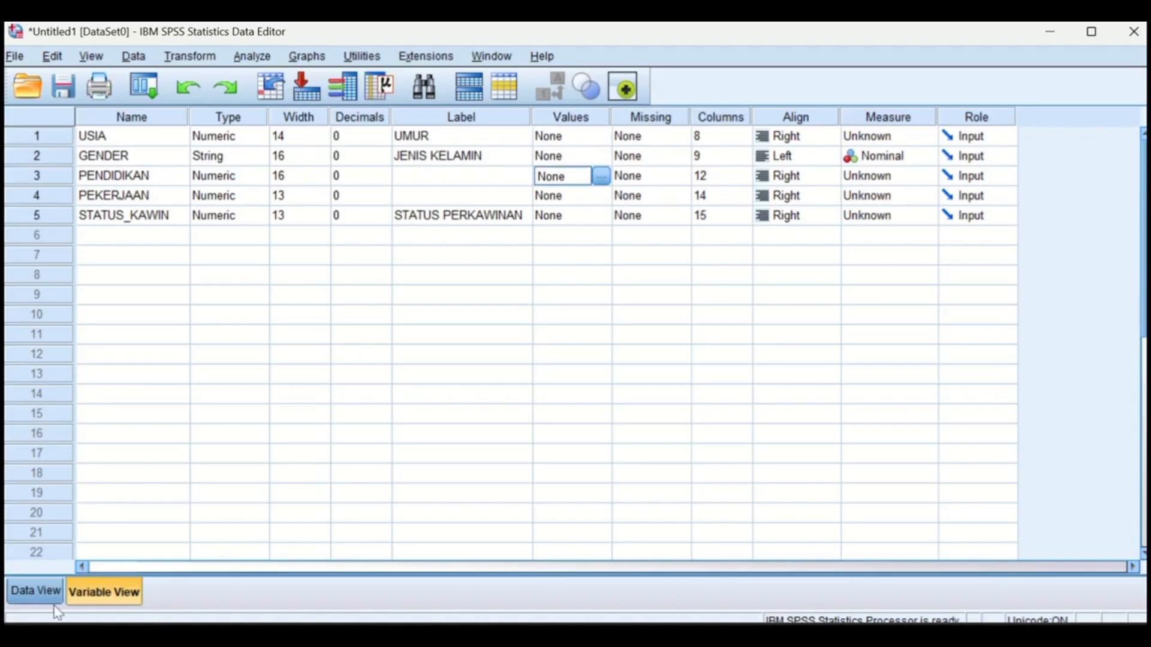
{"action": "left_click", "coordinate": [25, 599]}
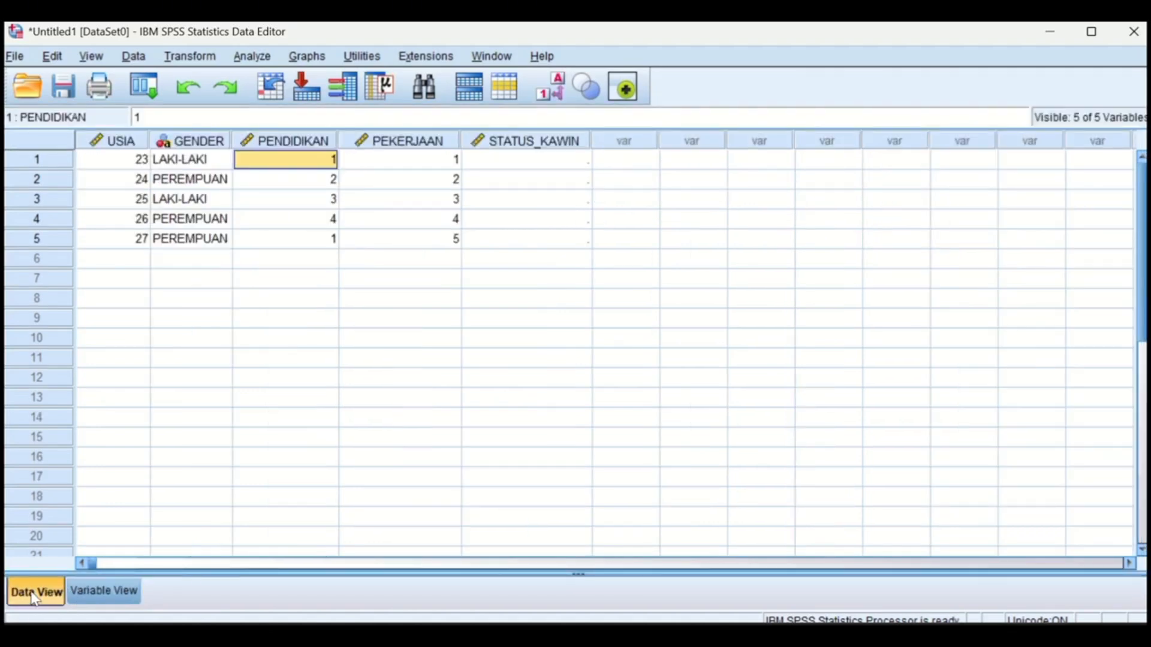
Open the value labels of the PENDIDIKAN variable and add the label SD for value 1.
{"action": "left_click", "coordinate": [79, 592]}
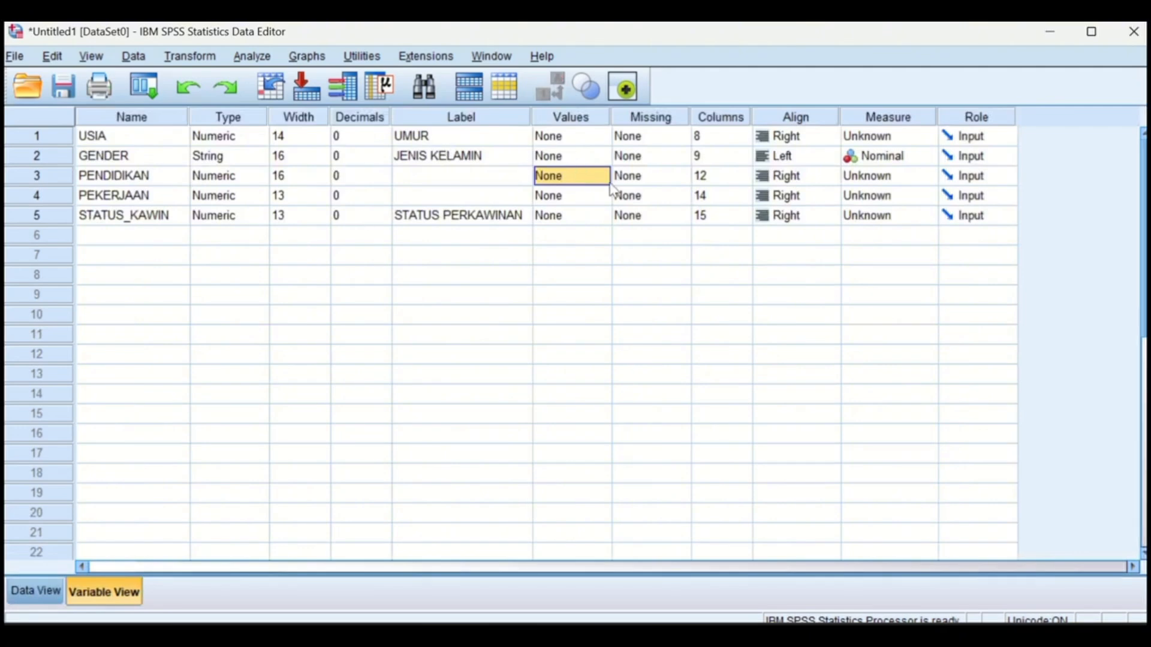
{"action": "left_click", "coordinate": [580, 175]}
{"action": "left_click", "coordinate": [603, 175]}
{"action": "left_click", "coordinate": [478, 261]}
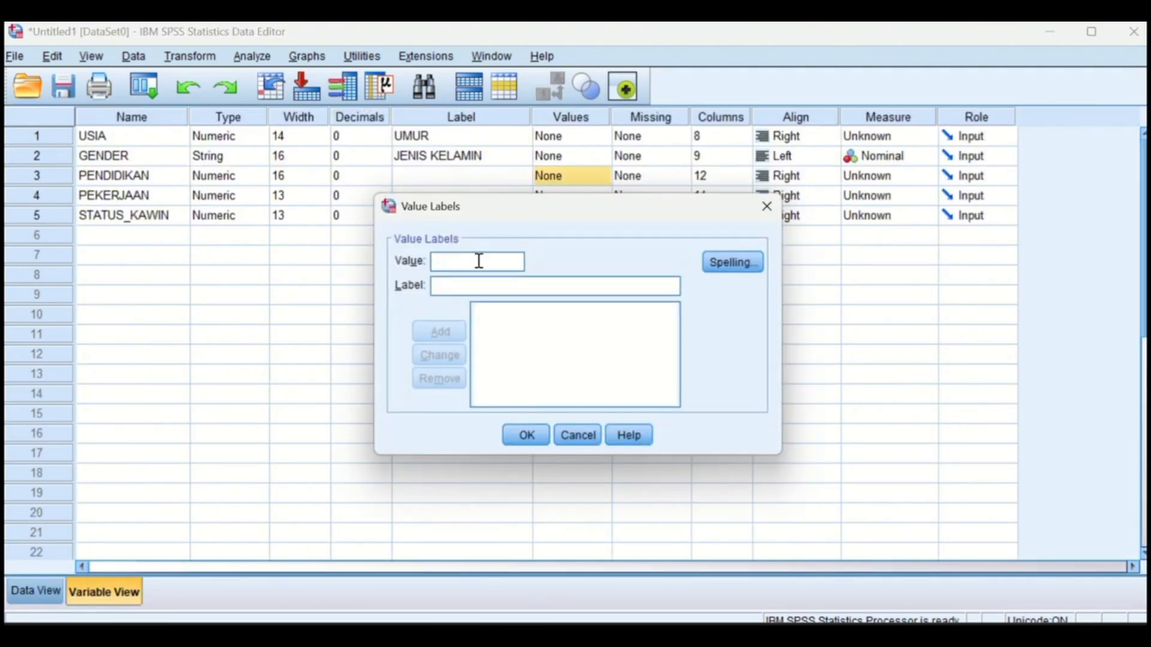
{"action": "type", "text": "1"}
{"action": "left_click", "coordinate": [478, 277]}
{"action": "type", "text": "SD"}
{"action": "left_click", "coordinate": [451, 333]}
Add the label SMP for value 2 of PENDIDIKAN.
{"action": "type", "text": "2"}
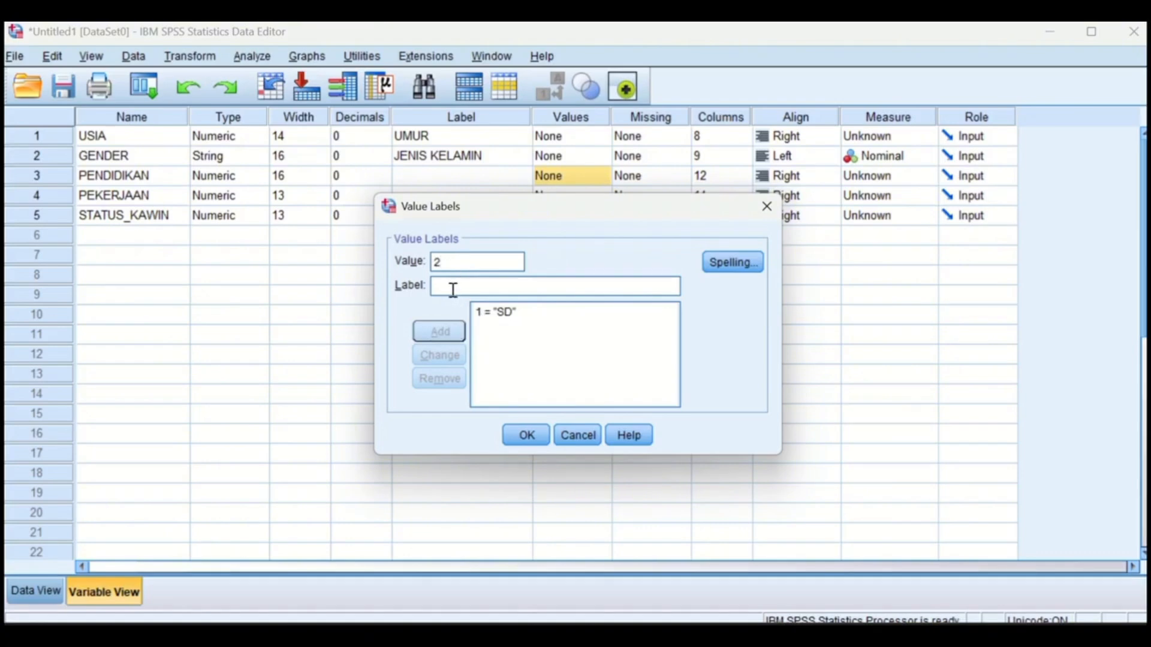
{"action": "left_click", "coordinate": [453, 288]}
{"action": "type", "text": "SMP"}
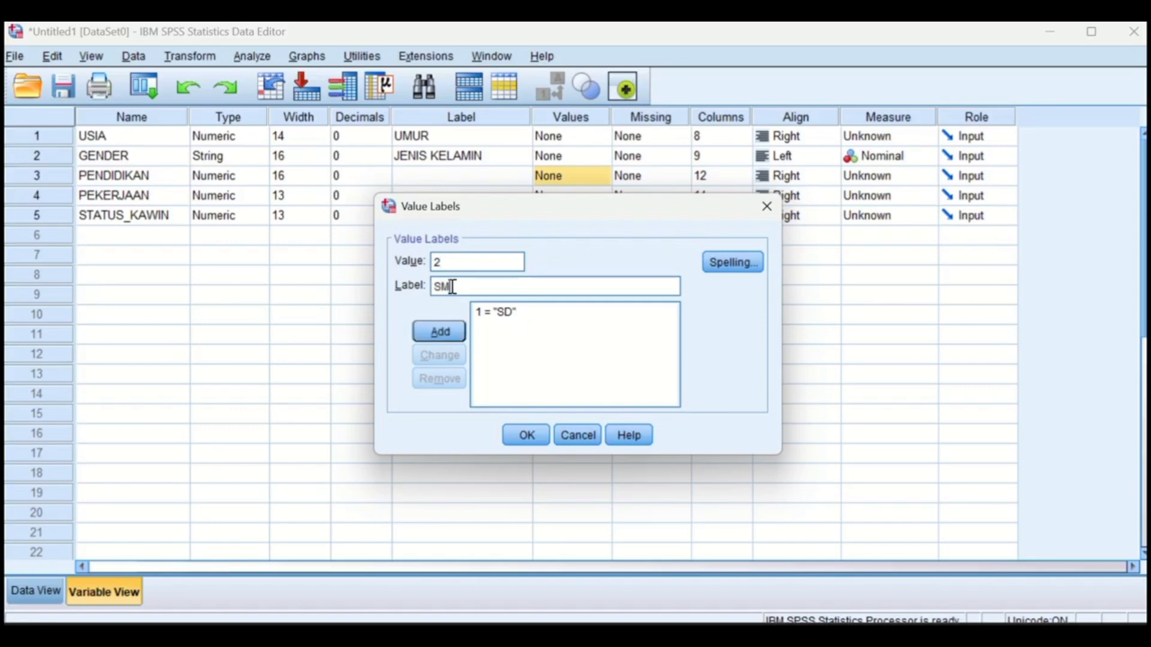
{"action": "left_click", "coordinate": [457, 334]}
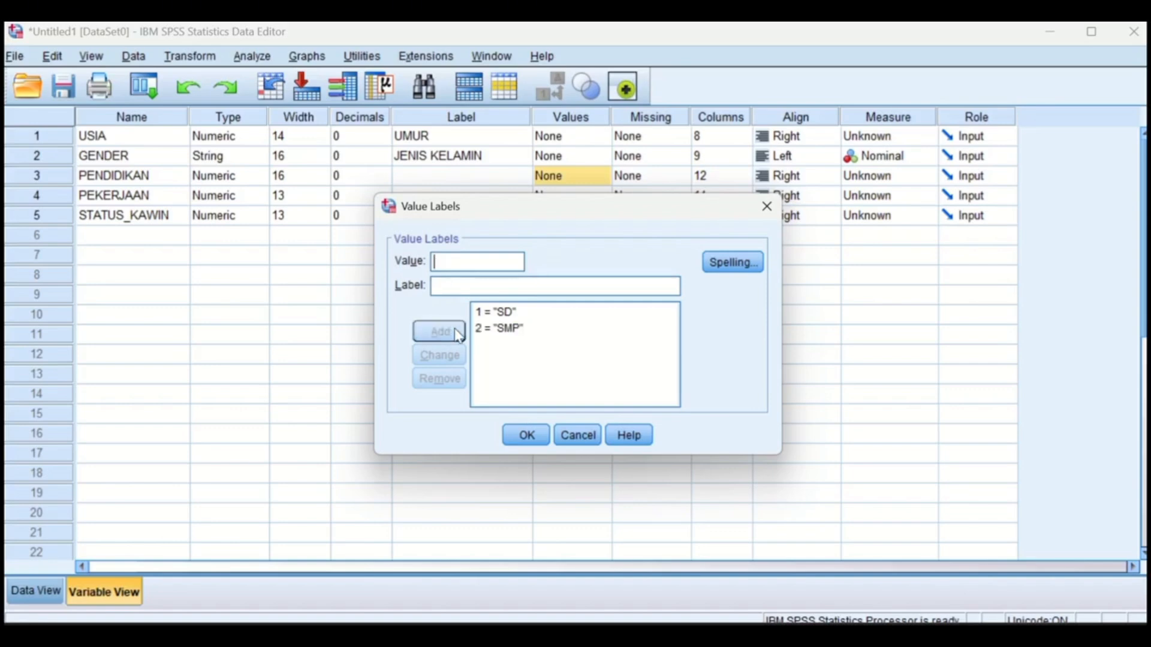
Add the label SMA for value 3 of PENDIDIKAN.
{"action": "left_click", "coordinate": [467, 258]}
{"action": "type", "text": "3"}
{"action": "left_click", "coordinate": [460, 290]}
{"action": "type", "text": "S"}
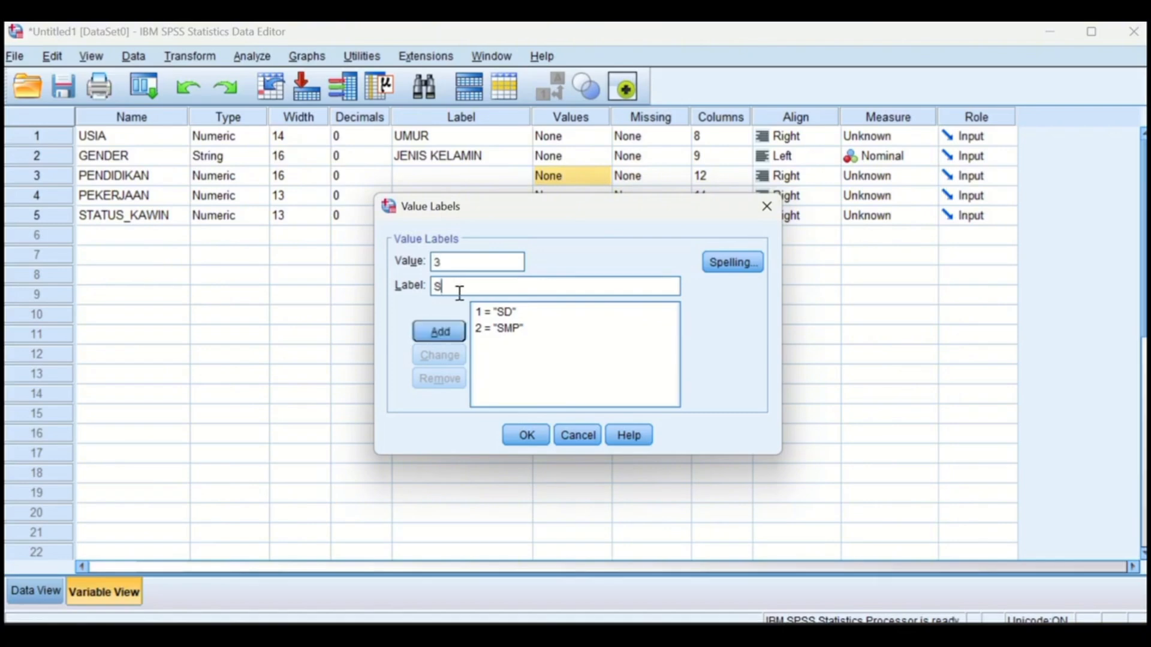
{"action": "type", "text": "MA"}
{"action": "left_click", "coordinate": [439, 332]}
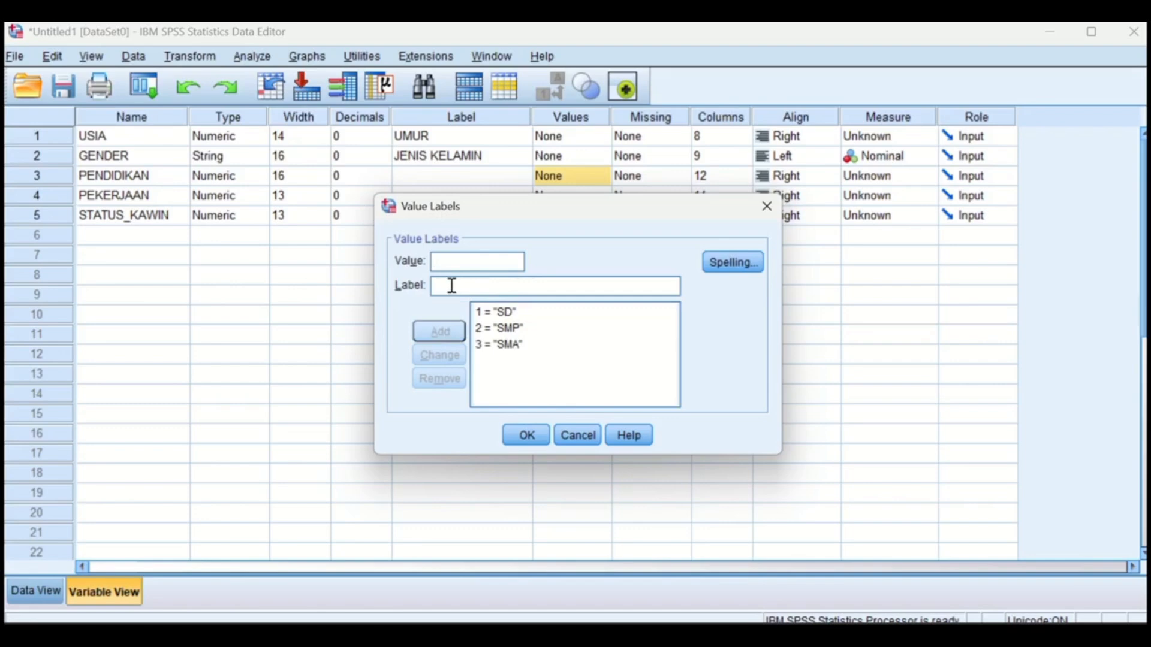
Add the label PT for value 4 of PENDIDIKAN and apply the value labels.
{"action": "type", "text": "4"}
{"action": "type", "text": "PT"}
{"action": "left_click", "coordinate": [450, 333]}
{"action": "left_click", "coordinate": [527, 436]}
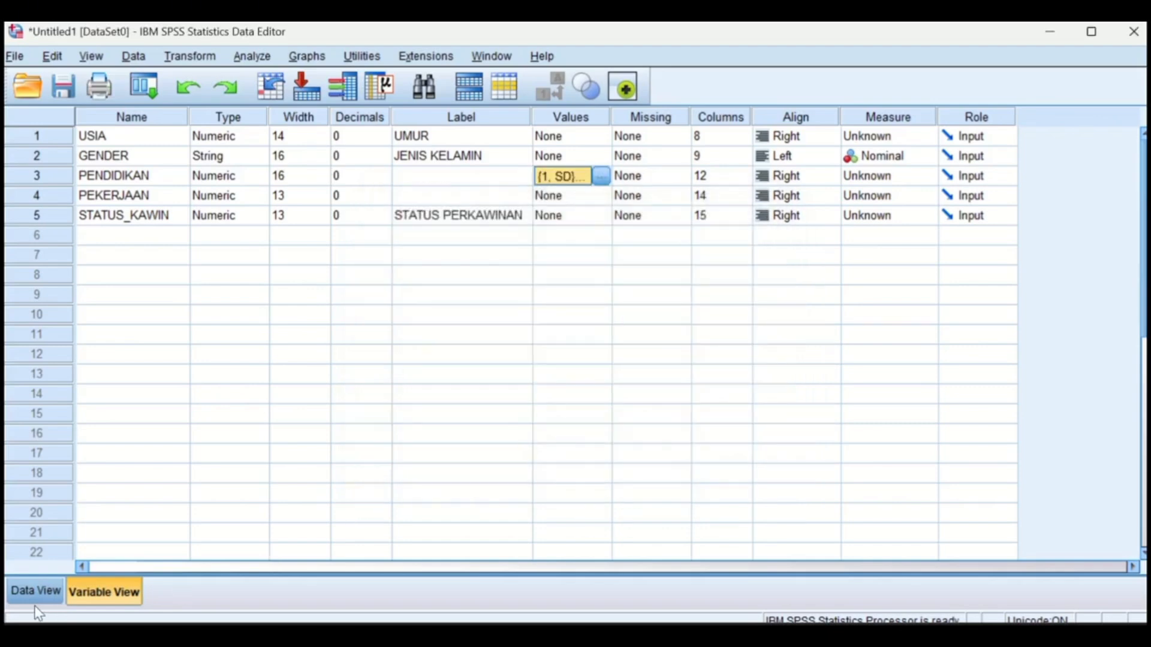
Display value labels instead of numeric codes in the data grid.
{"action": "left_click", "coordinate": [34, 588]}
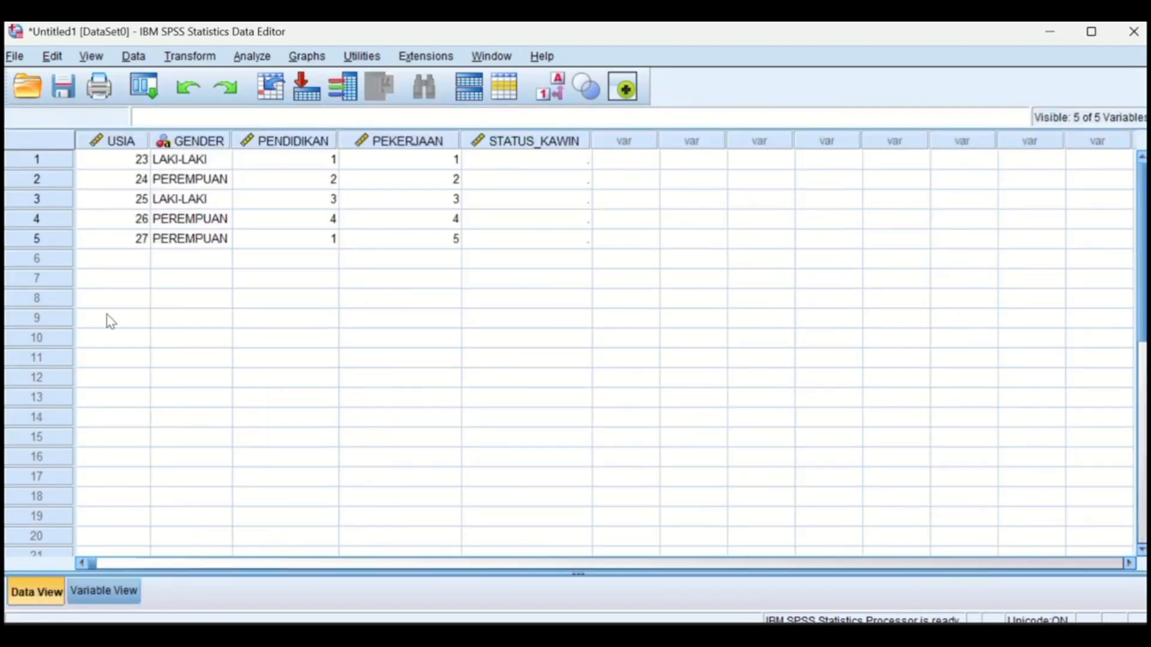
{"action": "left_click", "coordinate": [91, 56]}
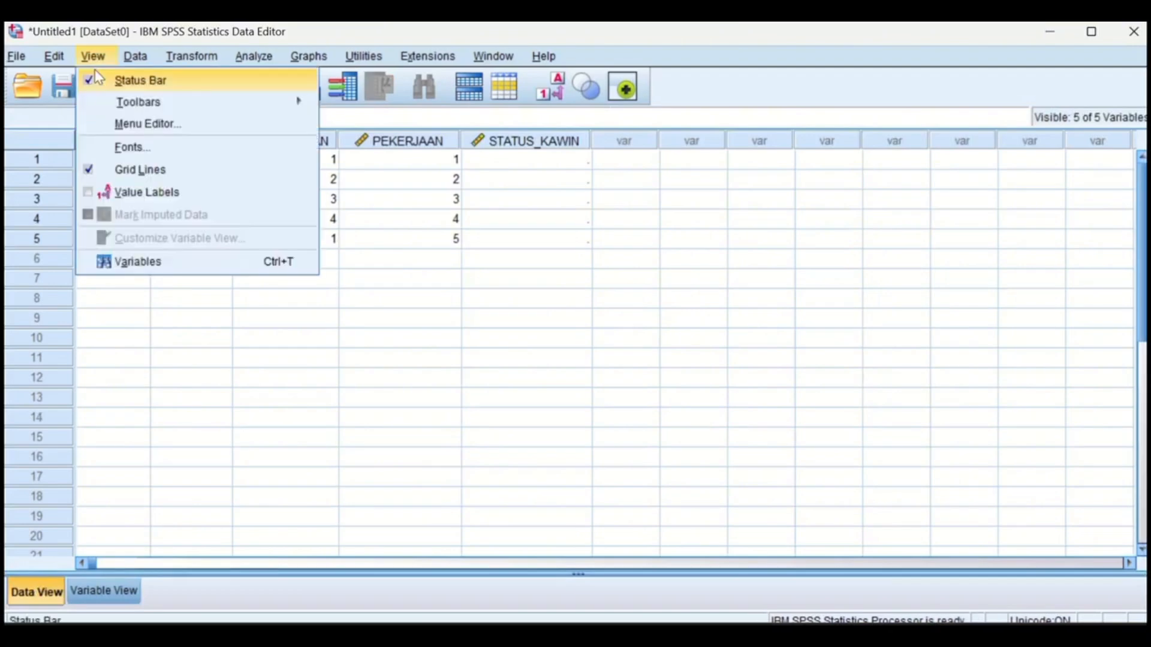
{"action": "left_click", "coordinate": [84, 193]}
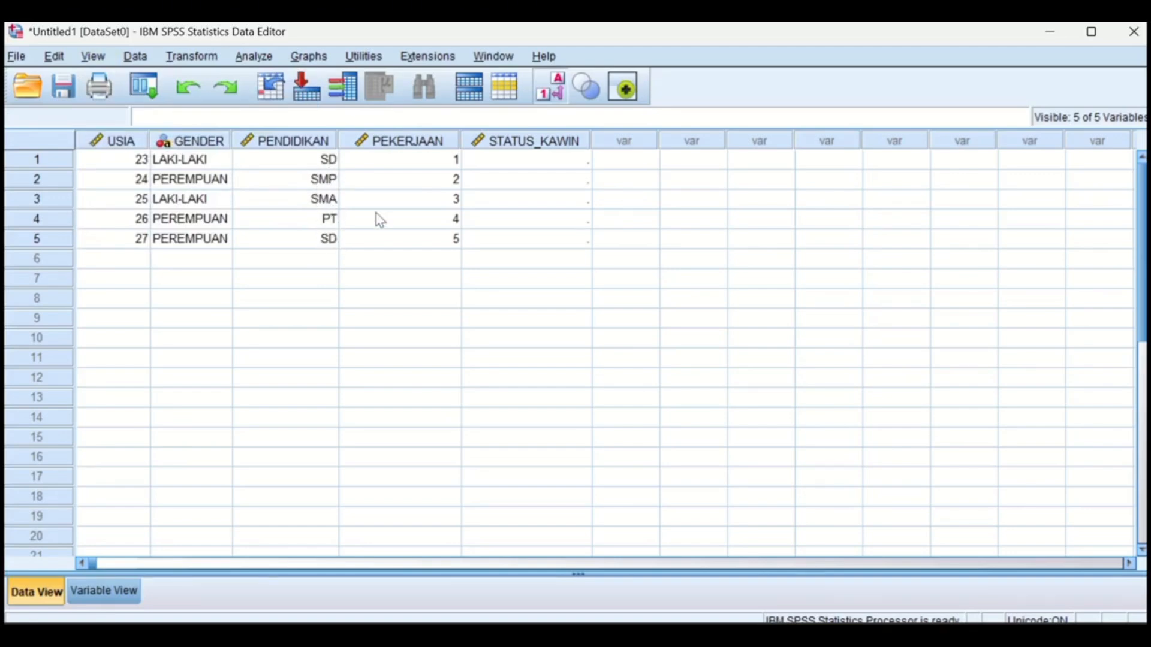
Open the value labels of the PEKERJAAN variable and add the label BURUH for value 1.
{"action": "left_click", "coordinate": [420, 185]}
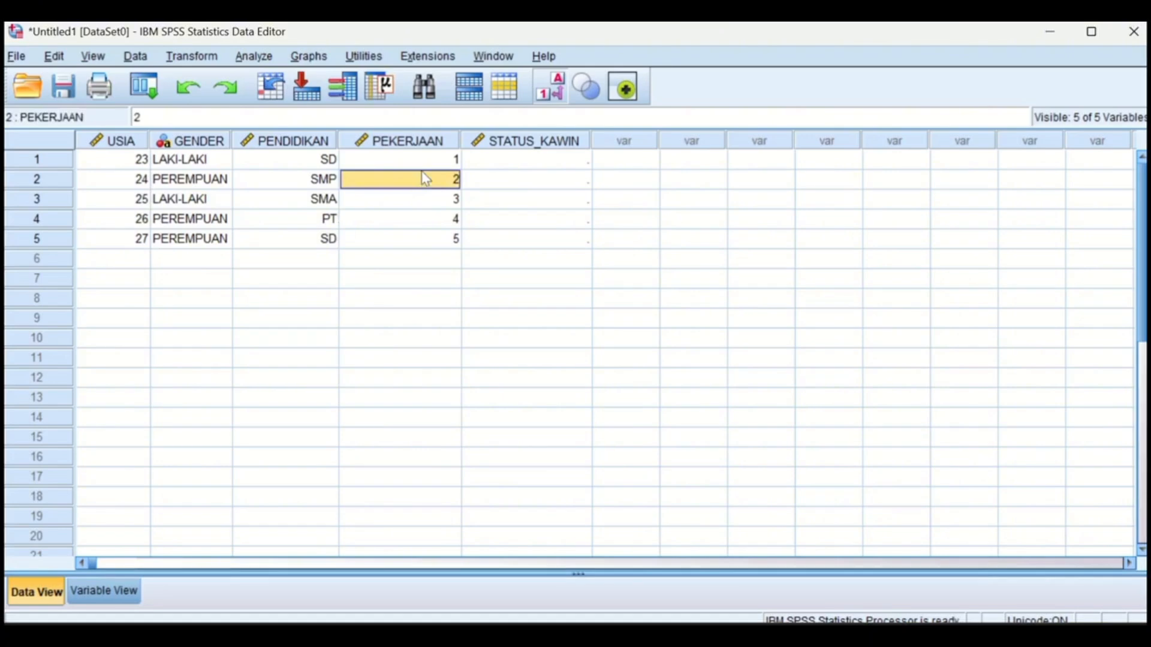
{"action": "left_click", "coordinate": [424, 160]}
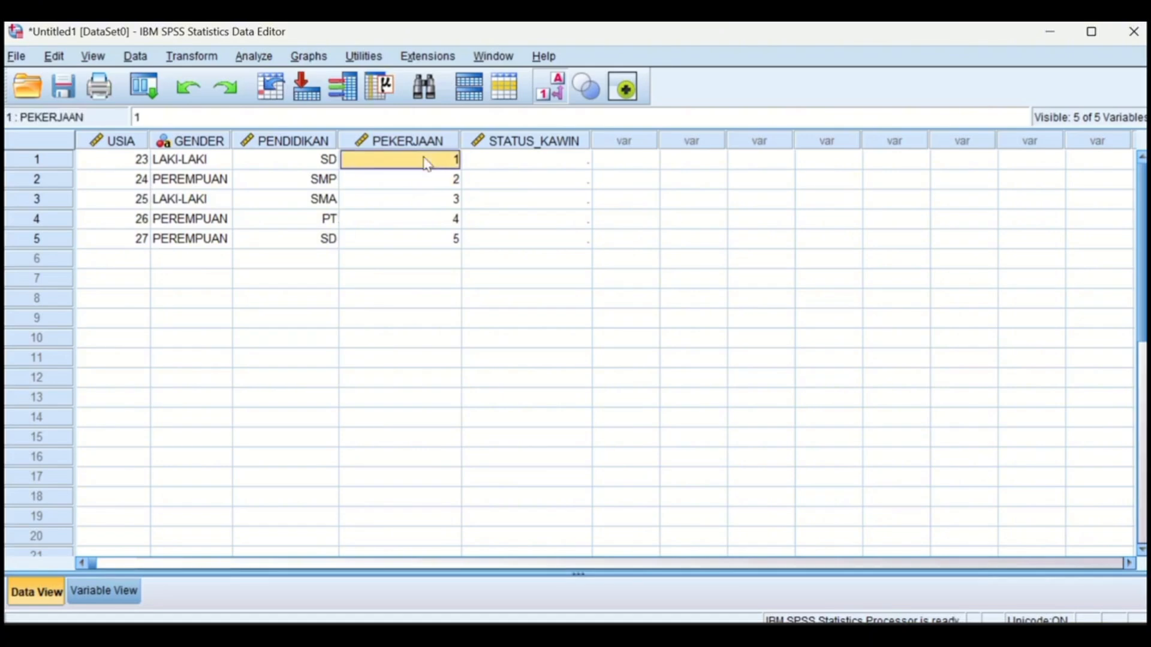
{"action": "left_click", "coordinate": [102, 590]}
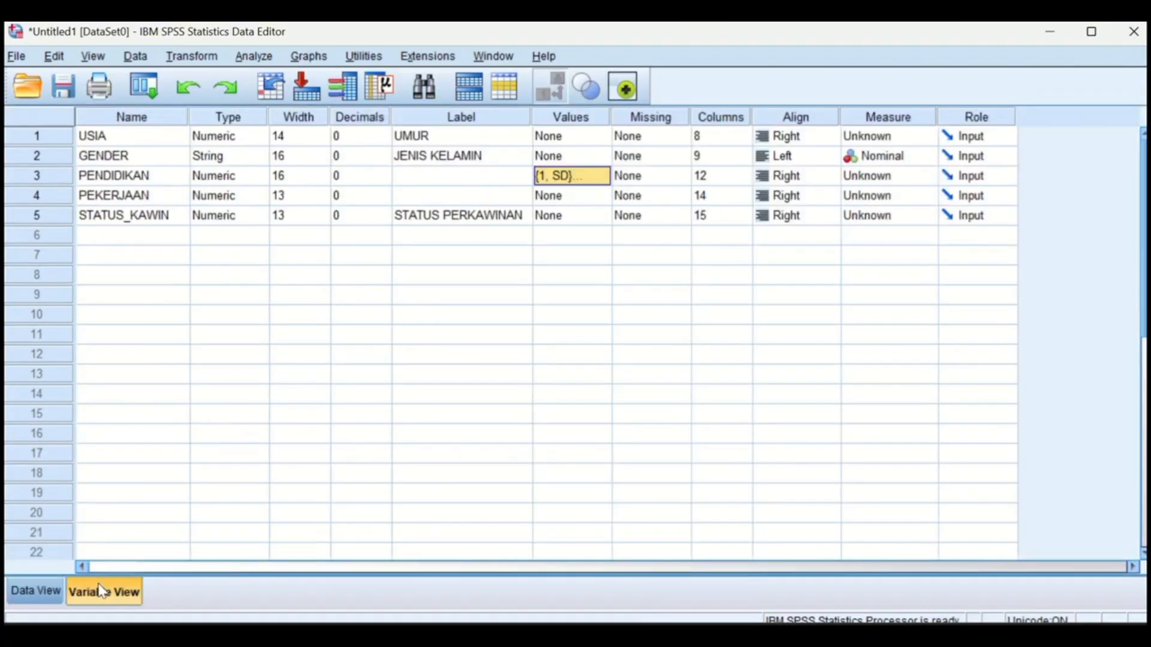
{"action": "left_click", "coordinate": [587, 195]}
{"action": "left_click", "coordinate": [600, 197]}
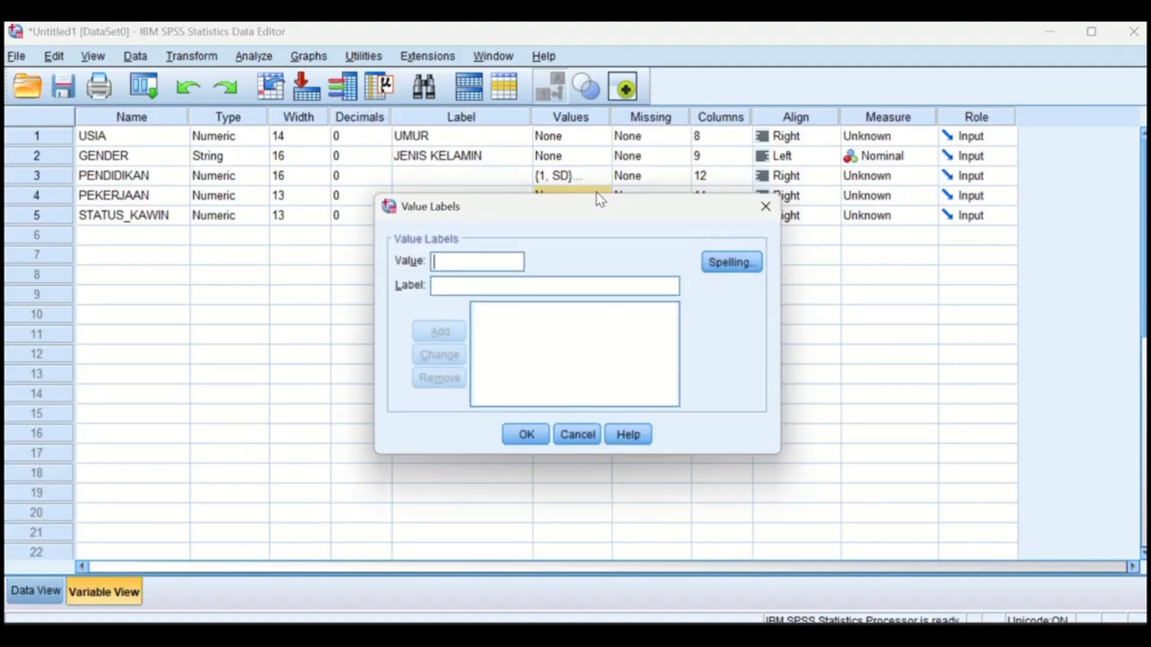
{"action": "type", "text": "1"}
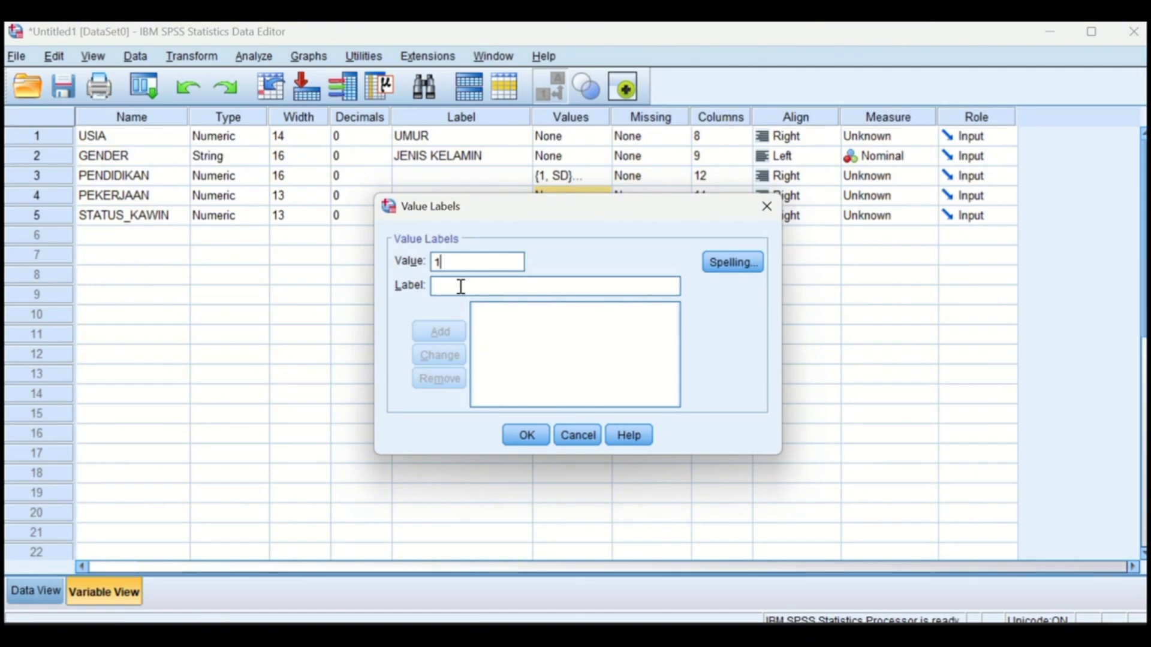
{"action": "left_click", "coordinate": [461, 287]}
{"action": "type", "text": "B"}
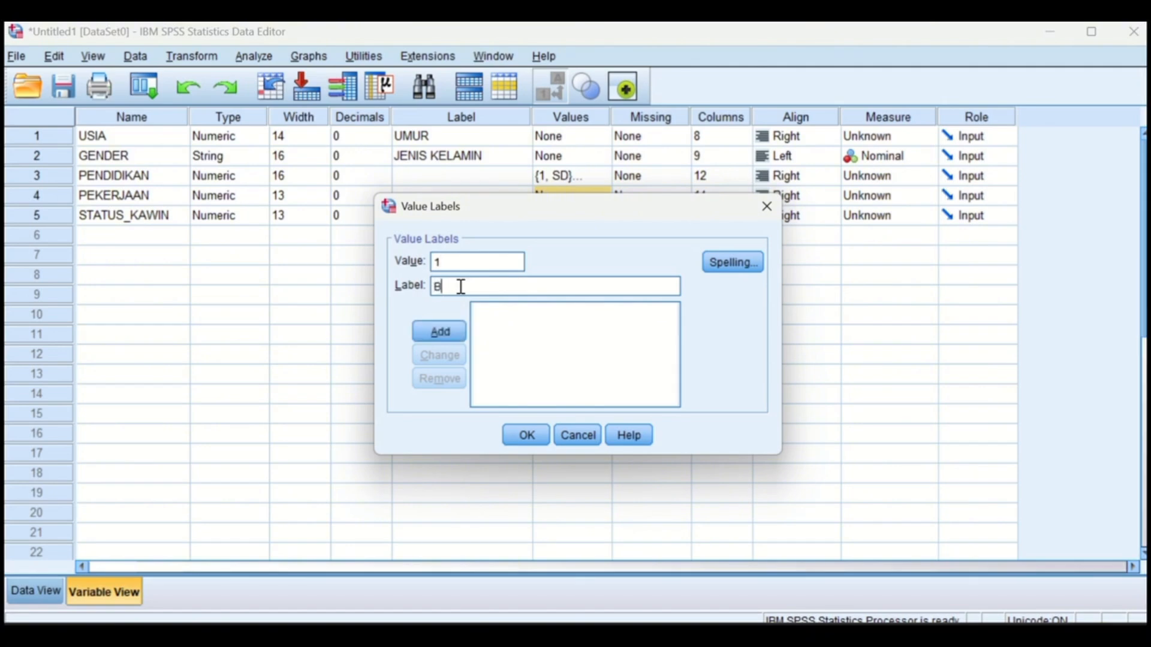
{"action": "type", "text": "URUH"}
{"action": "left_click", "coordinate": [454, 330]}
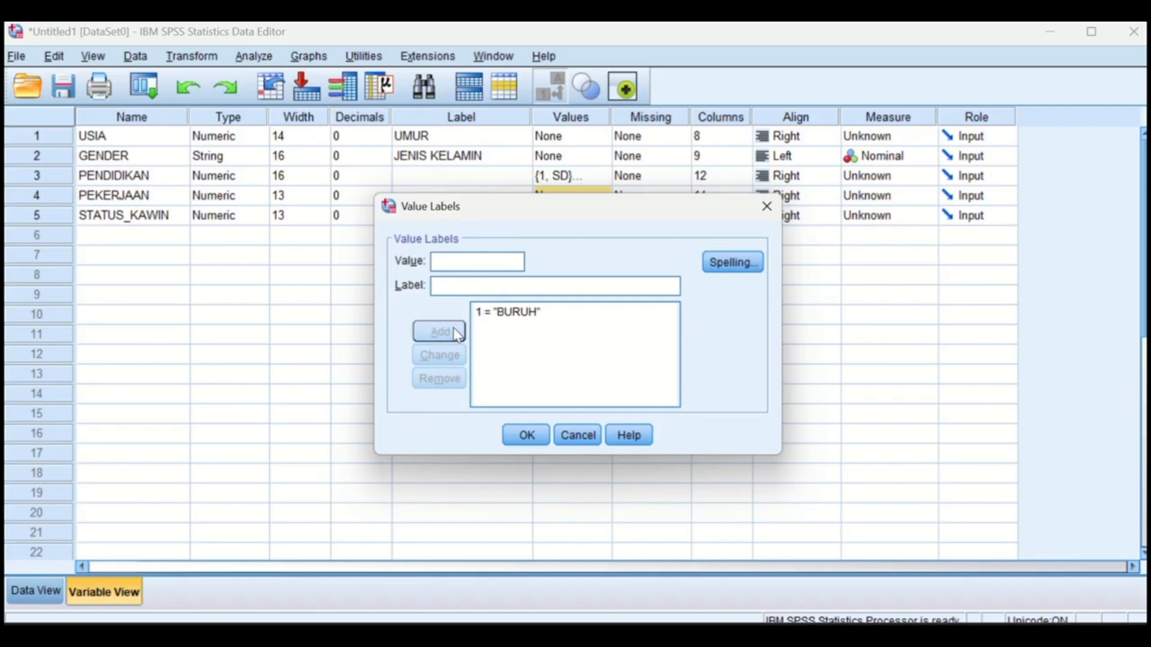
Add the label SWASTA for value 2 of PEKERJAAN.
{"action": "type", "text": "2"}
{"action": "left_click", "coordinate": [463, 288]}
{"action": "type", "text": "SWAS"}
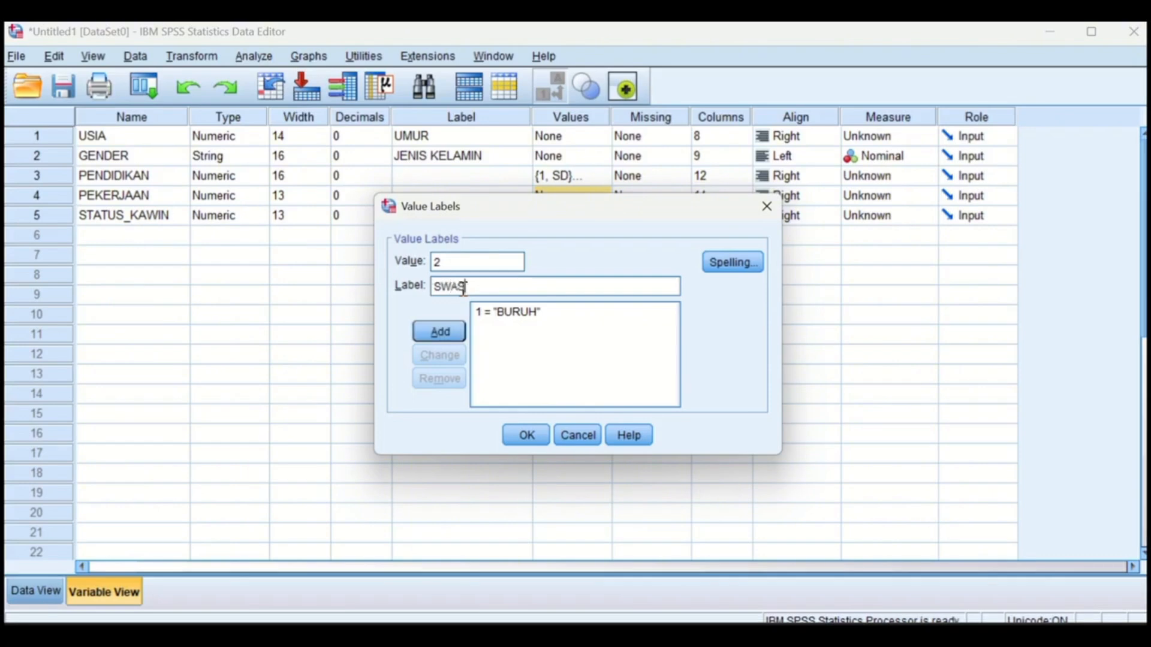
{"action": "type", "text": "TA"}
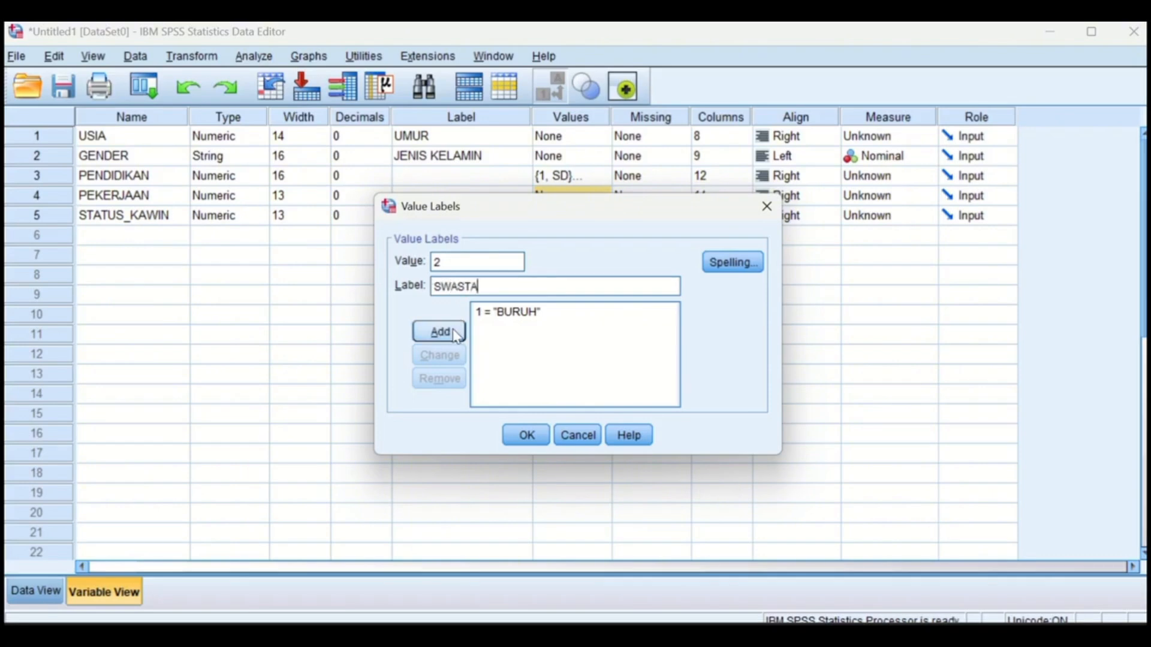
{"action": "left_click", "coordinate": [452, 332]}
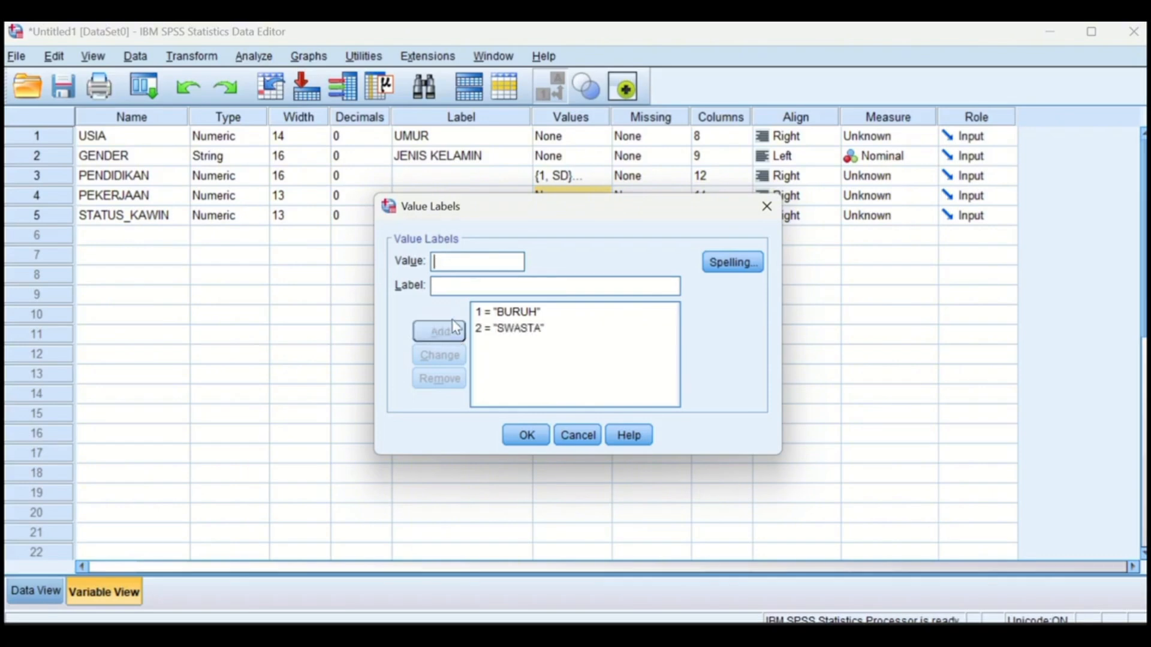
Add the label WIRAUSAHA for value 3 of PEKERJAAN.
{"action": "type", "text": "3"}
{"action": "left_click", "coordinate": [460, 285]}
{"action": "type", "text": "WI"}
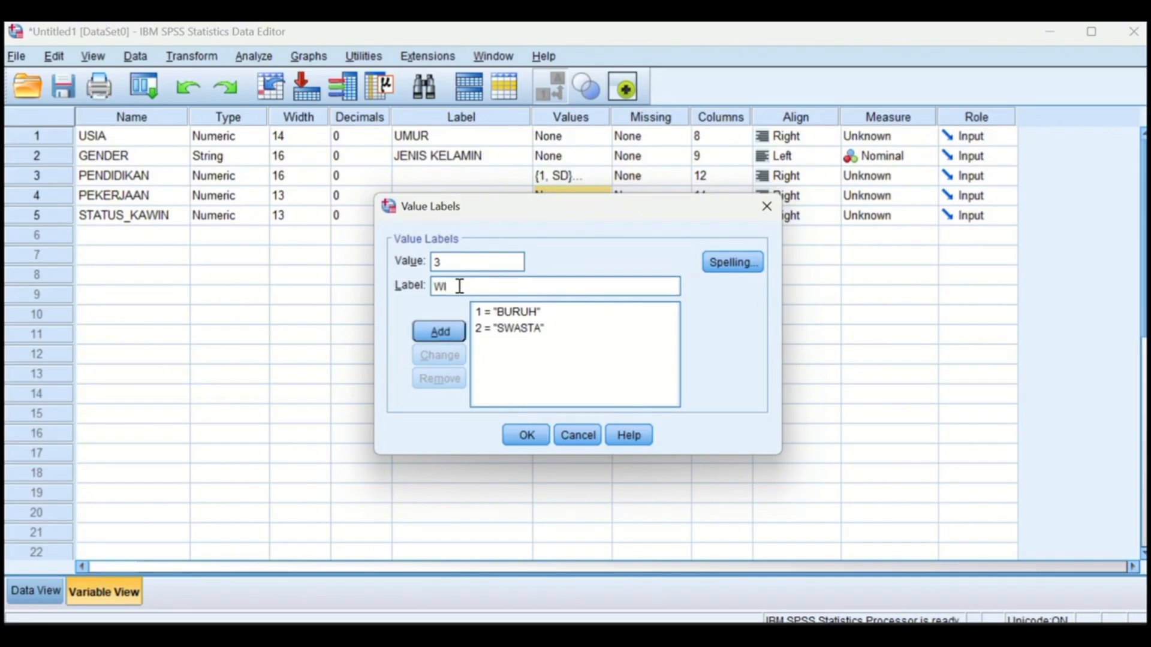
{"action": "type", "text": "RAUSAHA"}
{"action": "left_click", "coordinate": [455, 337]}
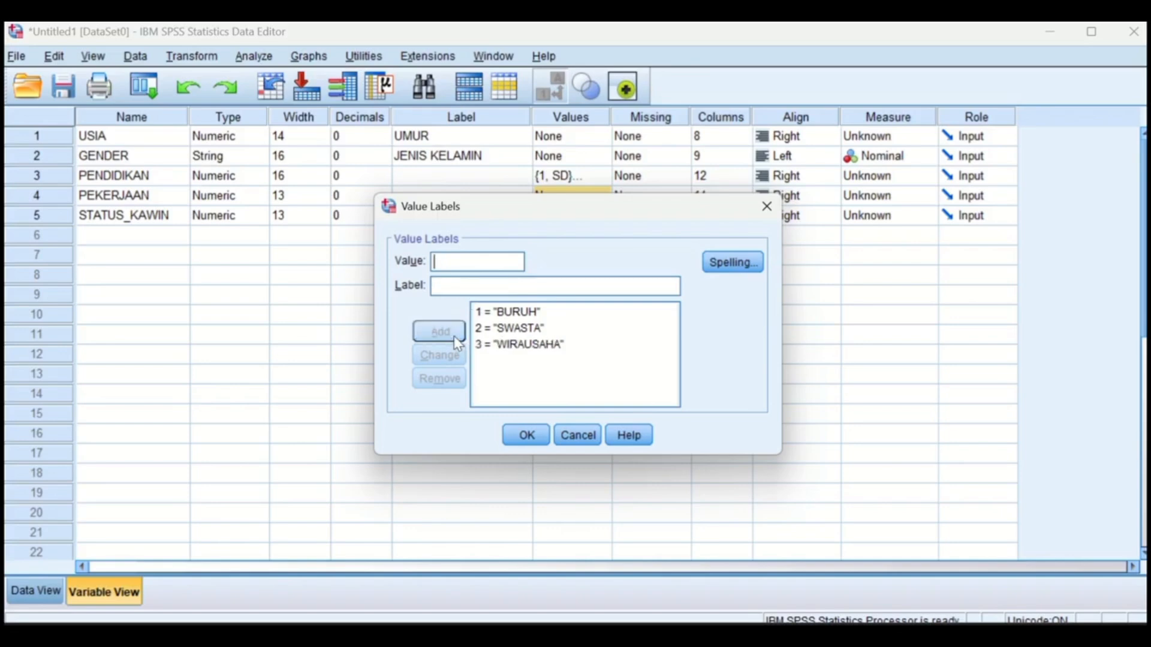
Add the label PNS for value 4 of PEKERJAAN.
{"action": "type", "text": "4"}
{"action": "left_click", "coordinate": [456, 280]}
{"action": "type", "text": "PNS"}
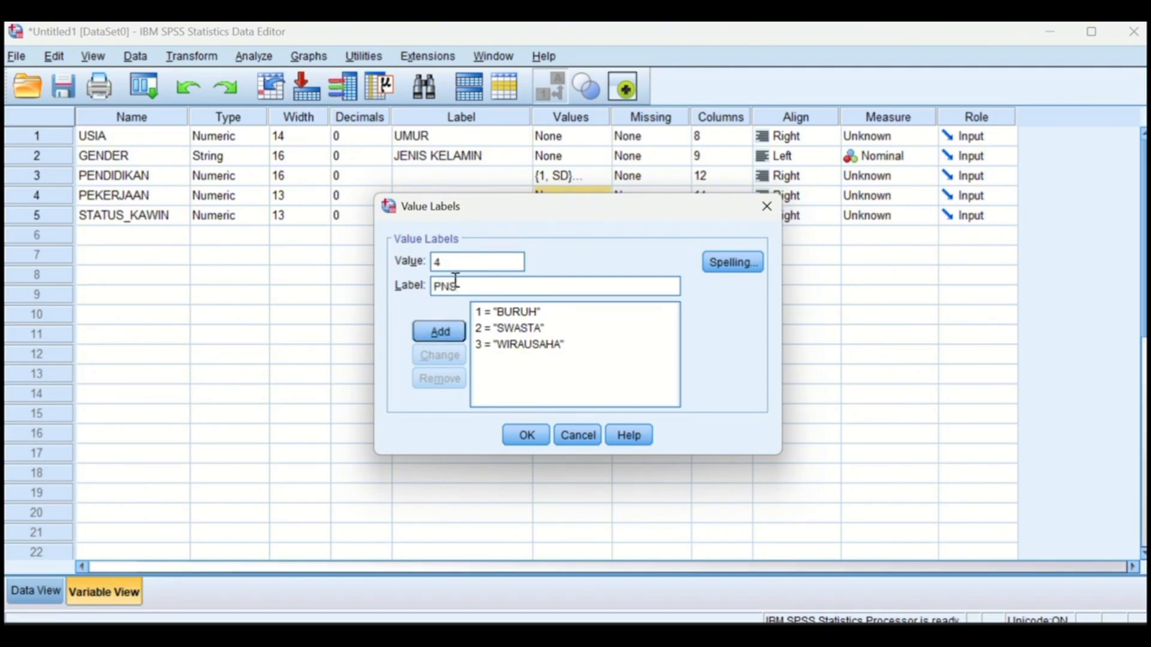
{"action": "left_click", "coordinate": [441, 332]}
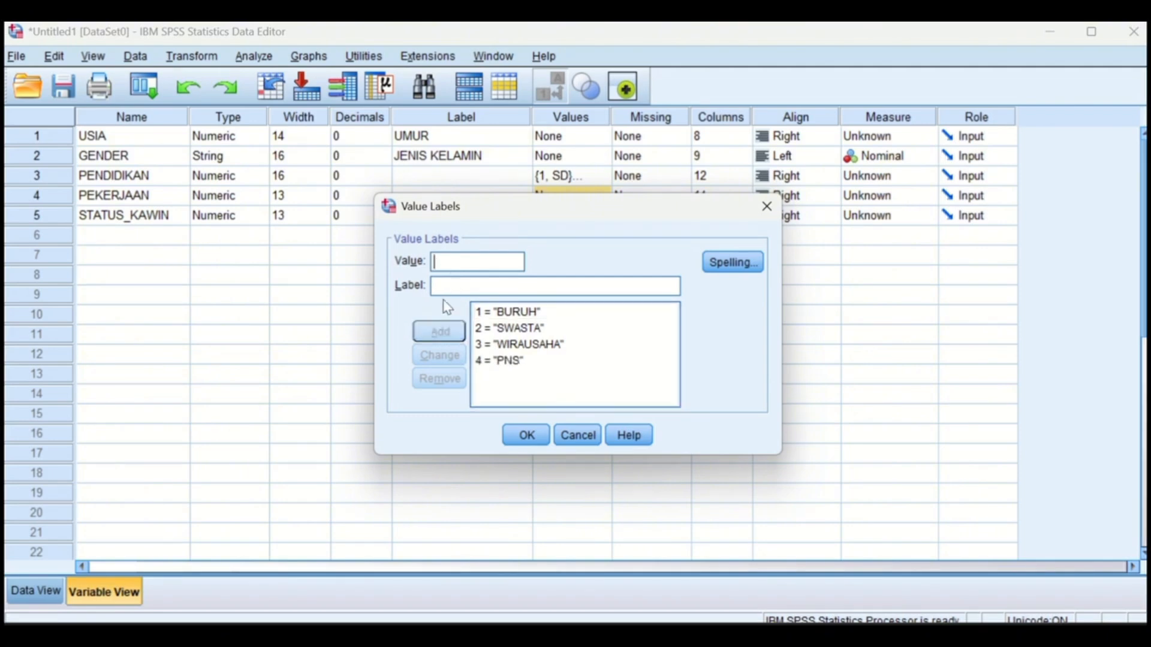
Add the label IRT for value 5 of PEKERJAAN and apply the value labels.
{"action": "type", "text": "5"}
{"action": "left_click", "coordinate": [455, 285]}
{"action": "type", "text": "IRT"}
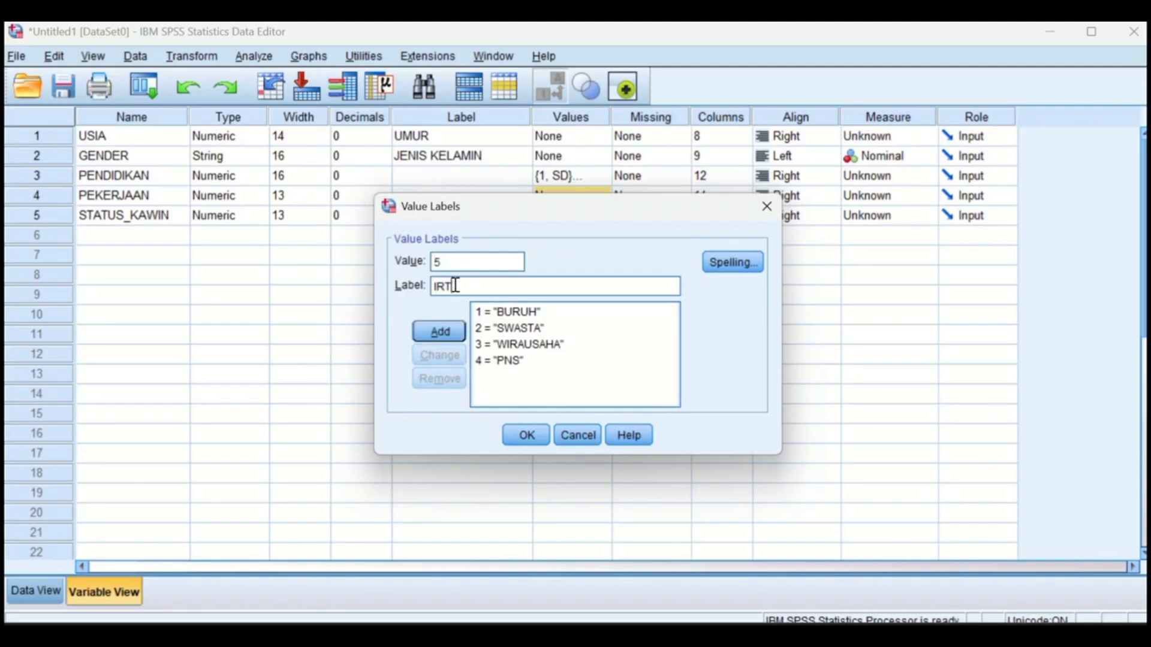
{"action": "left_click", "coordinate": [438, 331]}
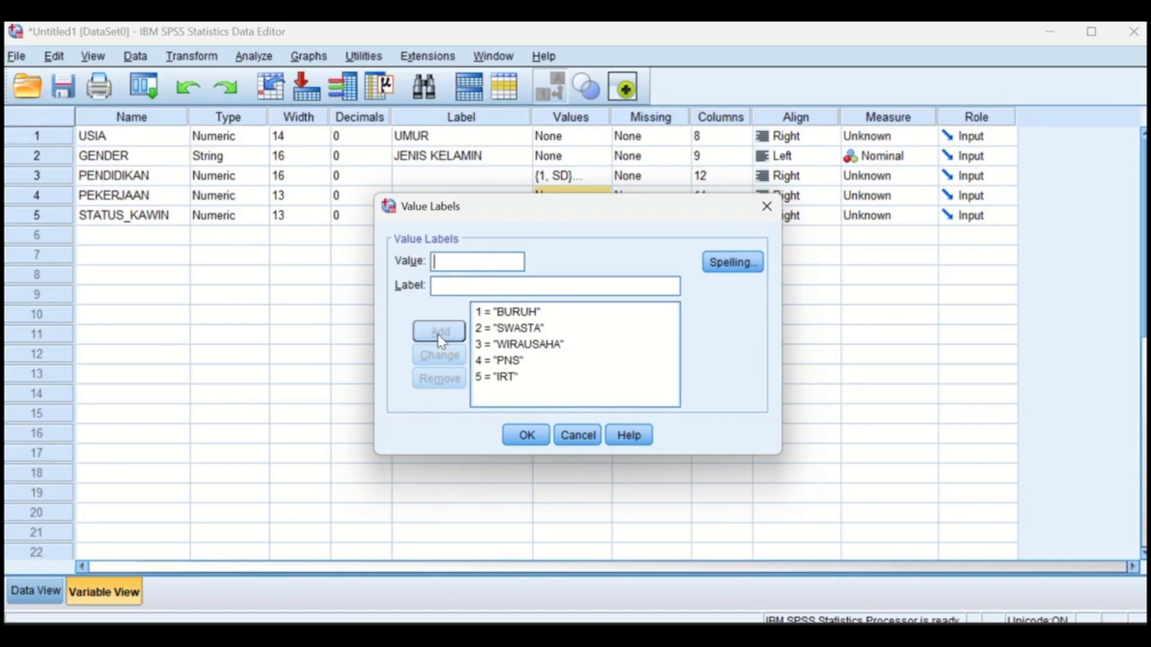
{"action": "left_click", "coordinate": [520, 443]}
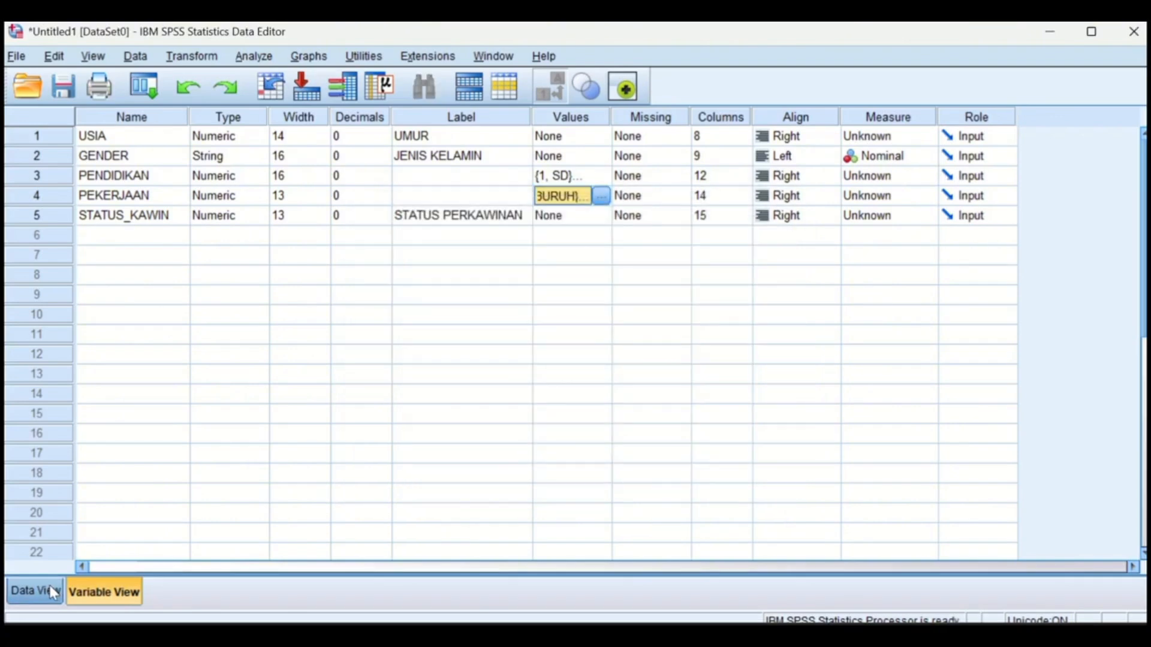
Enter the STATUS_KAWIN codes 1 and 2 for the first two respondents in the data grid.
{"action": "left_click", "coordinate": [49, 585]}
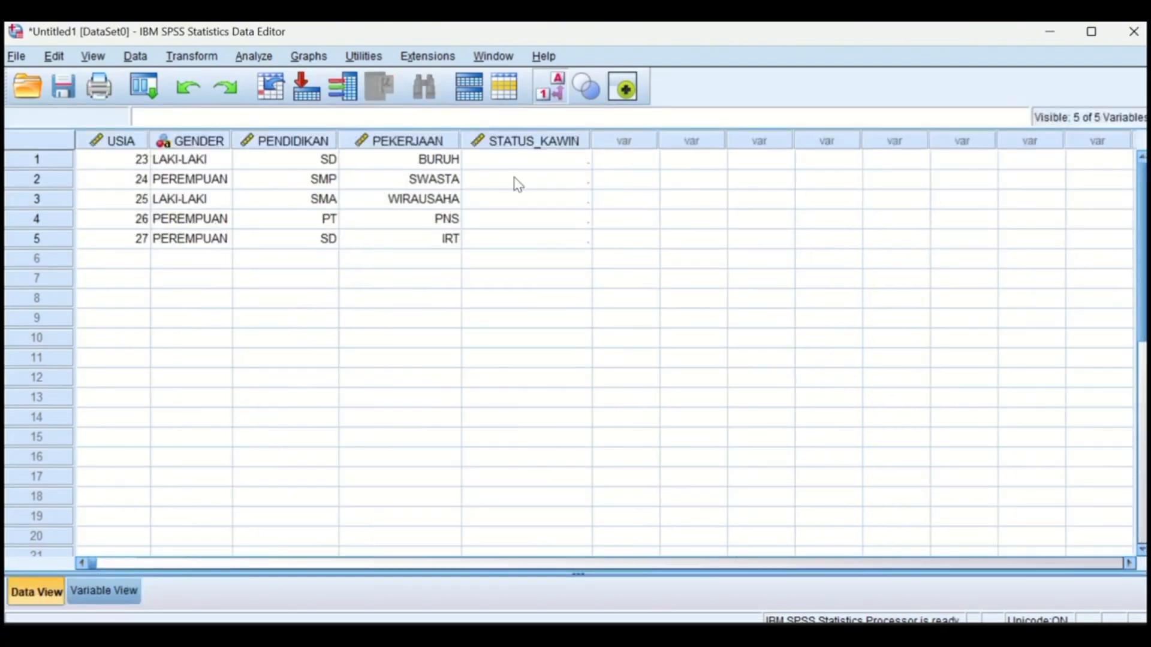
{"action": "left_click", "coordinate": [525, 168]}
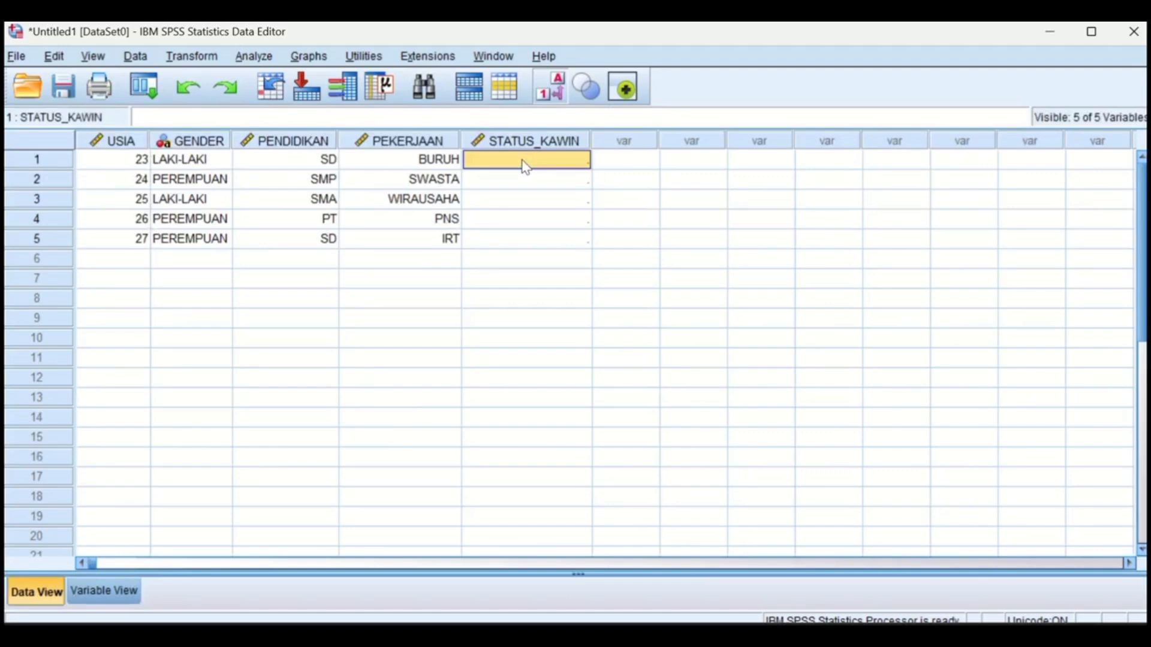
{"action": "double_click", "coordinate": [537, 160]}
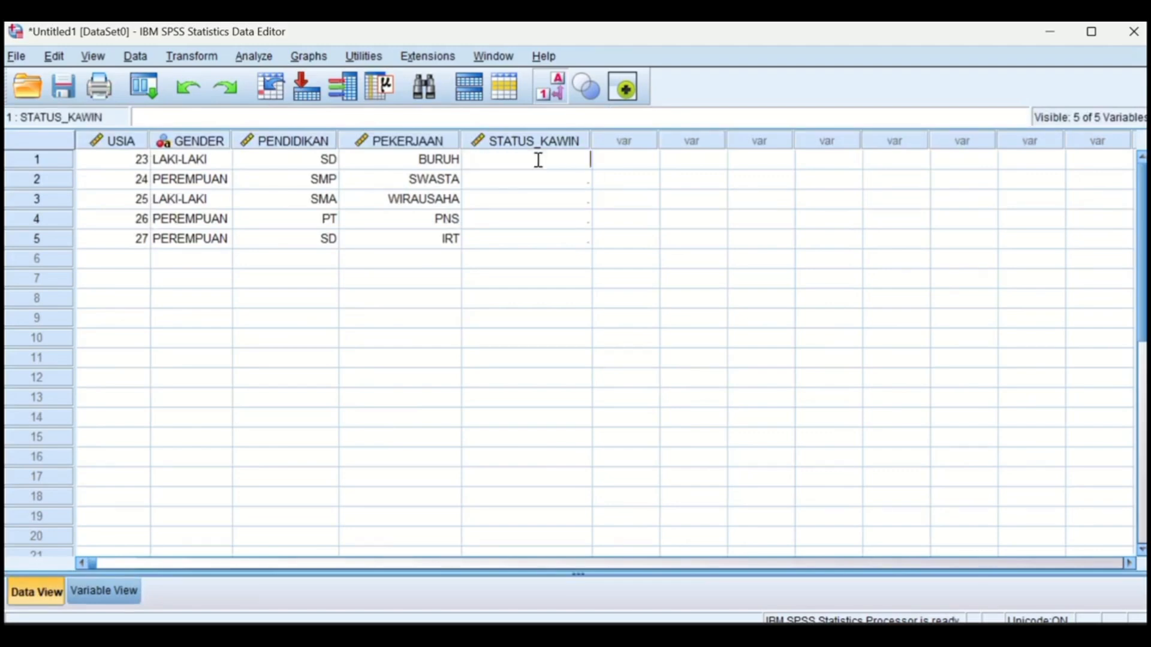
{"action": "type", "text": "1"}
{"action": "left_click", "coordinate": [550, 184]}
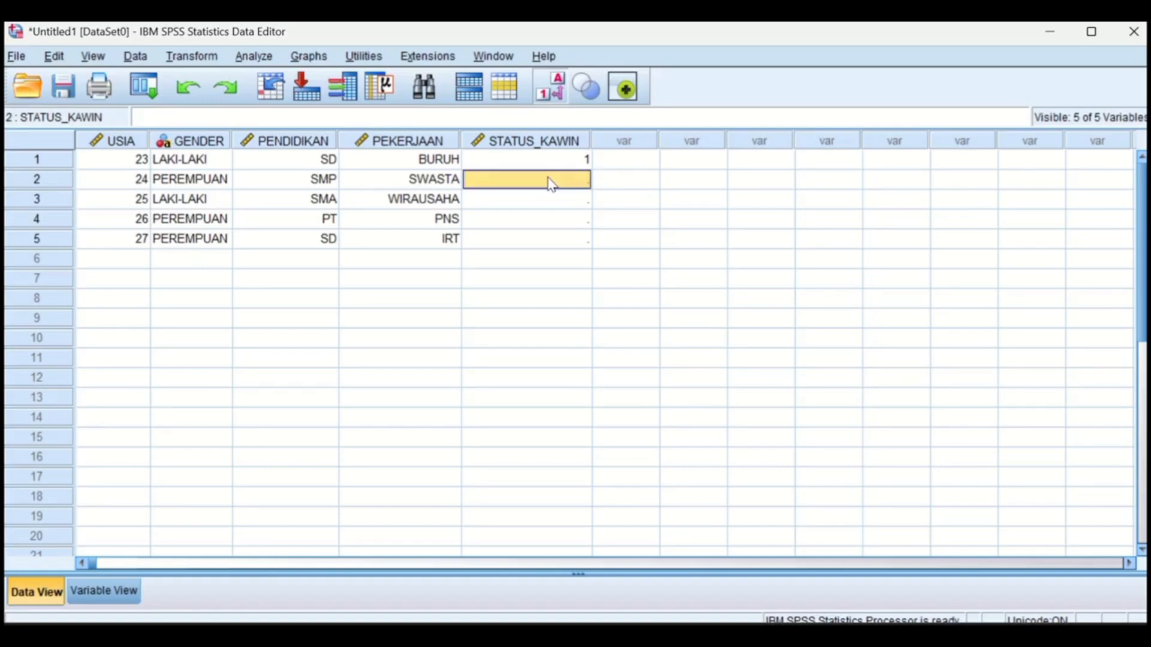
{"action": "left_click", "coordinate": [549, 179]}
{"action": "type", "text": "2"}
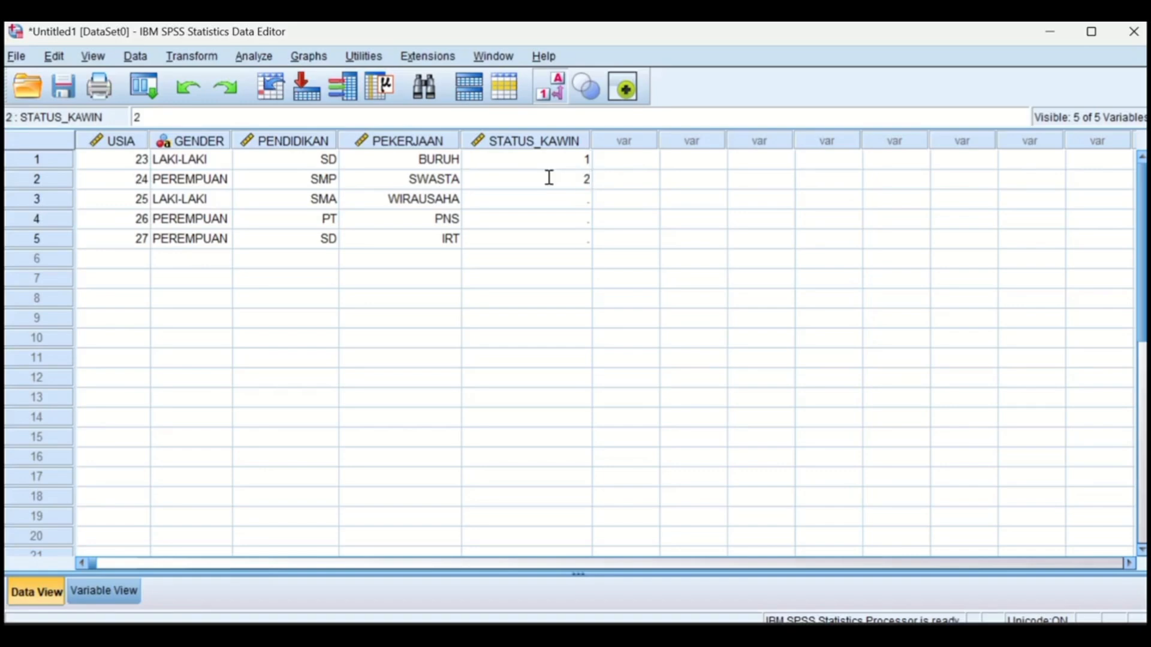
Enter the STATUS_KAWIN codes 1, 2 and 1 for respondents 3 to 5.
{"action": "left_click", "coordinate": [550, 202]}
{"action": "left_click", "coordinate": [551, 201]}
{"action": "type", "text": "3"}
{"action": "key", "text": "BackSpace"}
{"action": "type", "text": "1"}
{"action": "left_click", "coordinate": [555, 220]}
{"action": "type", "text": "2"}
{"action": "left_click", "coordinate": [572, 242]}
{"action": "left_click", "coordinate": [571, 237]}
{"action": "type", "text": "1"}
Open the value labels of the STATUS_KAWIN variable and add the label KAWIN for value 1.
{"action": "left_click", "coordinate": [105, 589]}
{"action": "left_click", "coordinate": [569, 216]}
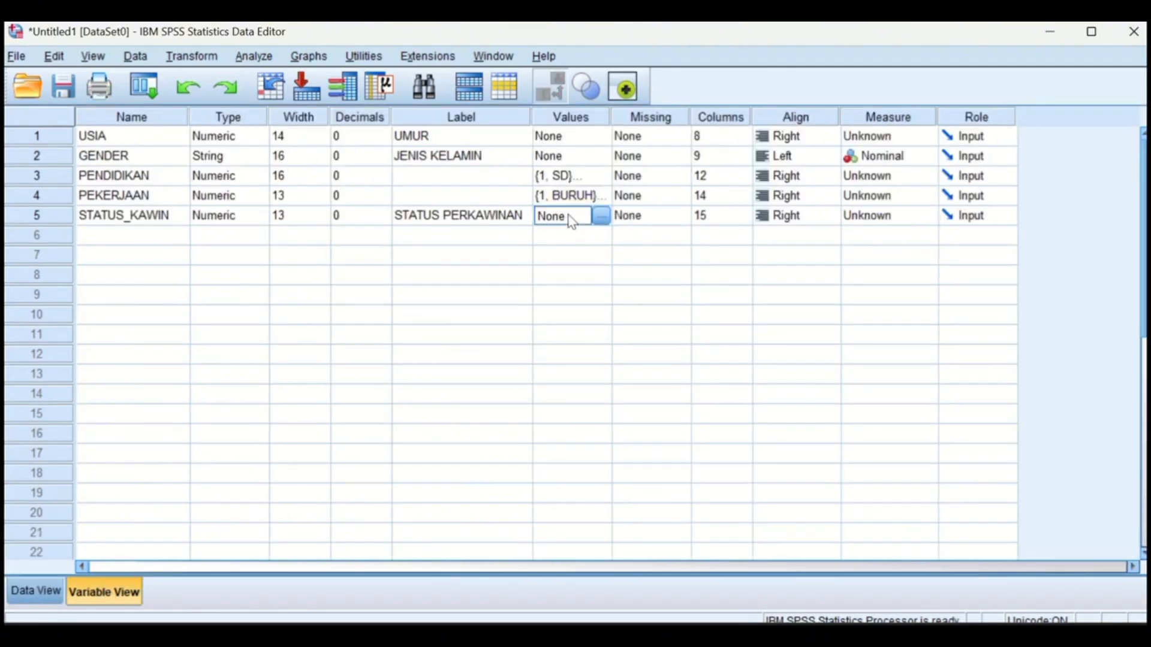
{"action": "left_click", "coordinate": [601, 216]}
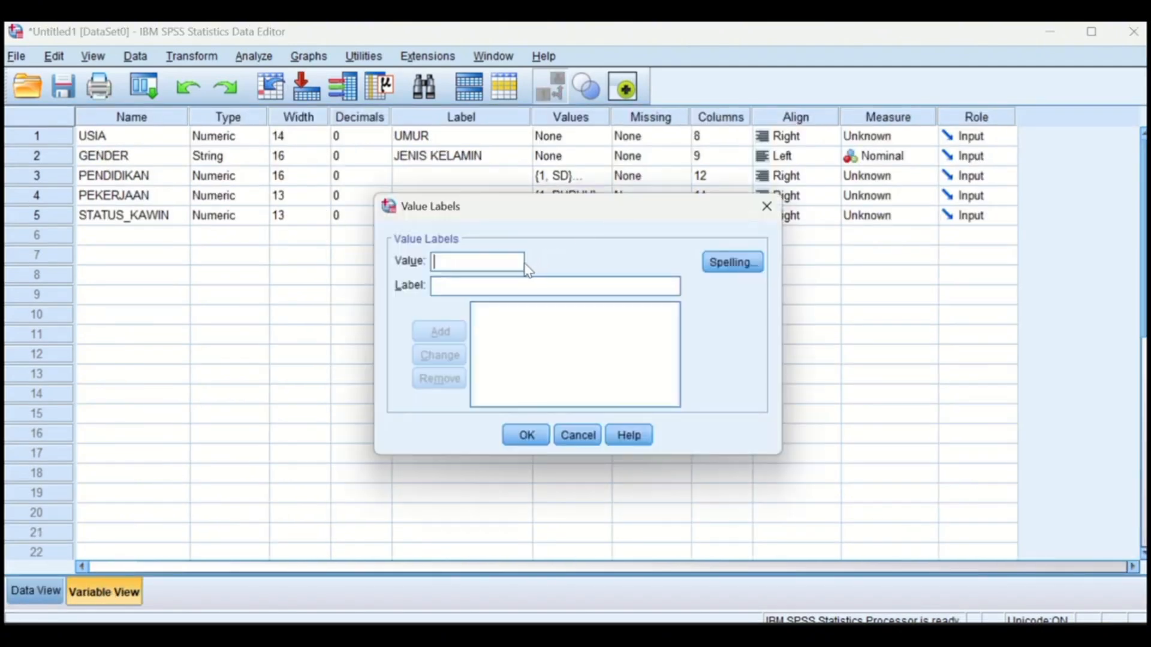
{"action": "type", "text": "1"}
{"action": "left_click", "coordinate": [499, 285]}
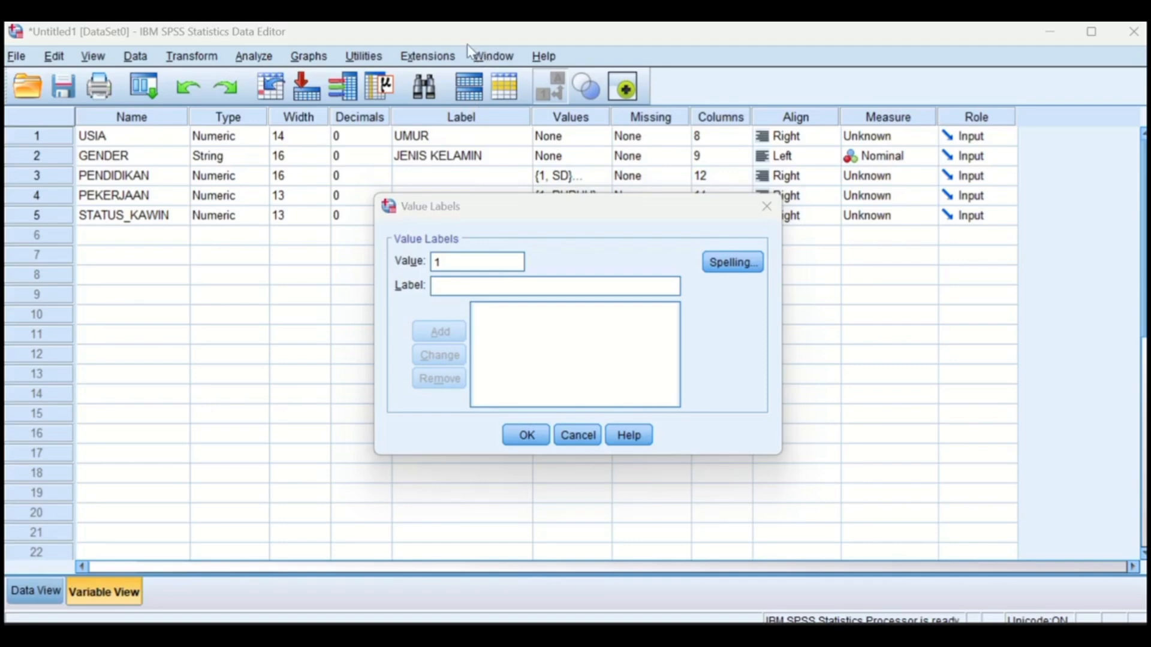
{"action": "left_click", "coordinate": [457, 285]}
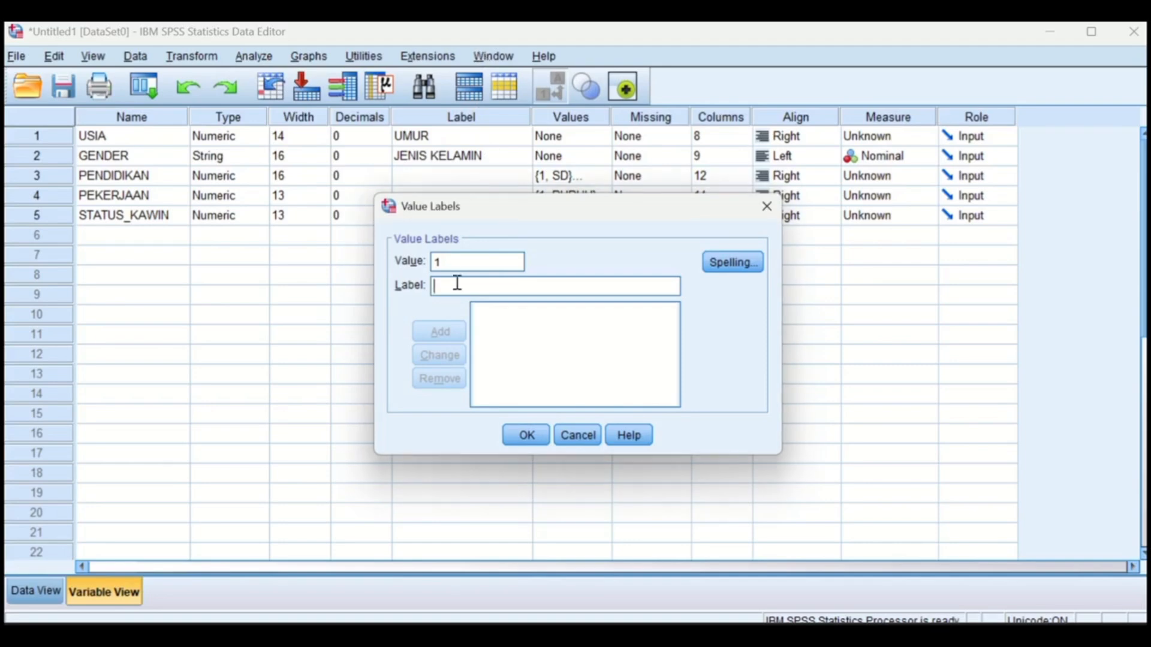
{"action": "type", "text": "KAWIN"}
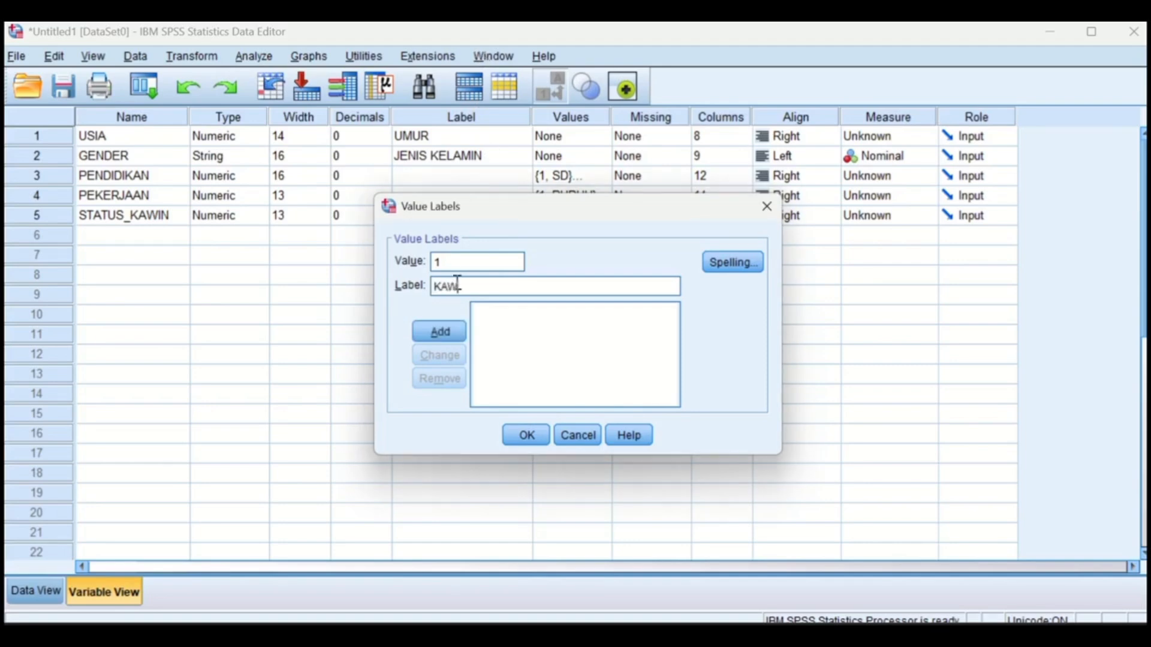
{"action": "left_click", "coordinate": [441, 336]}
Add the label BELUM KAWIN for value 2 of STATUS_KAWIN and apply the value labels.
{"action": "type", "text": "2"}
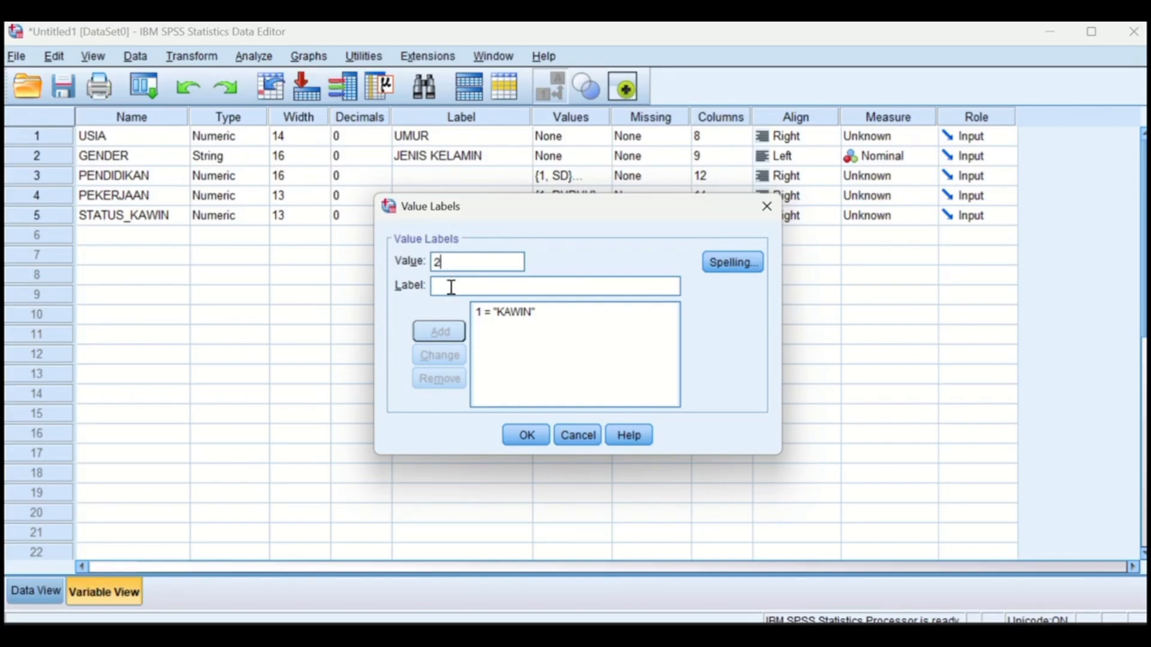
{"action": "left_click", "coordinate": [451, 286]}
{"action": "type", "text": "BE"}
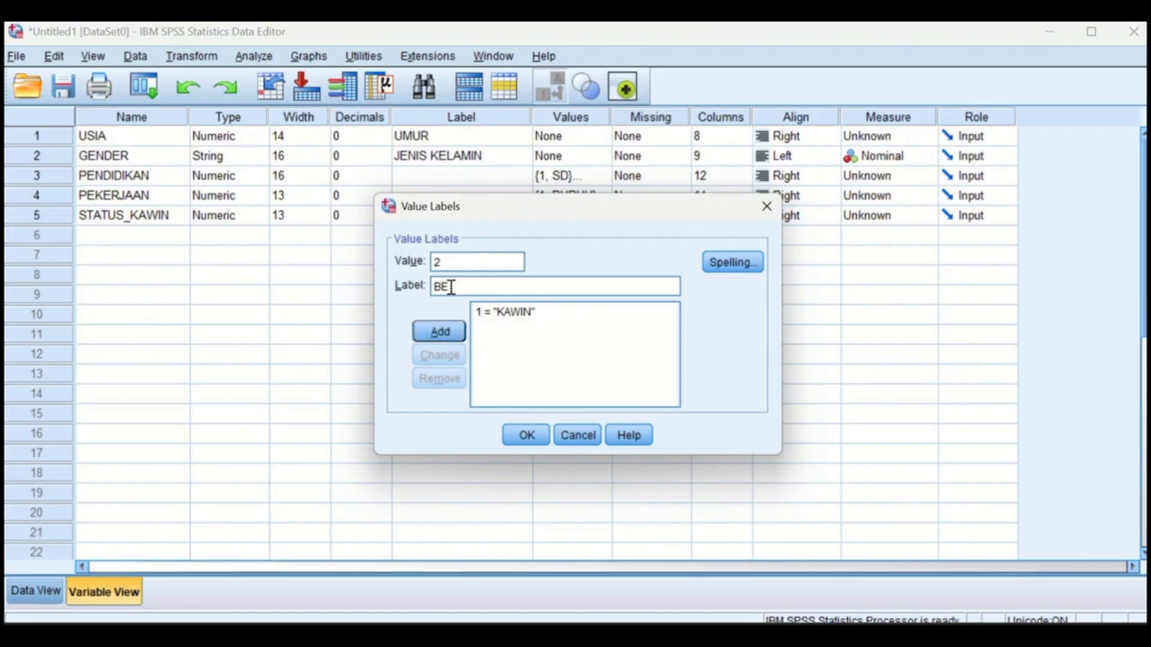
{"action": "type", "text": "LUM KAWIN"}
{"action": "left_click", "coordinate": [436, 336]}
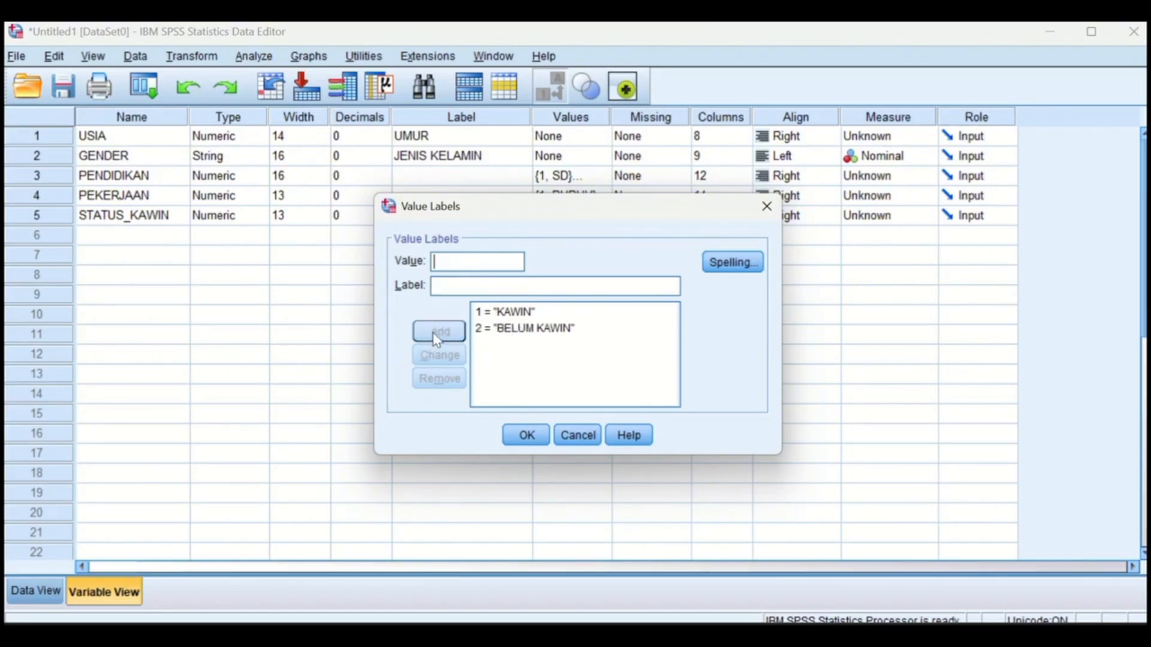
{"action": "left_click", "coordinate": [527, 437]}
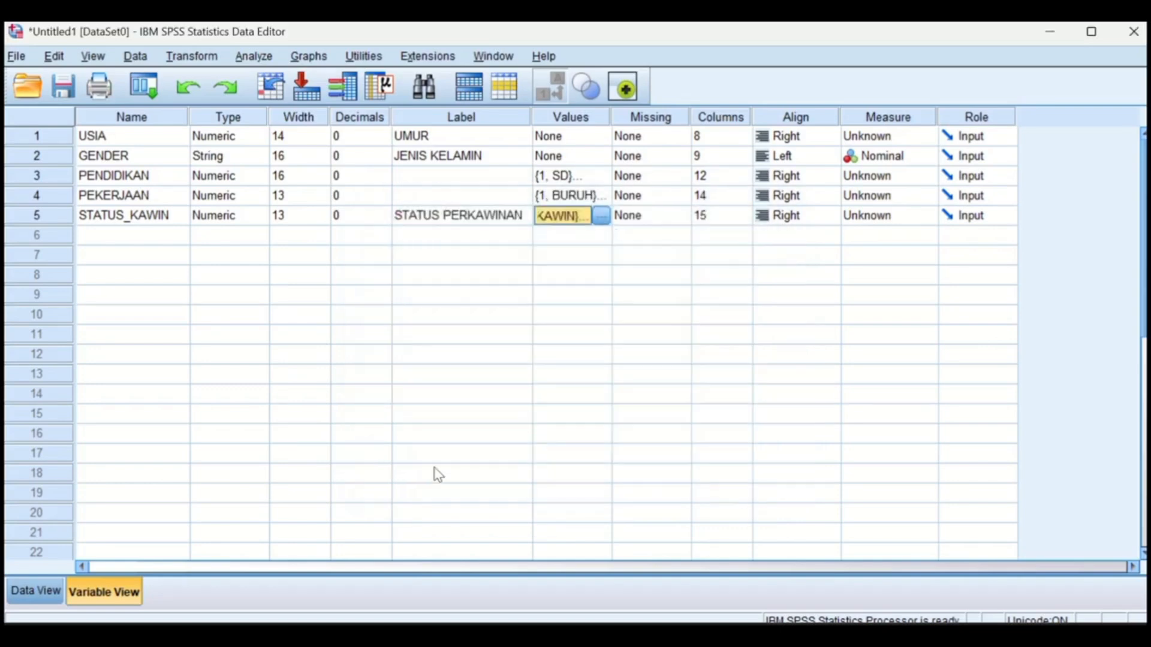
Compare numeric codes and labels in the data grid by turning the value label display off and on again.
{"action": "left_click", "coordinate": [45, 590]}
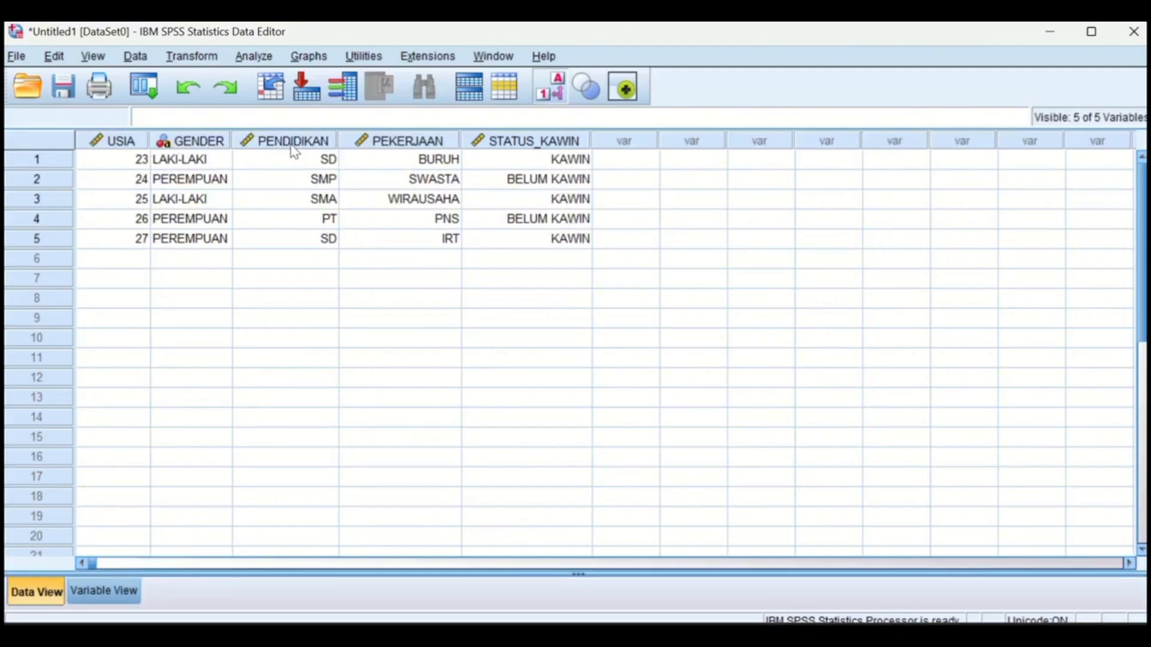
{"action": "left_click", "coordinate": [96, 57]}
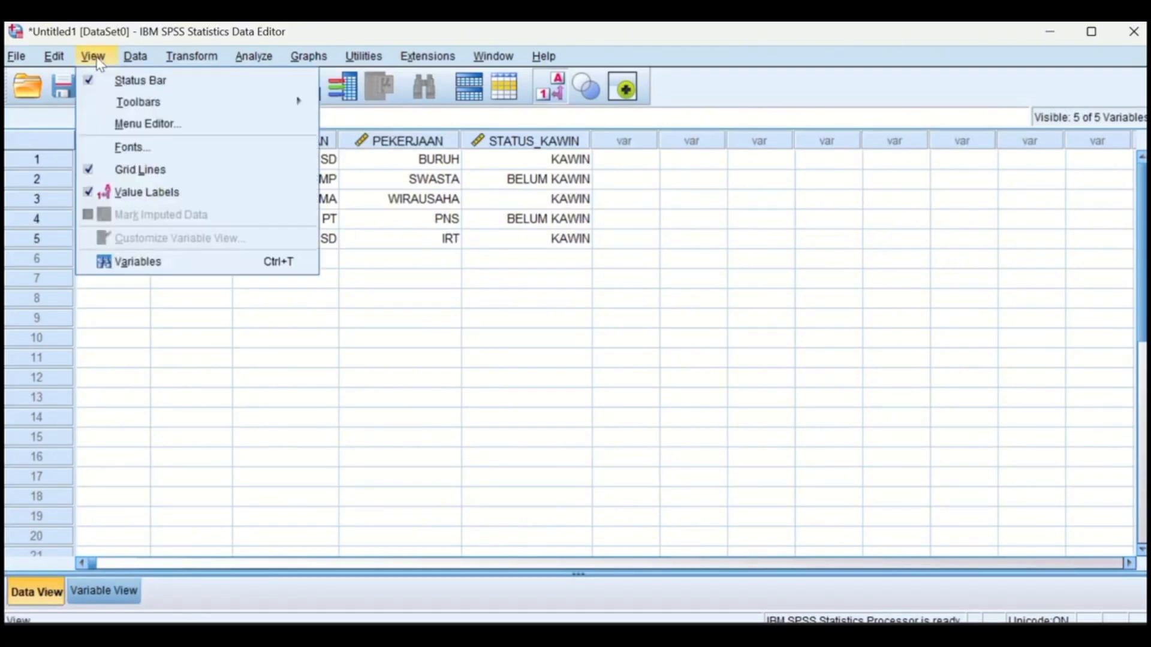
{"action": "left_click", "coordinate": [91, 198]}
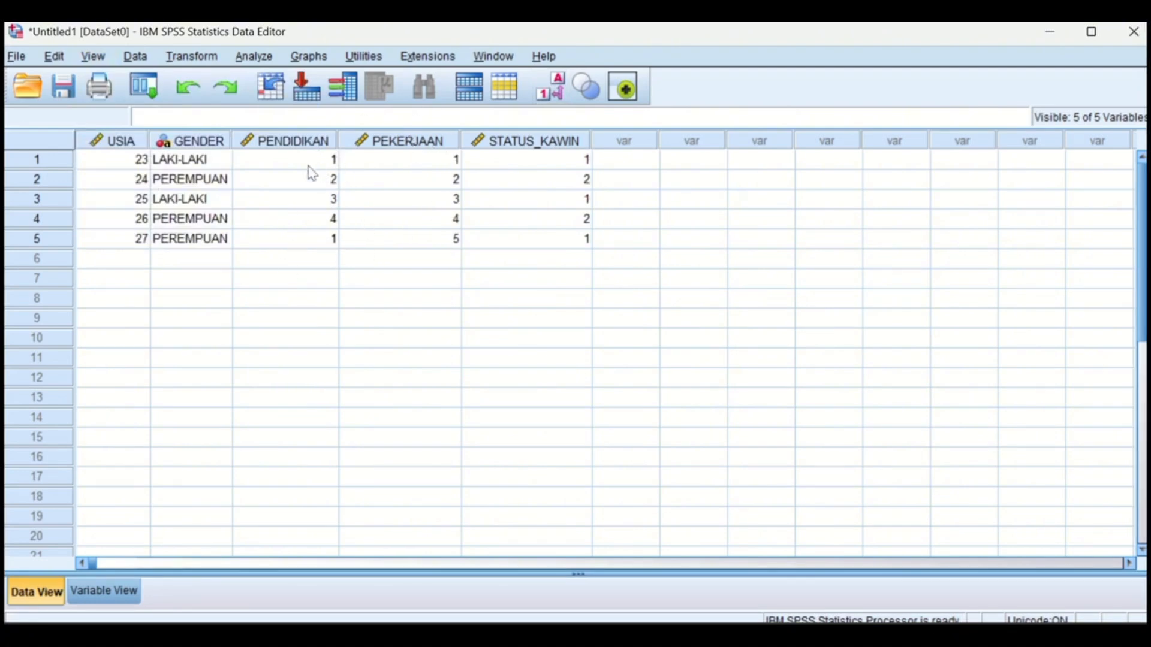
{"action": "left_click", "coordinate": [93, 57]}
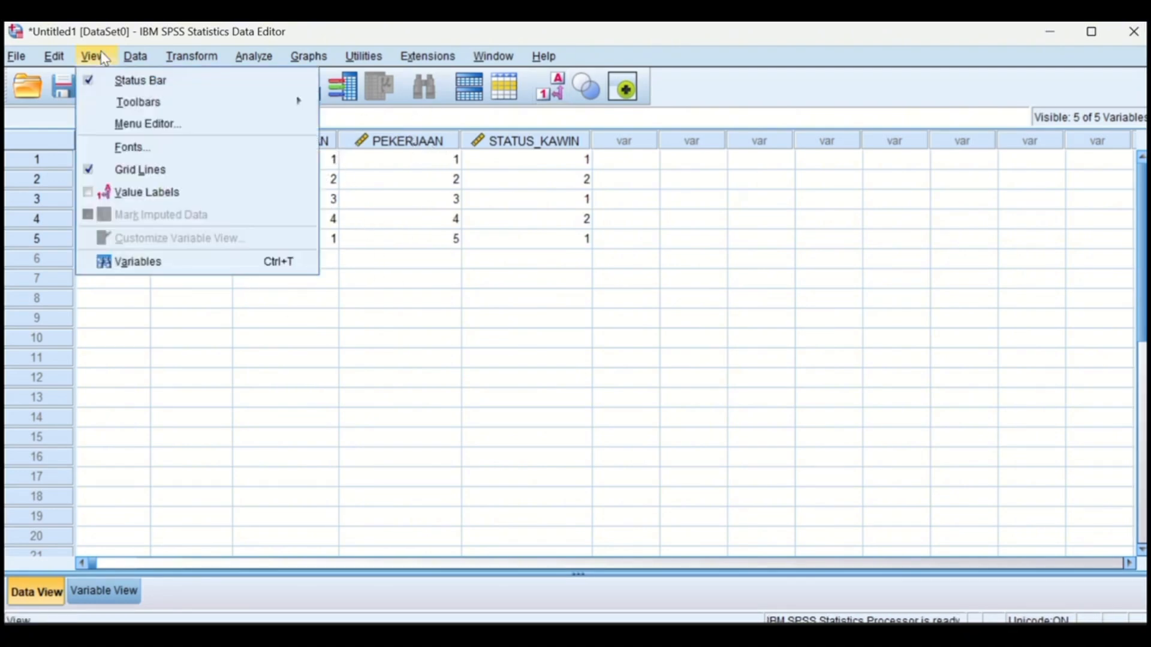
{"action": "left_click", "coordinate": [88, 193]}
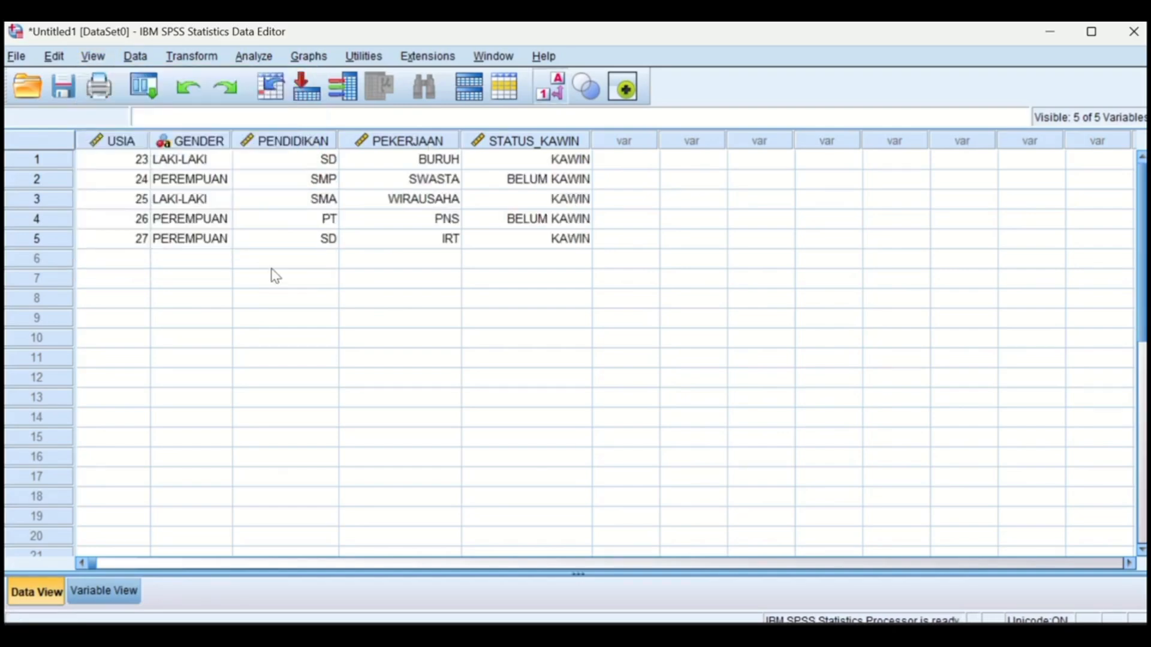
Set the alignment of the USIA variable to Center in the variable definitions.
{"action": "left_click", "coordinate": [121, 586]}
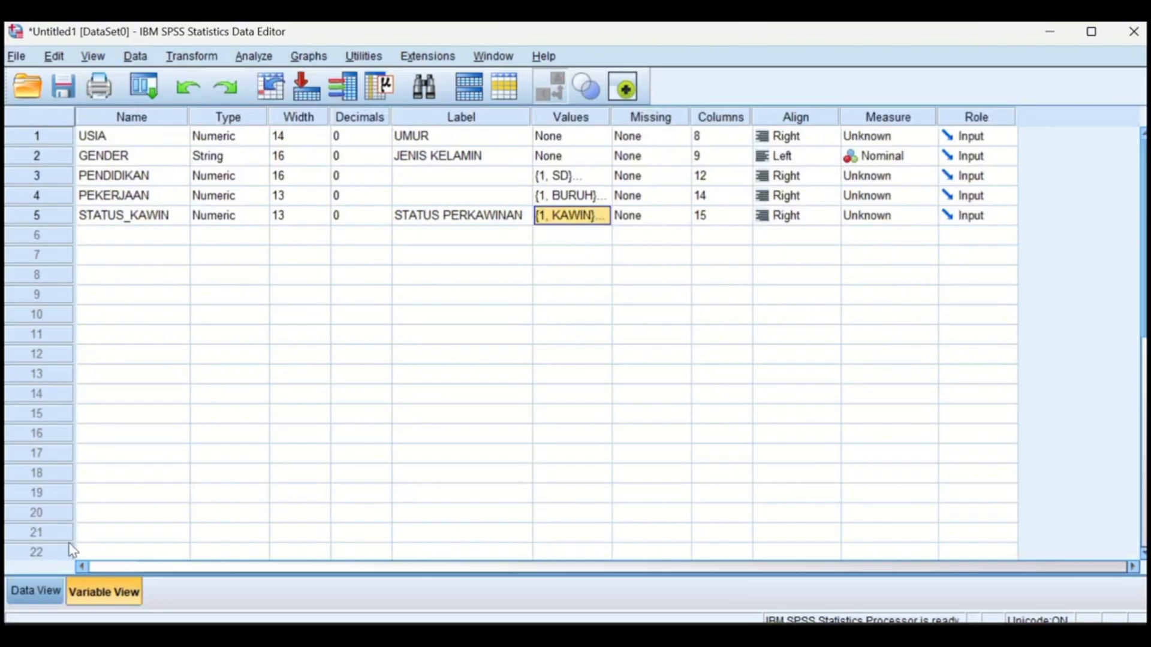
{"action": "left_click", "coordinate": [38, 582]}
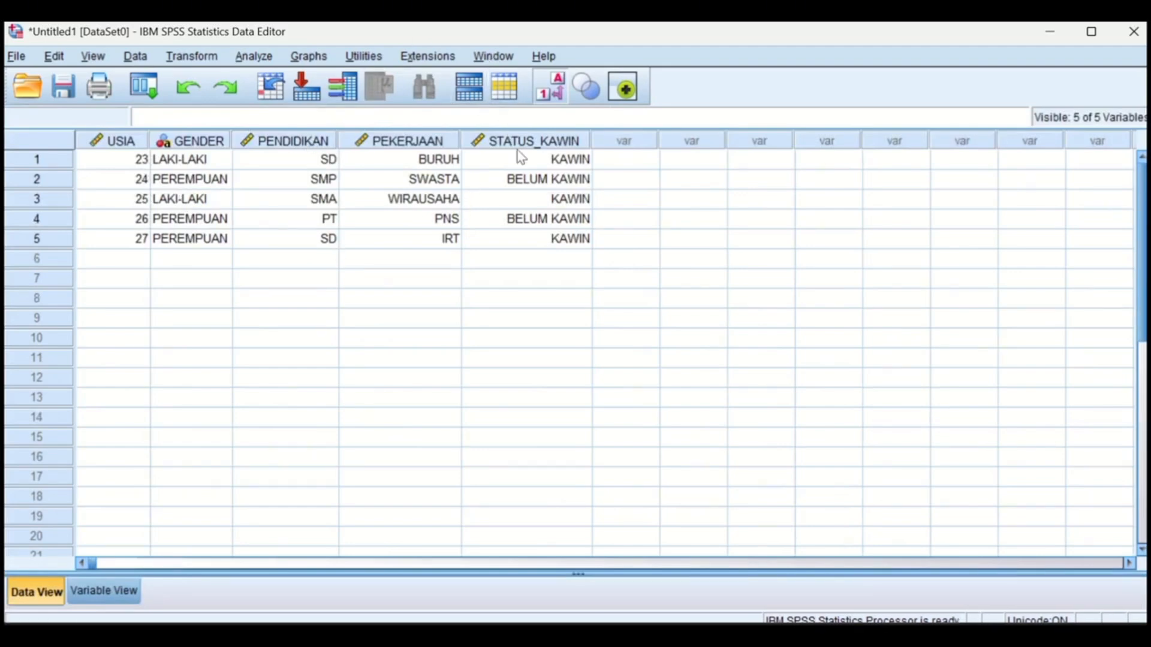
{"action": "left_click", "coordinate": [95, 583]}
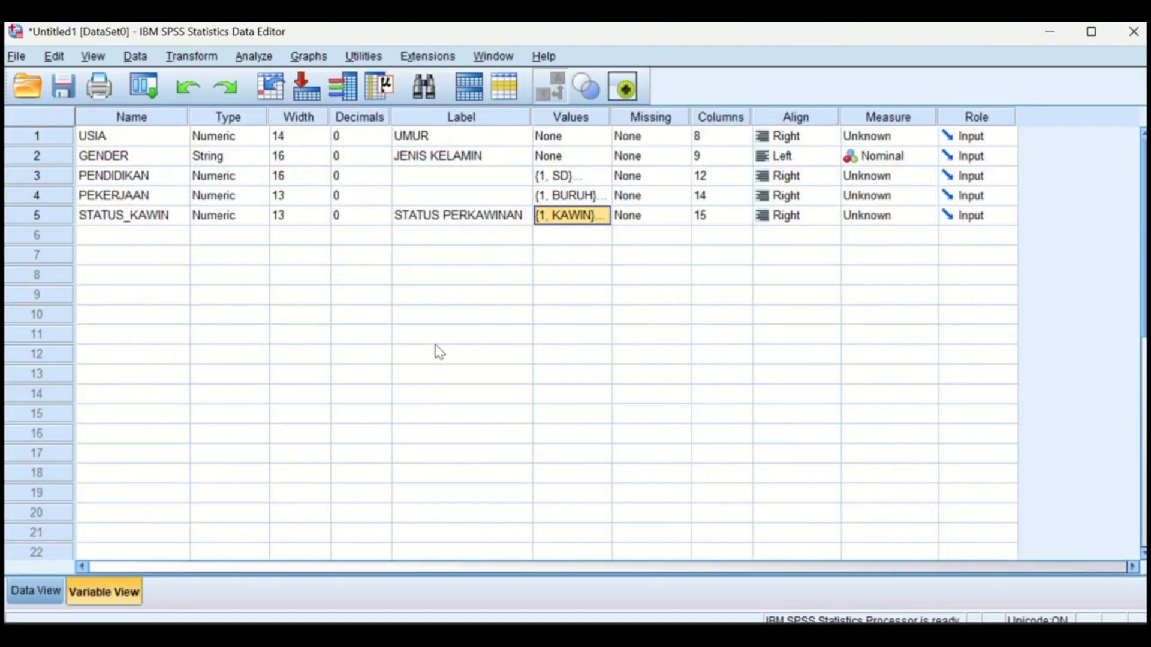
{"action": "left_click", "coordinate": [796, 135]}
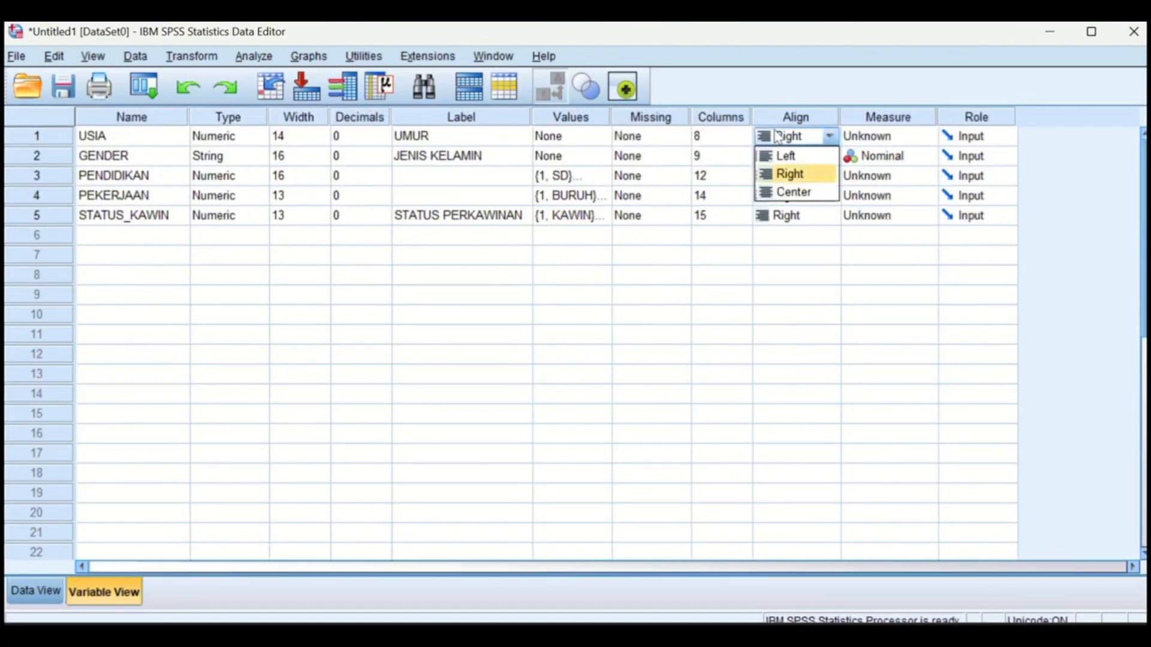
{"action": "left_click", "coordinate": [828, 138]}
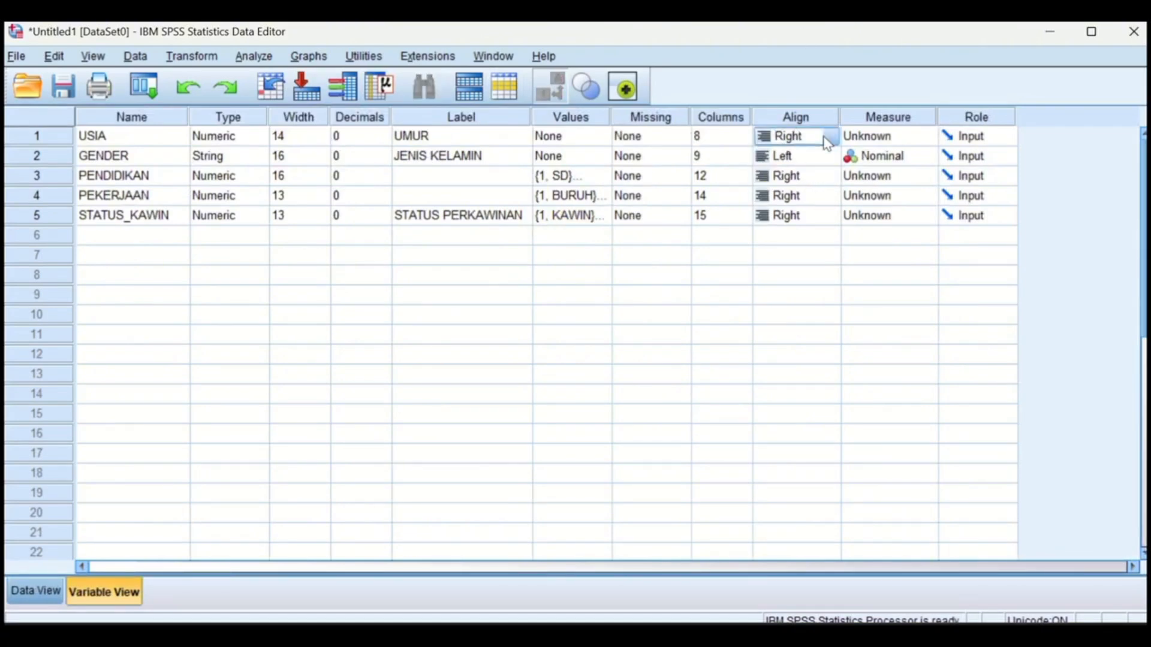
{"action": "left_click", "coordinate": [829, 136]}
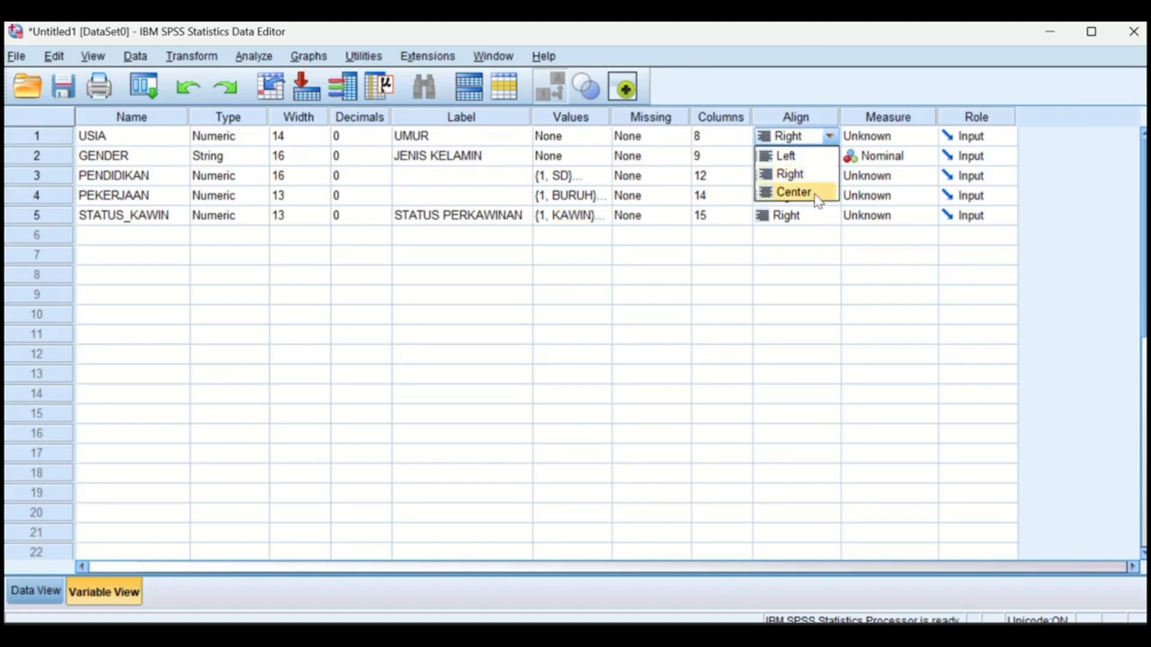
{"action": "left_click", "coordinate": [817, 193]}
Set the alignment of the GENDER variable to Center.
{"action": "left_click", "coordinate": [815, 157]}
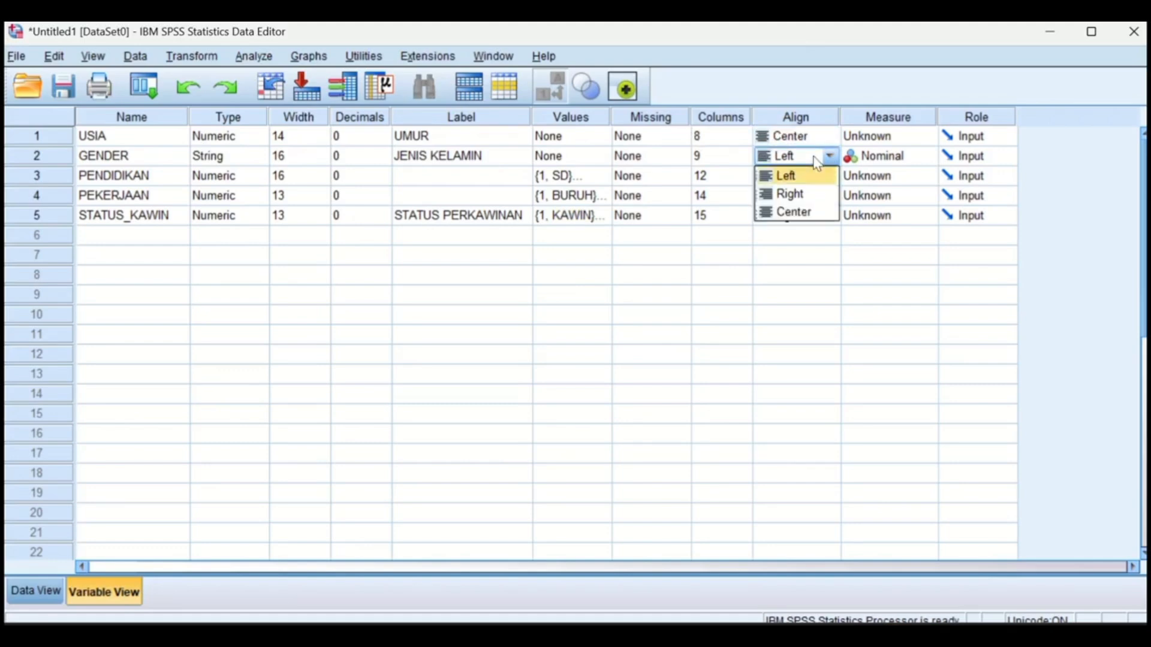
{"action": "left_click", "coordinate": [816, 158]}
{"action": "left_click", "coordinate": [817, 157]}
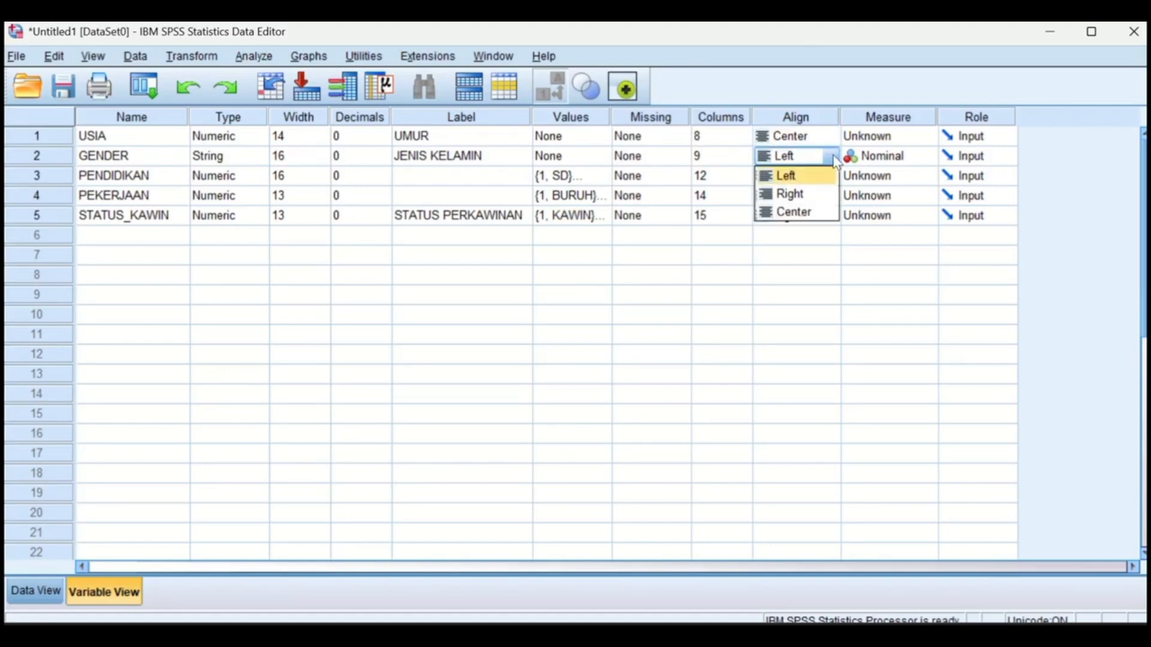
{"action": "left_click", "coordinate": [816, 213]}
Set the alignment of the PENDIDIKAN variable to Center.
{"action": "left_click", "coordinate": [820, 188]}
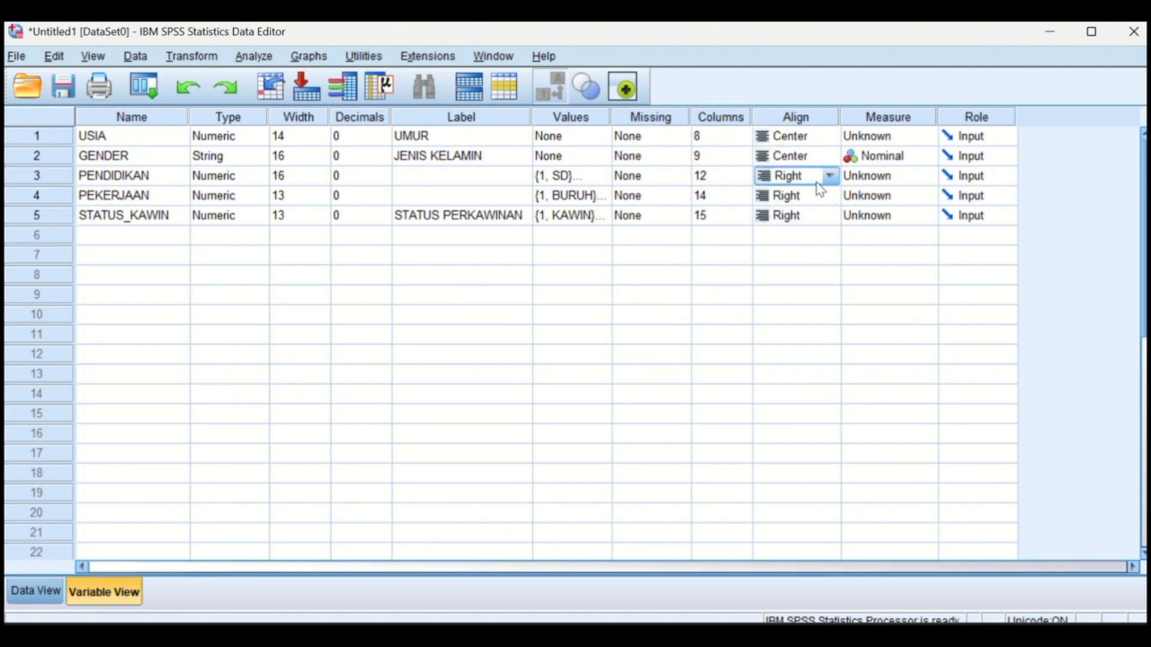
{"action": "left_click", "coordinate": [819, 187]}
{"action": "left_click", "coordinate": [821, 232]}
Set the alignment of the PEKERJAAN and STATUS_KAWIN variables to Center.
{"action": "left_click", "coordinate": [819, 205]}
{"action": "left_click", "coordinate": [818, 203]}
{"action": "left_click", "coordinate": [832, 199]}
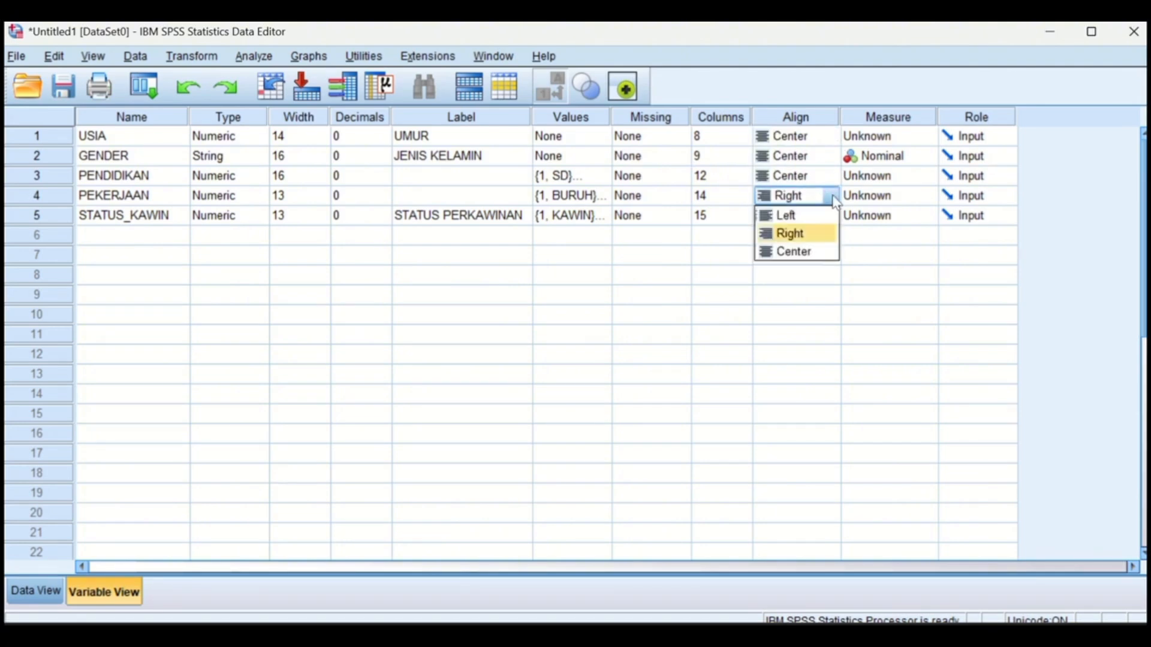
{"action": "left_click", "coordinate": [803, 253]}
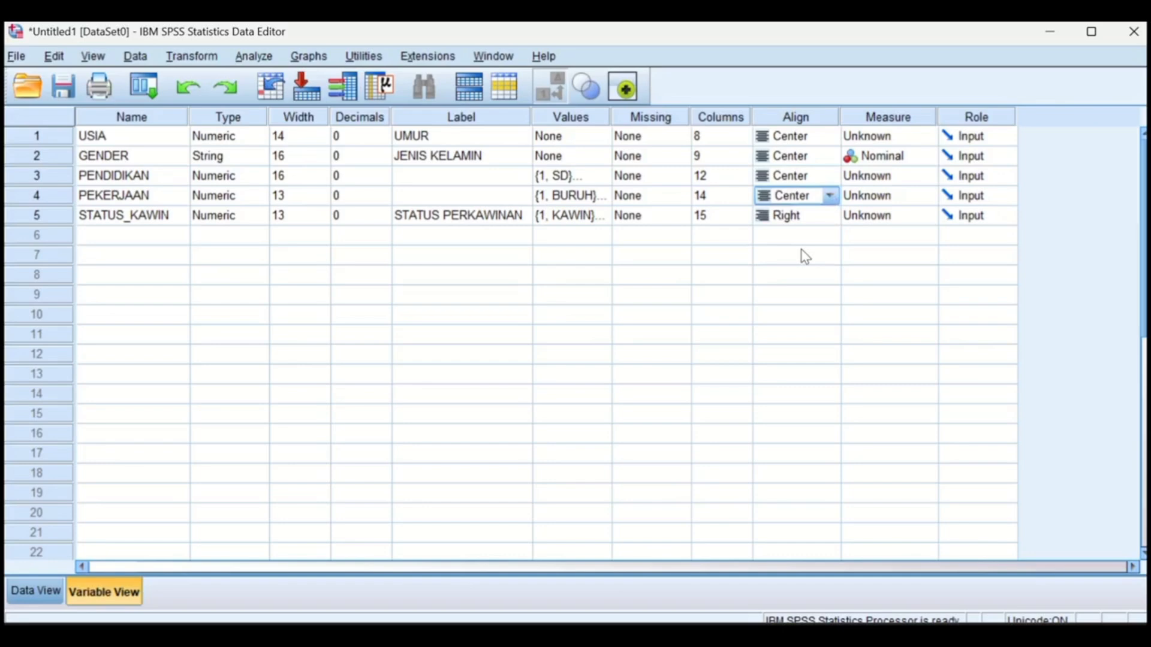
{"action": "left_click", "coordinate": [806, 217]}
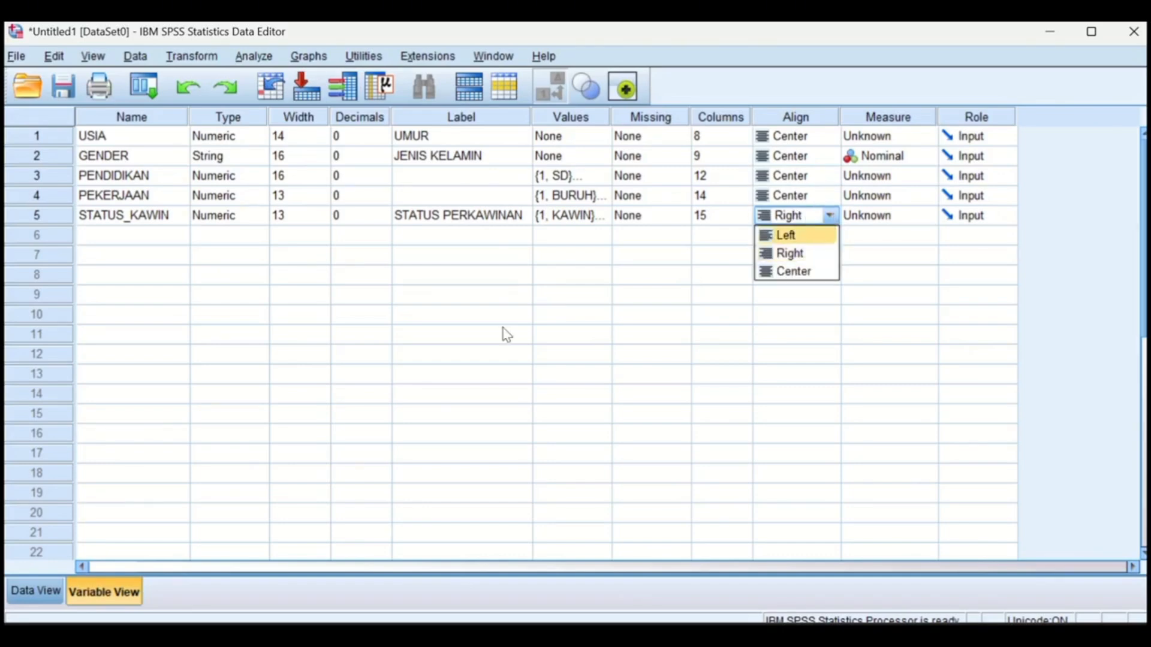
{"action": "left_click", "coordinate": [782, 275]}
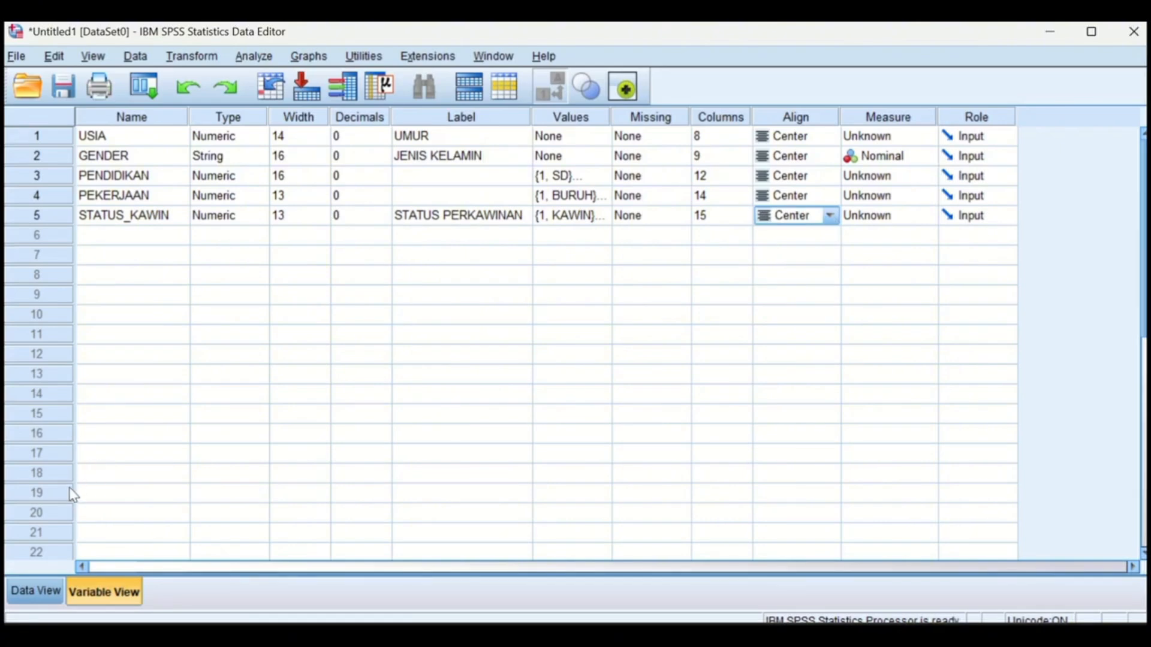
Review the centered respondent data against the variable definitions, ending on the data grid.
{"action": "left_click", "coordinate": [28, 589]}
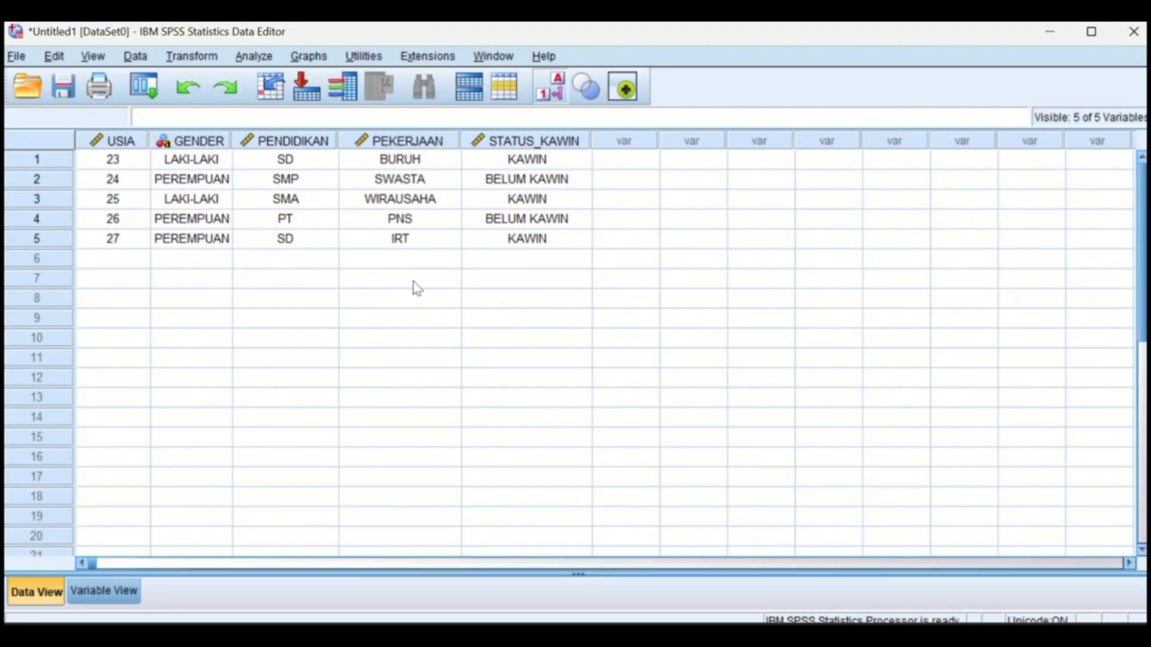
{"action": "left_click", "coordinate": [89, 595]}
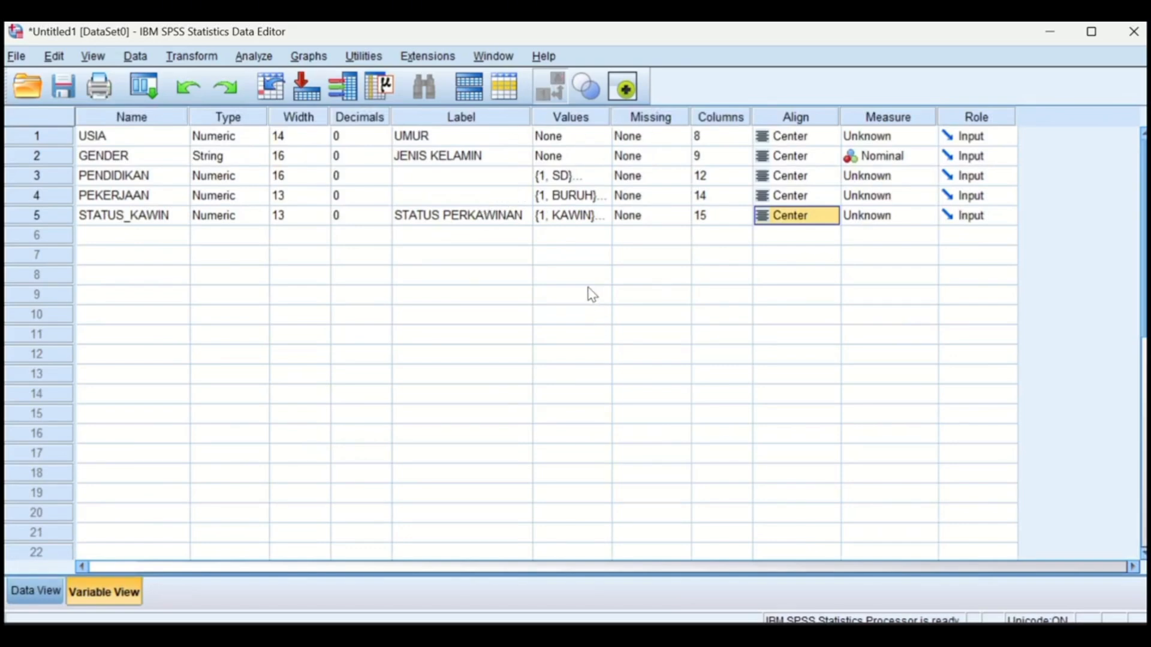
{"action": "left_click", "coordinate": [39, 592]}
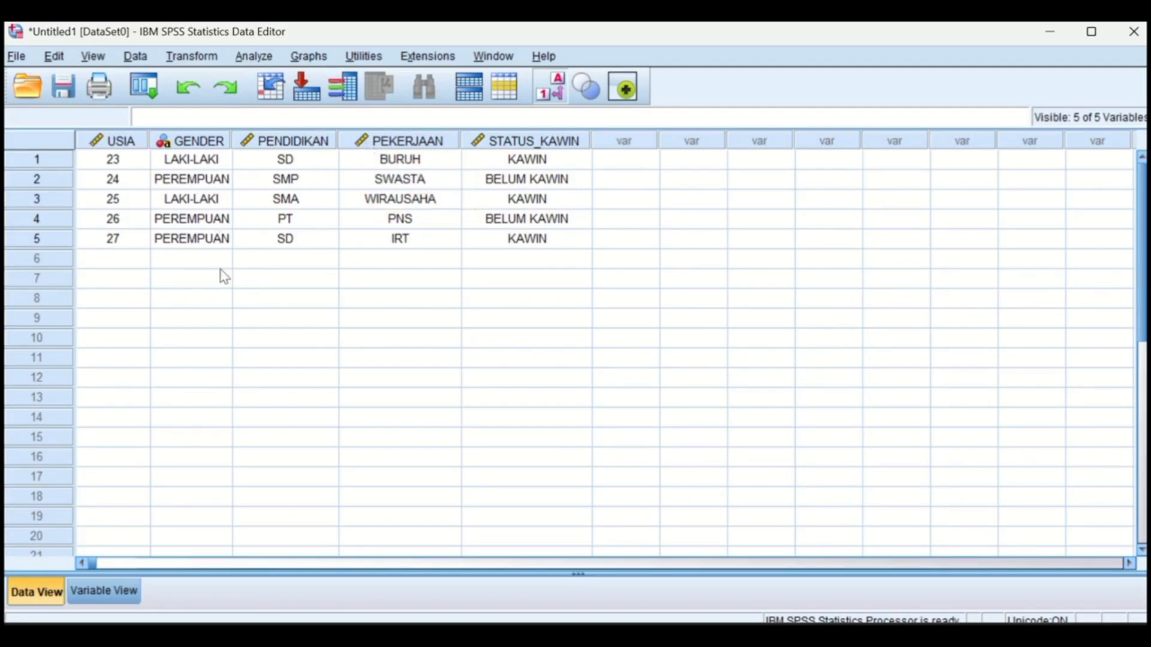
{"action": "left_click", "coordinate": [94, 594]}
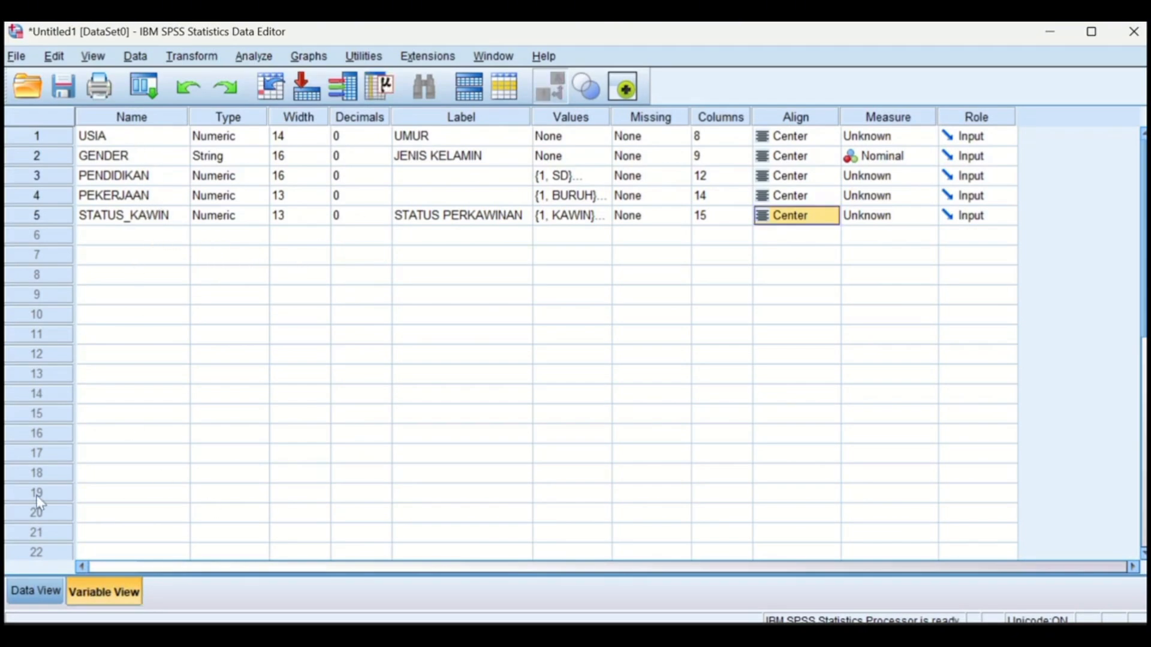
{"action": "left_click", "coordinate": [33, 592]}
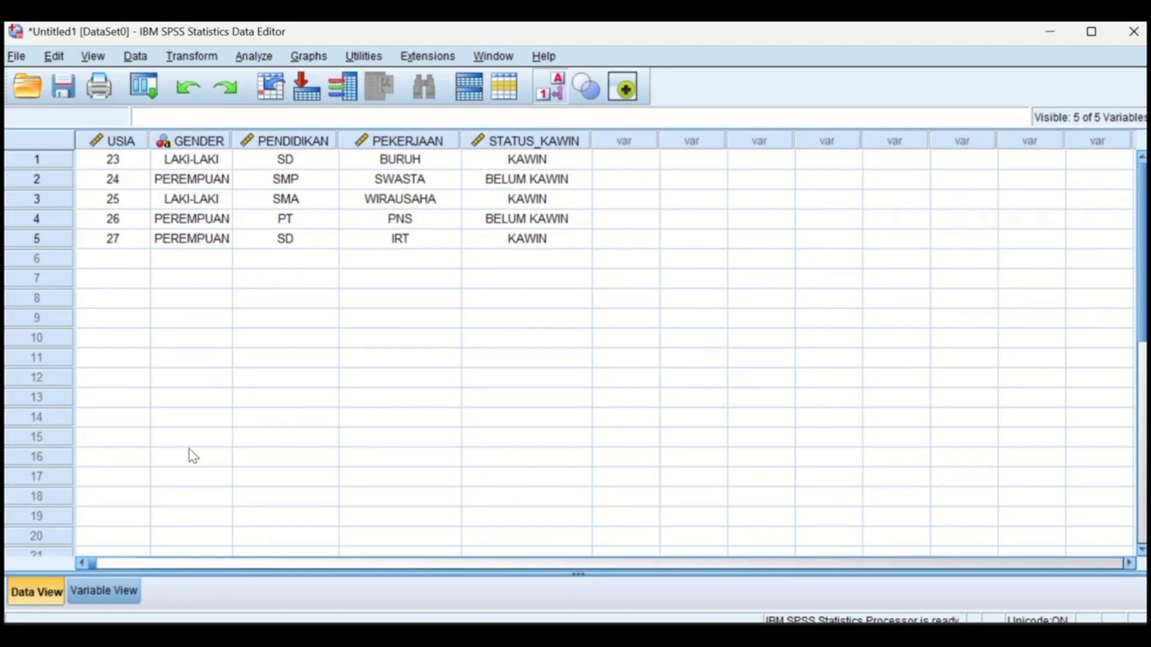
{"action": "left_click", "coordinate": [116, 592]}
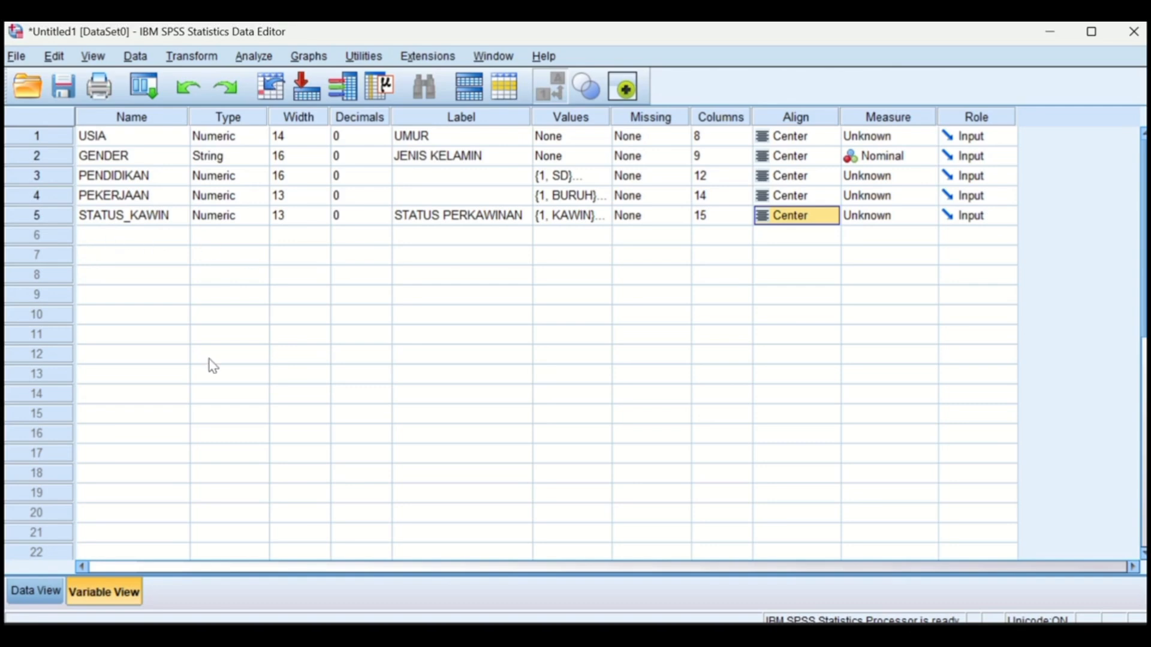
{"action": "left_click", "coordinate": [35, 593]}
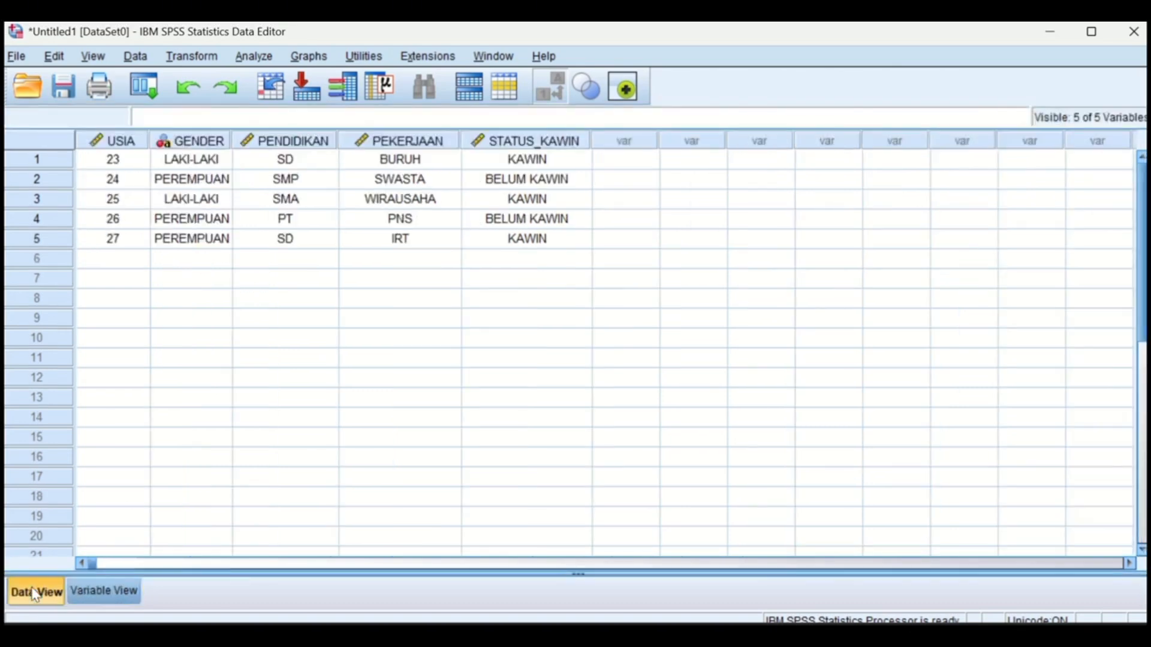
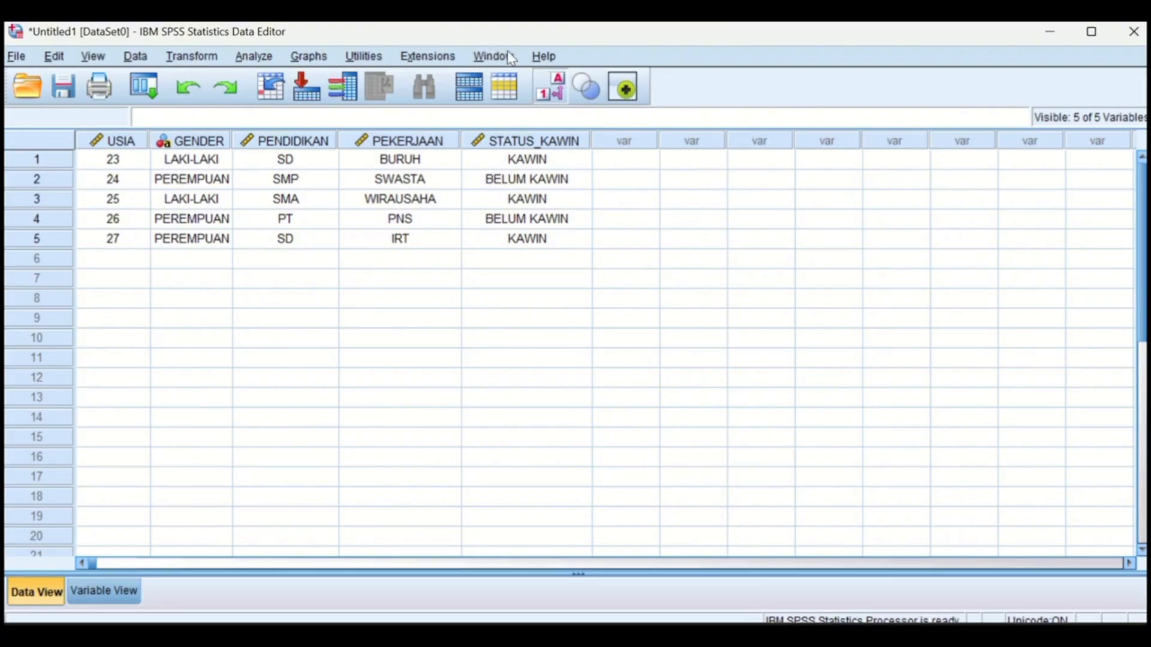
Switch to the Excel workbook with the research tabulation and examine the Kemampuan (X1), Lingkungan Kerja (X2) and Kinerja (Y) score tables.
{"action": "key", "text": "super+d"}
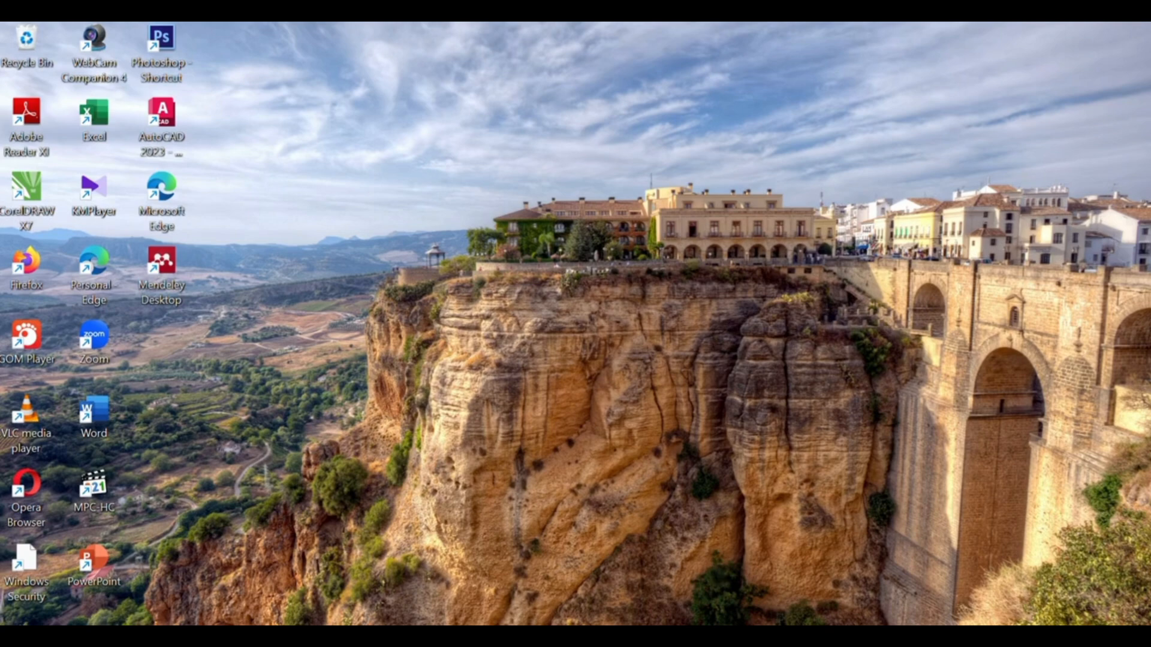
{"action": "left_click", "coordinate": [736, 549]}
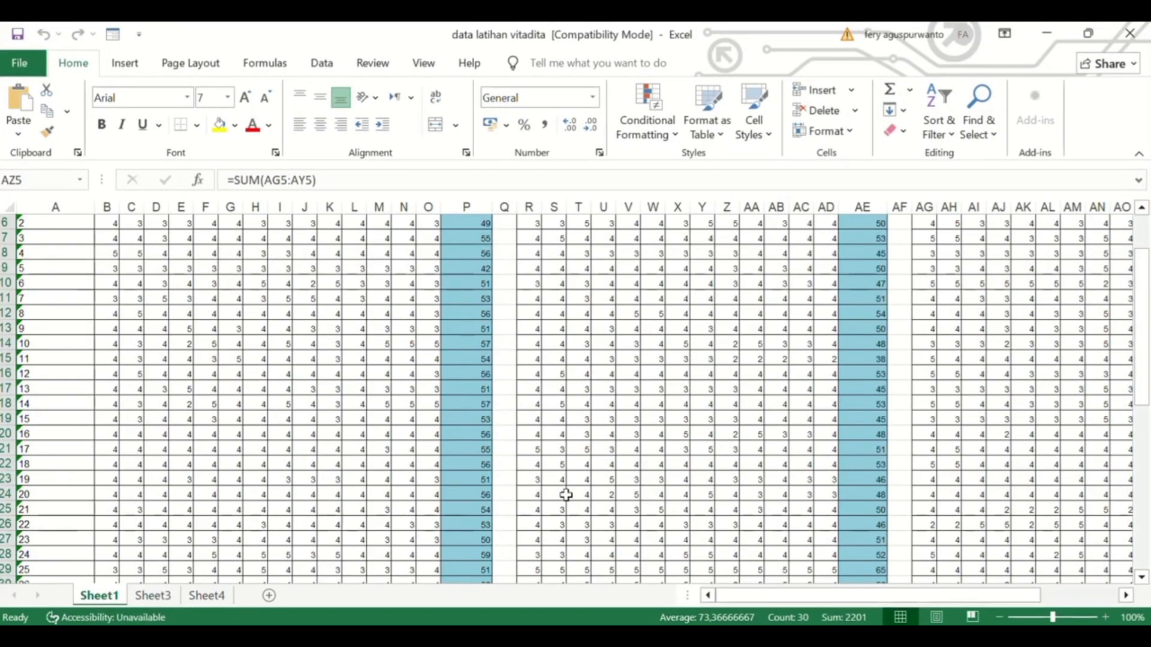
{"action": "scroll", "coordinate": [566, 494], "scroll_direction": "up", "scroll_amount": 2}
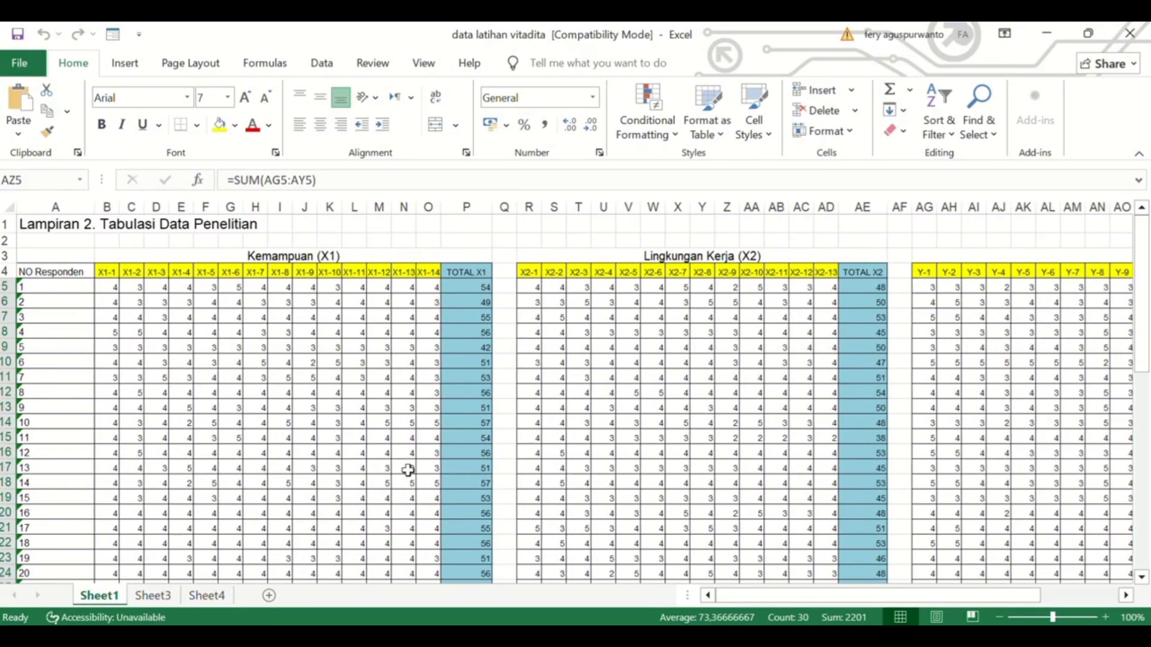
{"action": "scroll", "coordinate": [673, 431], "scroll_direction": "right", "scroll_amount": 2}
{"action": "scroll", "coordinate": [673, 430], "scroll_direction": "left", "scroll_amount": 2}
{"action": "scroll", "coordinate": [900, 386], "scroll_direction": "right", "scroll_amount": 2}
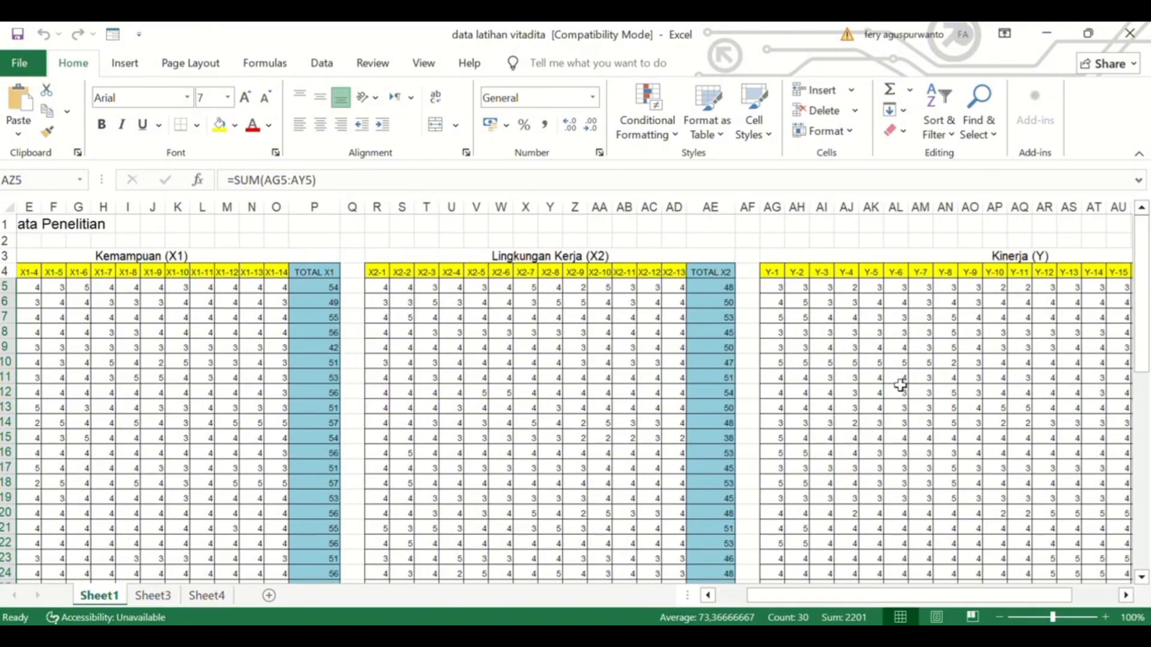
{"action": "scroll", "coordinate": [900, 386], "scroll_direction": "right", "scroll_amount": 2}
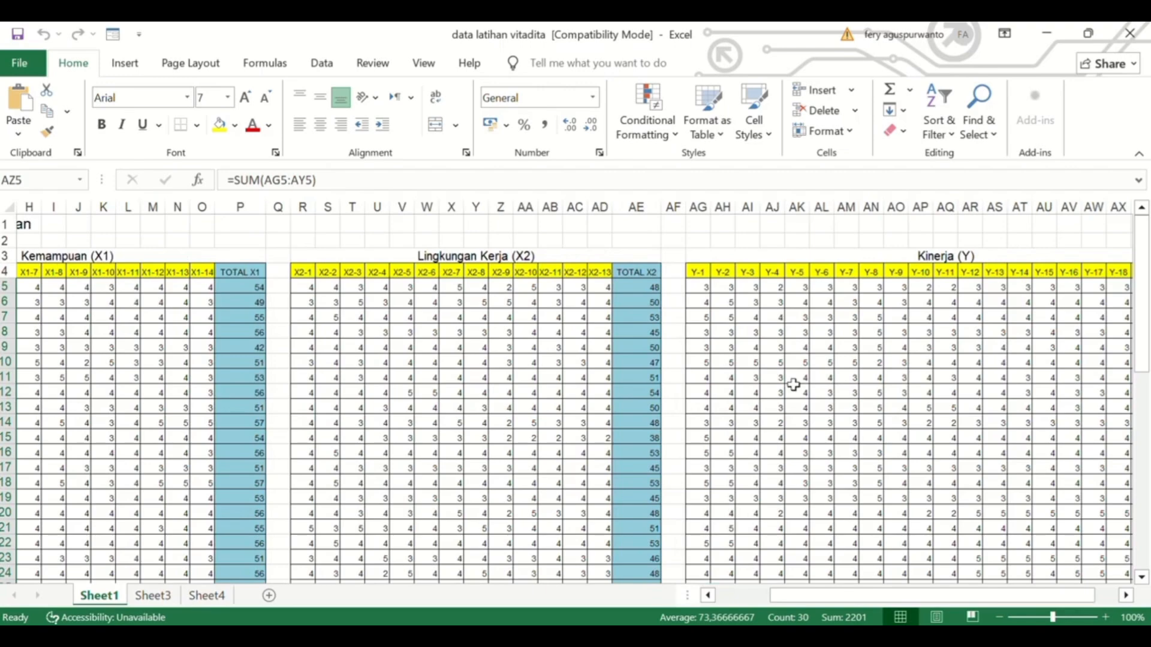
{"action": "scroll", "coordinate": [728, 386], "scroll_direction": "down", "scroll_amount": 3}
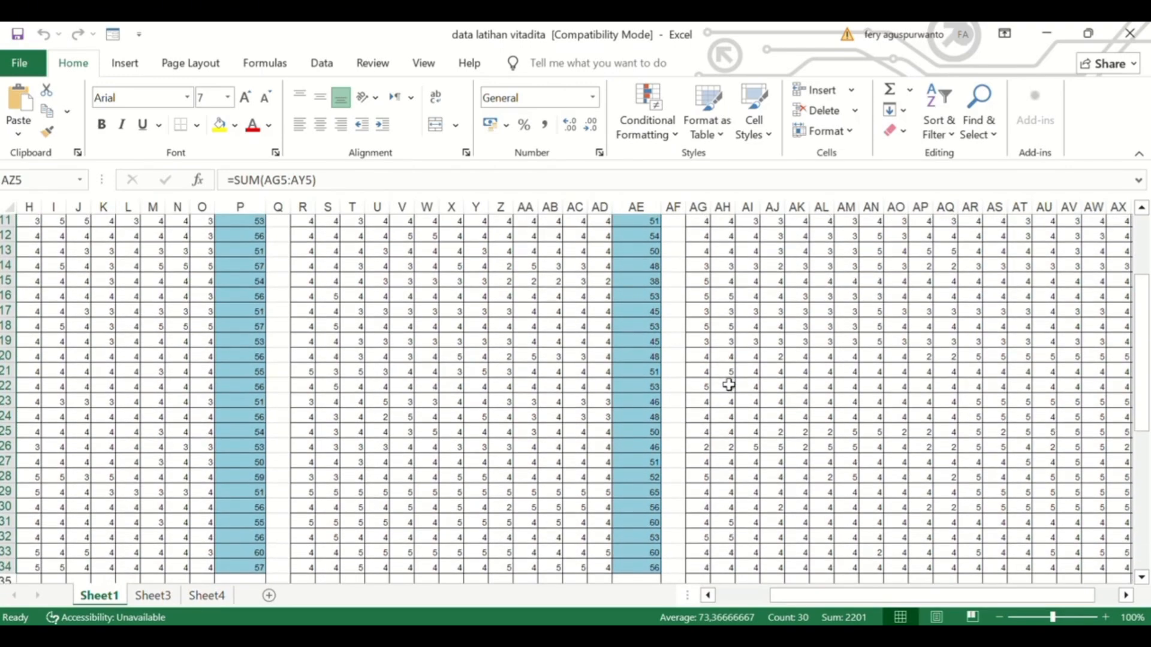
{"action": "scroll", "coordinate": [729, 385], "scroll_direction": "up", "scroll_amount": 3}
{"action": "scroll", "coordinate": [728, 386], "scroll_direction": "left", "scroll_amount": 3}
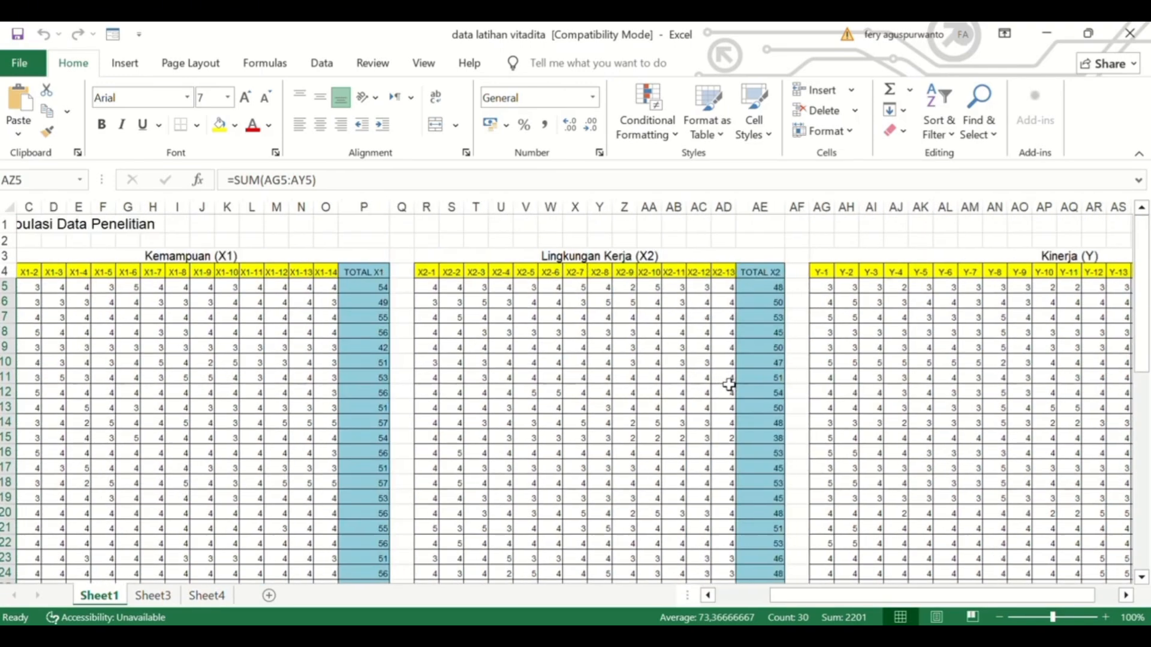
{"action": "scroll", "coordinate": [728, 386], "scroll_direction": "left", "scroll_amount": 2}
{"action": "left_click_drag", "start_coordinate": [728, 387], "coordinate": [913, 402]}
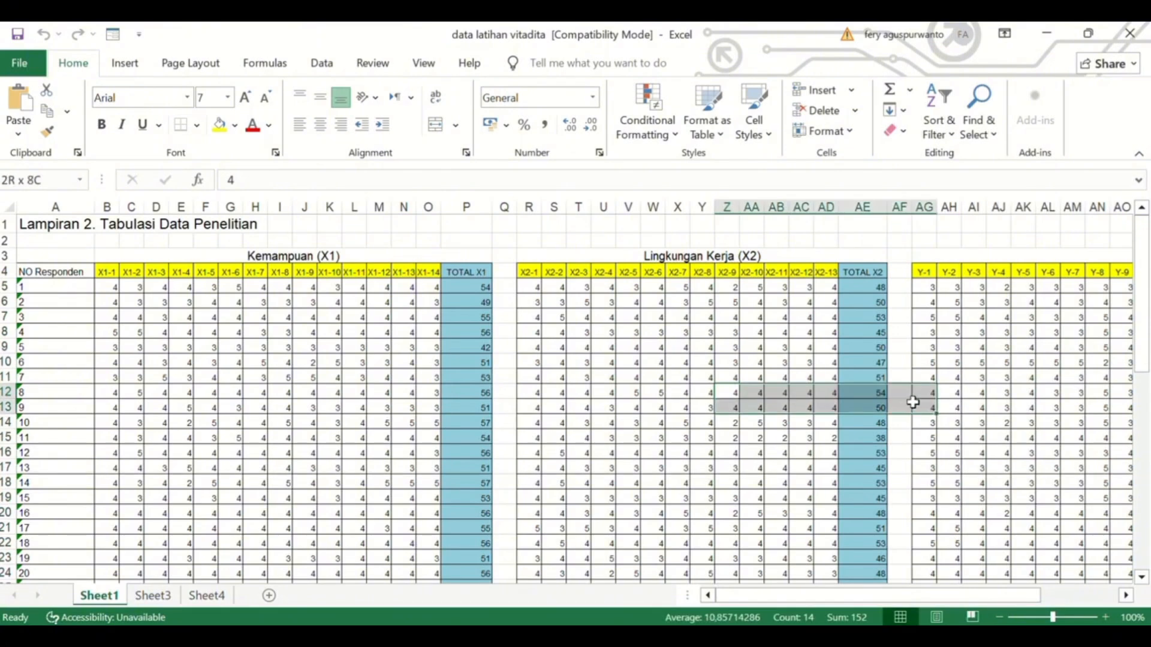
{"action": "left_click", "coordinate": [560, 415]}
{"action": "left_click", "coordinate": [295, 408]}
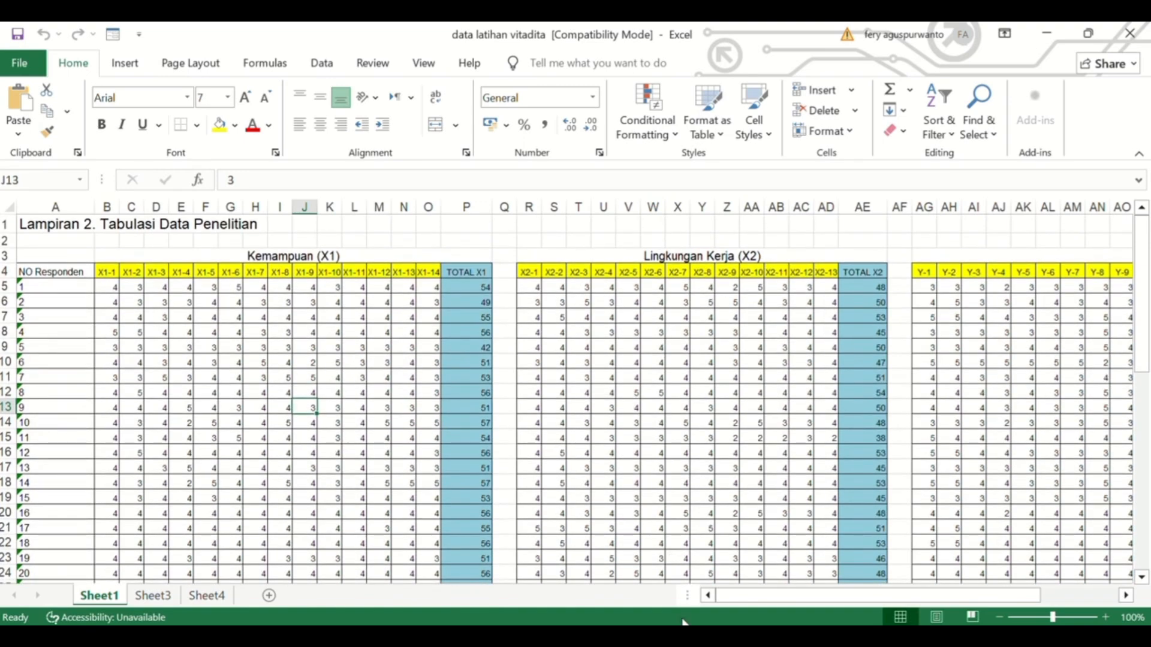
Switch to the empty SPSS data set and look at its data grid and variable definitions.
{"action": "mouse_move", "coordinate": [663, 623]}
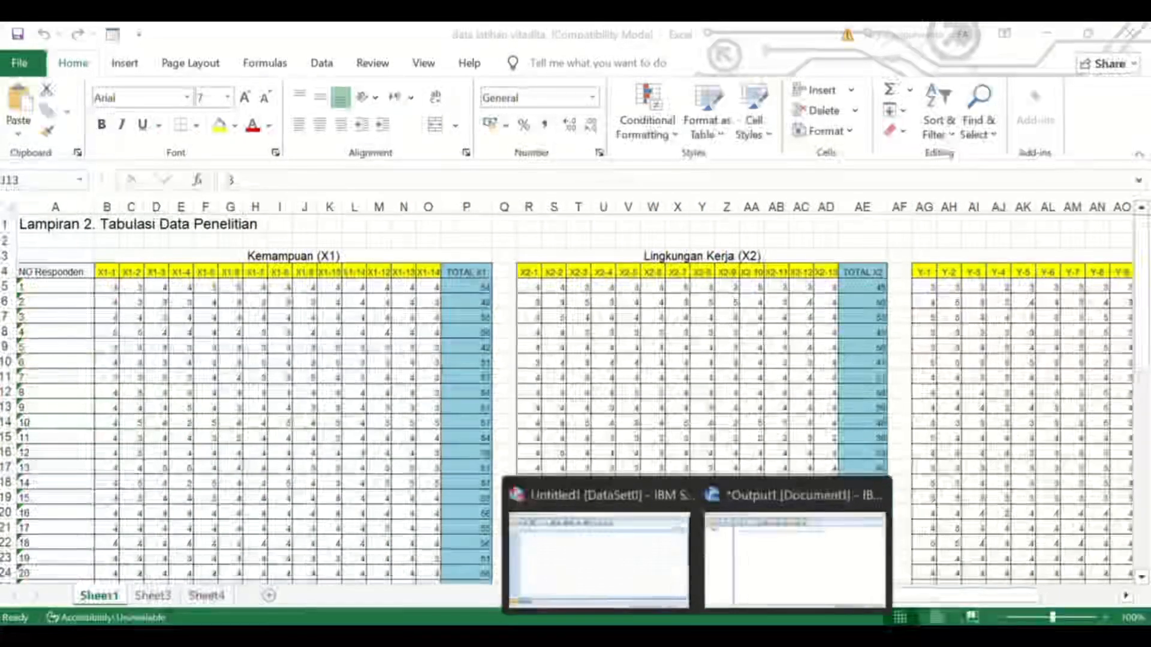
{"action": "left_click", "coordinate": [604, 565]}
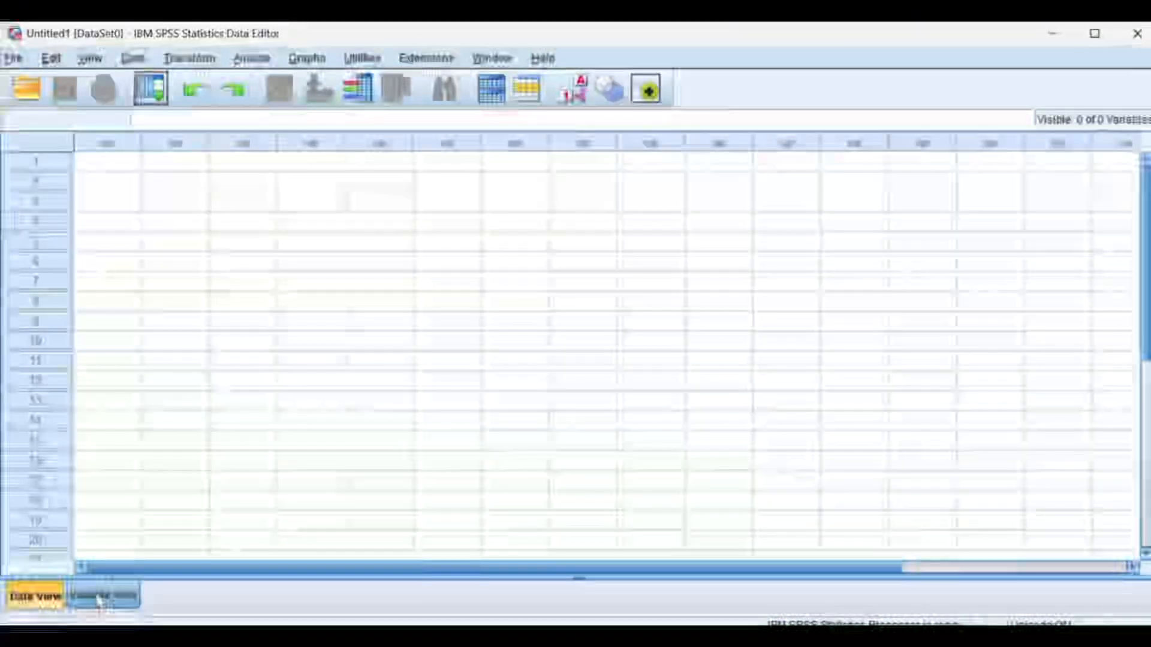
{"action": "left_click", "coordinate": [99, 597]}
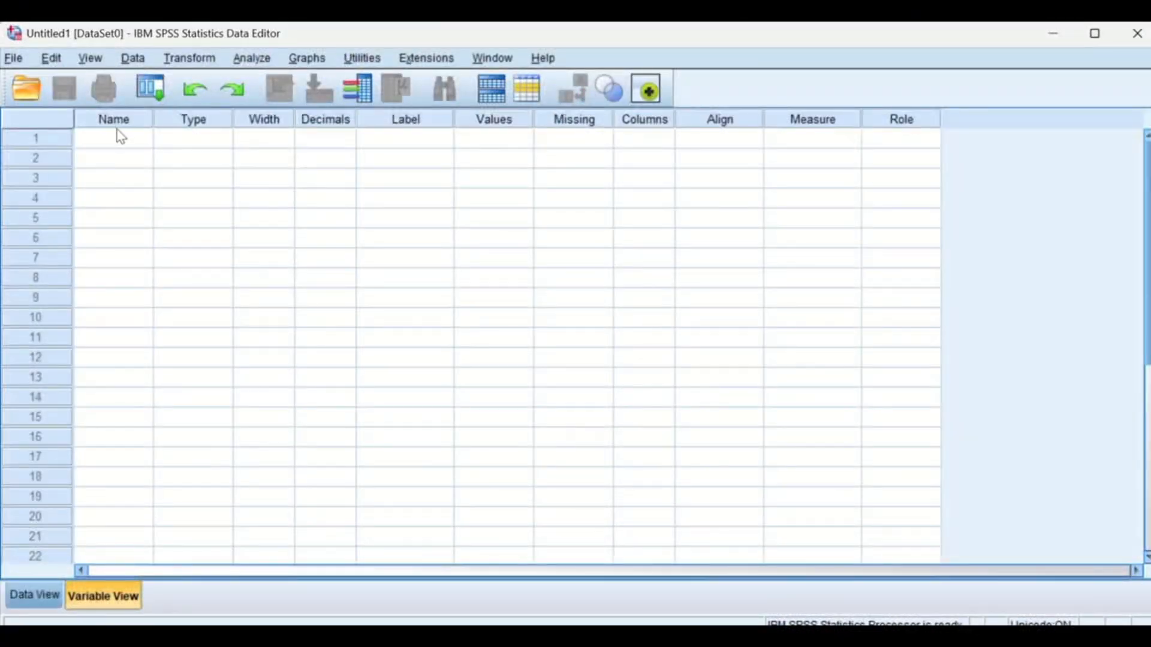
{"action": "left_click", "coordinate": [53, 599]}
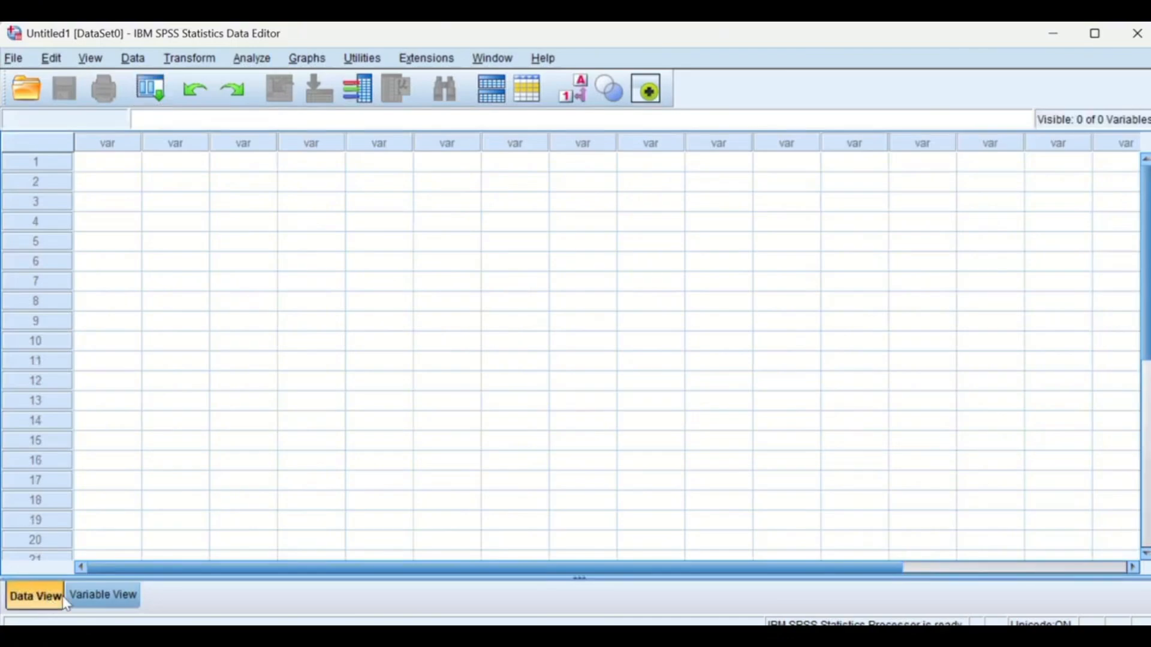
{"action": "left_click", "coordinate": [73, 597]}
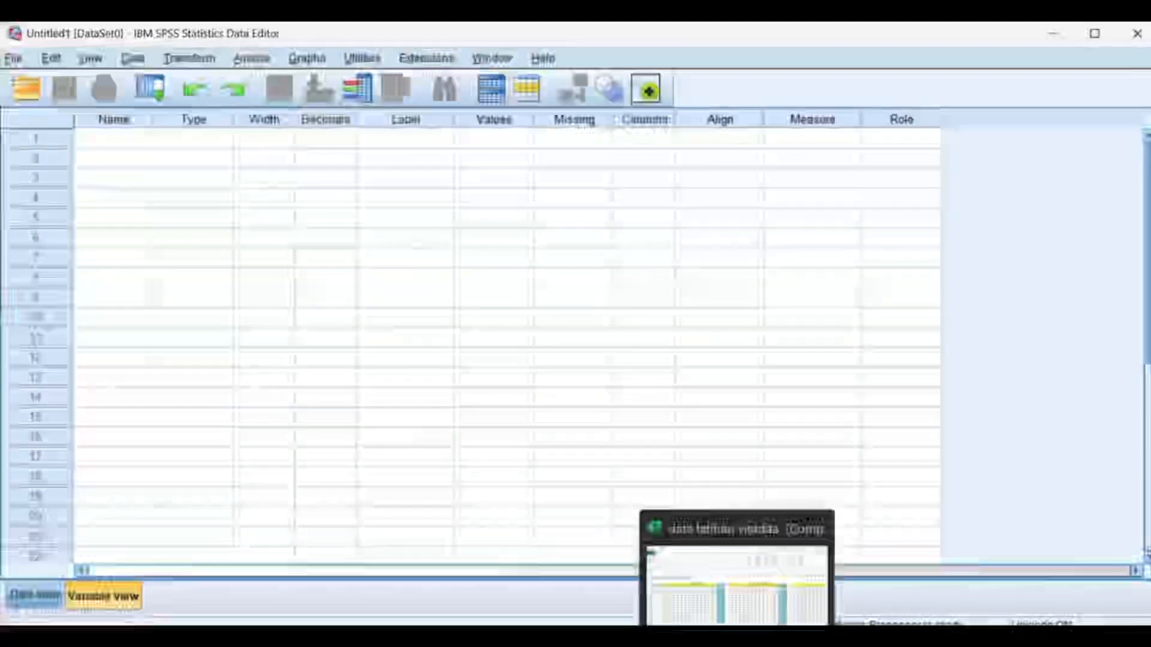
Switch to the Excel workbook and copy the TOTAL X1 scores of all 30 respondents, cells P5 to P34.
{"action": "left_click", "coordinate": [737, 575]}
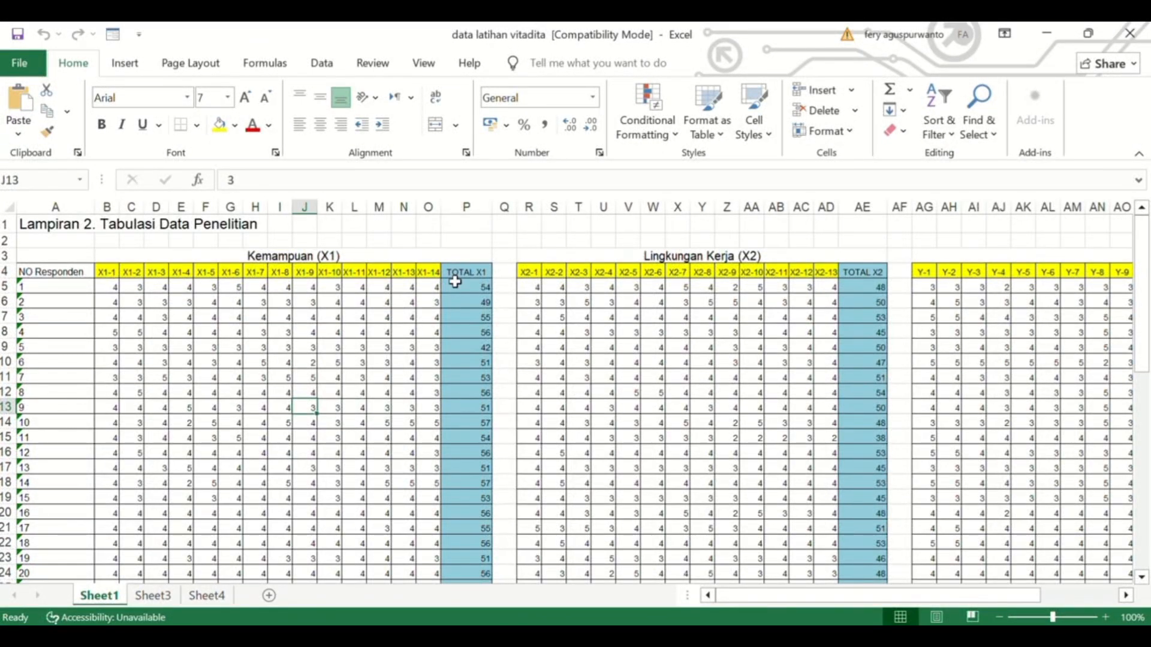
{"action": "scroll", "coordinate": [455, 282], "scroll_direction": "down", "scroll_amount": 5}
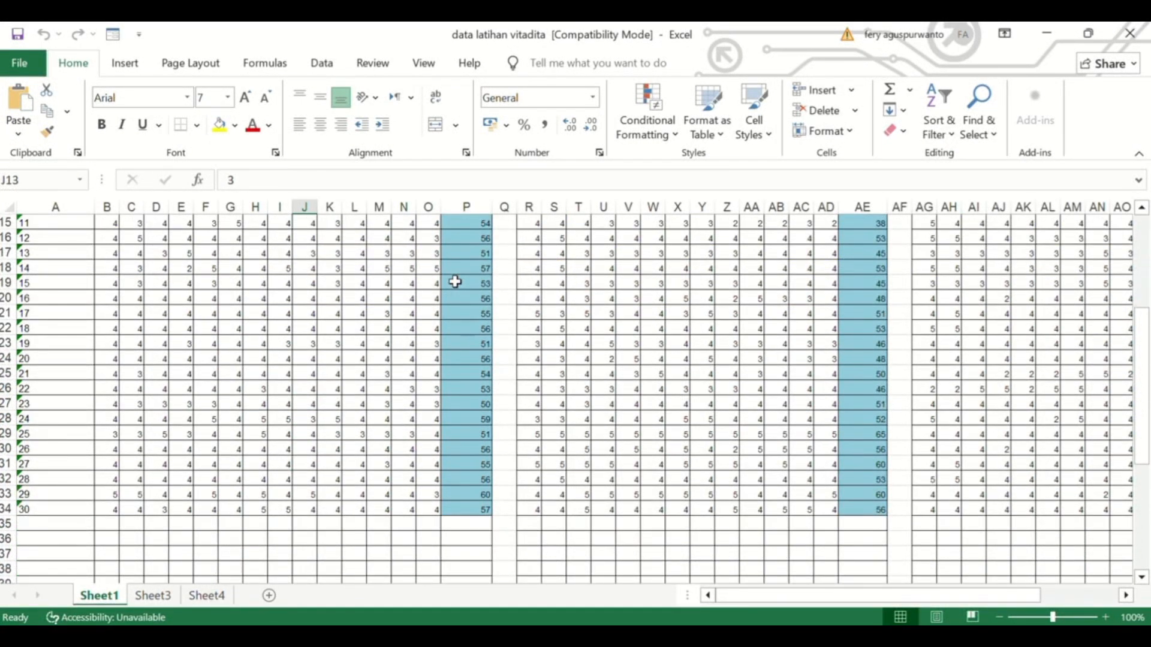
{"action": "scroll", "coordinate": [455, 282], "scroll_direction": "up", "scroll_amount": 3}
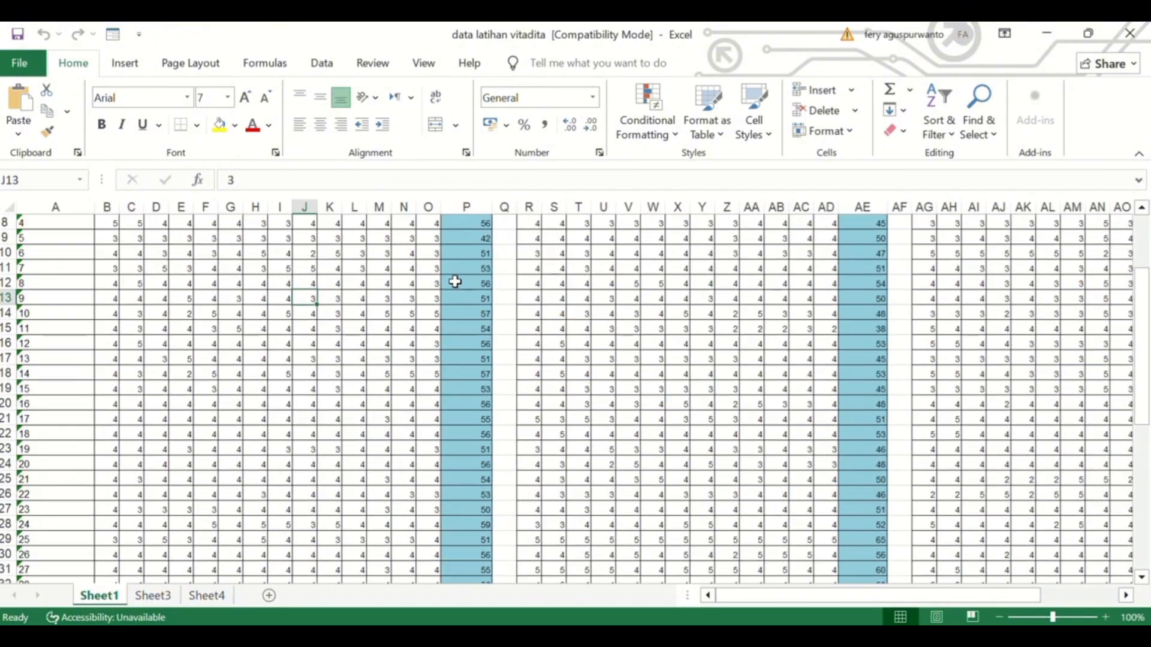
{"action": "scroll", "coordinate": [455, 282], "scroll_direction": "up", "scroll_amount": 2}
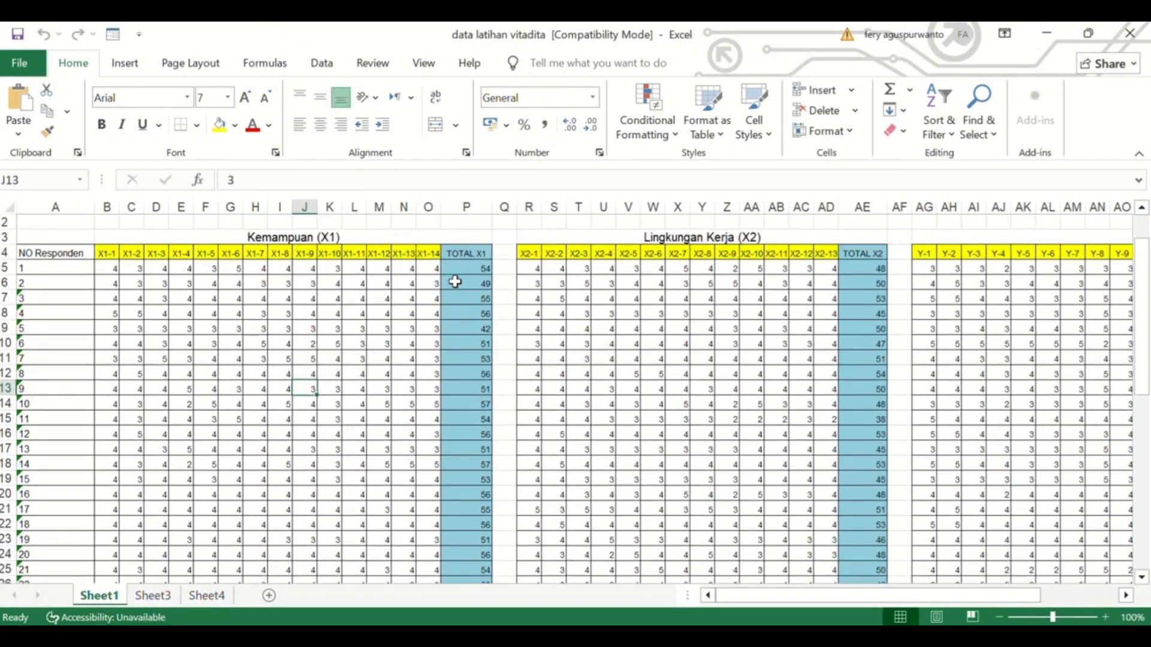
{"action": "left_click", "coordinate": [453, 268]}
{"action": "left_click_drag", "start_coordinate": [453, 268], "coordinate": [470, 565]}
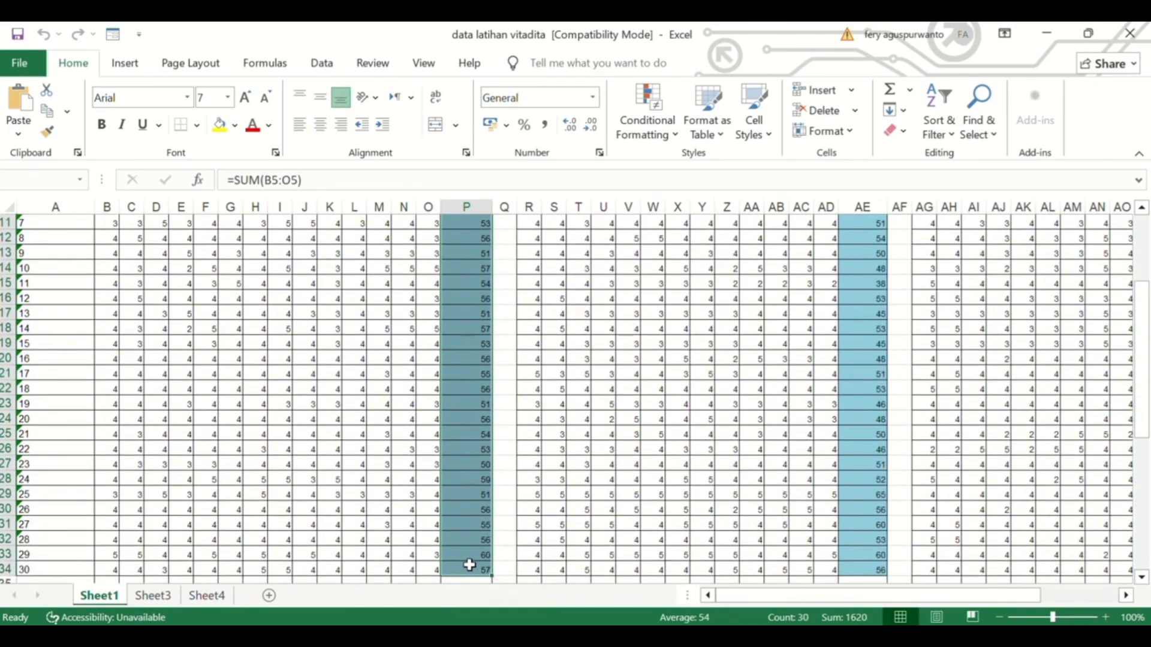
{"action": "right_click", "coordinate": [469, 565]}
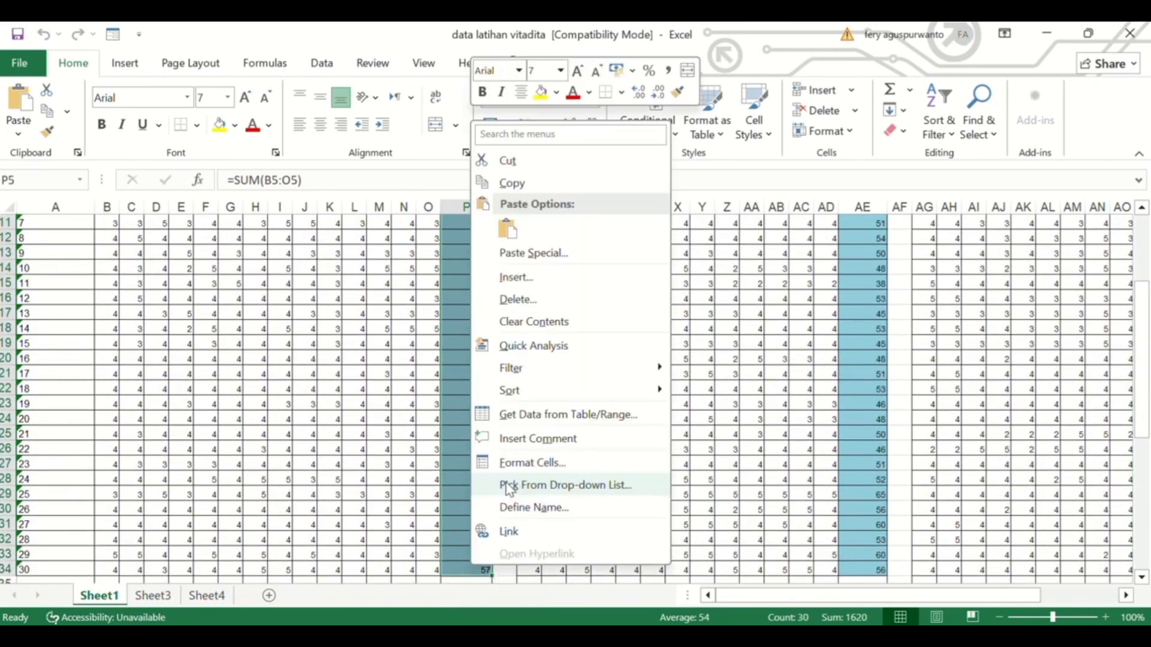
{"action": "left_click", "coordinate": [511, 183]}
{"action": "scroll", "coordinate": [564, 395], "scroll_direction": "up", "scroll_amount": 3}
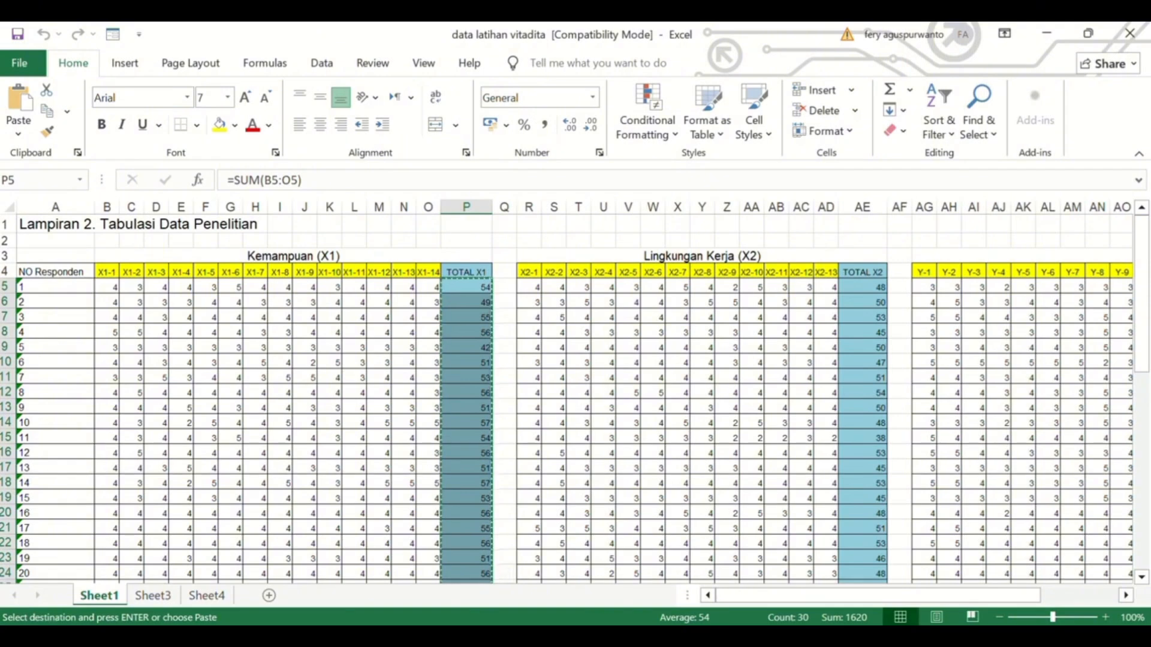
Switch to the empty SPSS data set and define three variables named X1, X2 and Y.
{"action": "mouse_move", "coordinate": [697, 636]}
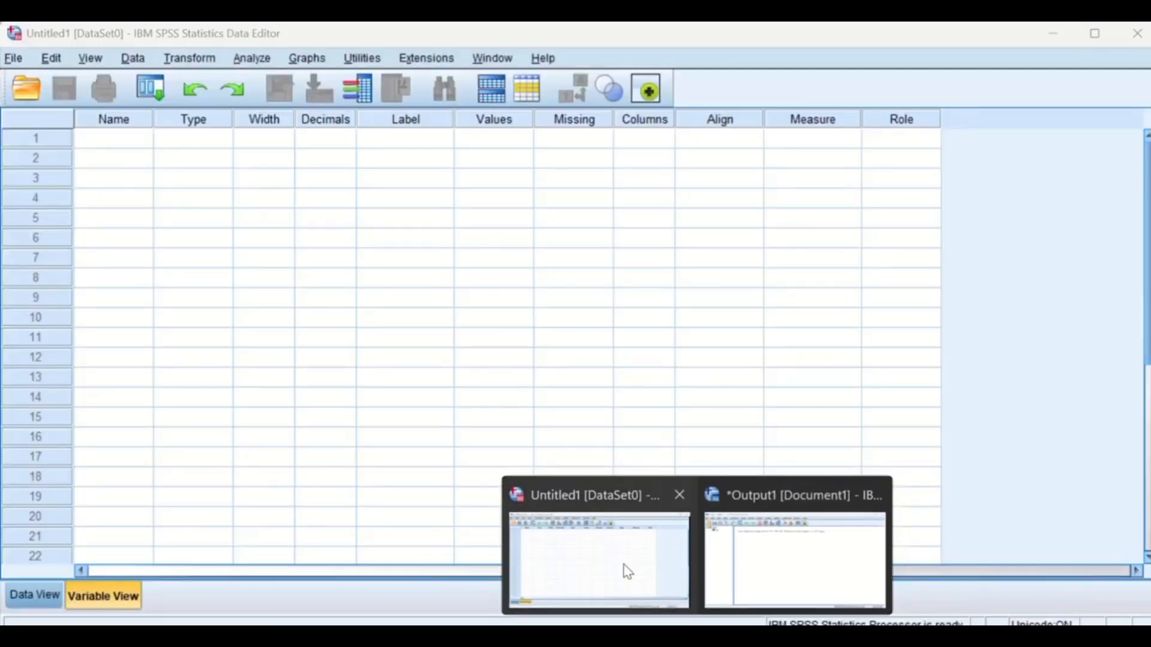
{"action": "left_click", "coordinate": [623, 570]}
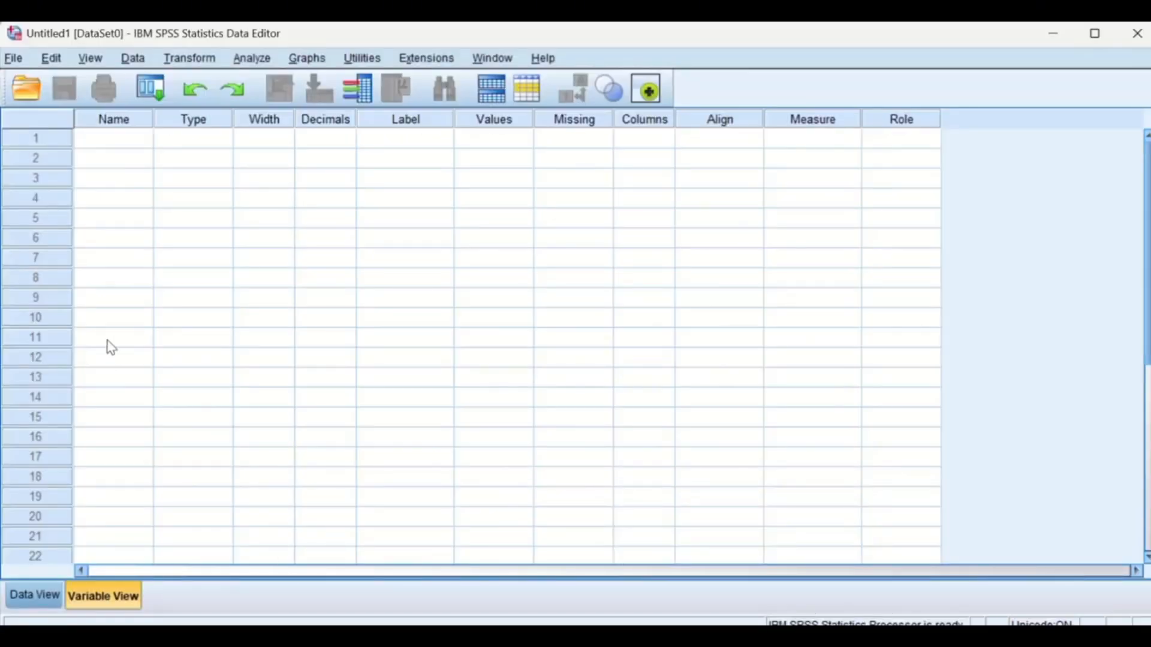
{"action": "left_click", "coordinate": [94, 143]}
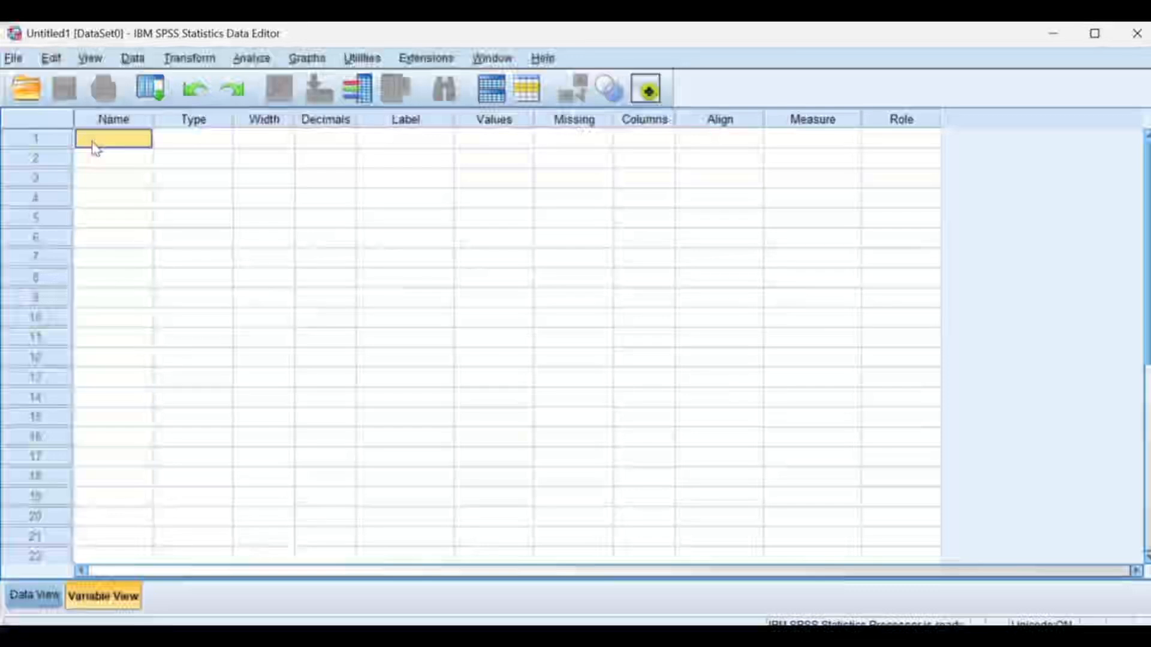
{"action": "double_click", "coordinate": [94, 143]}
{"action": "type", "text": "X1"}
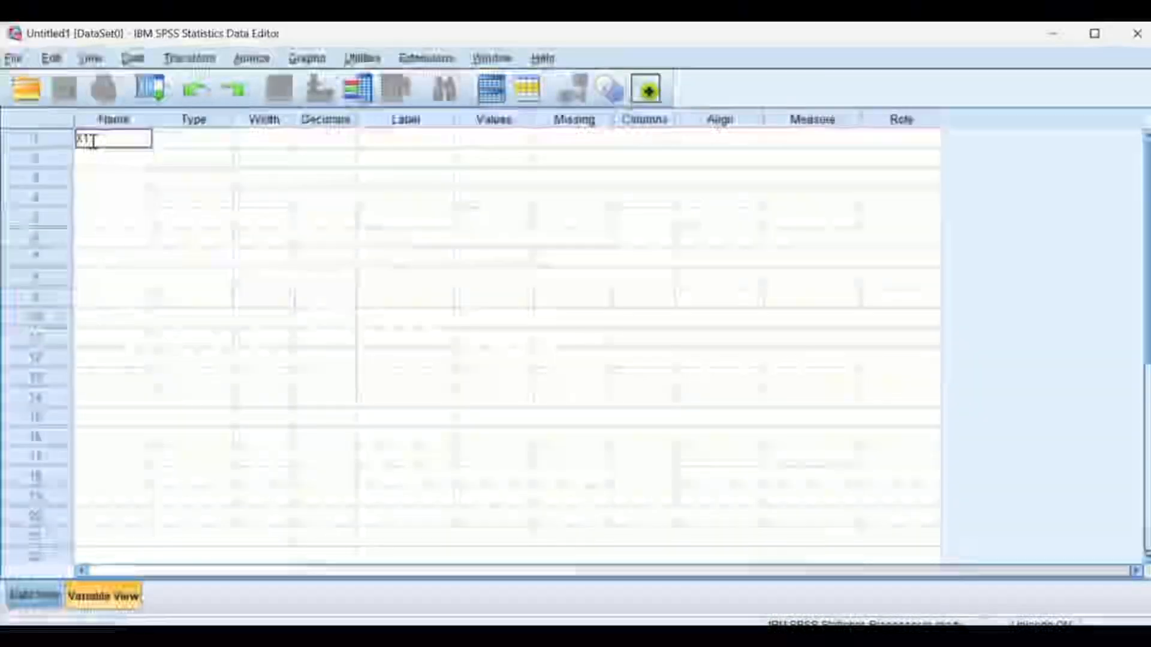
{"action": "key", "text": "Return"}
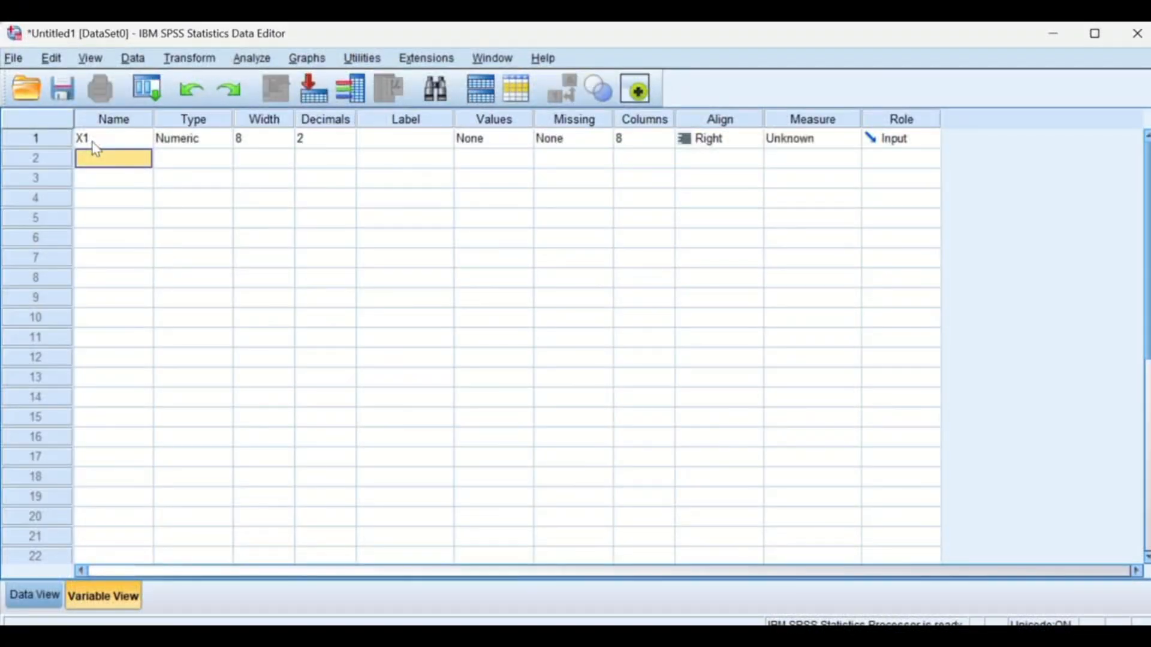
{"action": "type", "text": "X2"}
{"action": "key", "text": "Return"}
{"action": "type", "text": "Y"}
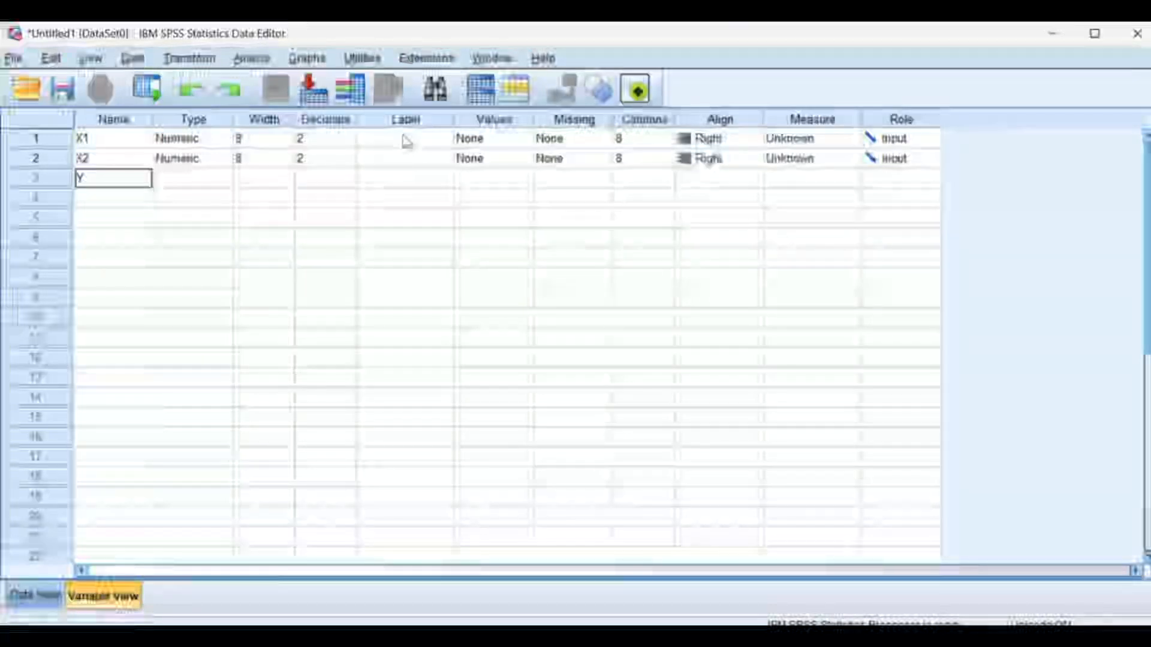
Label the variables KEMAMPUAN for X1, LINGKUNGAN KERJA for X2 and KINERJA for Y.
{"action": "left_click", "coordinate": [405, 139]}
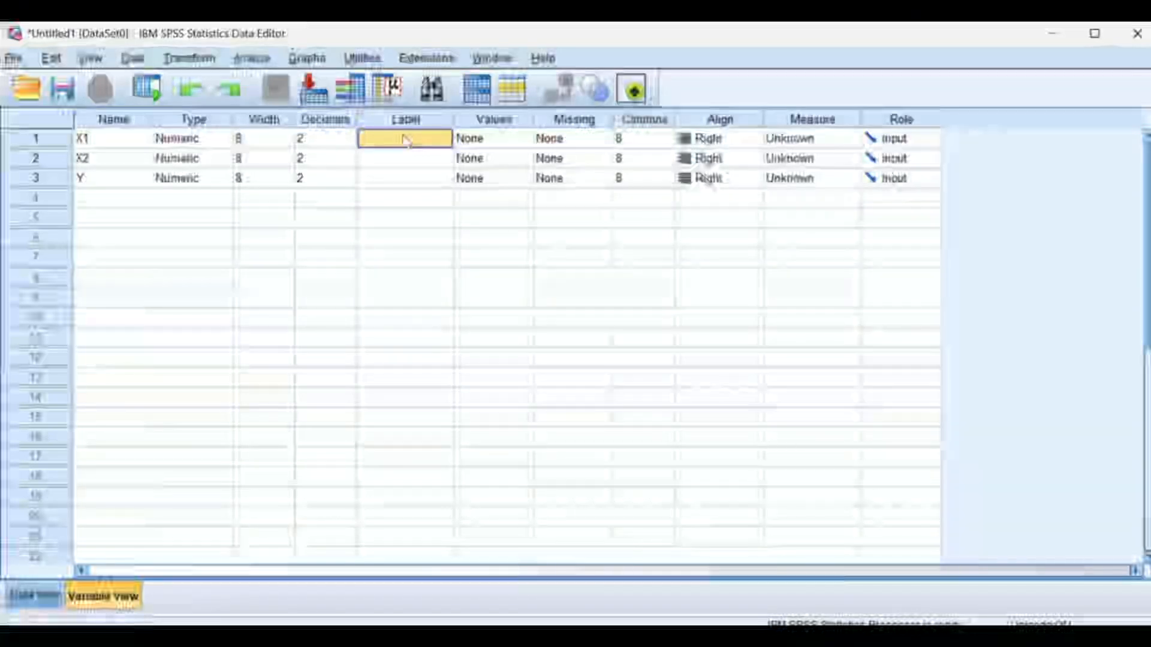
{"action": "type", "text": "KENAMPUAN"}
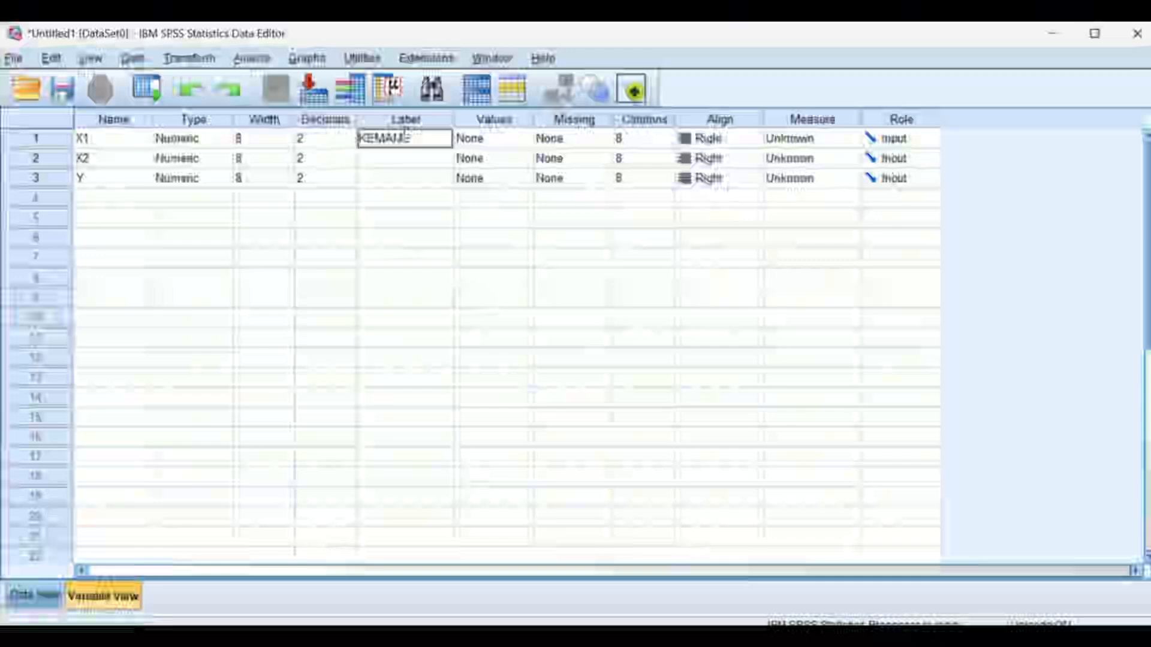
{"action": "left_click", "coordinate": [403, 161]}
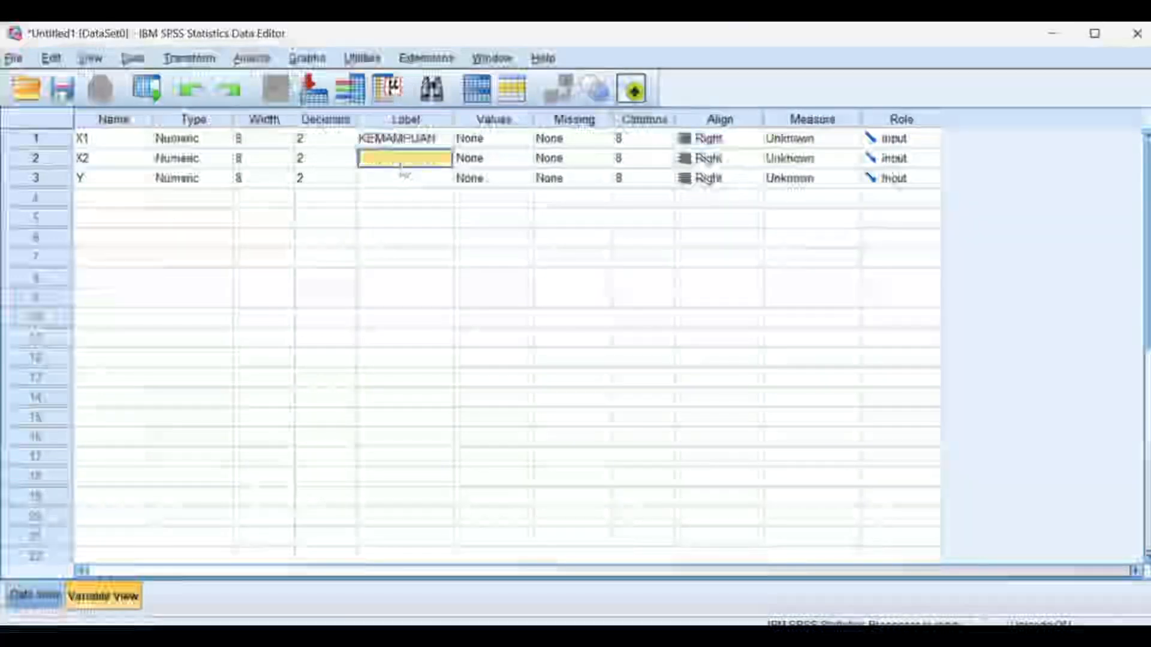
{"action": "left_click", "coordinate": [401, 163]}
{"action": "type", "text": "KUNGA"}
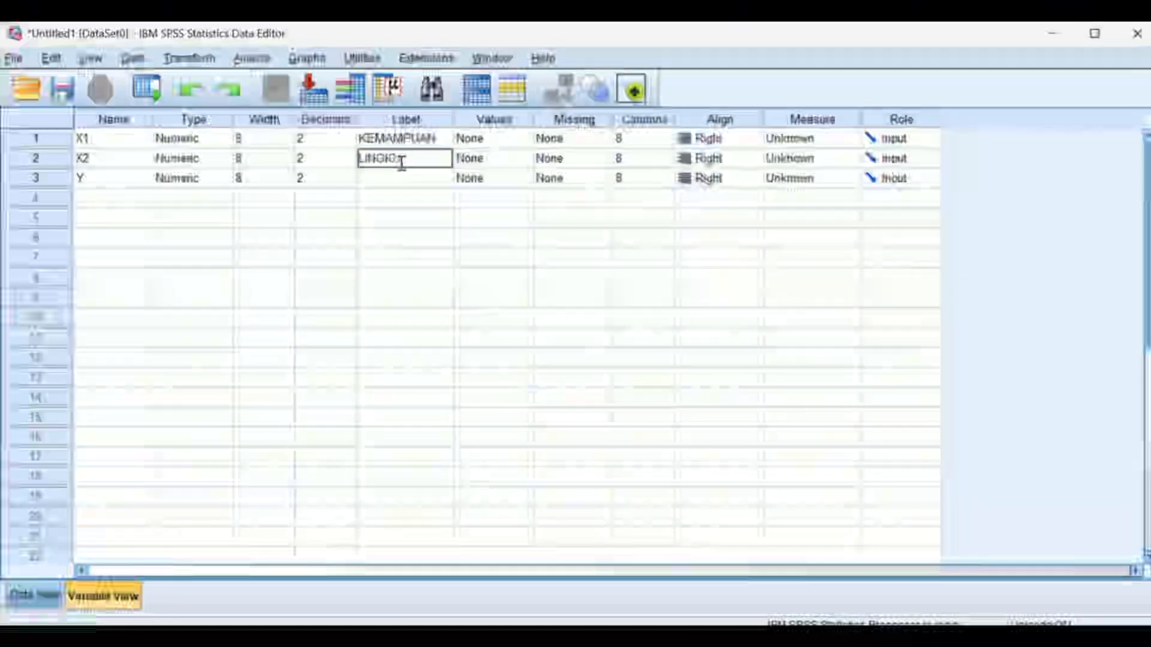
{"action": "type", "text": "N KERJA"}
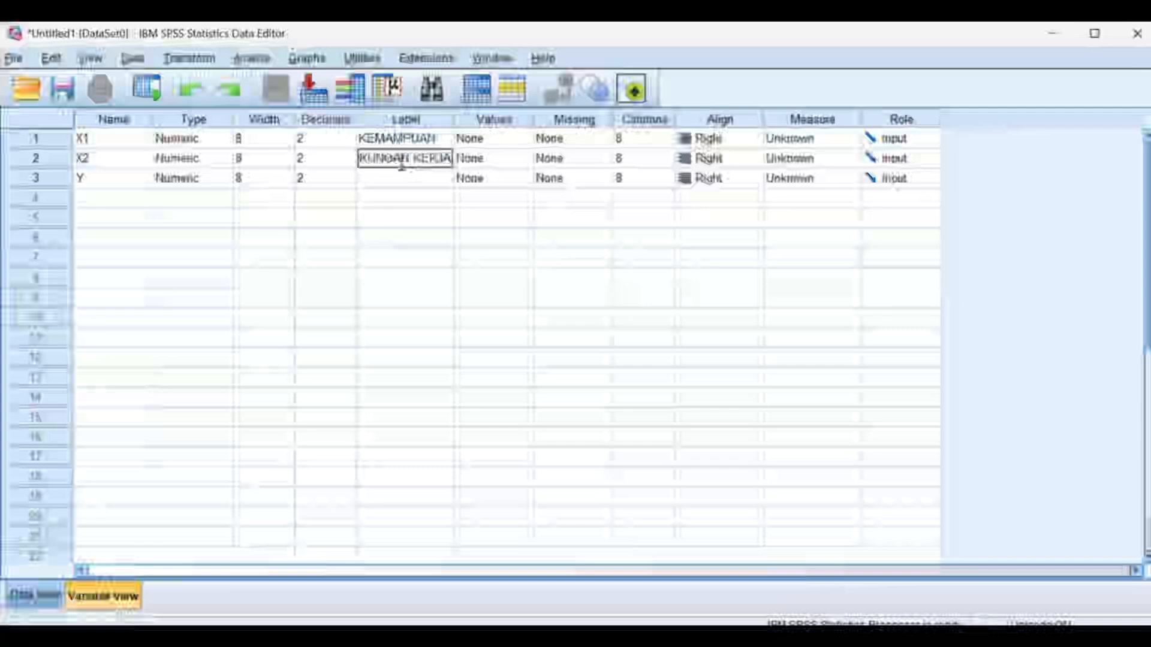
{"action": "key", "text": "Return"}
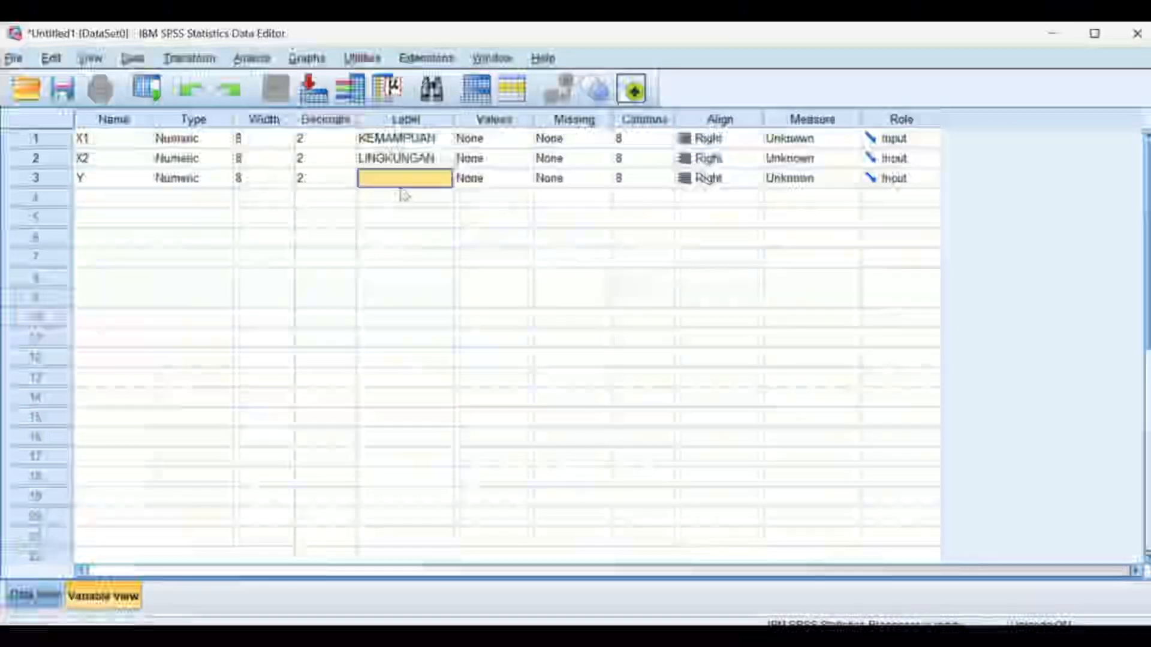
{"action": "type", "text": "KINERJA"}
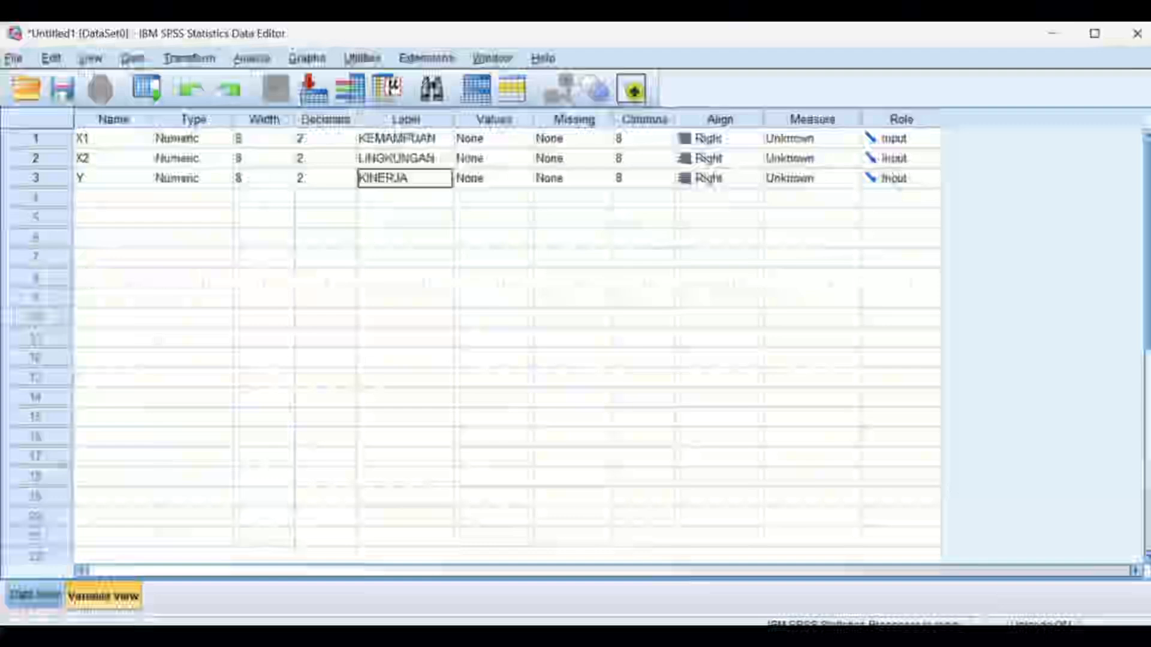
Show the SPSS data grid, then switch to the Excel workbook and copy the selected TOTAL X1 scores, cells P5 to P34, again.
{"action": "left_click", "coordinate": [35, 595]}
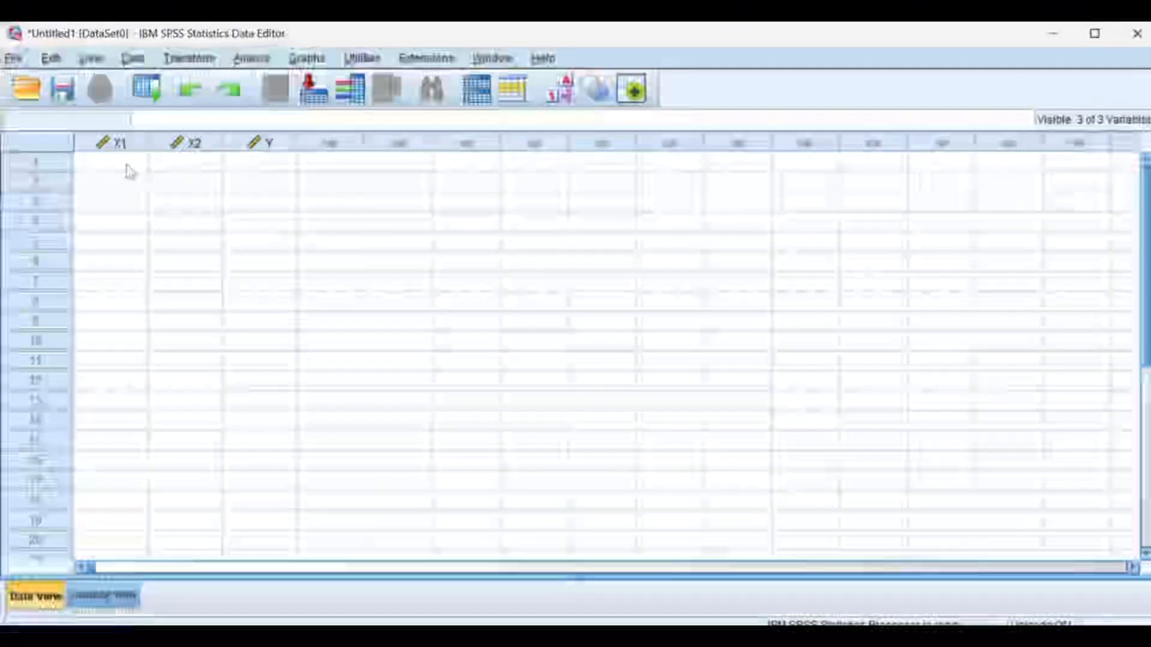
{"action": "left_click", "coordinate": [128, 168]}
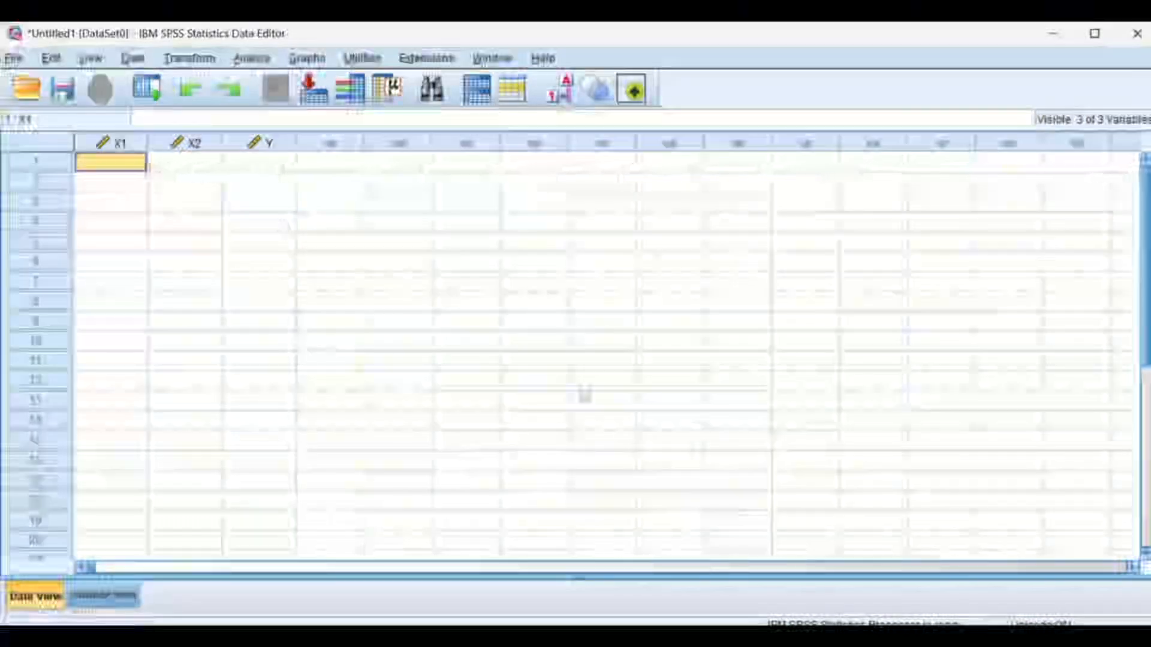
{"action": "mouse_move", "coordinate": [737, 636]}
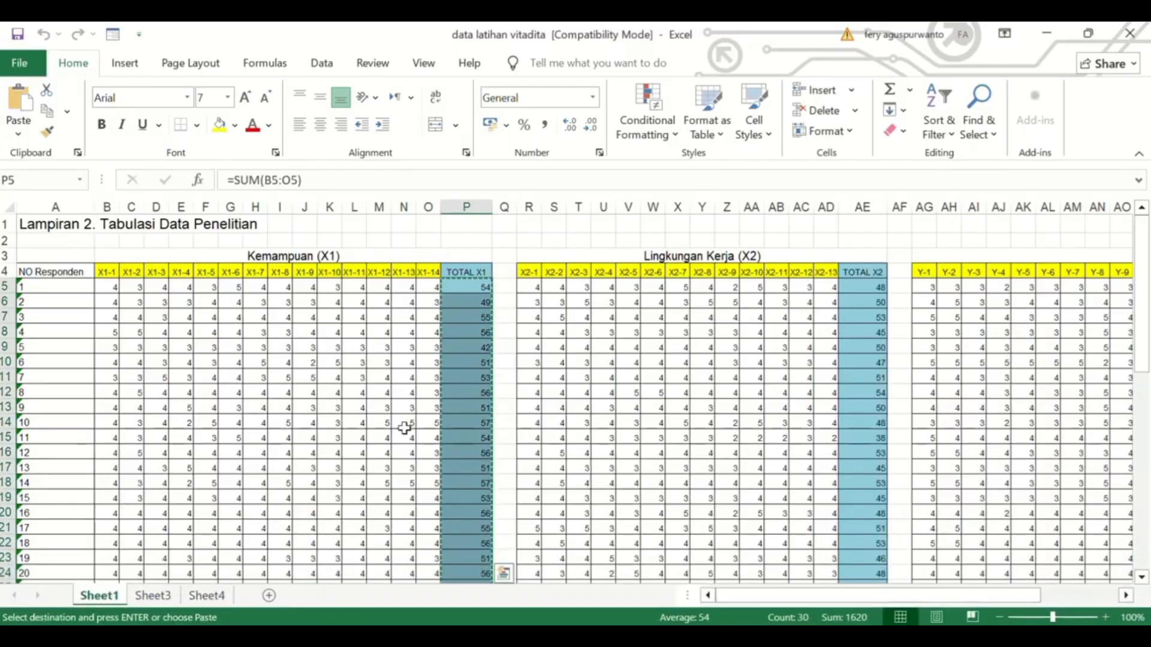
{"action": "right_click", "coordinate": [453, 298]}
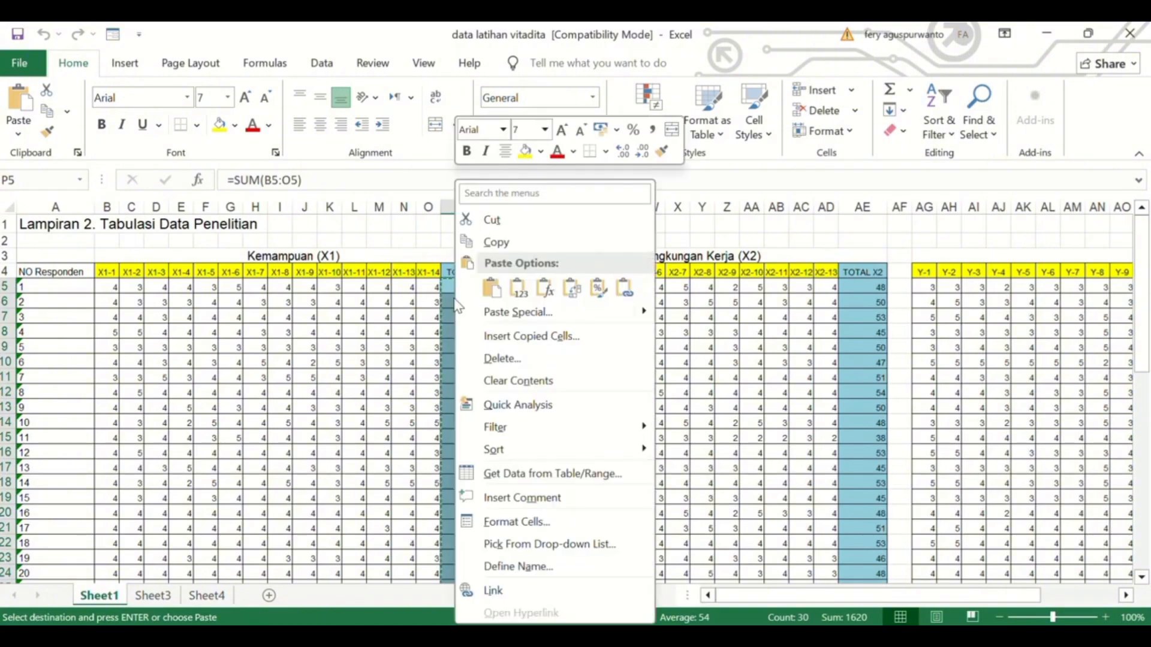
{"action": "left_click", "coordinate": [497, 239]}
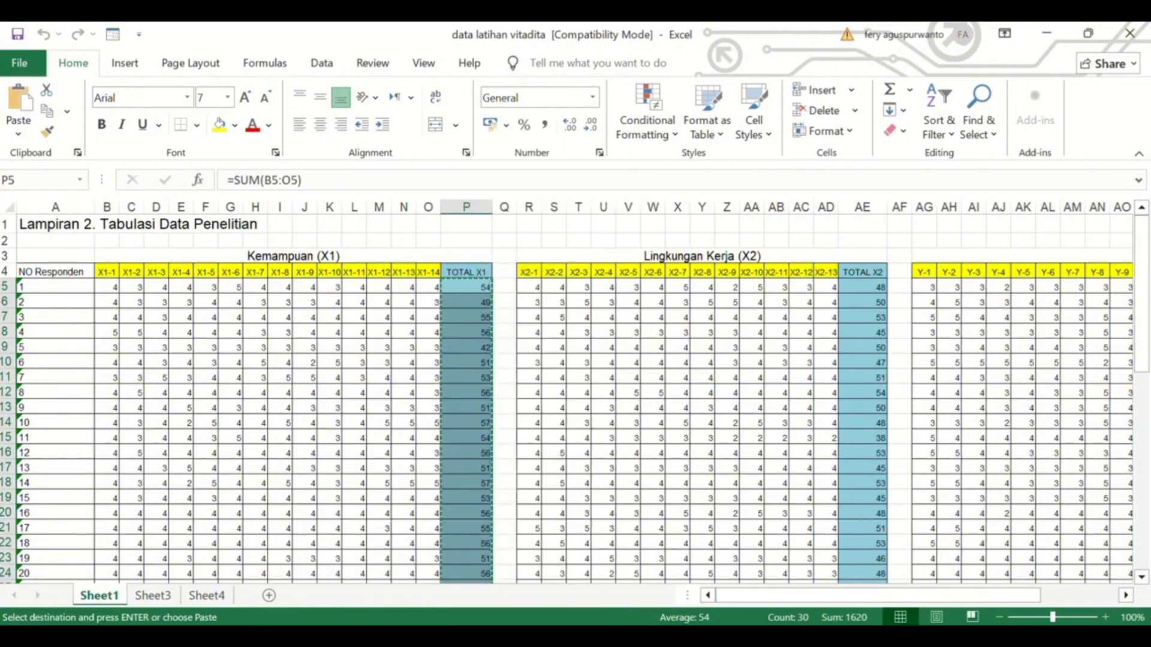
Switch to the SPSS data set and paste the copied scores into rows 1 to 30 of variable X1.
{"action": "left_click", "coordinate": [698, 636]}
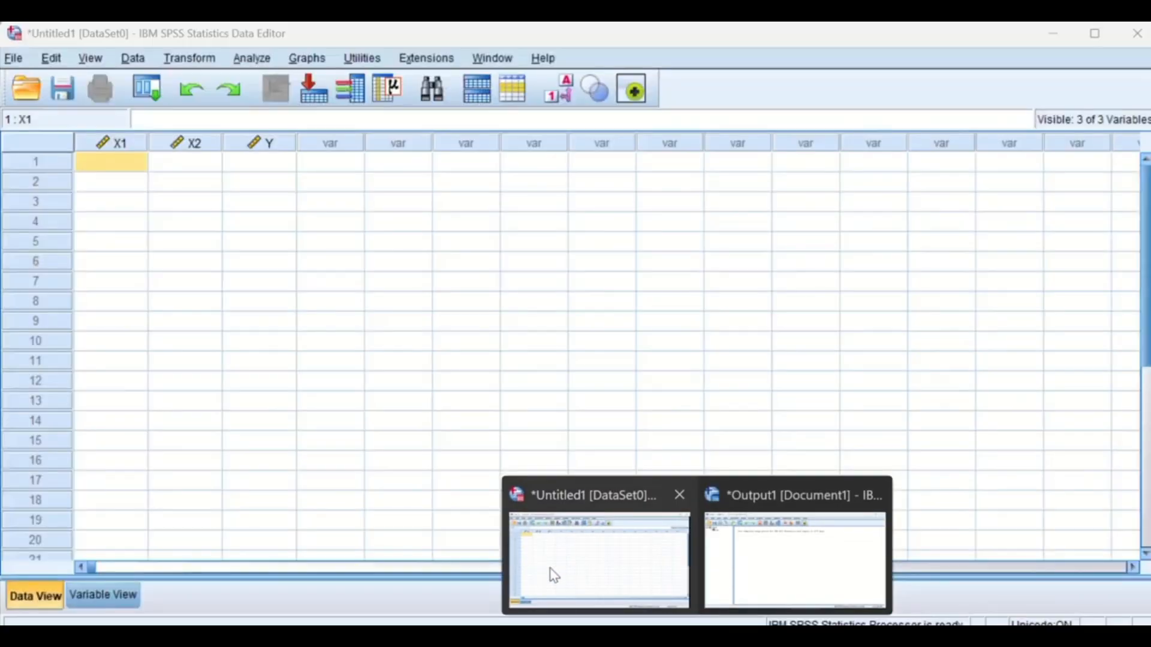
{"action": "left_click", "coordinate": [552, 573]}
{"action": "left_click_drag", "start_coordinate": [97, 170], "coordinate": [111, 495]}
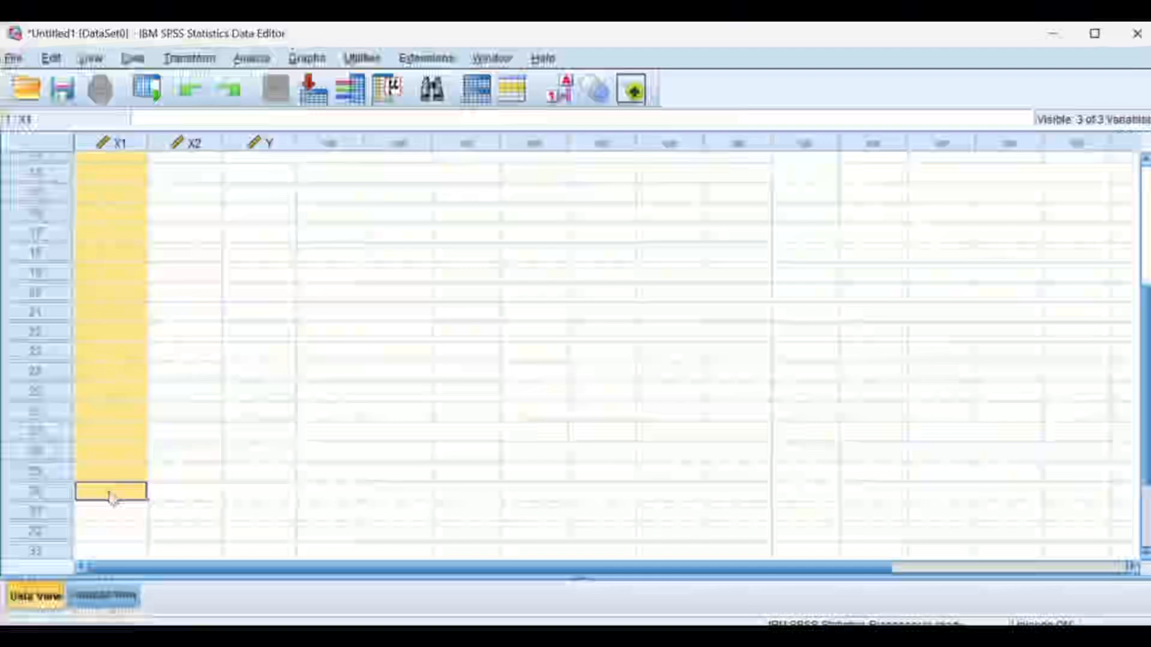
{"action": "right_click", "coordinate": [111, 499]}
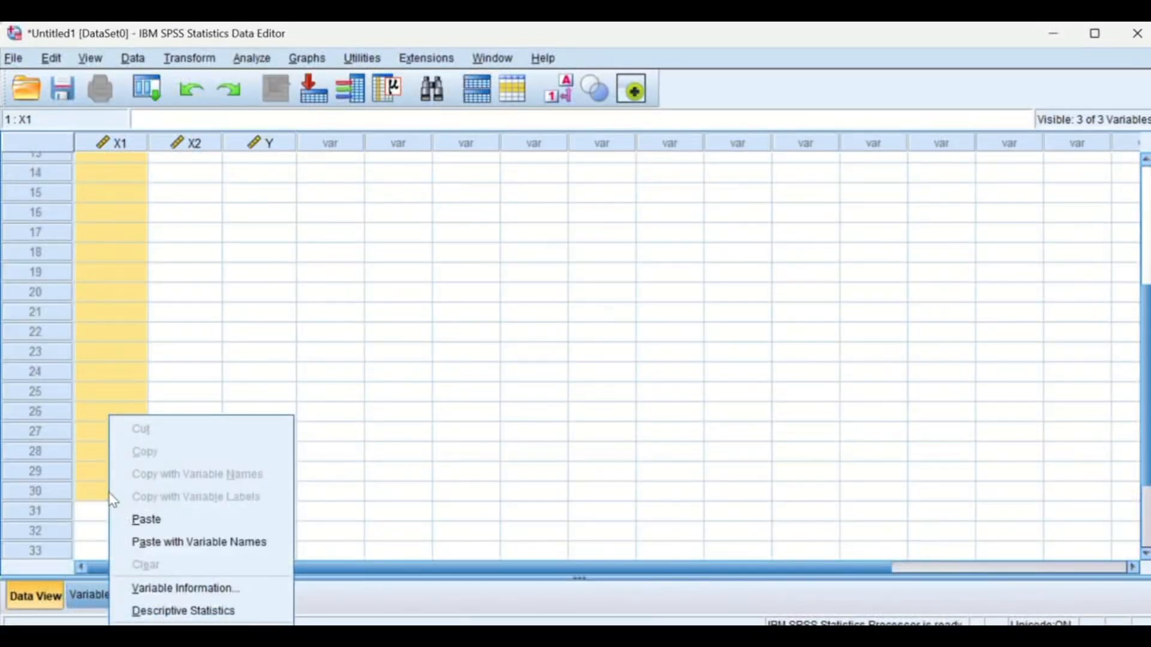
{"action": "left_click", "coordinate": [157, 522]}
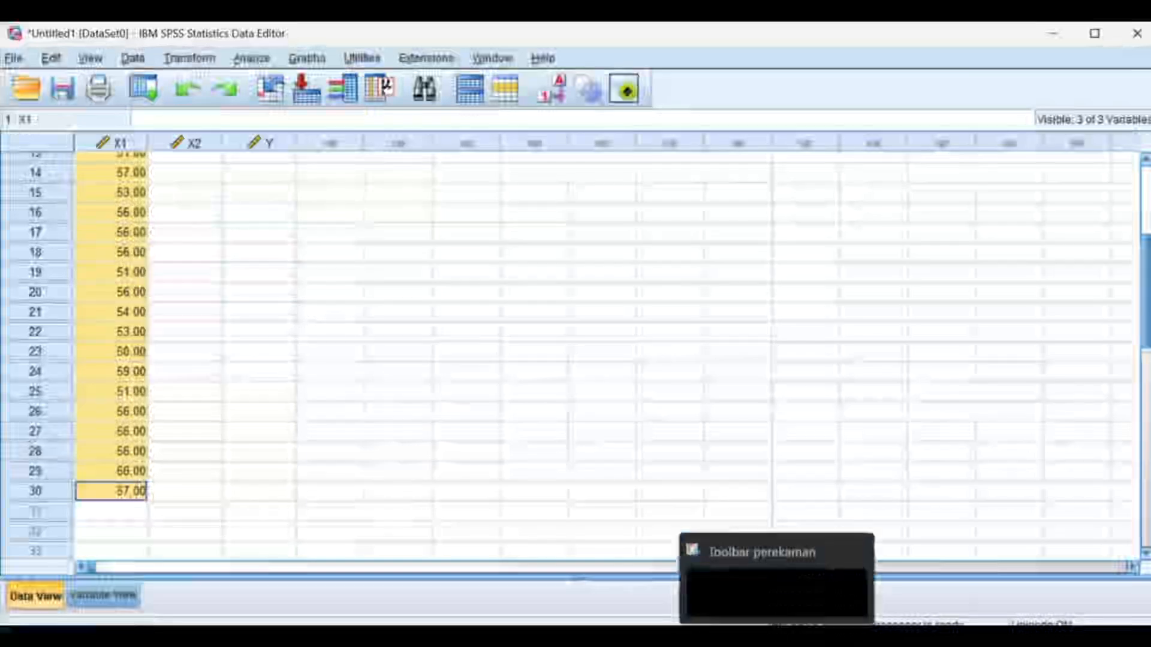
Switch to the Excel workbook and copy the TOTAL X2 scores of all 30 respondents, cells AE5 to AE34.
{"action": "left_click", "coordinate": [737, 636]}
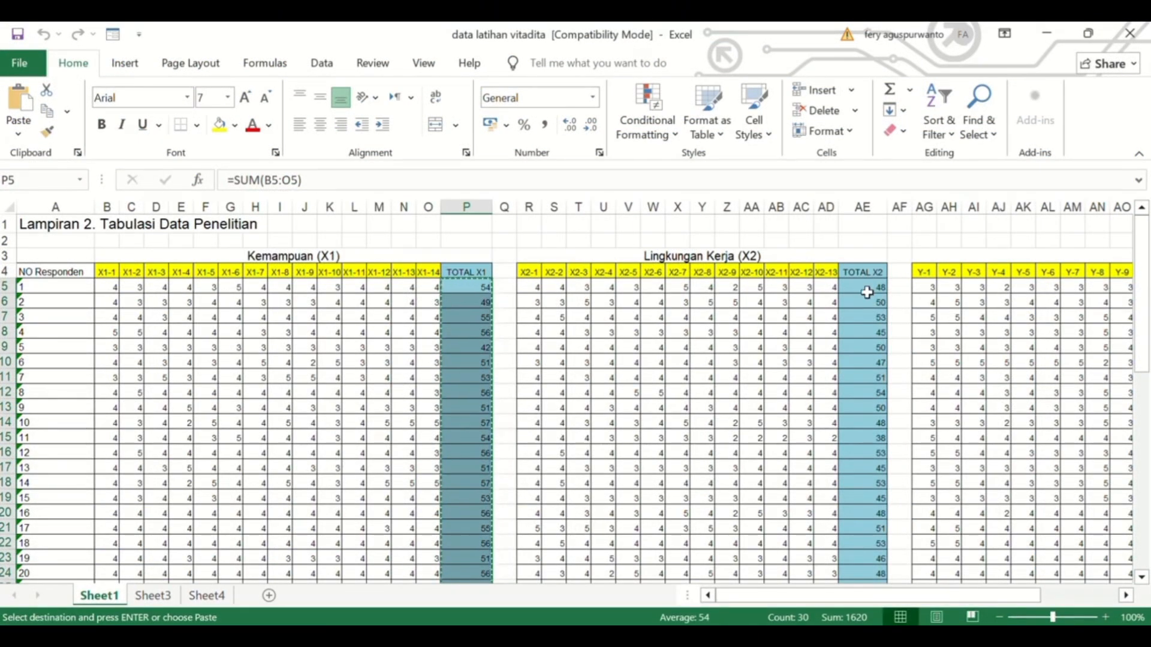
{"action": "left_click_drag", "start_coordinate": [869, 301], "coordinate": [876, 555]}
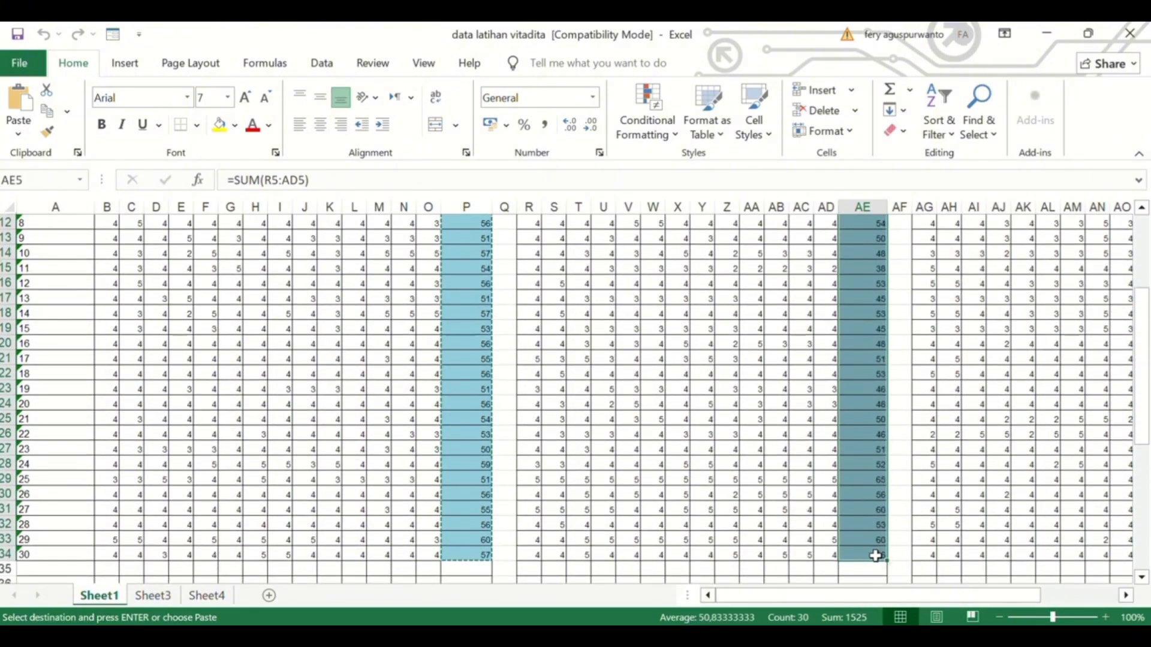
{"action": "right_click", "coordinate": [875, 555]}
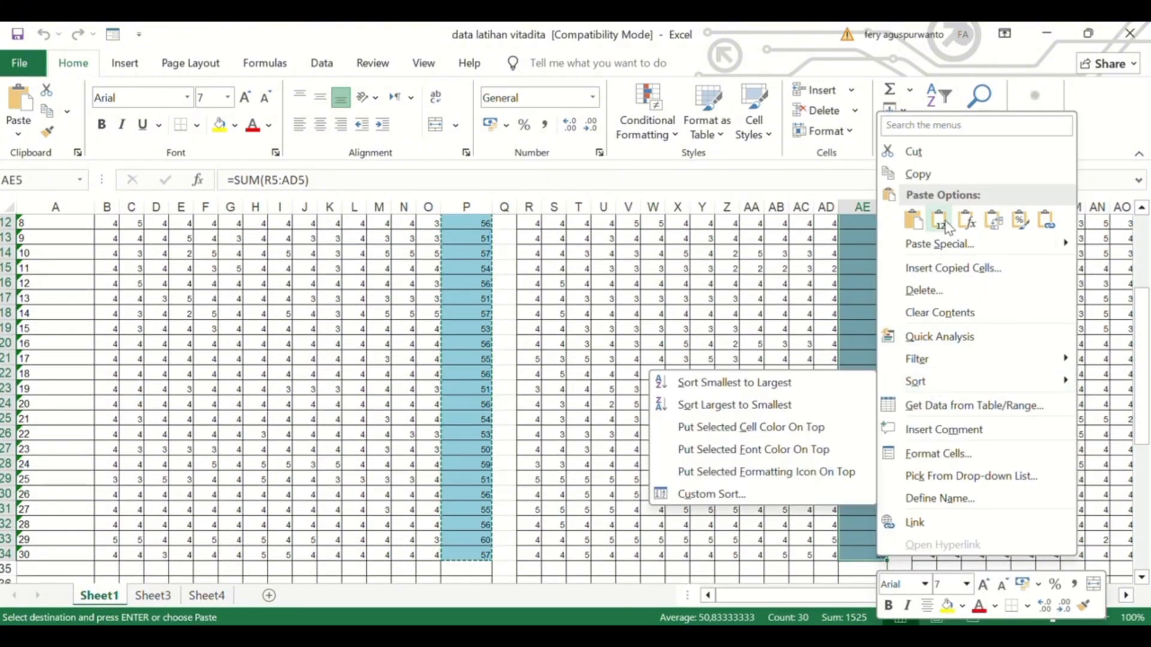
{"action": "left_click", "coordinate": [940, 174]}
{"action": "scroll", "coordinate": [939, 168], "scroll_direction": "up", "scroll_amount": 2}
{"action": "scroll", "coordinate": [840, 300], "scroll_direction": "up", "scroll_amount": 2}
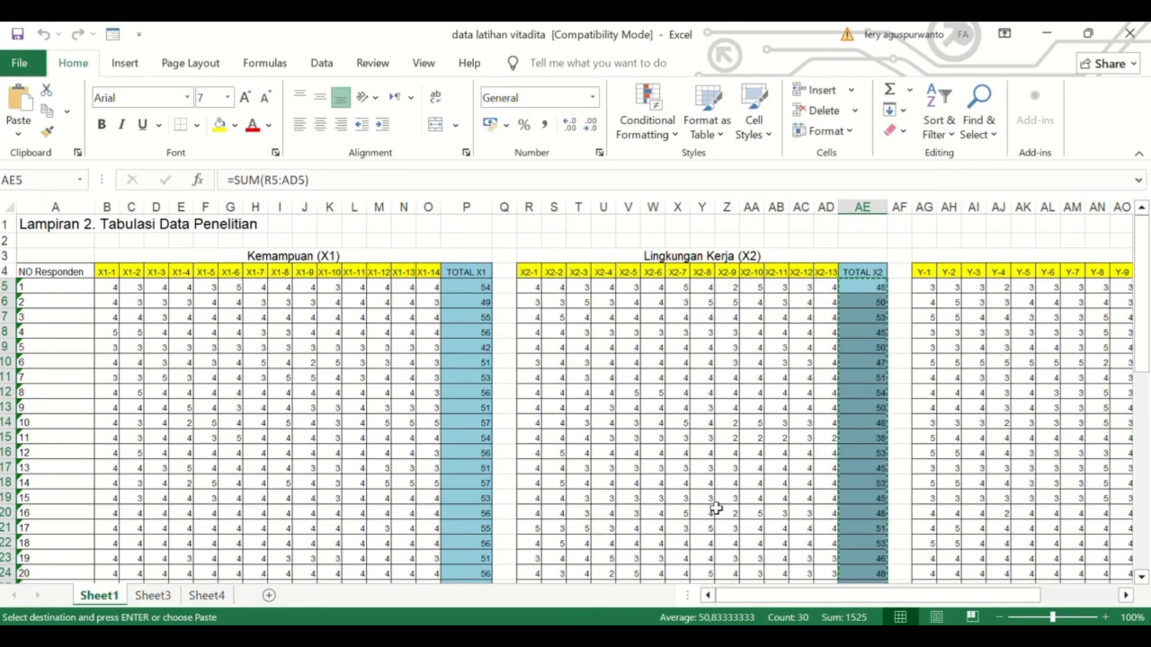
Switch to the SPSS data set and paste the copied scores into rows 1 to 30 of variable X2.
{"action": "mouse_move", "coordinate": [695, 635]}
{"action": "left_click", "coordinate": [624, 596]}
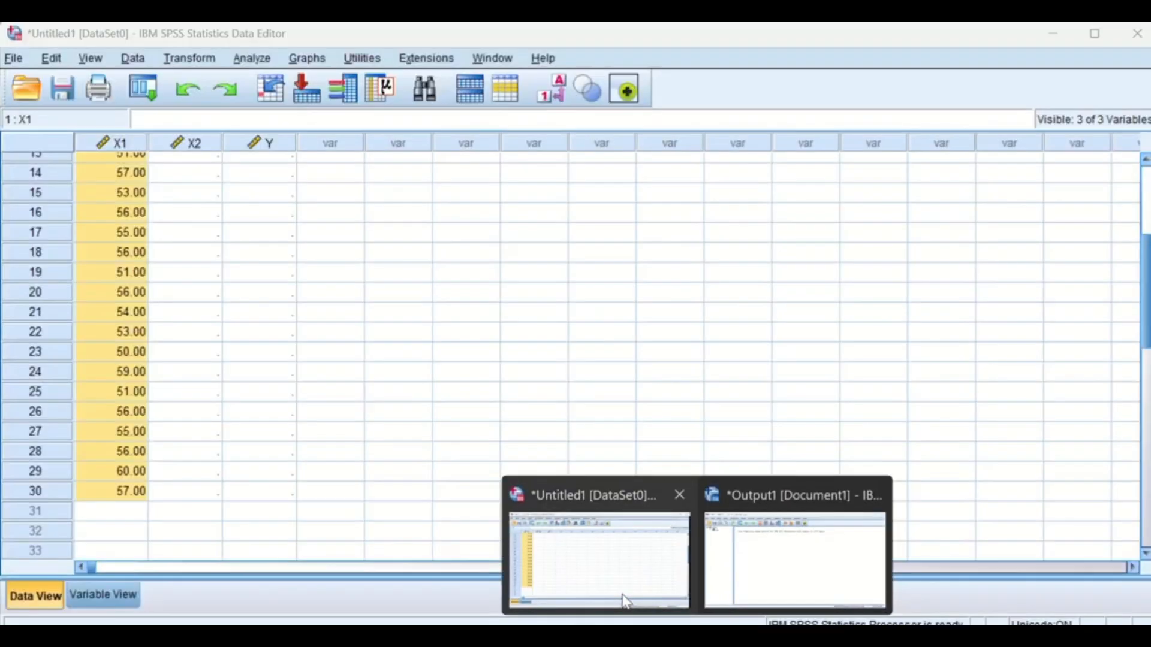
{"action": "scroll", "coordinate": [175, 275], "scroll_direction": "down", "scroll_amount": 1}
{"action": "scroll", "coordinate": [175, 276], "scroll_direction": "up", "scroll_amount": 3}
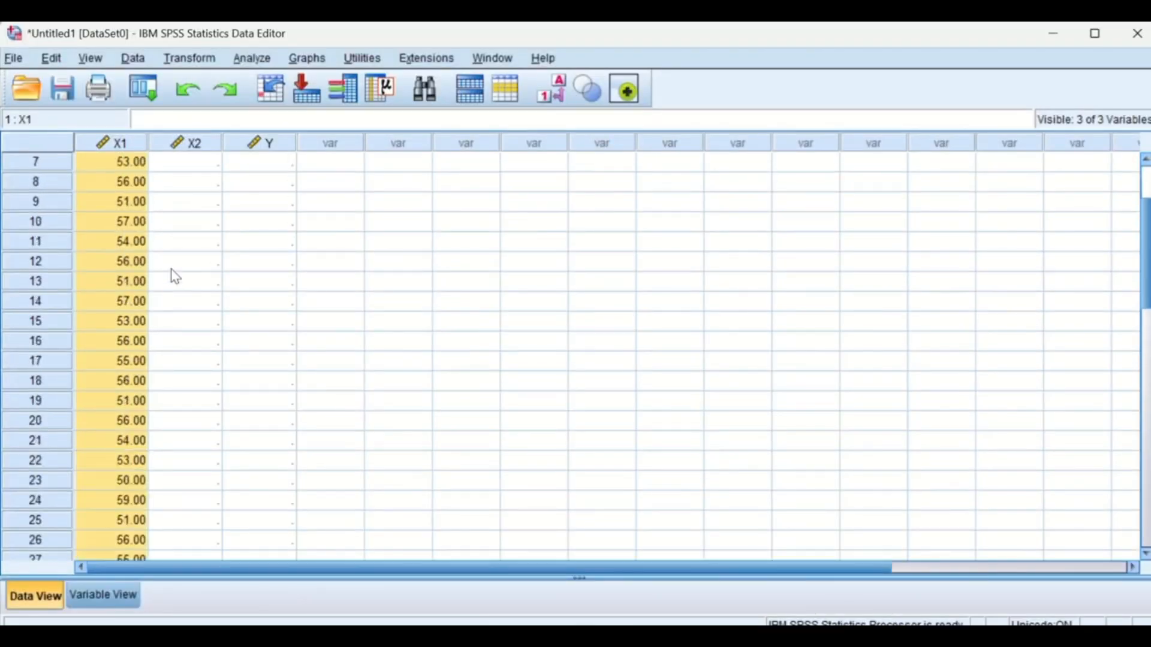
{"action": "scroll", "coordinate": [175, 275], "scroll_direction": "up", "scroll_amount": 2}
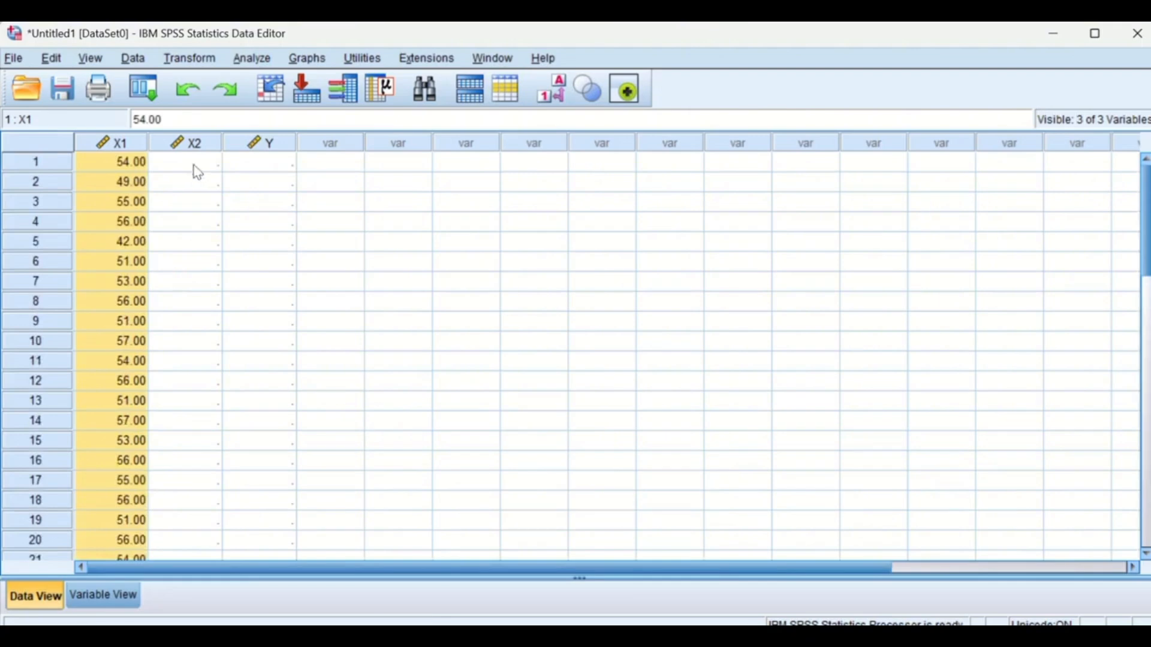
{"action": "left_click_drag", "start_coordinate": [197, 172], "coordinate": [182, 541]}
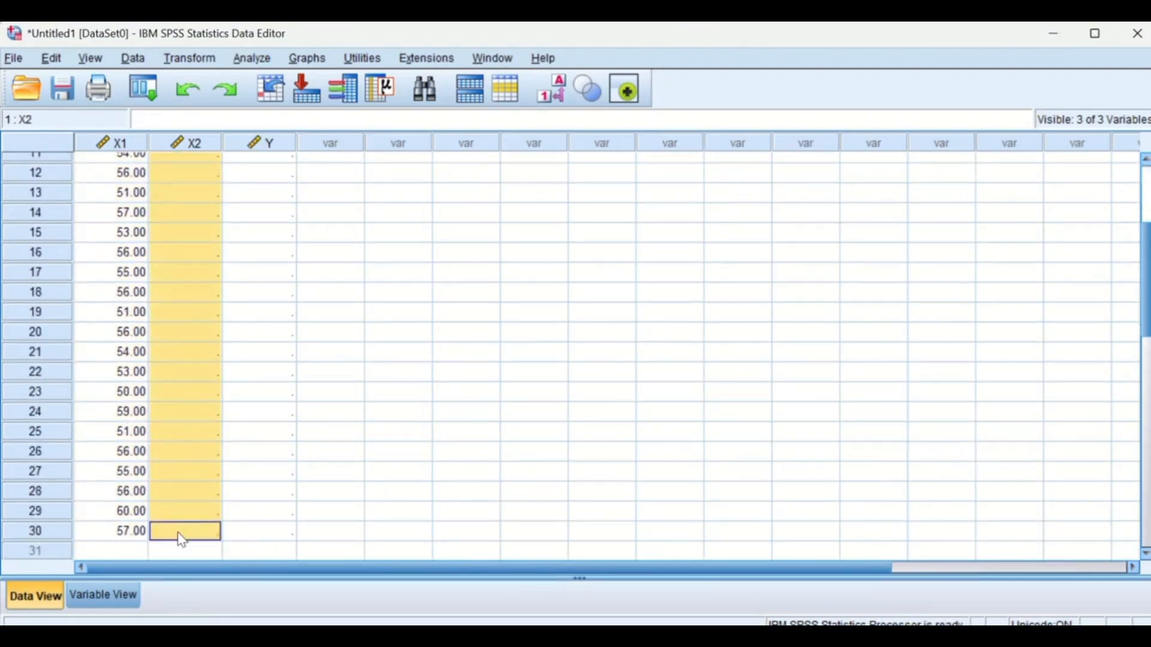
{"action": "right_click", "coordinate": [183, 536]}
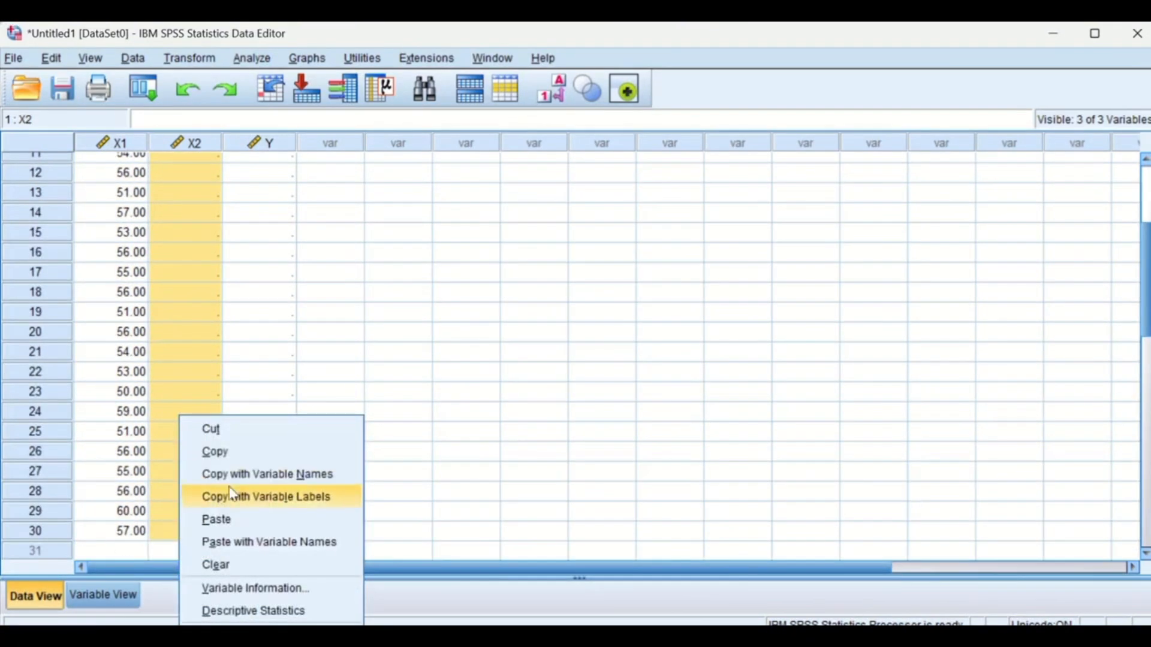
{"action": "left_click", "coordinate": [239, 523]}
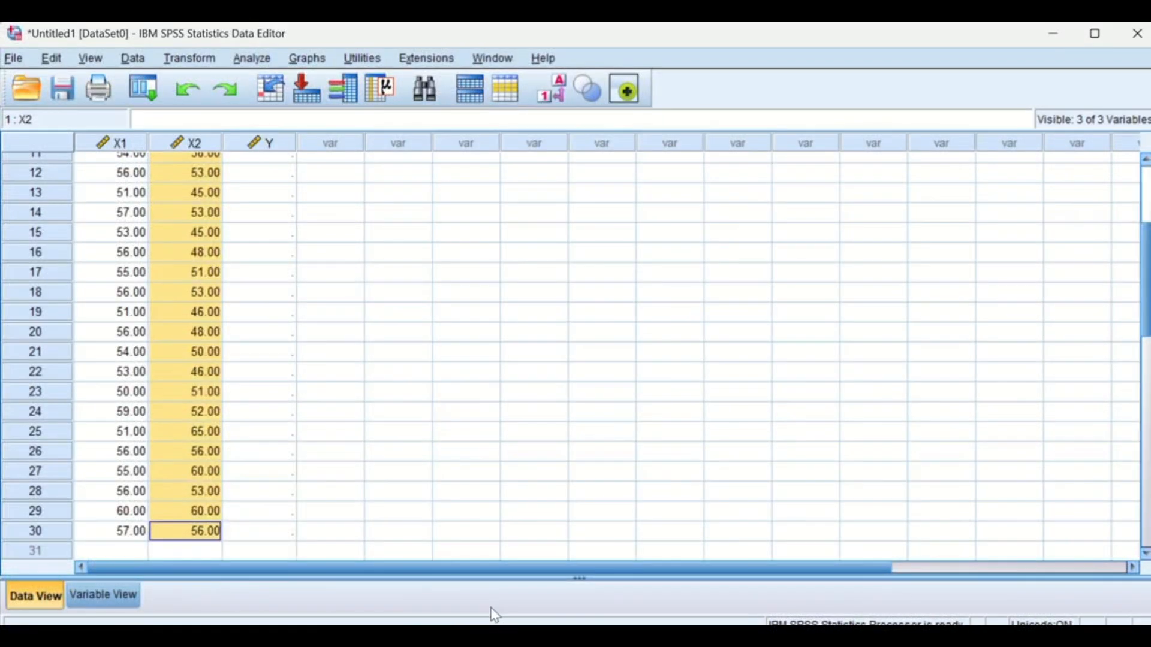
Switch to the Excel workbook and copy the TOTAL Y scores of all 30 respondents, cells AZ5 to AZ34.
{"action": "left_click", "coordinate": [743, 587]}
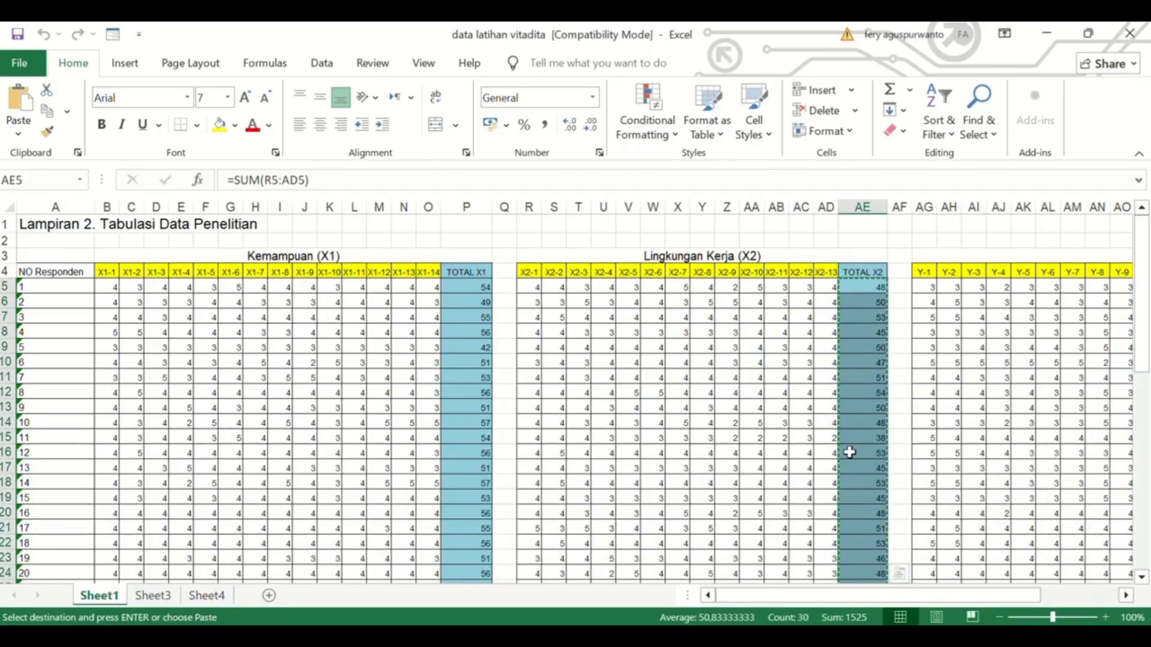
{"action": "scroll", "coordinate": [850, 452], "scroll_direction": "right", "scroll_amount": 5}
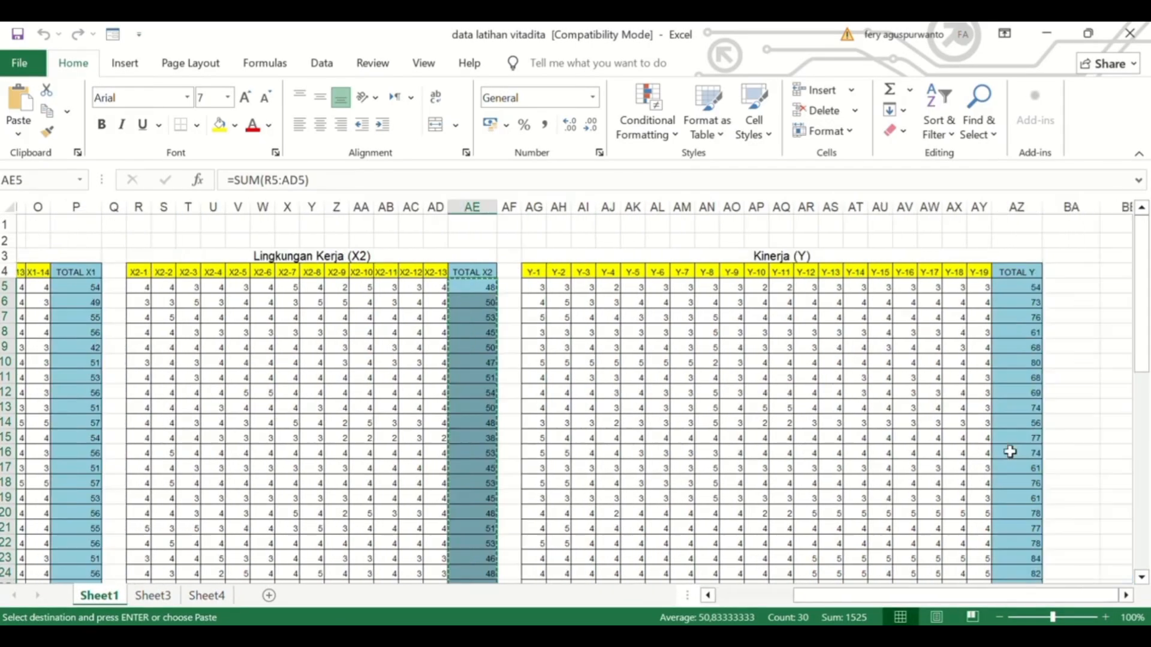
{"action": "left_click_drag", "start_coordinate": [1026, 287], "coordinate": [1021, 552]}
{"action": "right_click", "coordinate": [1020, 553]}
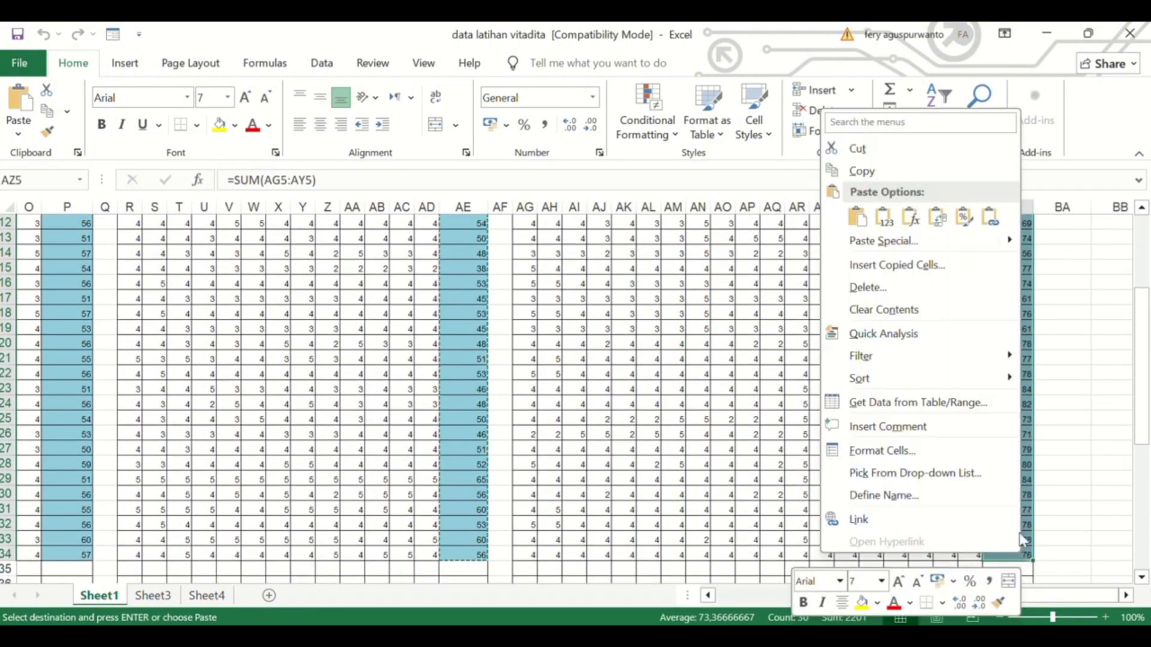
{"action": "left_click", "coordinate": [891, 162]}
Switch to the SPSS data set and paste the copied scores into rows 1 to 30 of variable Y.
{"action": "left_click", "coordinate": [695, 636]}
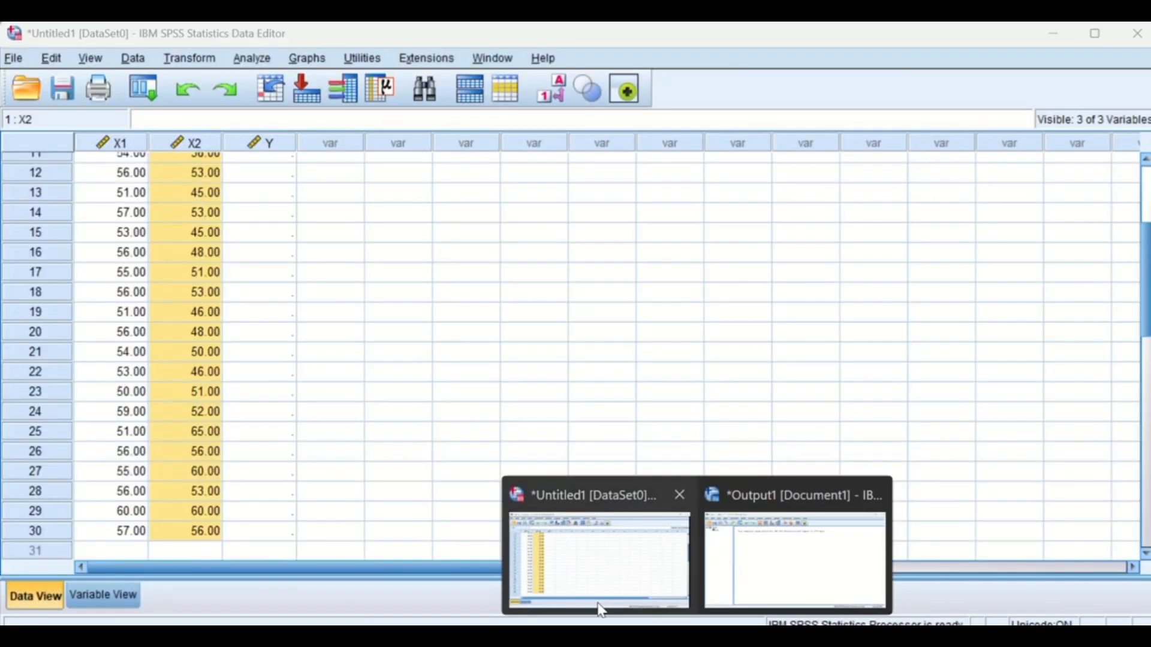
{"action": "left_click", "coordinate": [598, 602]}
{"action": "scroll", "coordinate": [308, 375], "scroll_direction": "down", "scroll_amount": 2}
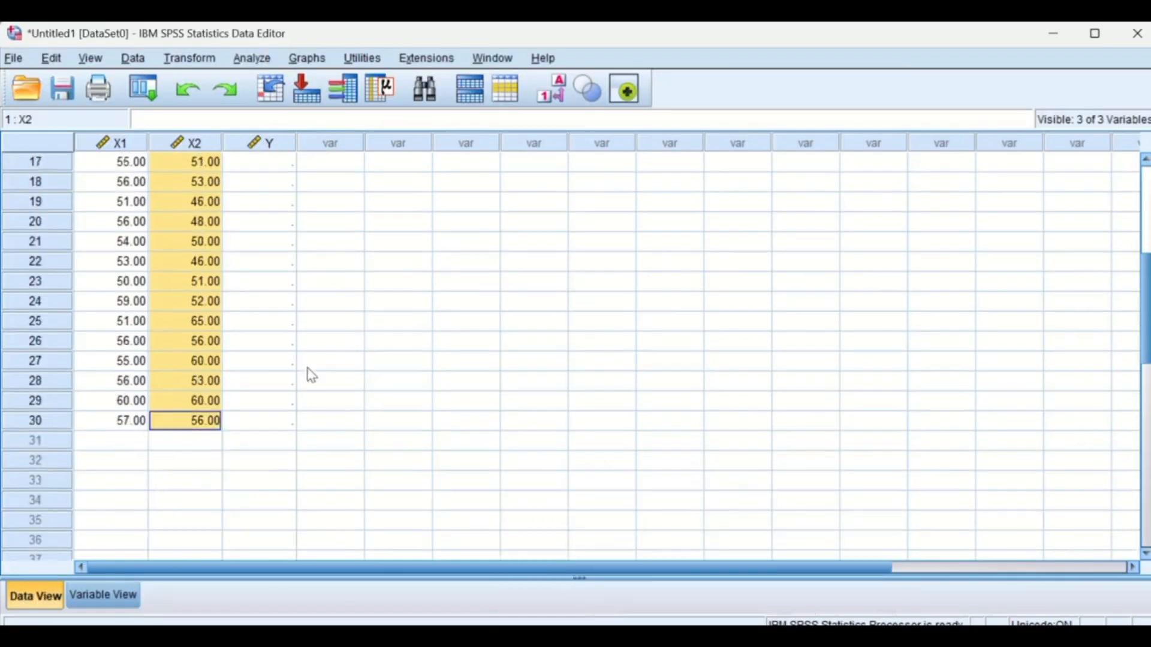
{"action": "scroll", "coordinate": [312, 375], "scroll_direction": "up", "scroll_amount": 2}
{"action": "scroll", "coordinate": [312, 375], "scroll_direction": "up", "scroll_amount": 4}
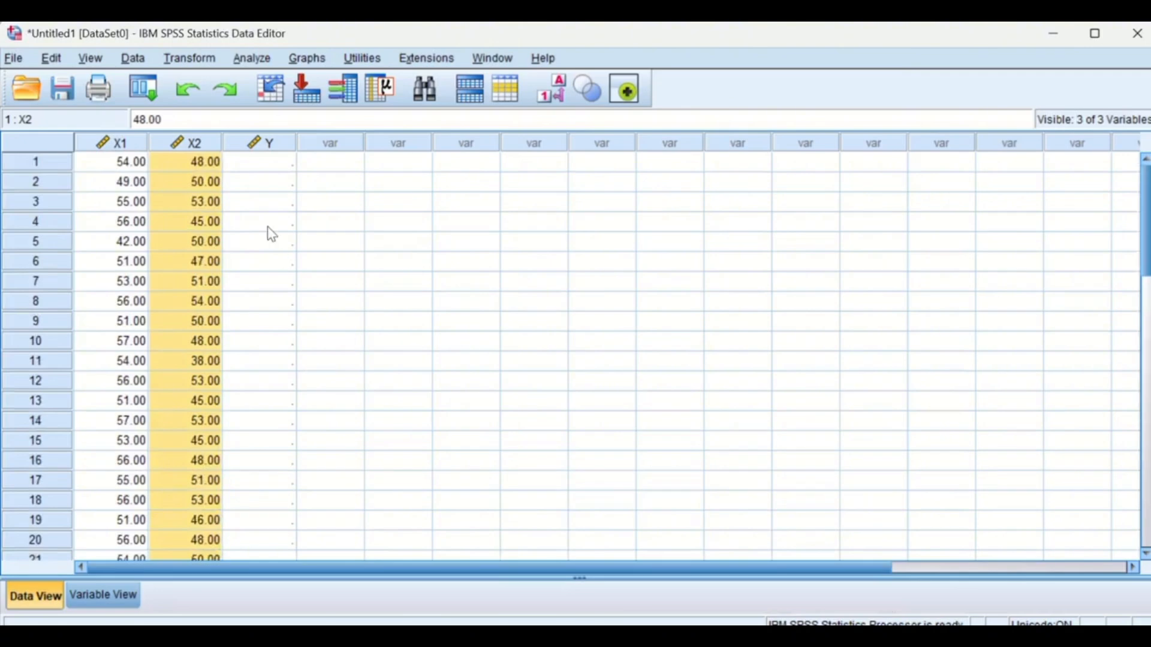
{"action": "left_click_drag", "start_coordinate": [257, 164], "coordinate": [266, 332]}
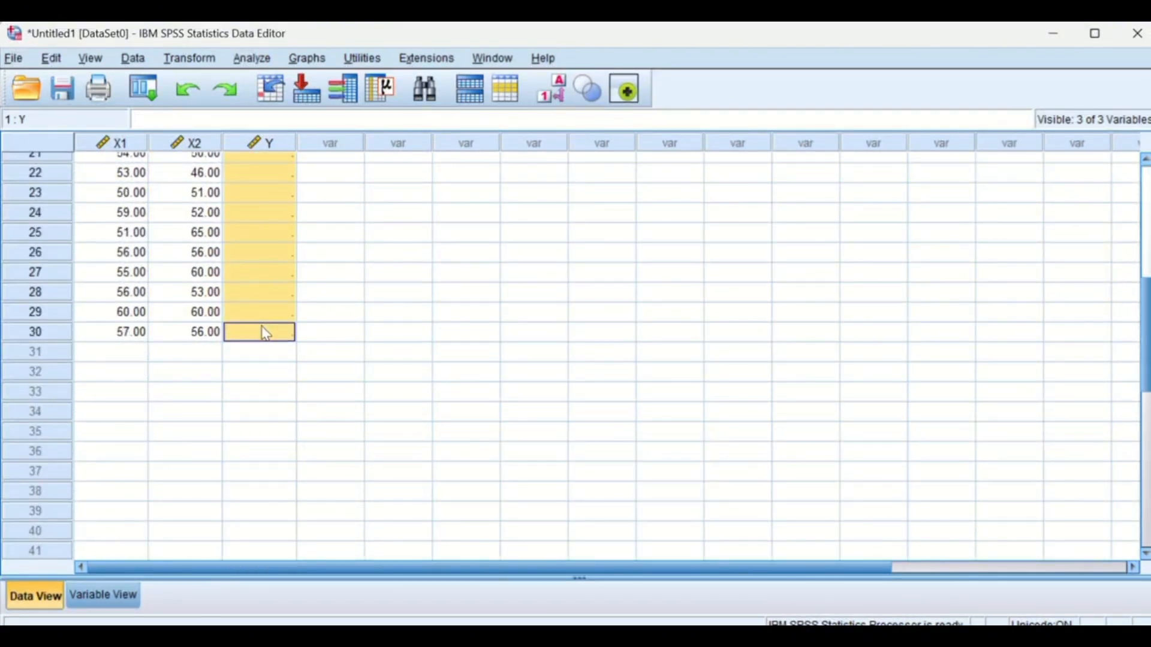
{"action": "right_click", "coordinate": [265, 333]}
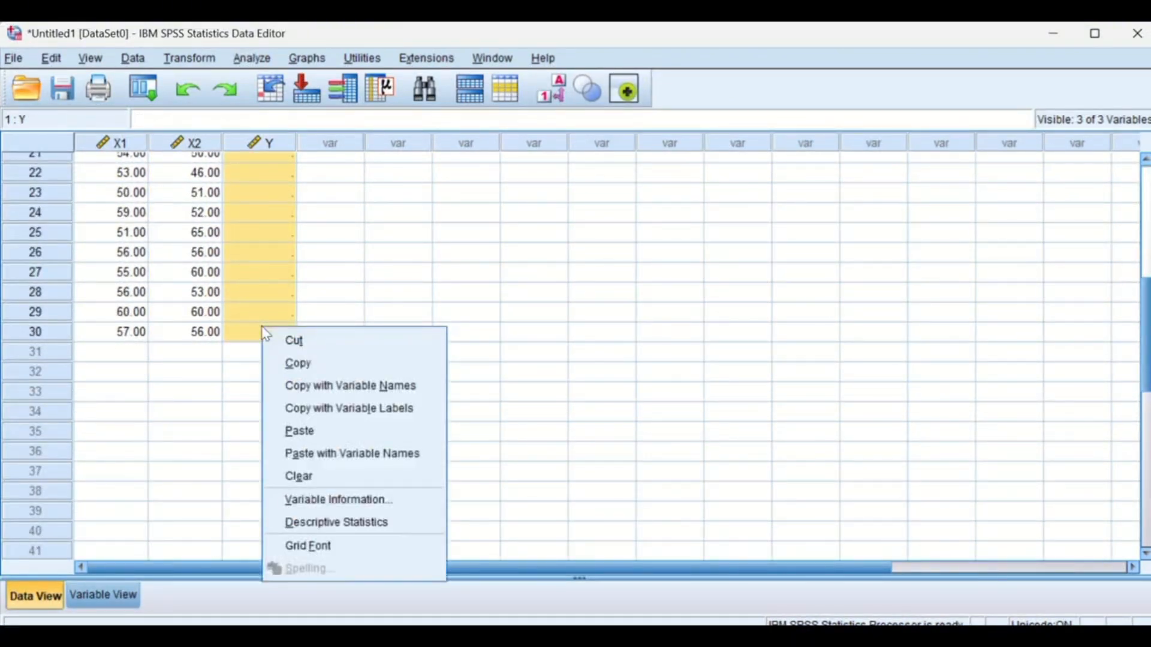
{"action": "left_click", "coordinate": [311, 440]}
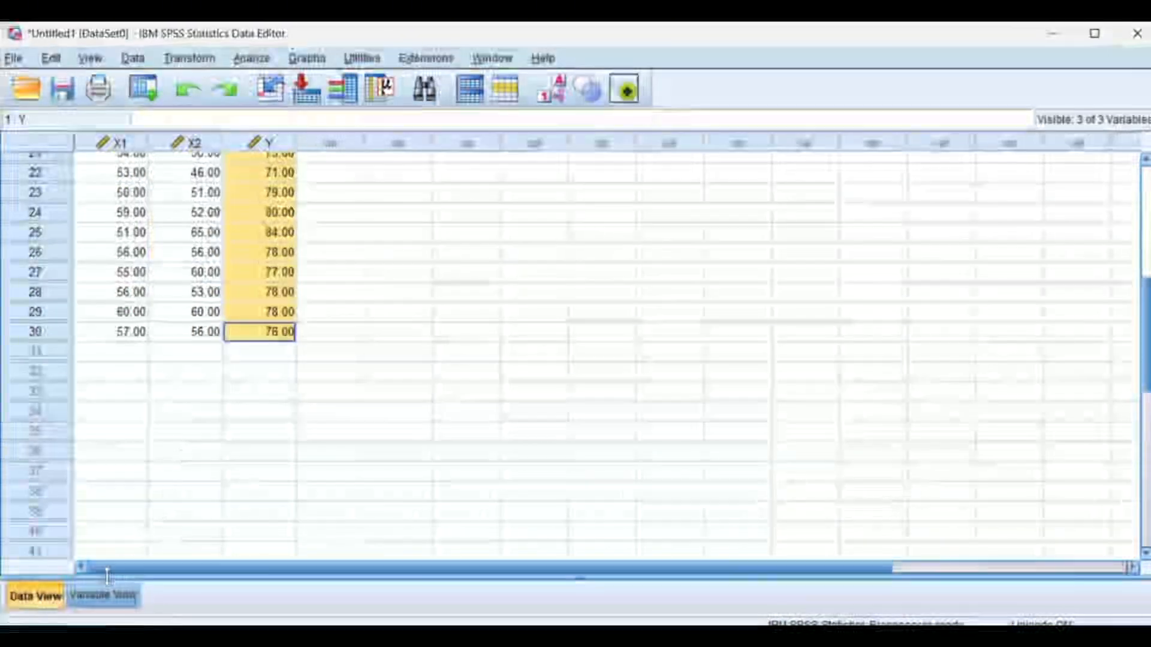
Check the variable definitions and return to the data grid.
{"action": "left_click", "coordinate": [102, 593]}
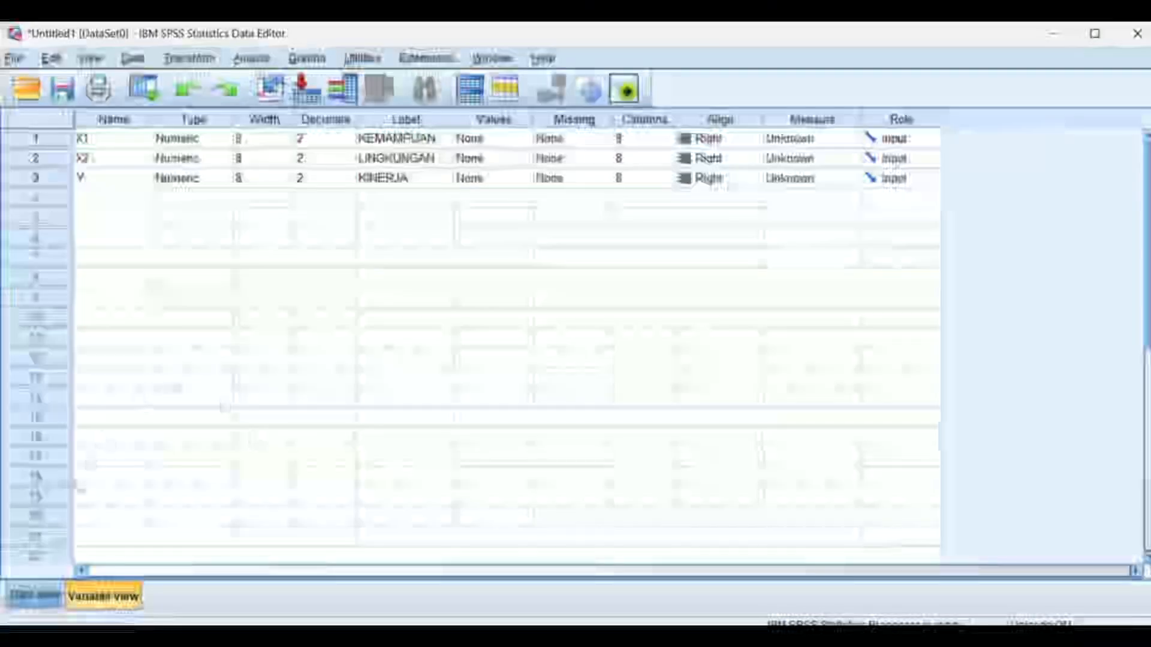
{"action": "left_click", "coordinate": [30, 597]}
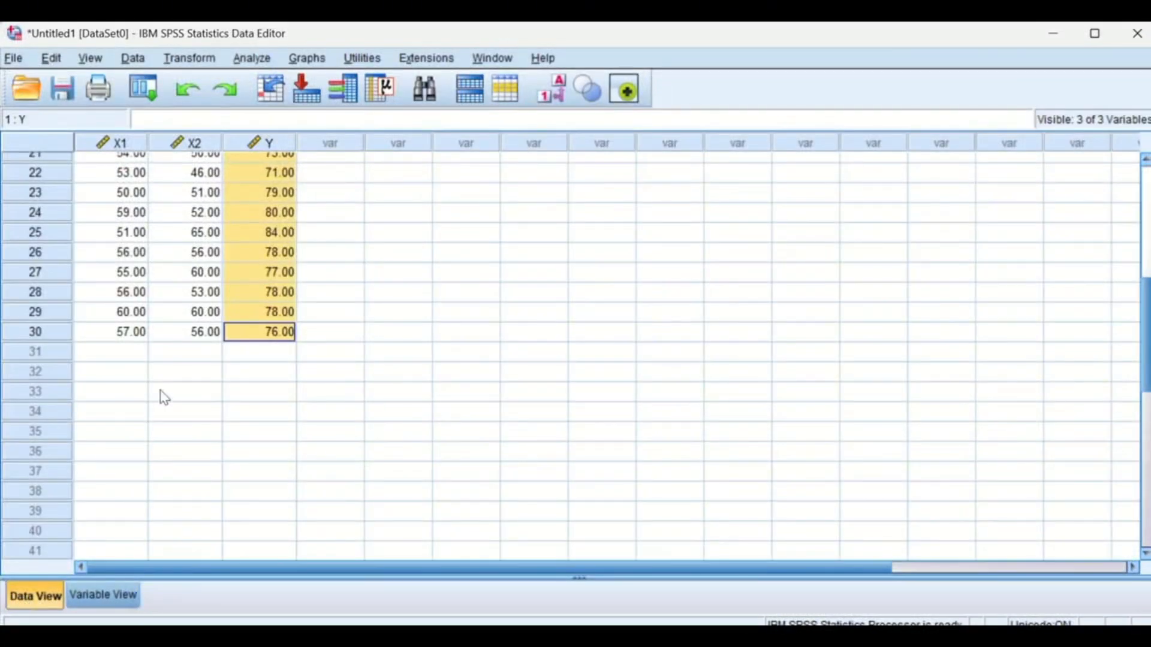
Set up a Descriptives analysis with KEMAMPUAN [X1], LINGKUNGAN KERJA and KINERJA [Y] as its variables.
{"action": "left_click", "coordinate": [257, 58]}
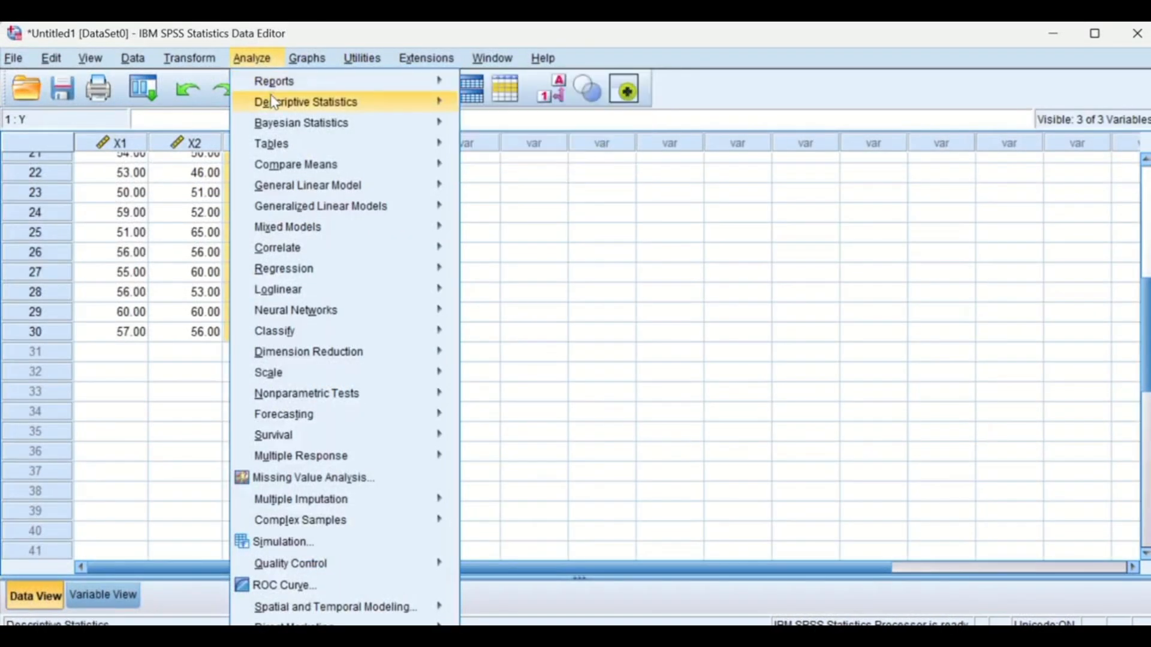
{"action": "mouse_move", "coordinate": [275, 103]}
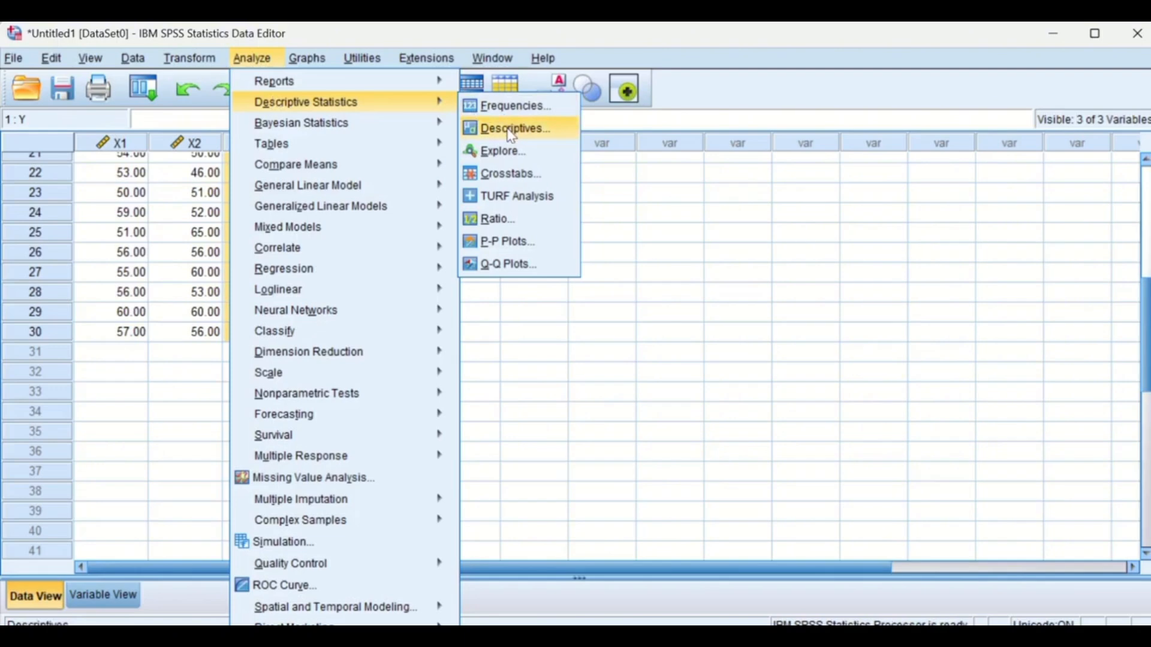
{"action": "left_click", "coordinate": [510, 128]}
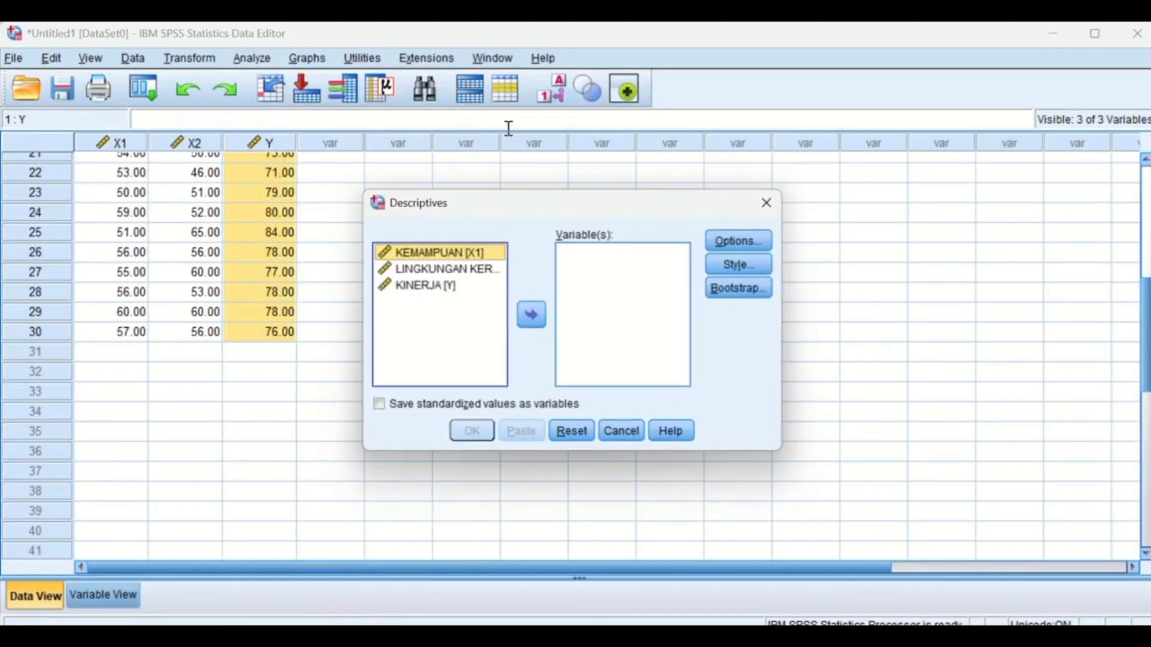
{"action": "left_click", "coordinate": [527, 316]}
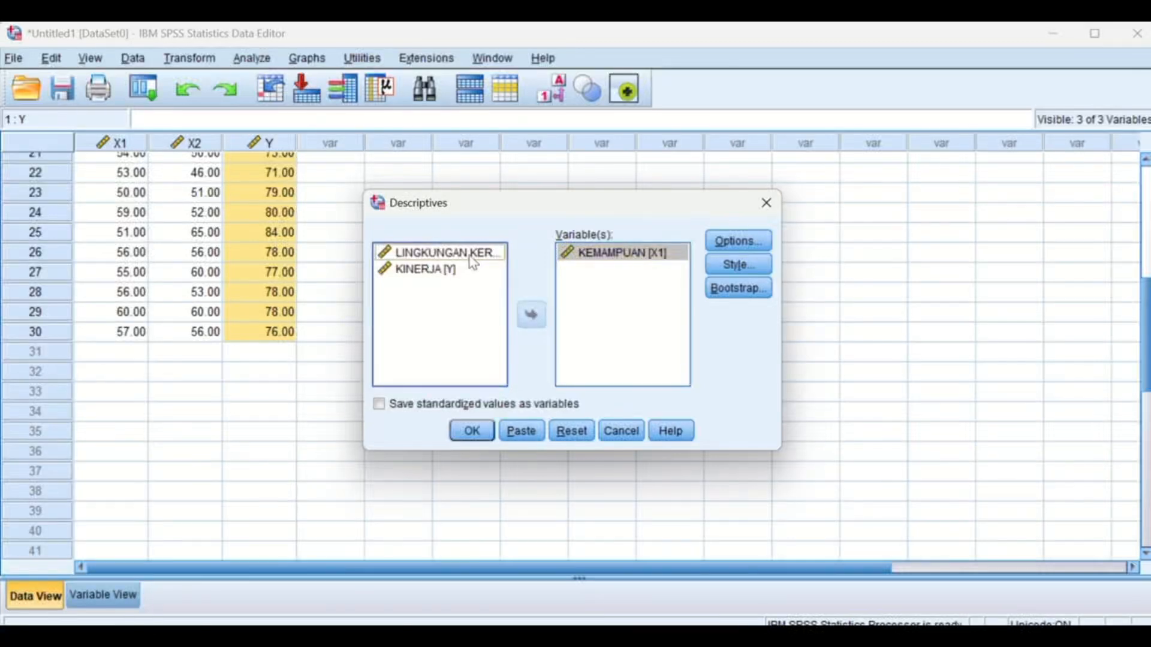
{"action": "left_click", "coordinate": [470, 255]}
{"action": "left_click", "coordinate": [526, 316]}
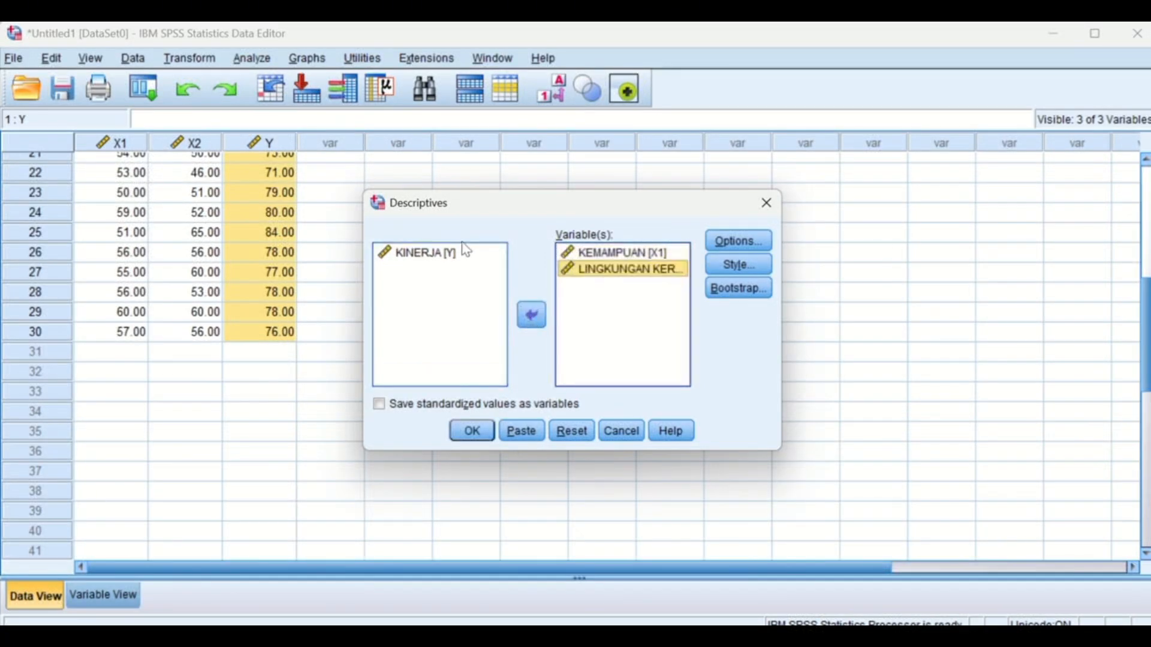
{"action": "left_click", "coordinate": [466, 252]}
{"action": "left_click", "coordinate": [535, 320]}
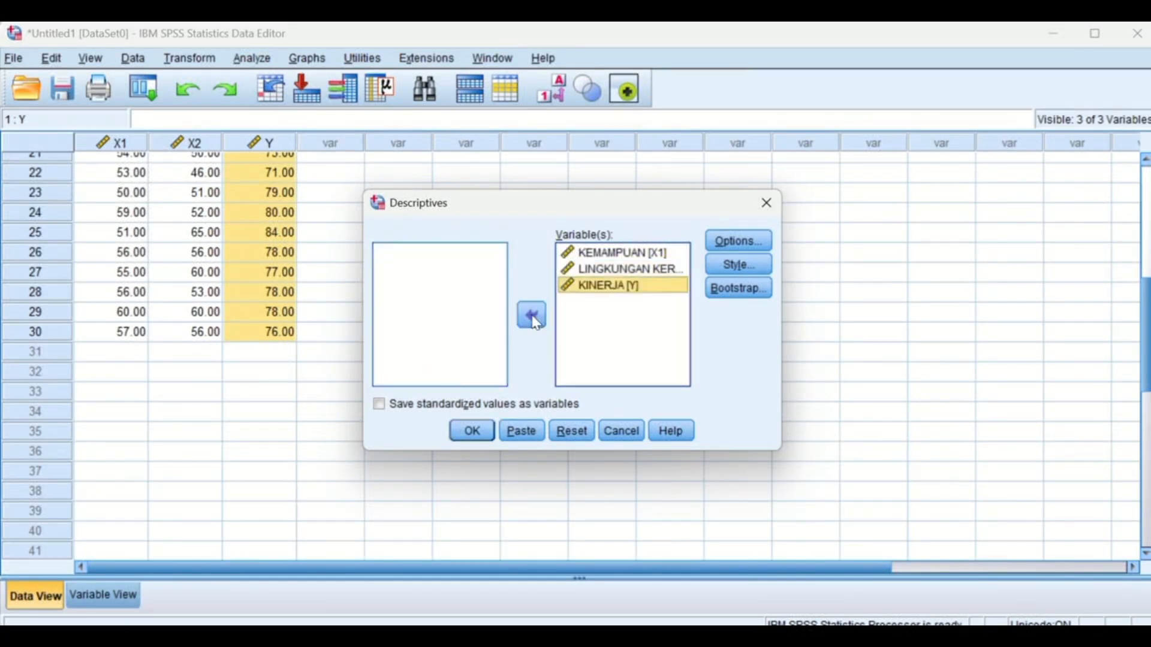
Accept mean, standard deviation, minimum and maximum as the statistics and run the Descriptives analysis.
{"action": "left_click", "coordinate": [727, 246]}
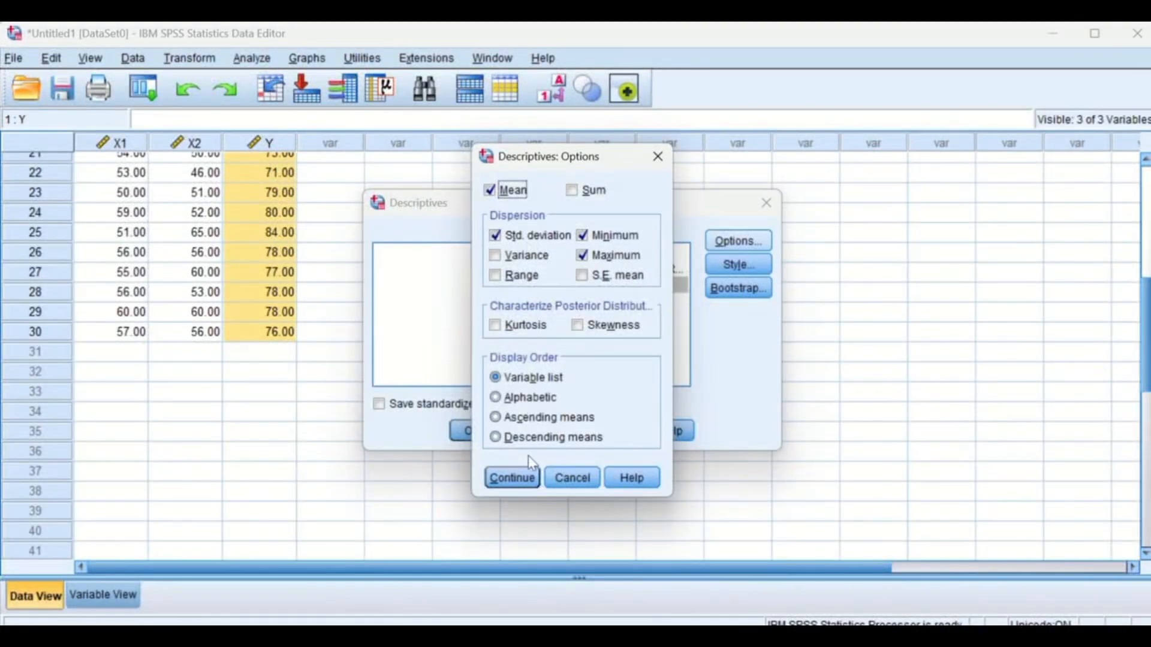
{"action": "left_click", "coordinate": [513, 478]}
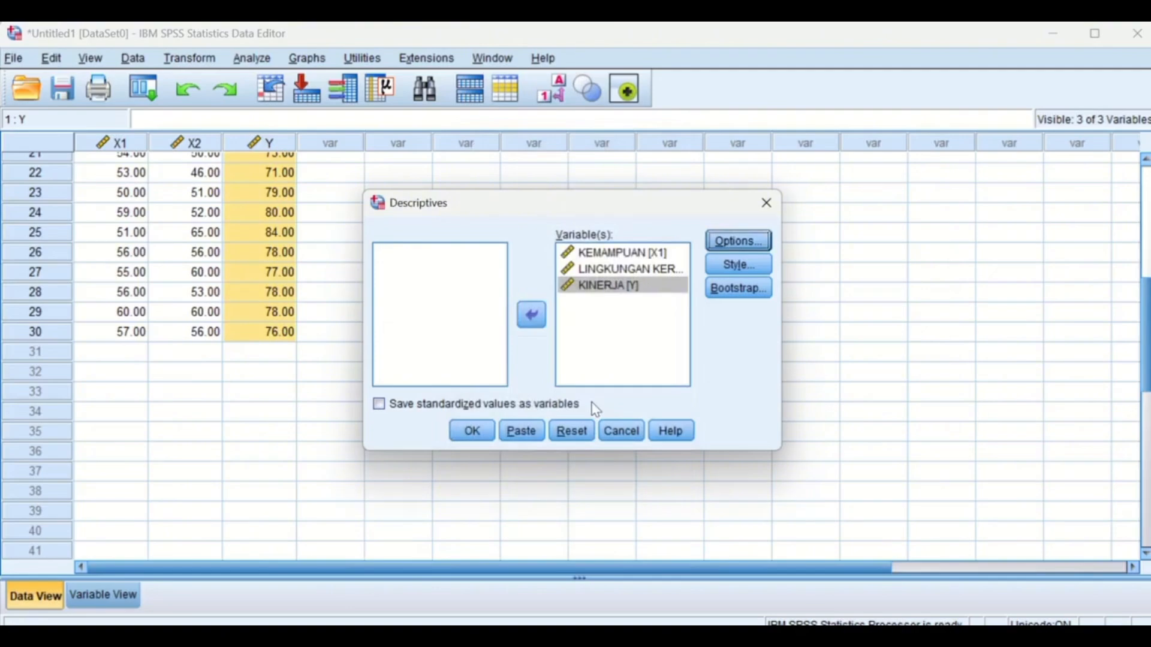
{"action": "left_click", "coordinate": [476, 438]}
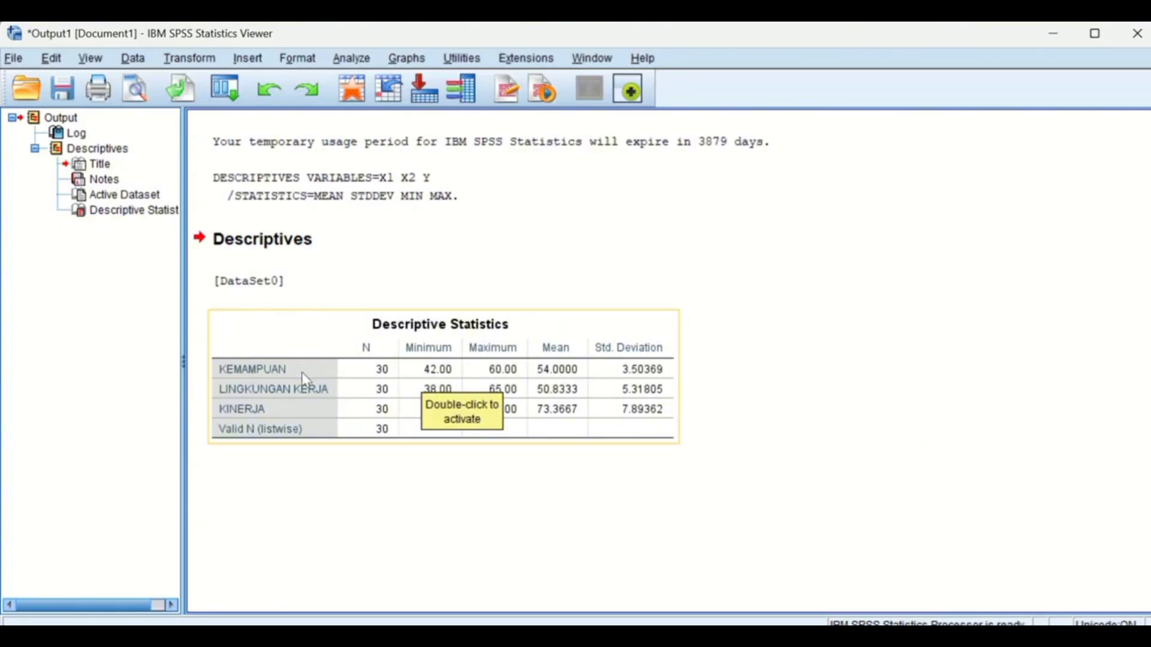
Select the Descriptive Statistics output table, switch to the Word document and read through its descriptive statistics interpretation.
{"action": "left_click", "coordinate": [328, 398]}
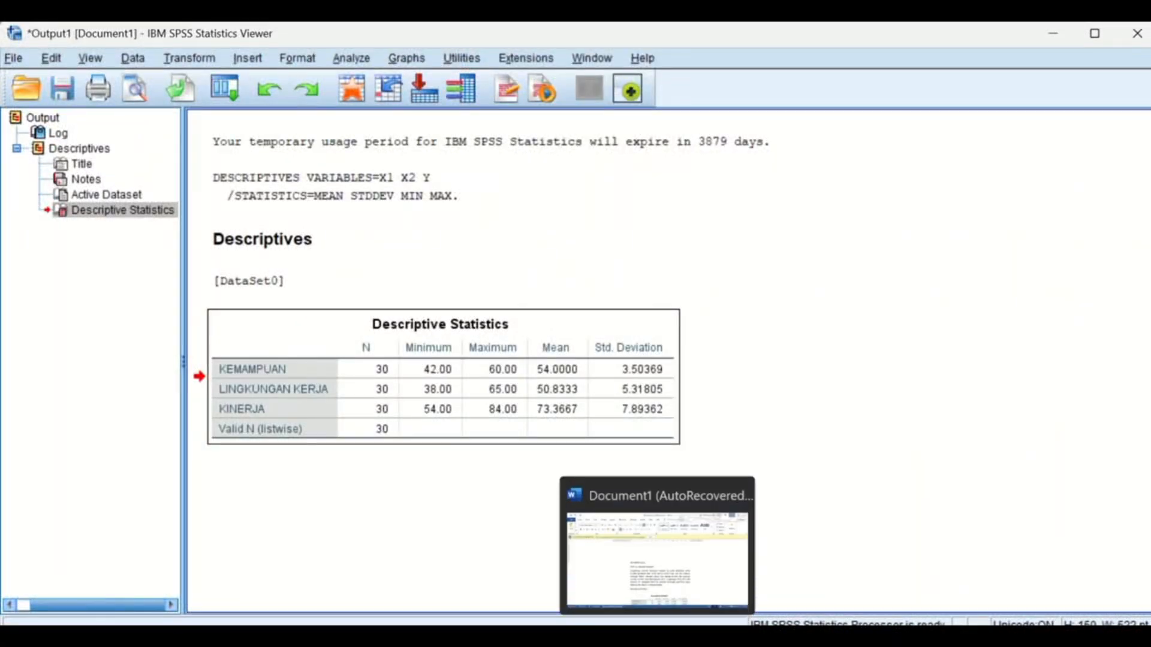
{"action": "left_click", "coordinate": [660, 540]}
{"action": "scroll", "coordinate": [643, 531], "scroll_direction": "down", "scroll_amount": 3}
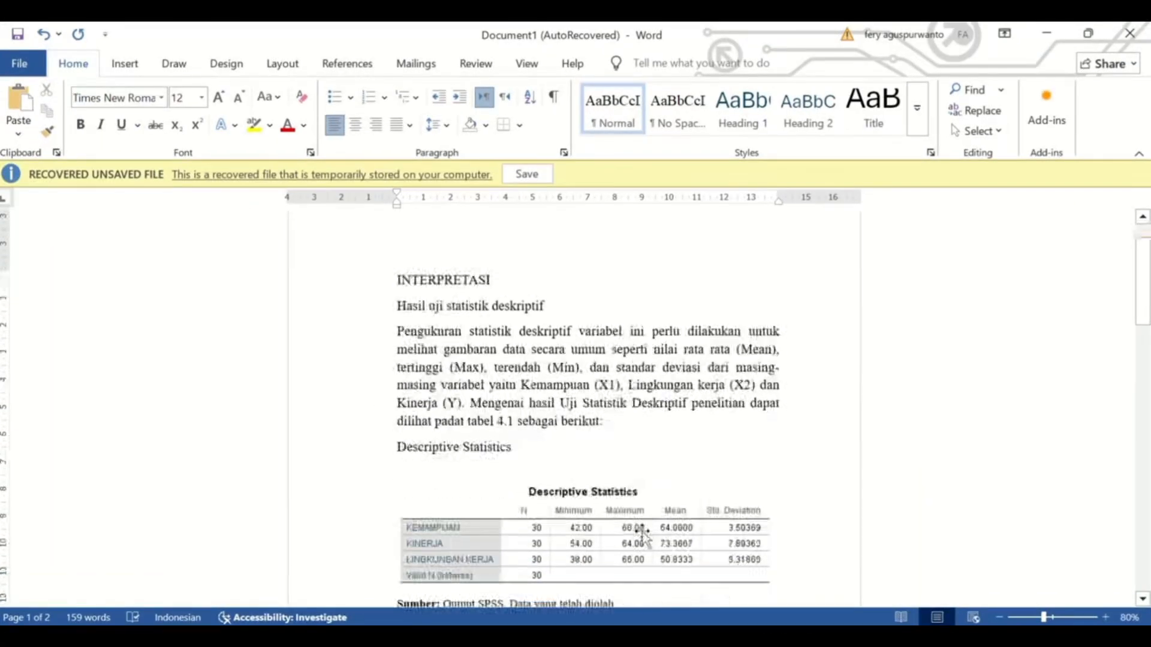
{"action": "scroll", "coordinate": [643, 531], "scroll_direction": "up", "scroll_amount": 1}
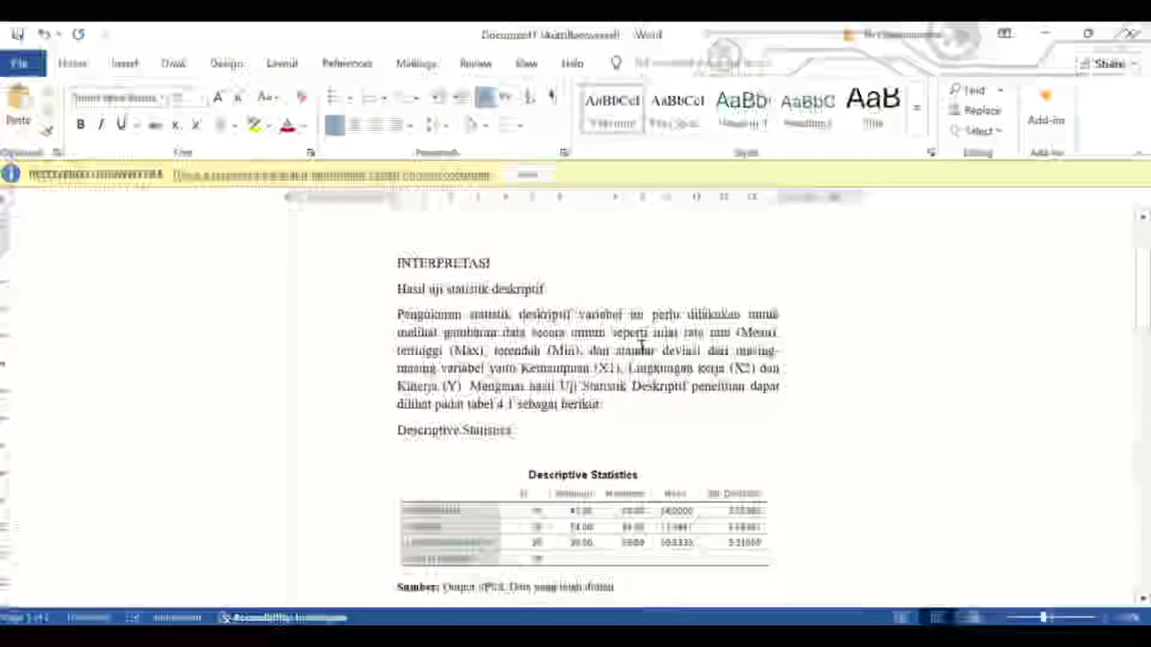
{"action": "scroll", "coordinate": [635, 367], "scroll_direction": "down", "scroll_amount": 1}
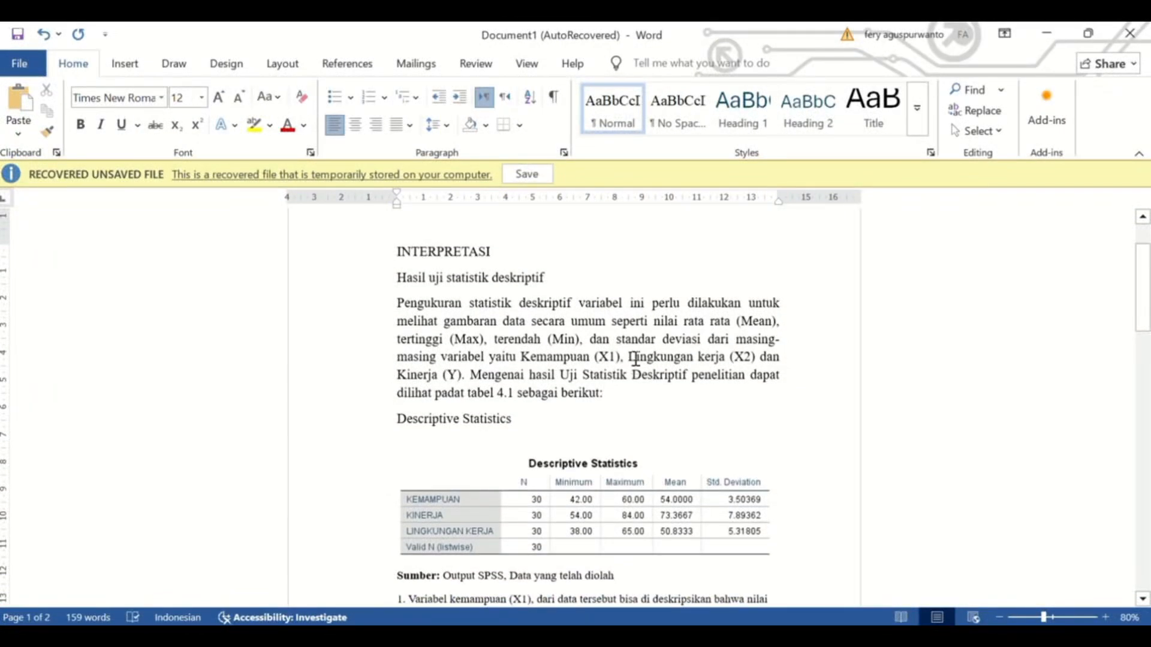
{"action": "scroll", "coordinate": [636, 329], "scroll_direction": "down", "scroll_amount": 2}
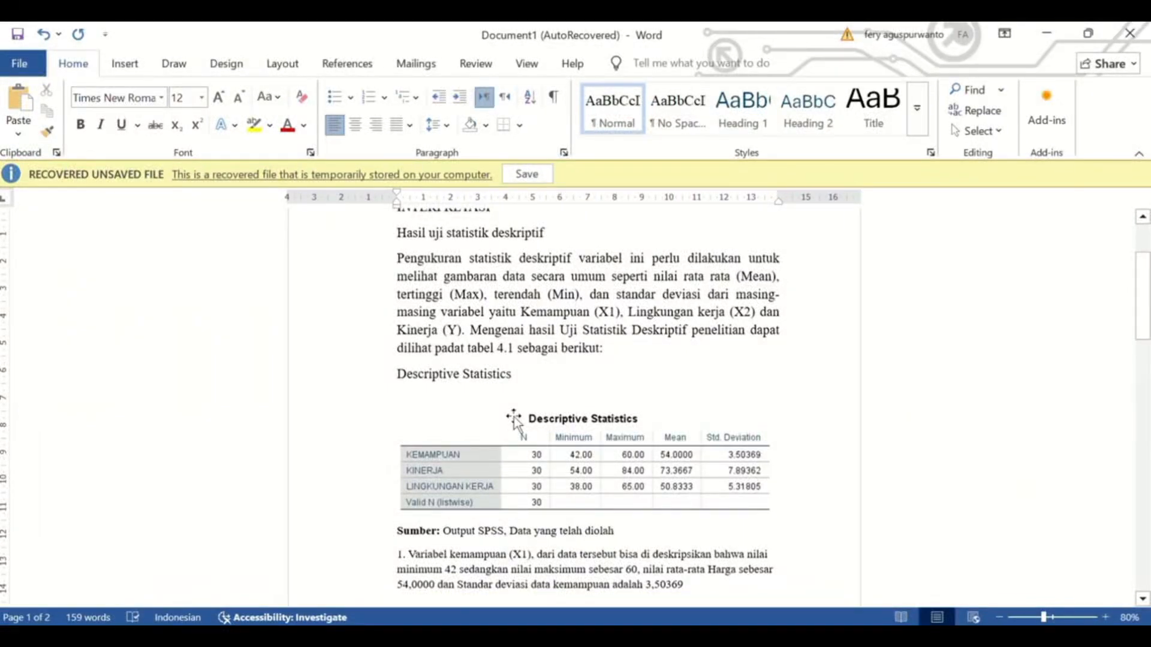
{"action": "scroll", "coordinate": [520, 415], "scroll_direction": "down", "scroll_amount": 2}
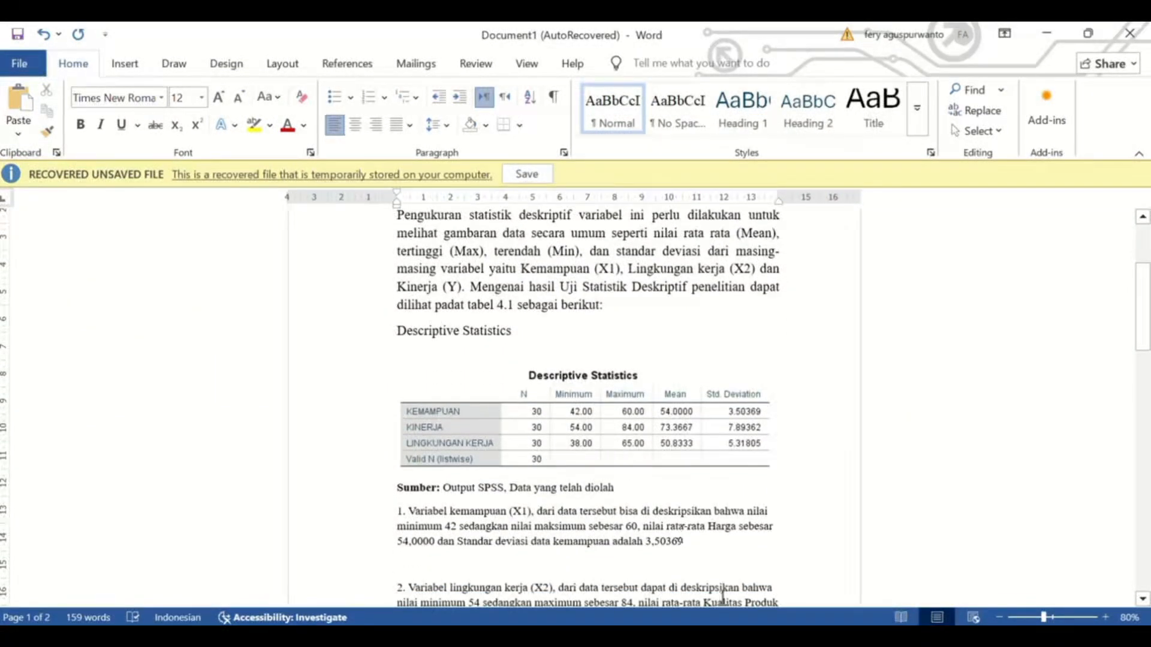
Check the SPSS Descriptive Statistics output again and return to the Word document.
{"action": "mouse_move", "coordinate": [697, 636]}
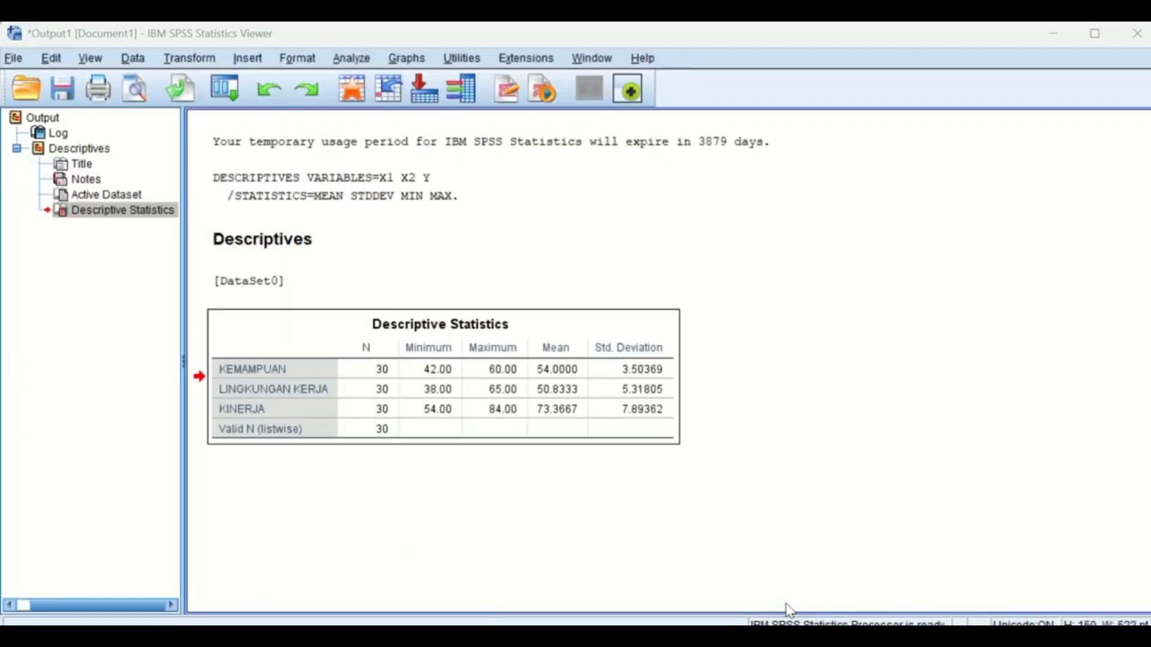
{"action": "left_click", "coordinate": [795, 557]}
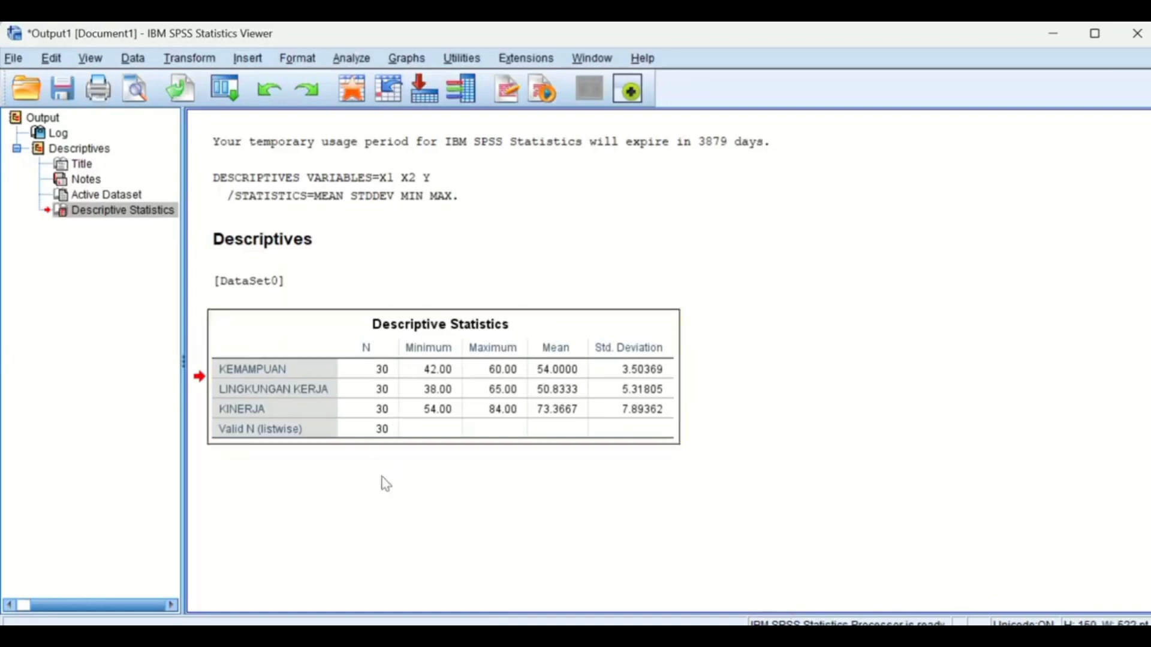
{"action": "mouse_move", "coordinate": [668, 637]}
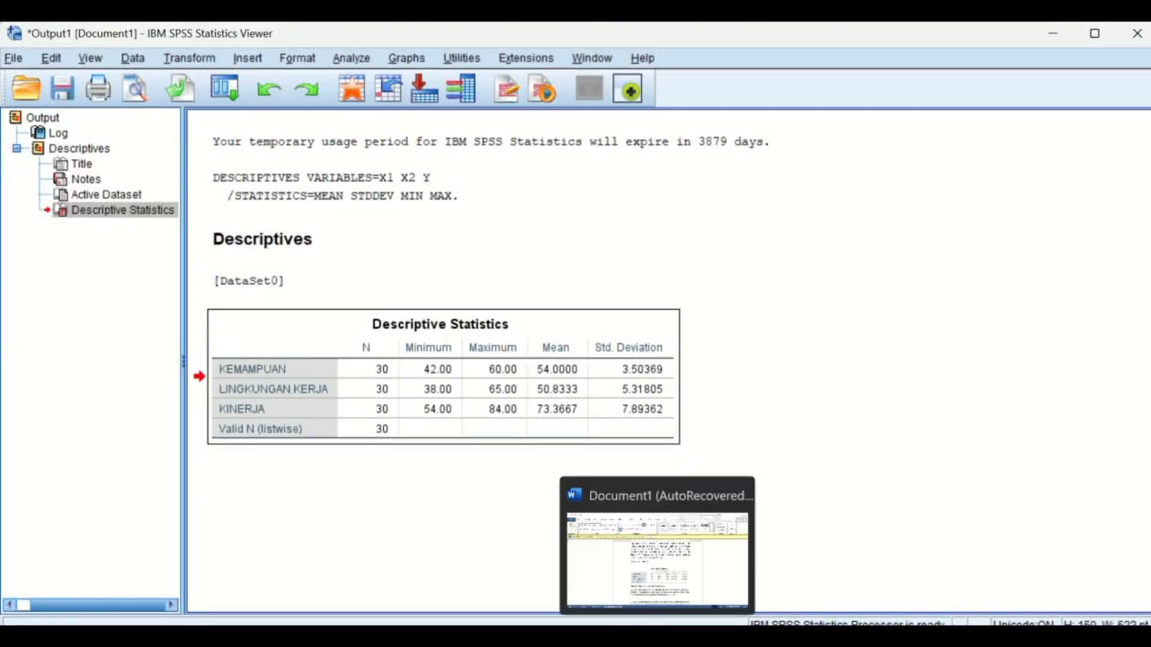
{"action": "left_click", "coordinate": [659, 539]}
Insert "dan" before "nilai rata-rata" in the first interpretation paragraph, about variable kemampuan (X1).
{"action": "scroll", "coordinate": [635, 480], "scroll_direction": "down", "scroll_amount": 2}
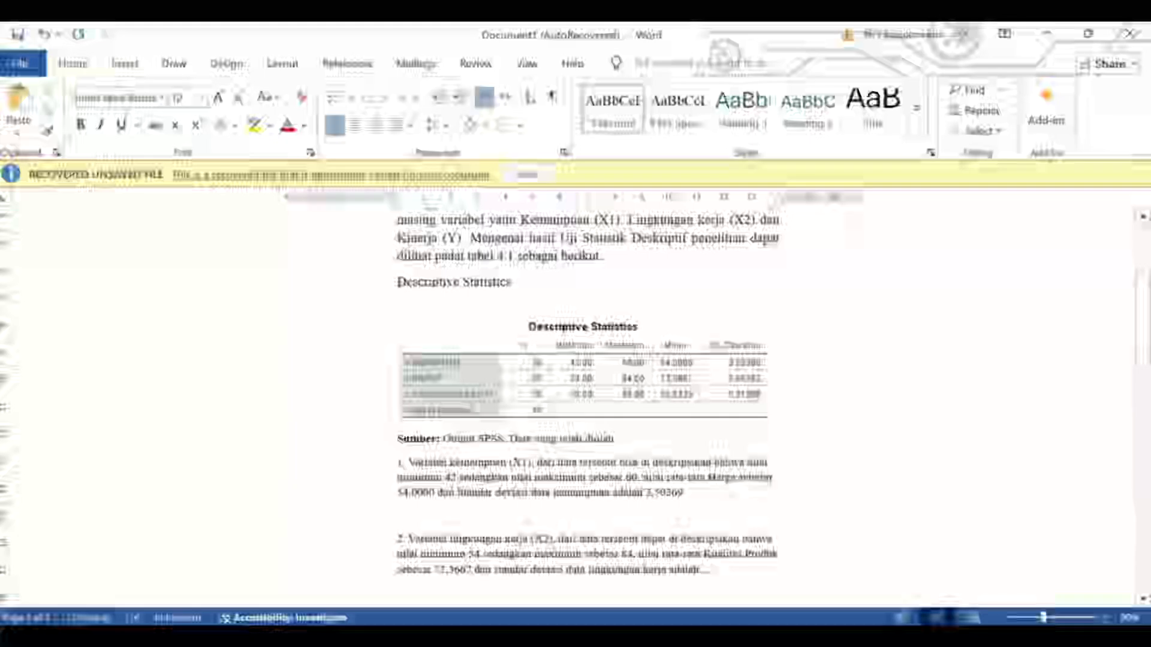
{"action": "left_click", "coordinate": [643, 477]}
{"action": "type", "text": "dan n"}
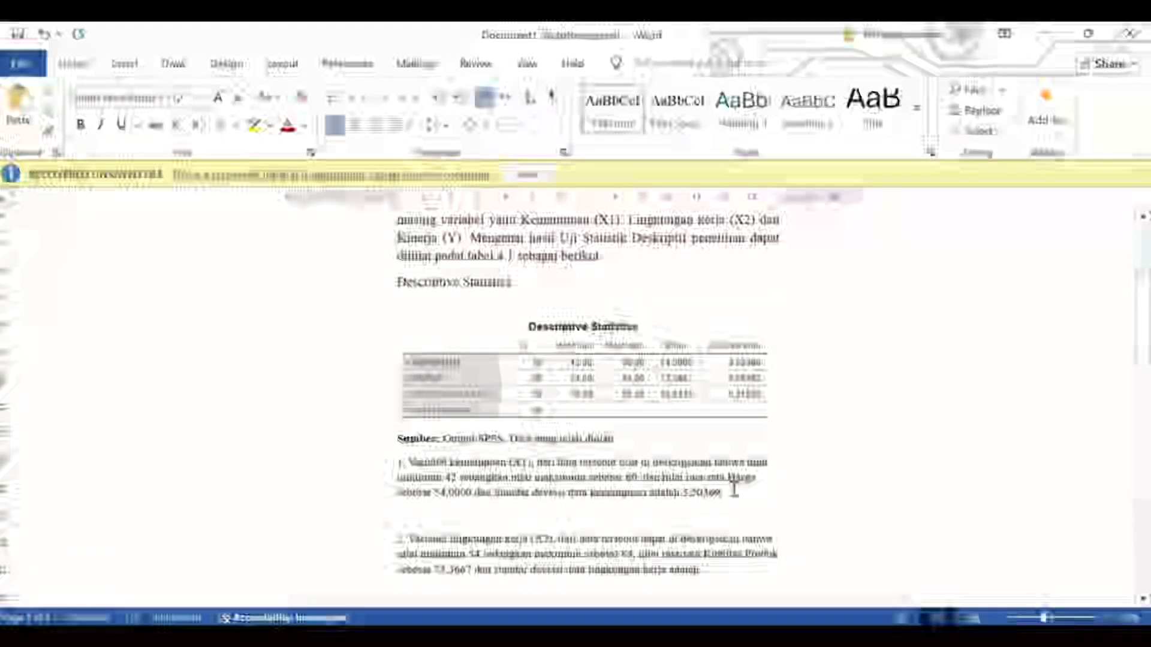
{"action": "left_click", "coordinate": [734, 489]}
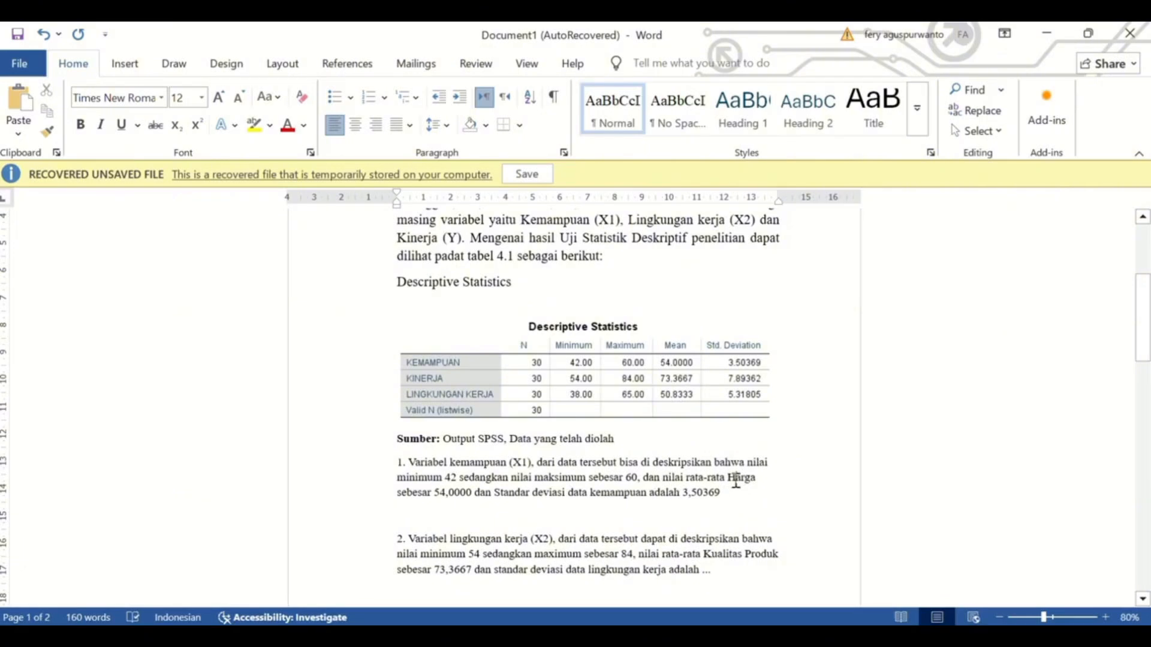
{"action": "triple_click", "coordinate": [736, 480]}
{"action": "key", "text": "Delete"}
{"action": "type", "text": "kemampuan"}
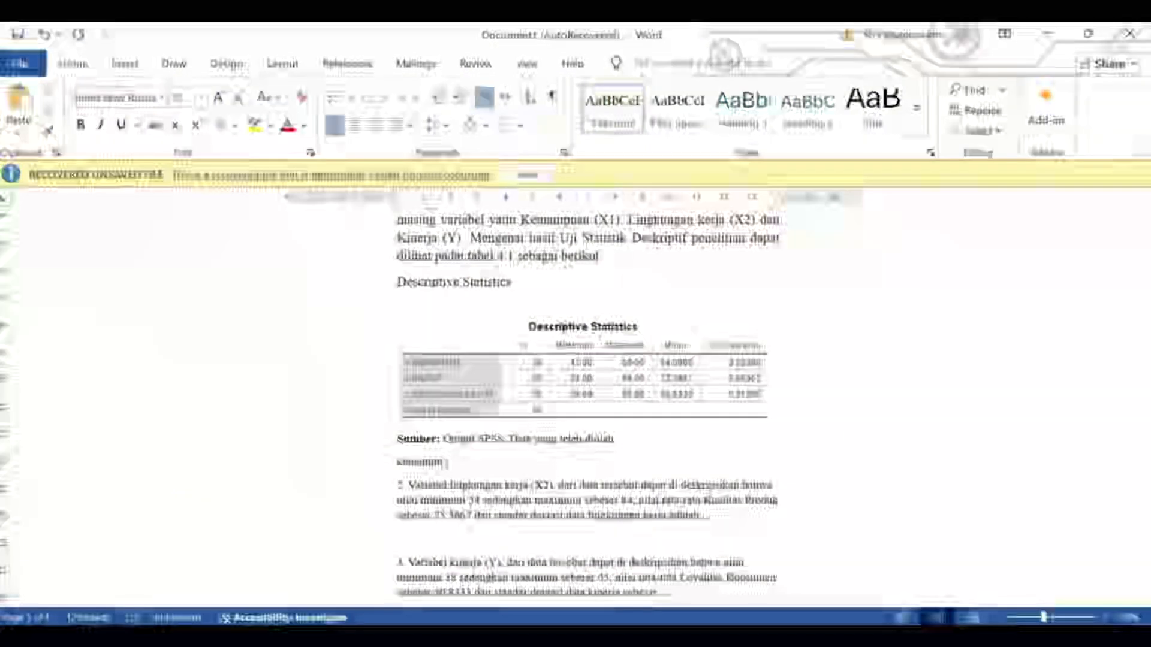
{"action": "key", "text": "BackSpace"}
{"action": "key", "text": "BackSpace"}
{"action": "key", "text": "BackSpace"}
{"action": "key", "text": "BackSpace"}
{"action": "key", "text": "BackSpace"}
{"action": "key", "text": "BackSpace"}
{"action": "key", "text": "BackSpace"}
{"action": "key", "text": "BackSpace"}
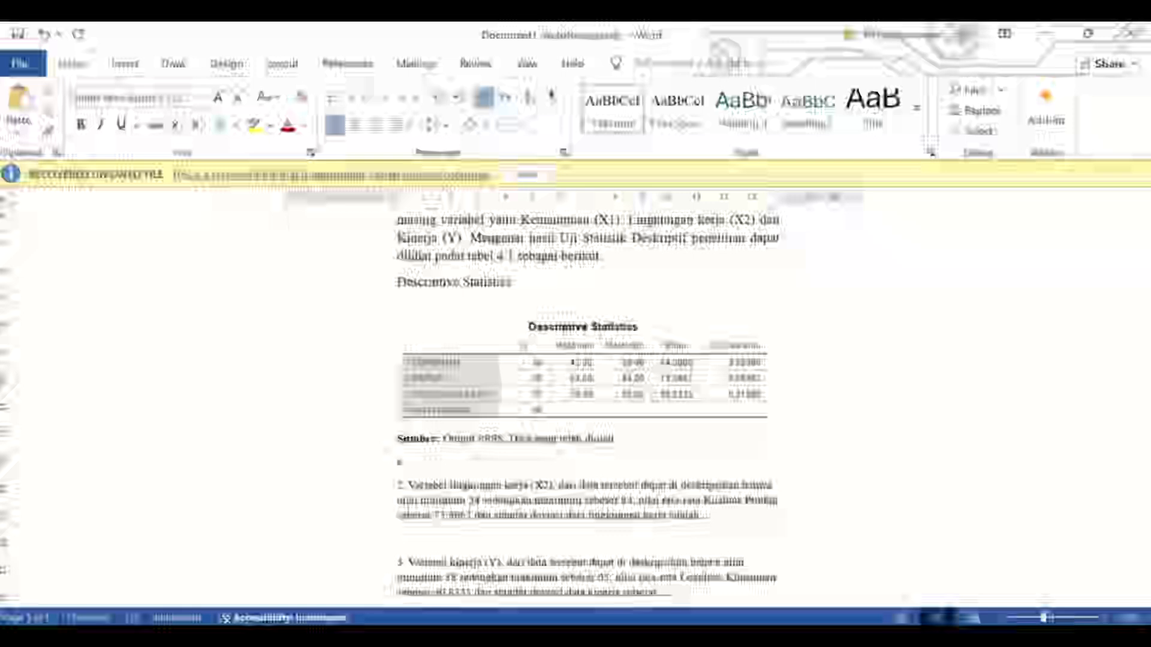
{"action": "key", "text": "BackSpace"}
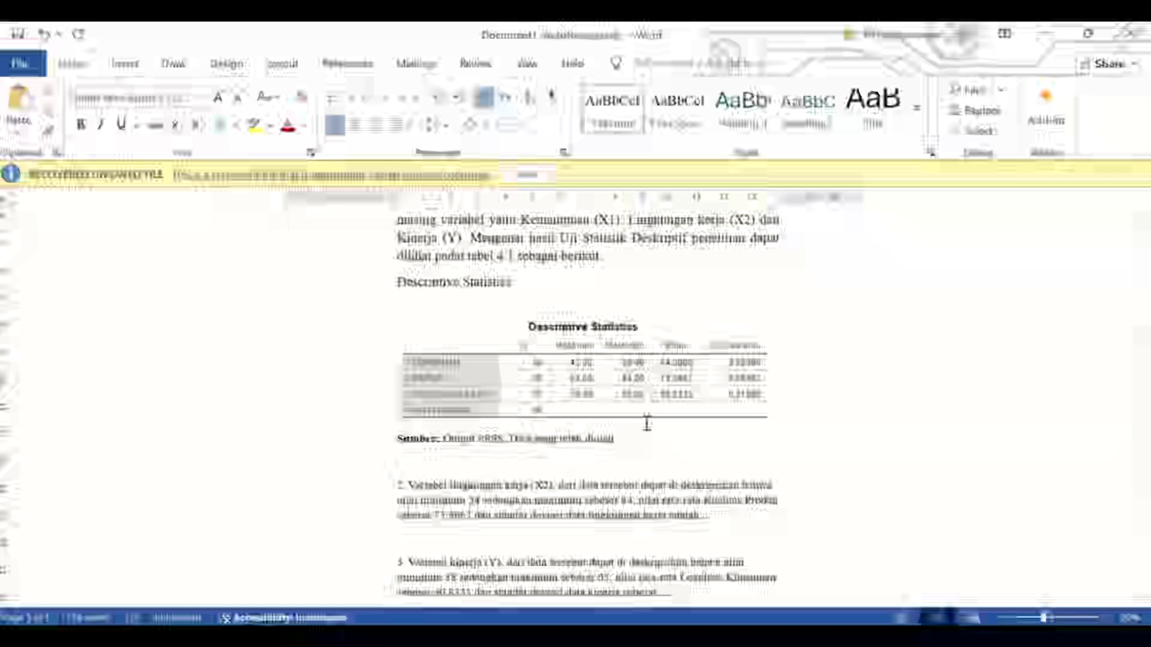
Undo the deletion of the first interpretation paragraph, about variable kemampuan (X1), keeping the inserted "dan".
{"action": "left_click", "coordinate": [42, 36]}
{"action": "left_click", "coordinate": [44, 35]}
{"action": "left_click", "coordinate": [44, 35]}
{"action": "left_click", "coordinate": [44, 35]}
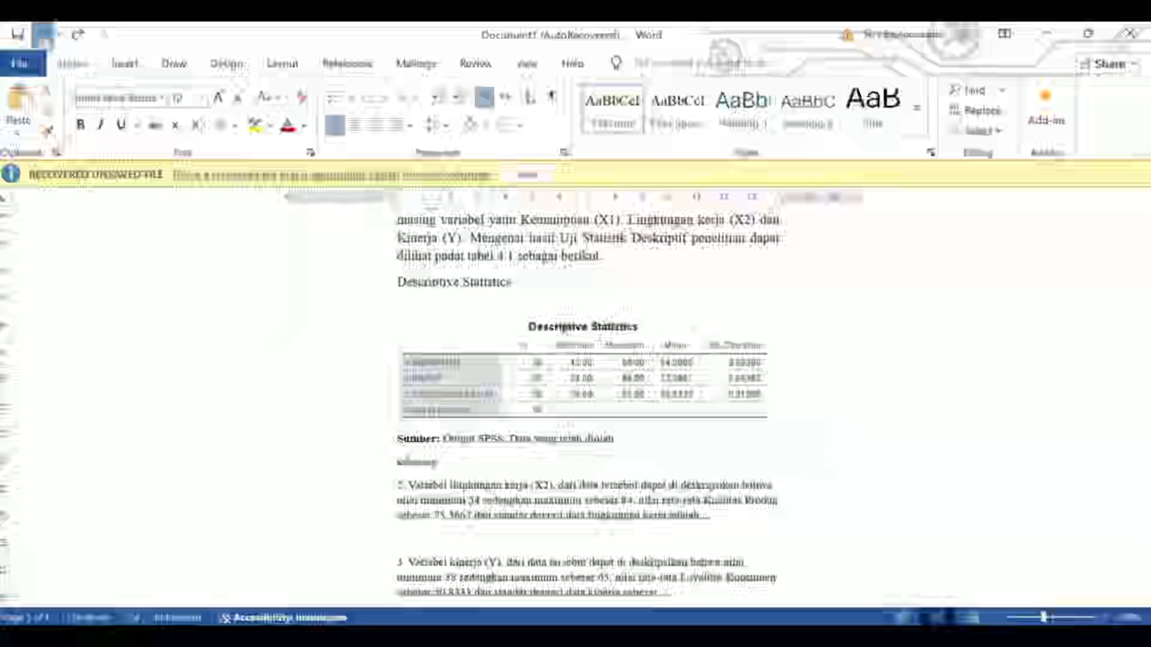
{"action": "left_click", "coordinate": [44, 35]}
{"action": "left_click", "coordinate": [43, 34]}
{"action": "left_click", "coordinate": [44, 34]}
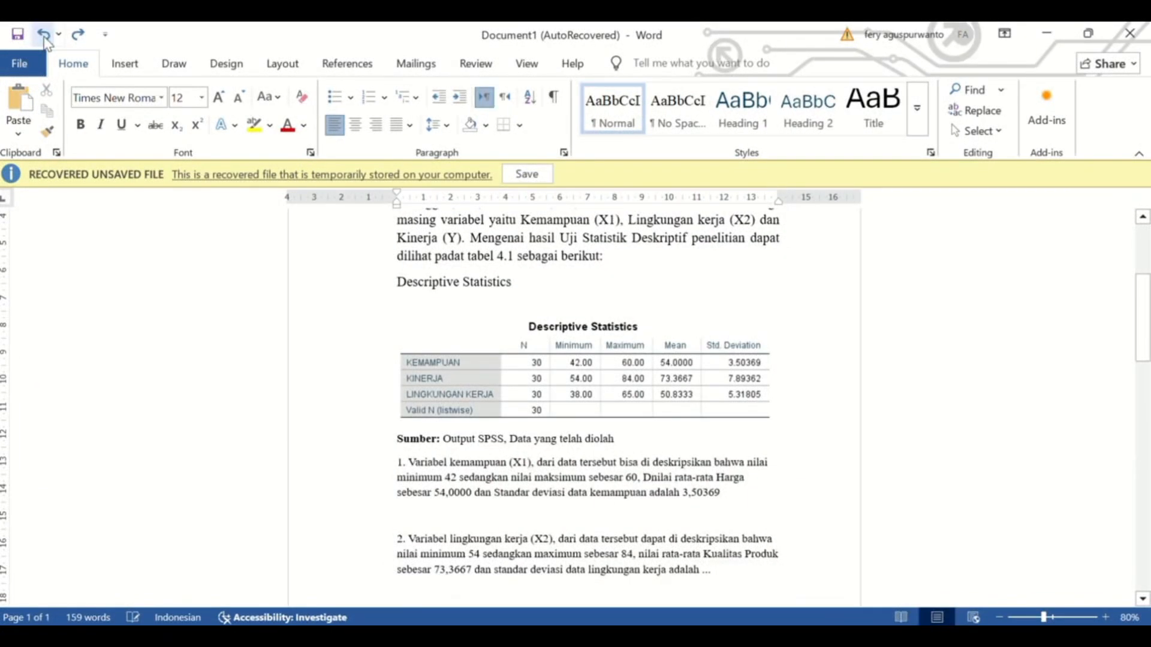
{"action": "left_click", "coordinate": [77, 34]}
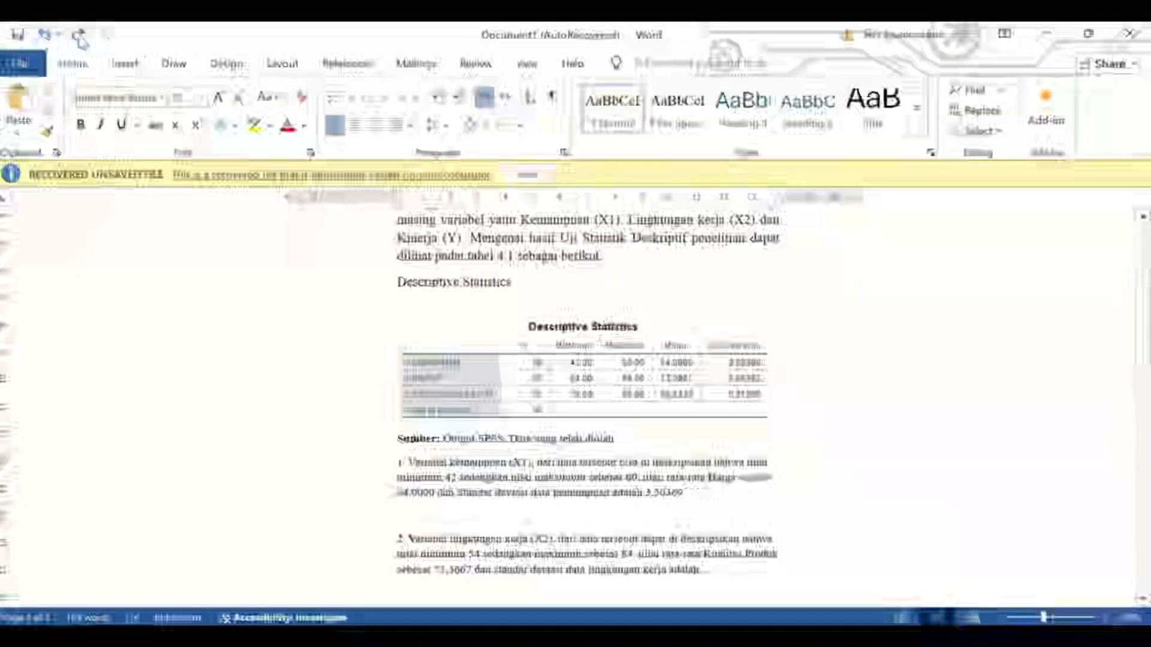
{"action": "left_click", "coordinate": [77, 35]}
{"action": "left_click", "coordinate": [77, 35]}
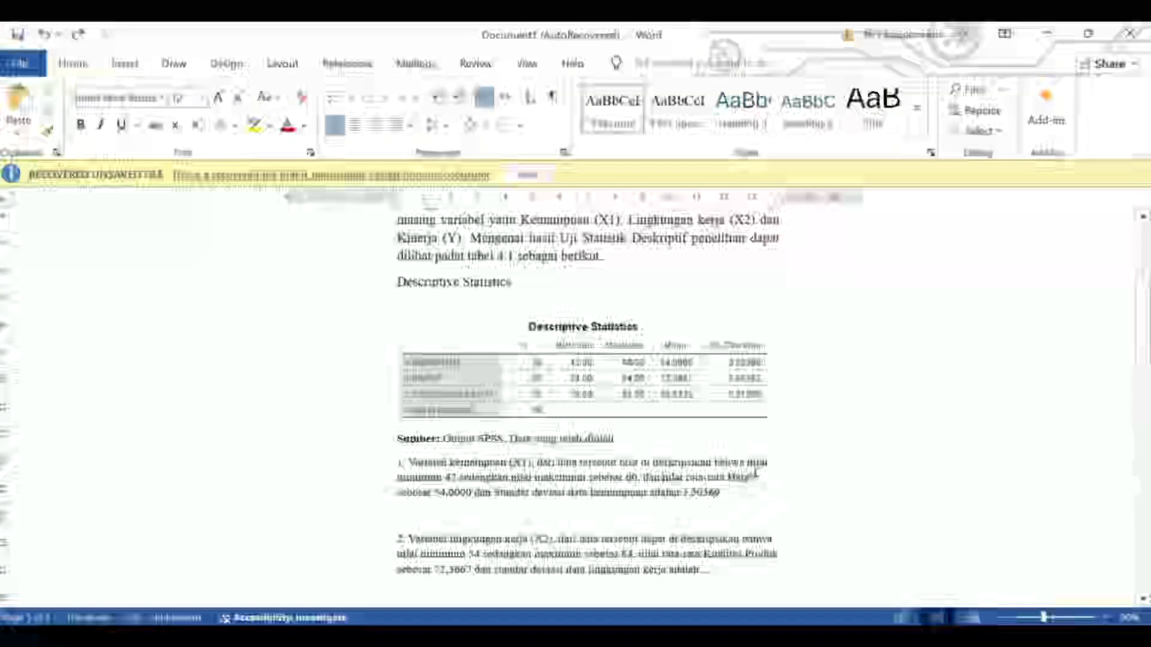
Replace "Harga" with "kemampuan" after "nilai rata-rata" in the first interpretation paragraph.
{"action": "double_click", "coordinate": [746, 477]}
{"action": "type", "text": "kem"}
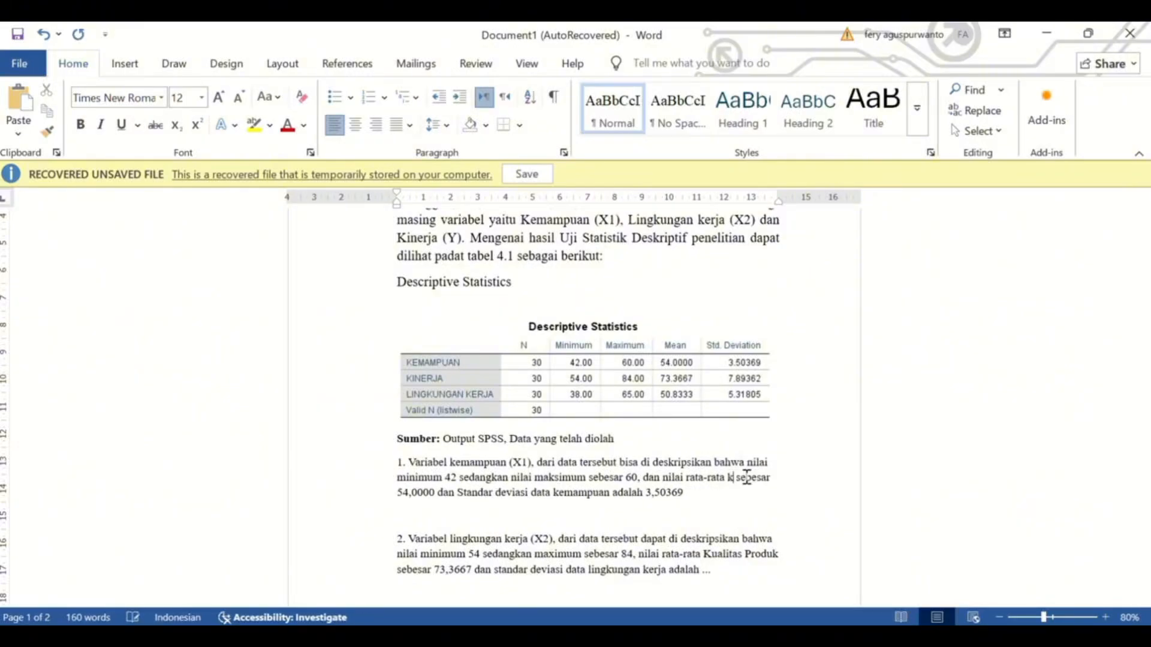
{"action": "type", "text": "amp"}
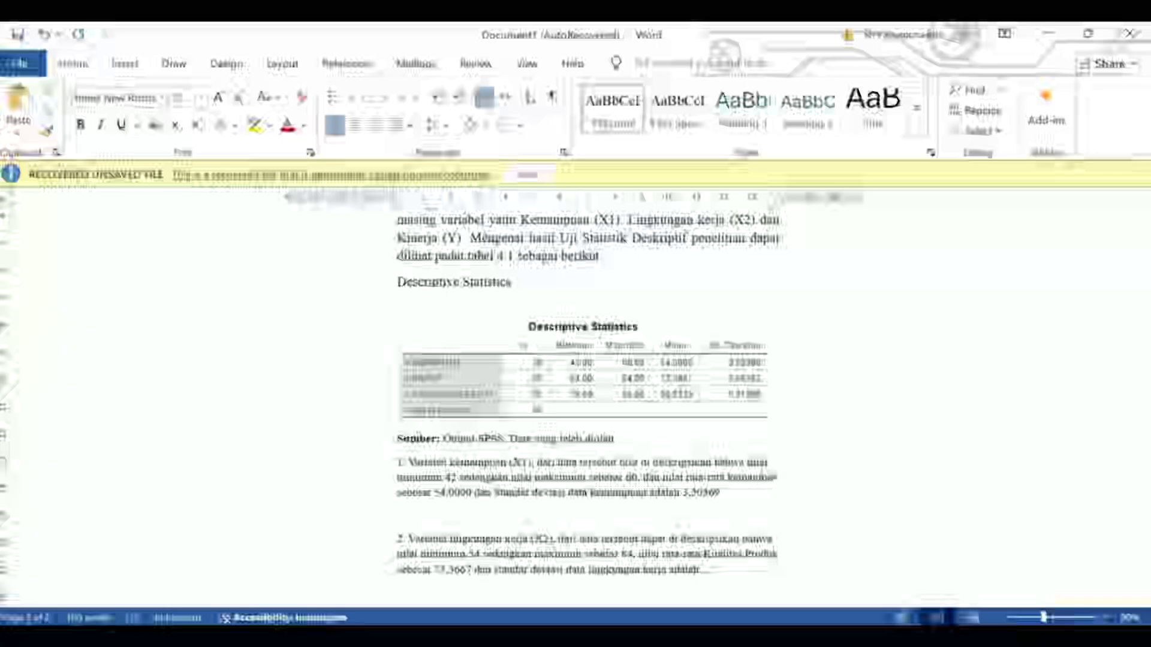
{"action": "type", "text": "uan"}
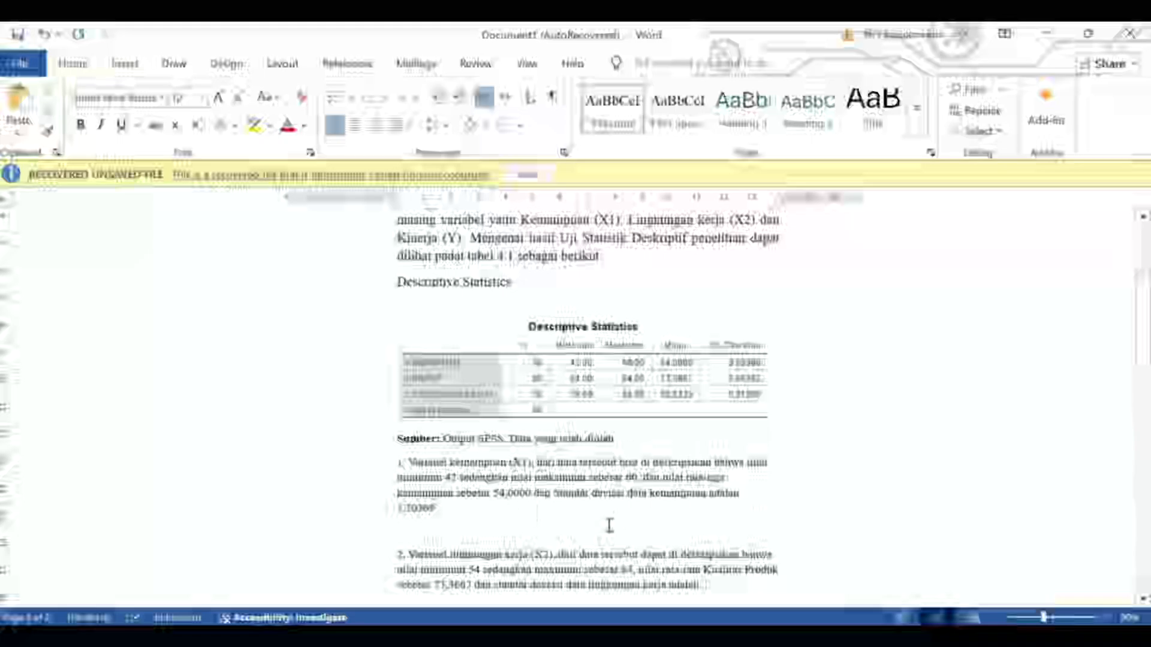
Fill in standard deviations 7,89362 for lingkungan kerja (X2) and 5,31805 for kinerja (Y), replacing "Loyalitas Konsumen" with "kinerja" in the third paragraph.
{"action": "scroll", "coordinate": [413, 522], "scroll_direction": "down", "scroll_amount": 1}
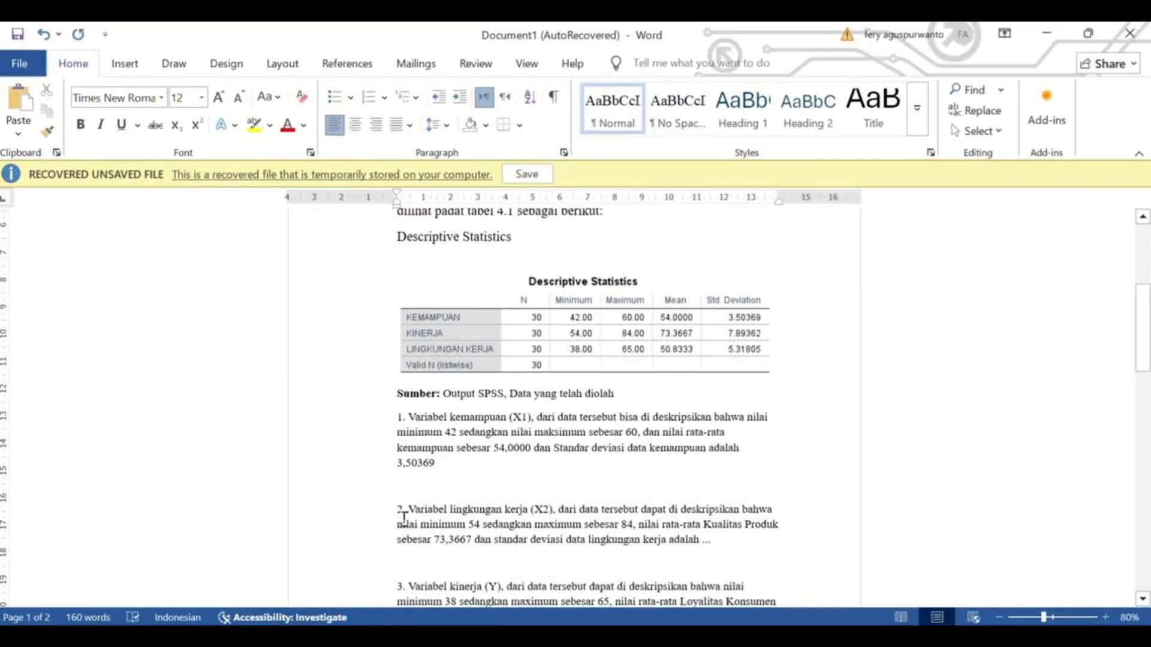
{"action": "scroll", "coordinate": [449, 483], "scroll_direction": "down", "scroll_amount": 1}
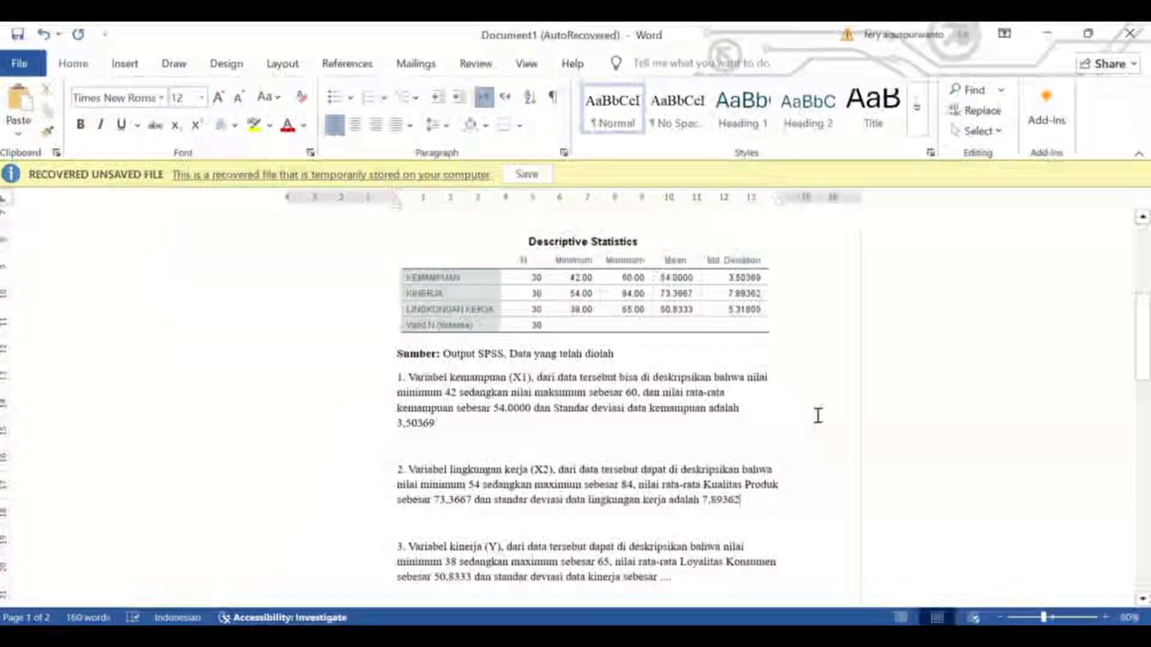
{"action": "scroll", "coordinate": [817, 413], "scroll_direction": "down", "scroll_amount": 1}
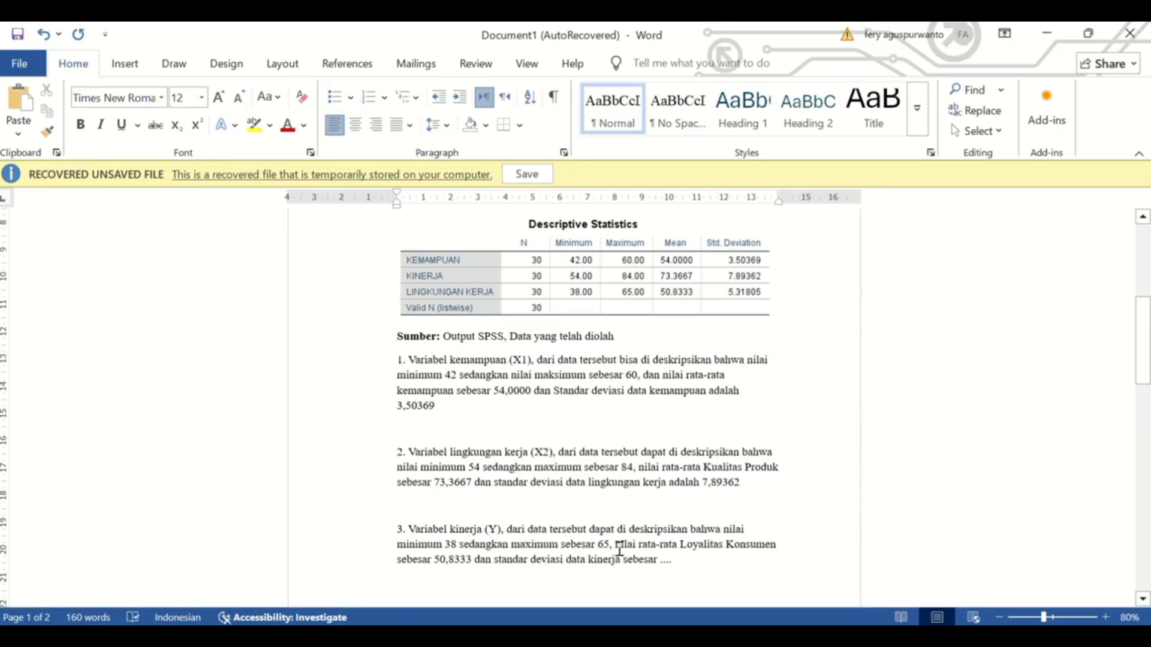
{"action": "left_click_drag", "start_coordinate": [680, 545], "coordinate": [781, 546]}
{"action": "key", "text": "BackSpace"}
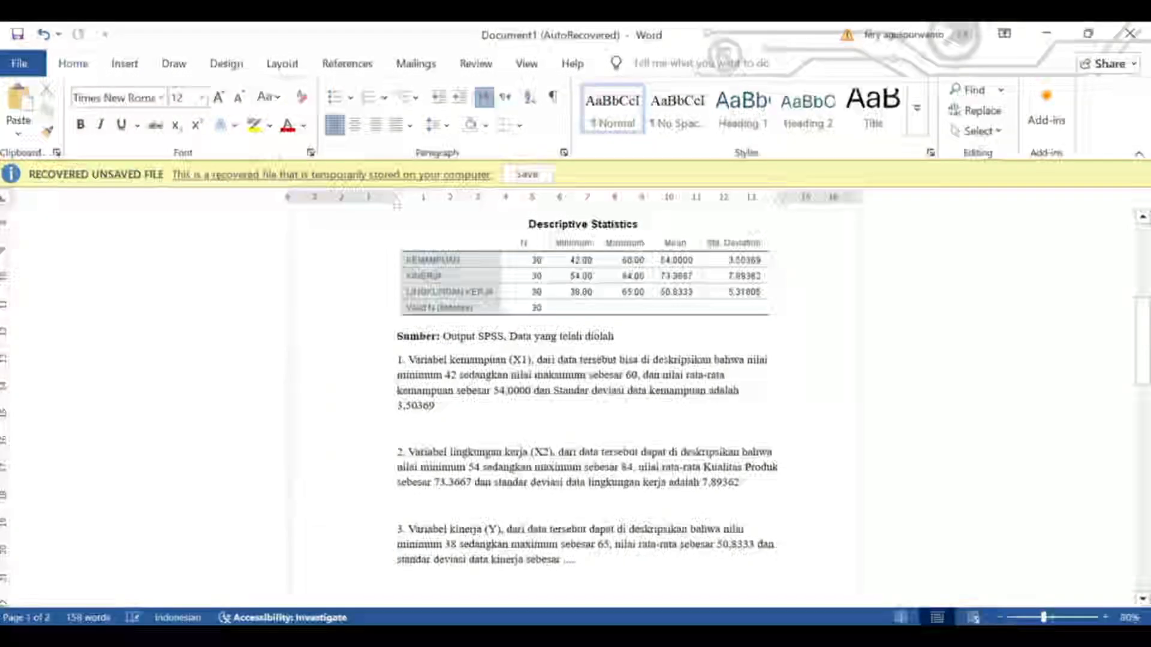
{"action": "type", "text": "Kinerja"}
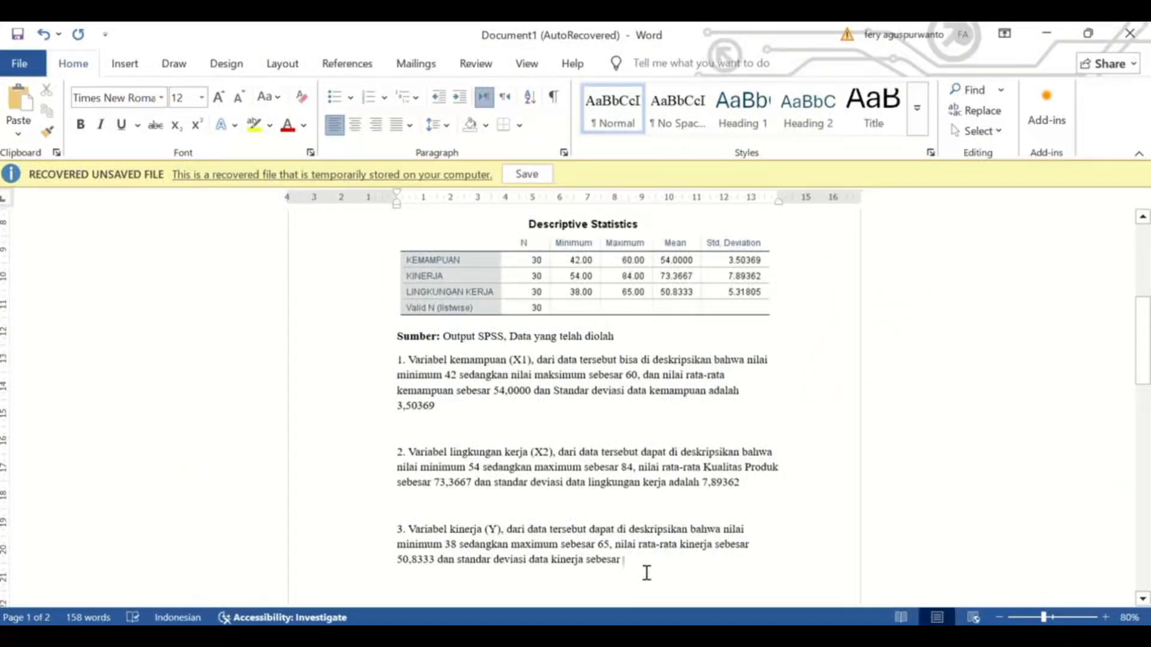
{"action": "type", "text": "5,31805"}
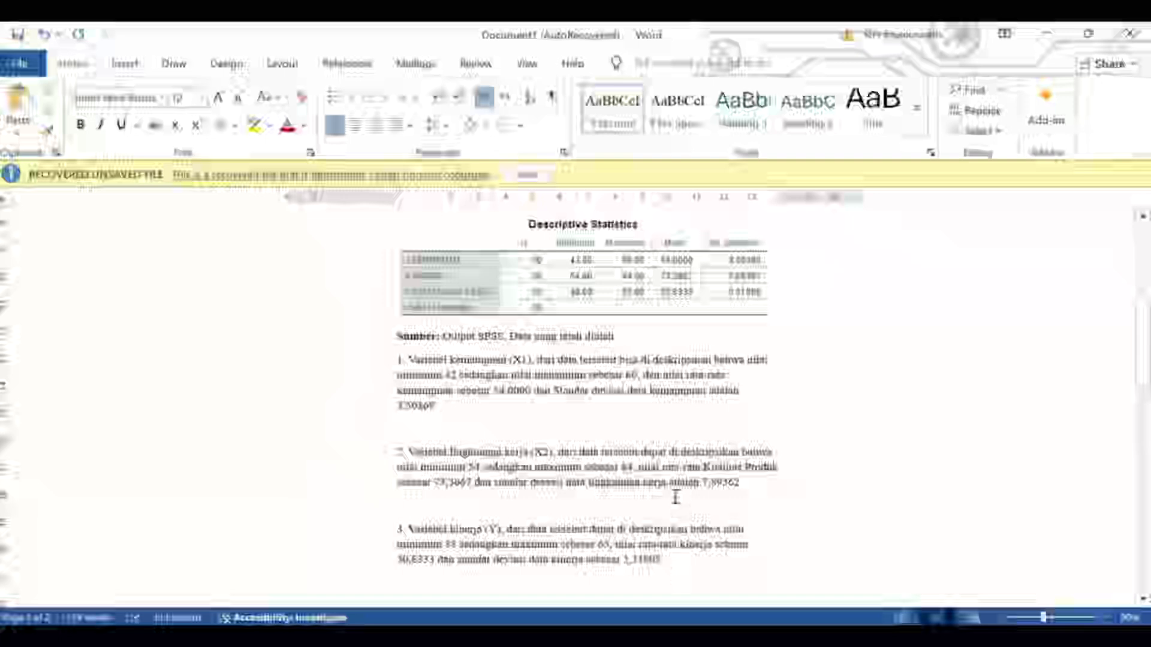
Review the whole interpretation document, from the INTERPRETASI heading to the three variable paragraphs.
{"action": "scroll", "coordinate": [676, 496], "scroll_direction": "down", "scroll_amount": 1}
{"action": "scroll", "coordinate": [675, 498], "scroll_direction": "up", "scroll_amount": 5}
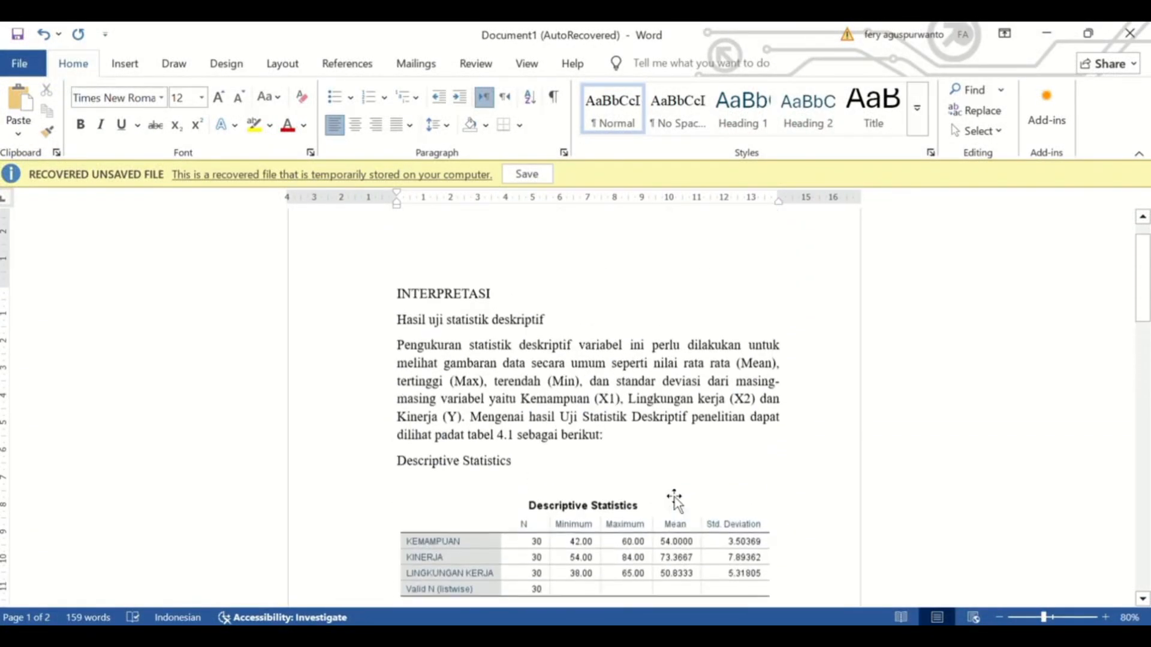
{"action": "scroll", "coordinate": [676, 502], "scroll_direction": "down", "scroll_amount": 2}
{"action": "scroll", "coordinate": [674, 494], "scroll_direction": "down", "scroll_amount": 3}
{"action": "scroll", "coordinate": [676, 503], "scroll_direction": "up", "scroll_amount": 6}
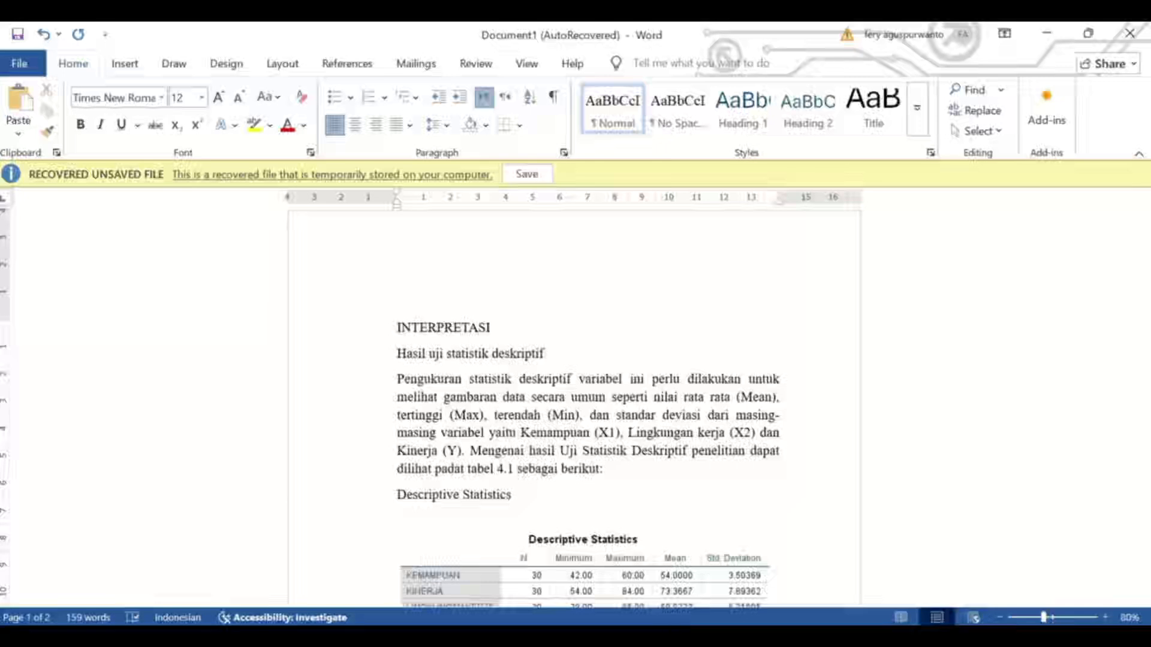
Switch to the Excel workbook and look over the Kemampuan, Lingkungan Kerja and Kinerja scores down to the last respondent.
{"action": "mouse_move", "coordinate": [697, 635]}
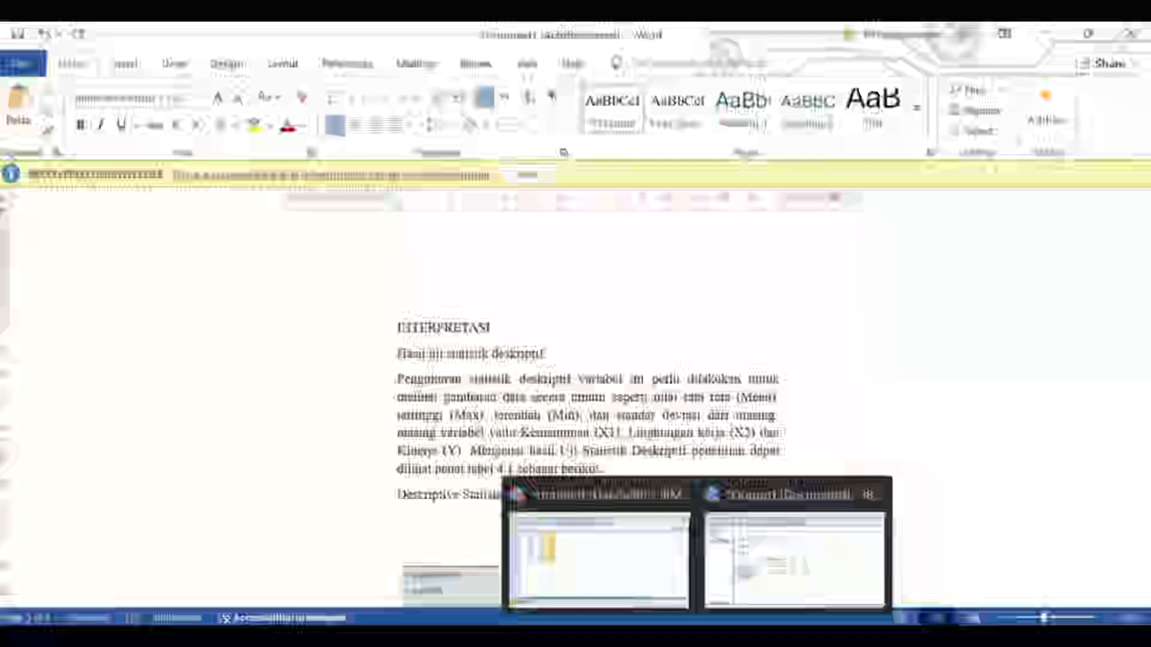
{"action": "key", "text": "alt+Tab"}
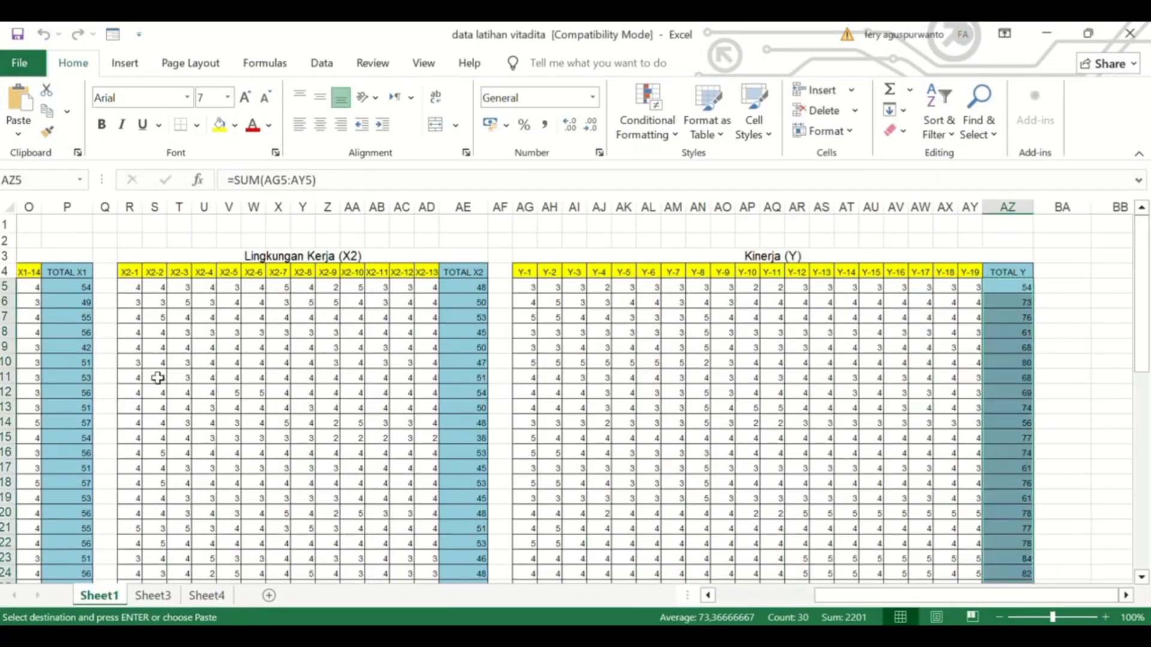
{"action": "scroll", "coordinate": [157, 377], "scroll_direction": "left", "scroll_amount": 6}
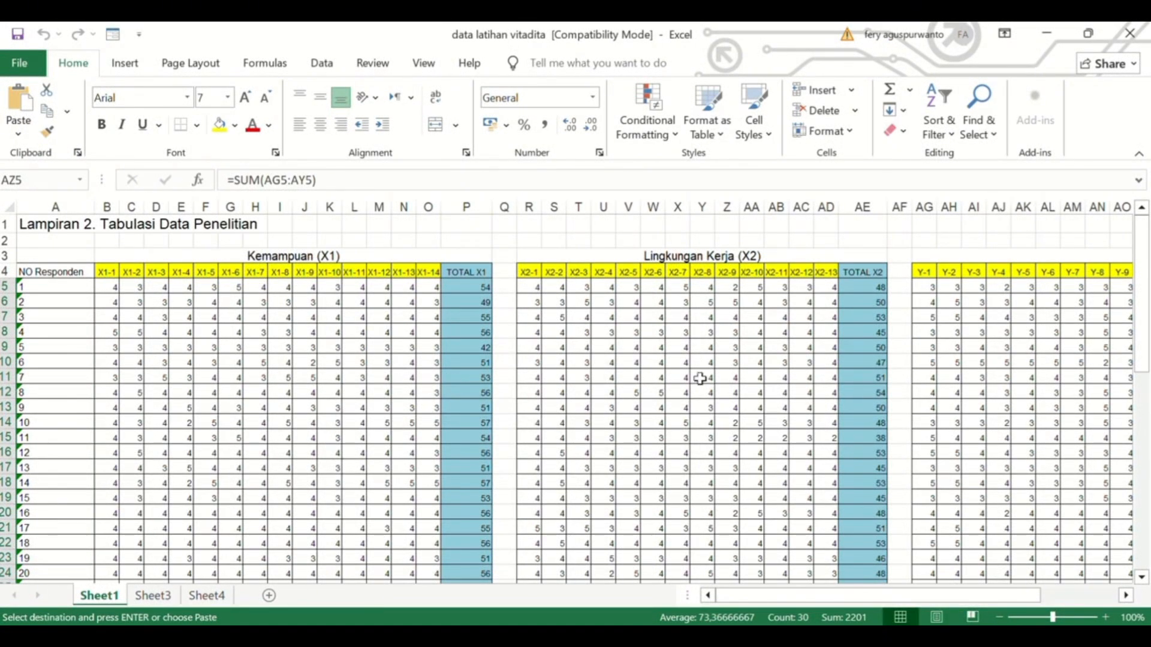
{"action": "scroll", "coordinate": [700, 377], "scroll_direction": "right", "scroll_amount": 3}
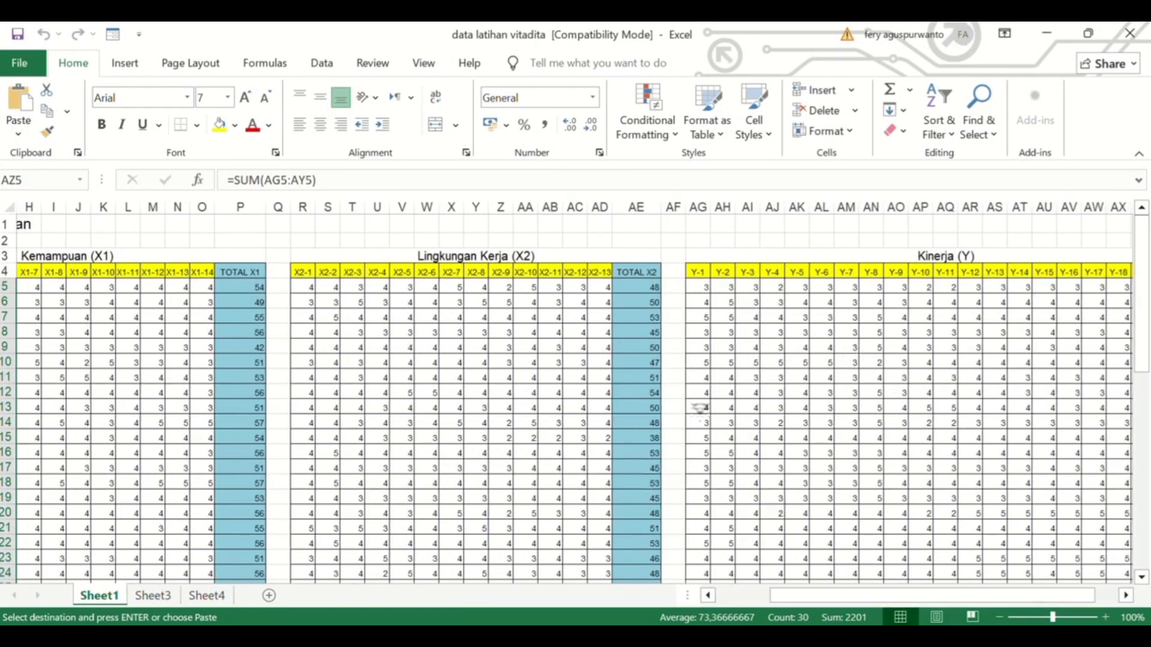
{"action": "scroll", "coordinate": [588, 429], "scroll_direction": "down", "scroll_amount": 3}
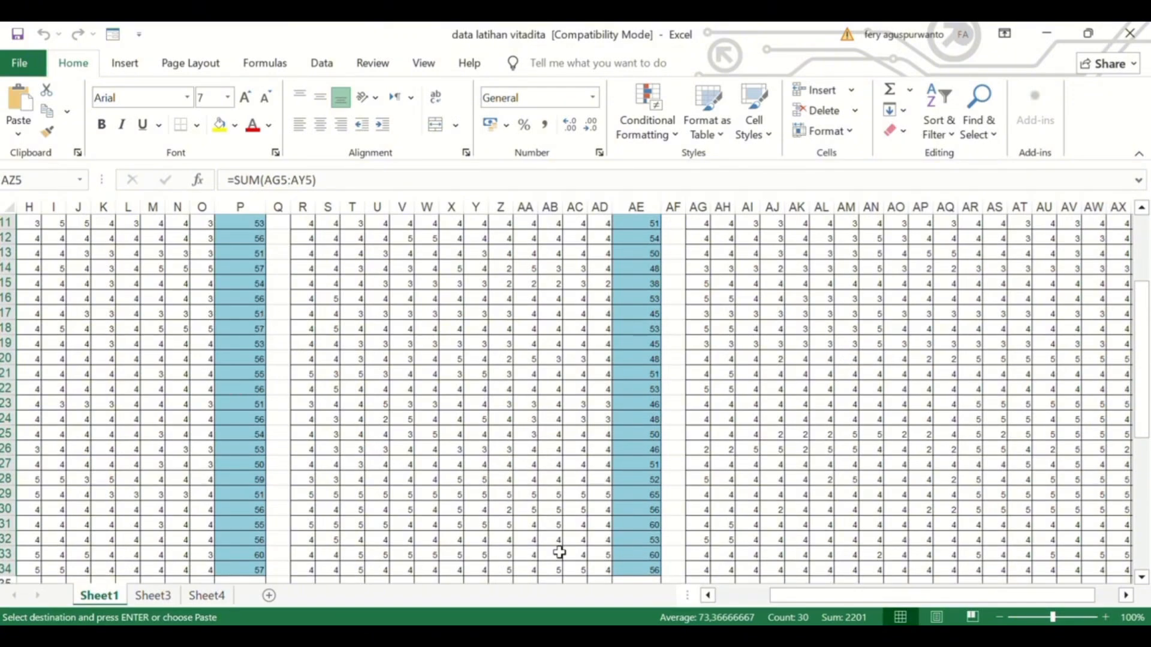
{"action": "scroll", "coordinate": [804, 501], "scroll_direction": "down", "scroll_amount": 3}
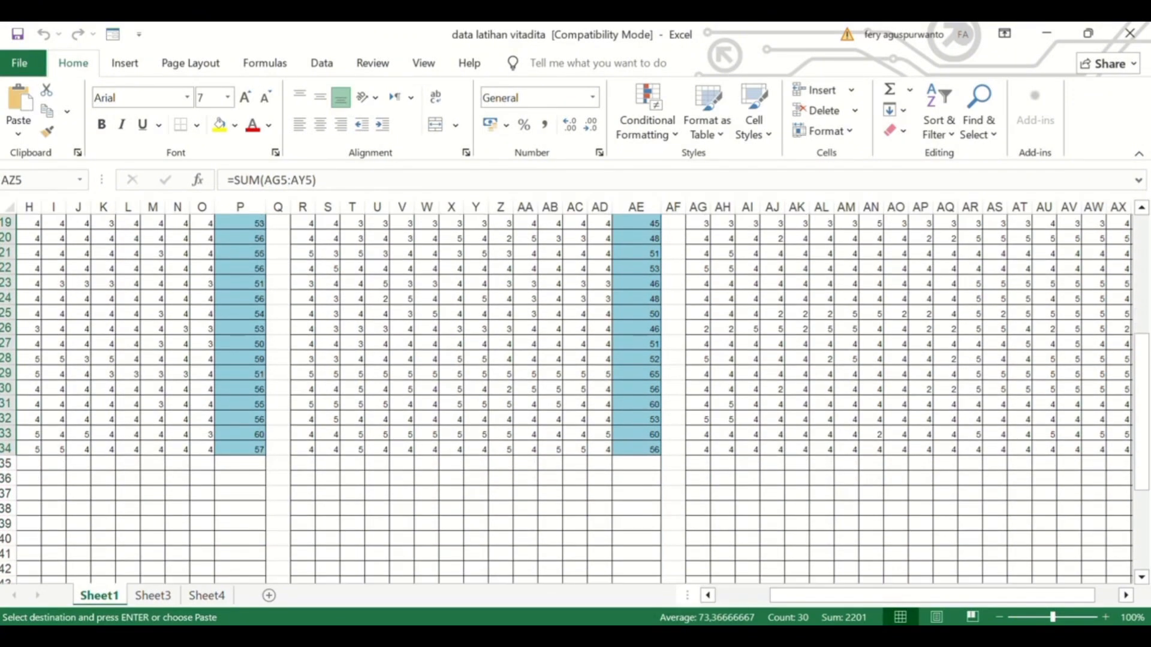
Switch to the SPSS Data Editor and examine the X1, X2 and Y values and their variable definitions.
{"action": "left_click", "coordinate": [639, 563]}
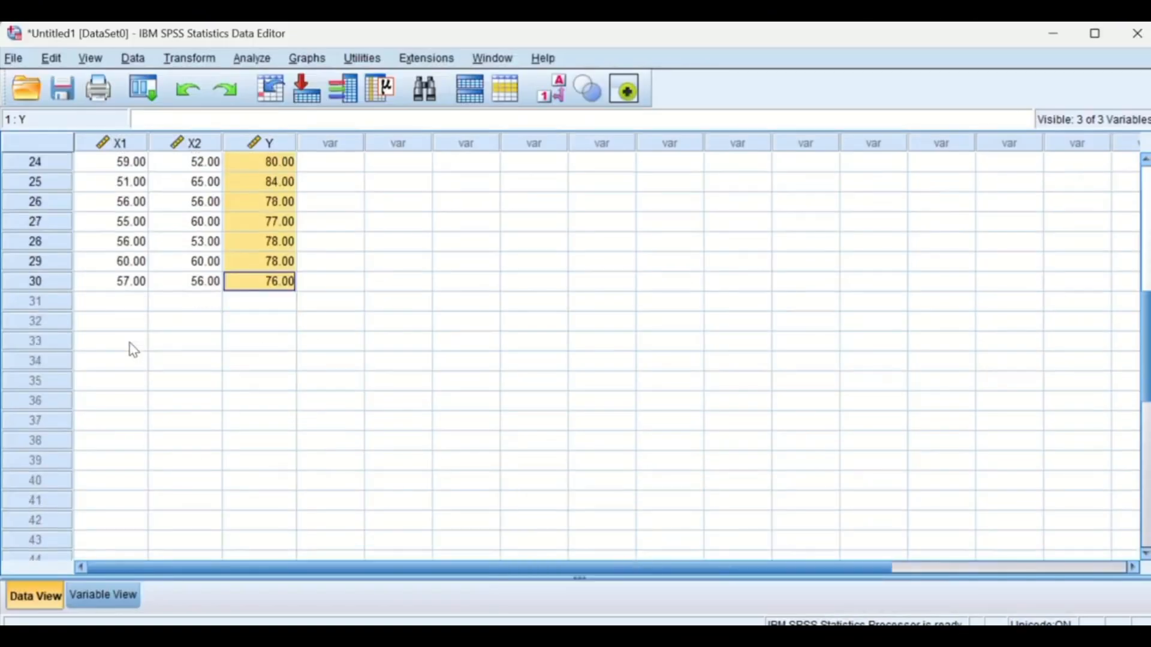
{"action": "scroll", "coordinate": [135, 345], "scroll_direction": "up", "scroll_amount": 5}
{"action": "scroll", "coordinate": [162, 303], "scroll_direction": "down", "scroll_amount": 1}
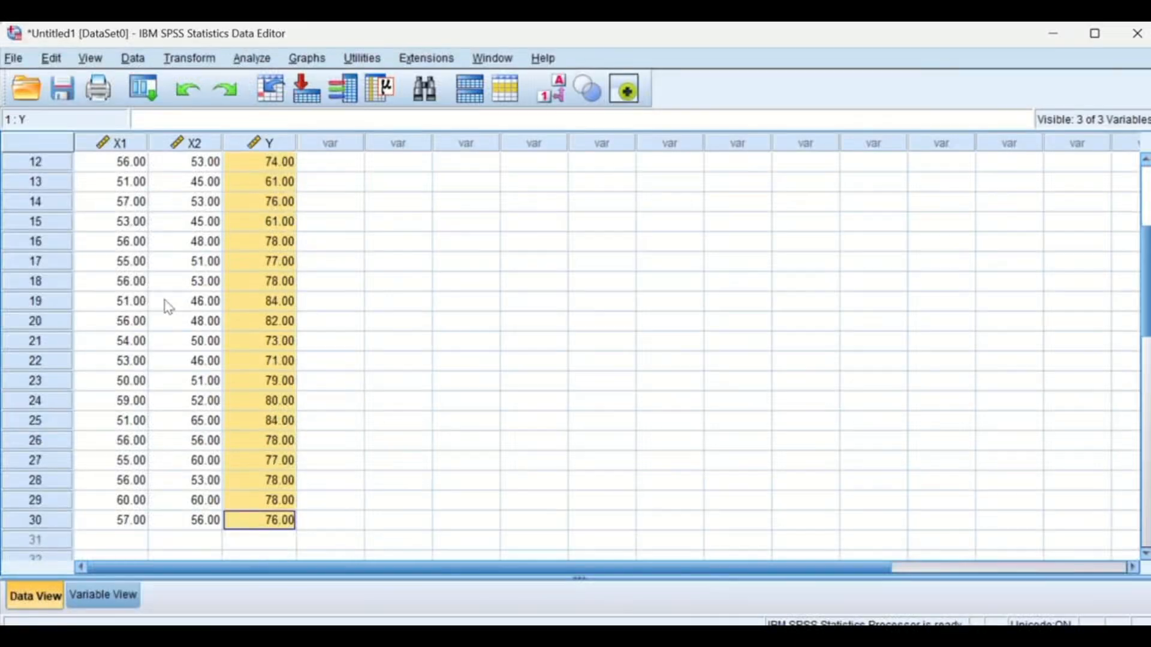
{"action": "scroll", "coordinate": [162, 304], "scroll_direction": "up", "scroll_amount": 4}
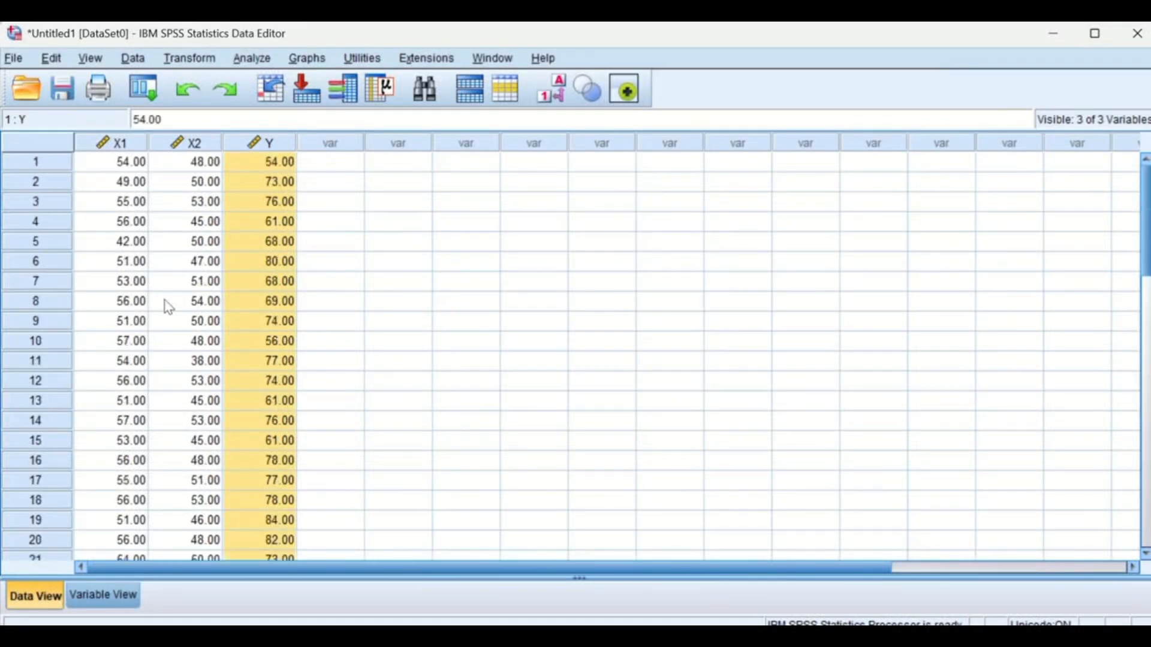
{"action": "left_click", "coordinate": [103, 595]}
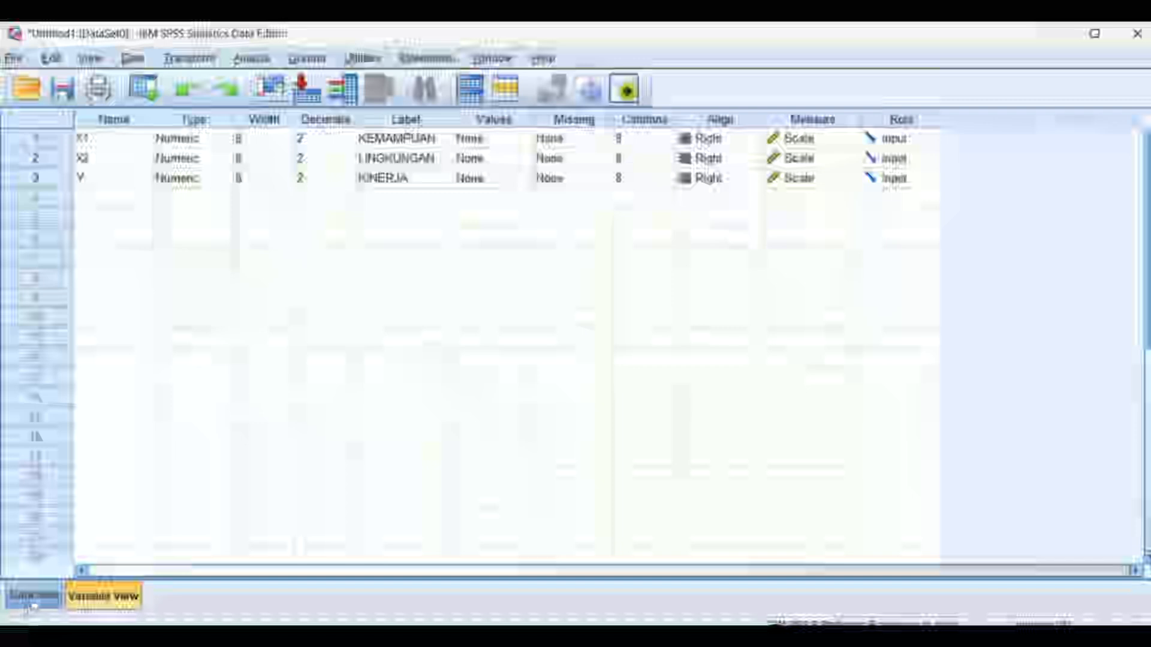
{"action": "left_click", "coordinate": [26, 607]}
{"action": "scroll", "coordinate": [179, 367], "scroll_direction": "down", "scroll_amount": 1}
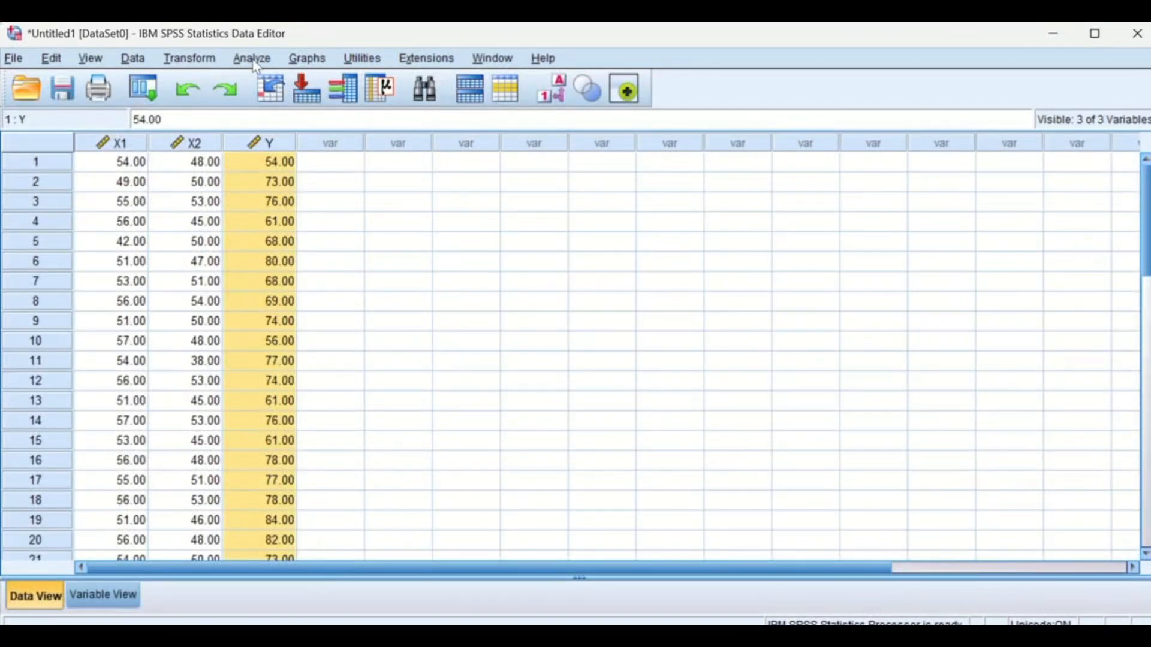
Run the Descriptives analysis again on KEMAMPUAN [X1], LINGKUNGAN KERJA and KINERJA [Y].
{"action": "left_click", "coordinate": [252, 58]}
{"action": "mouse_move", "coordinate": [335, 107]}
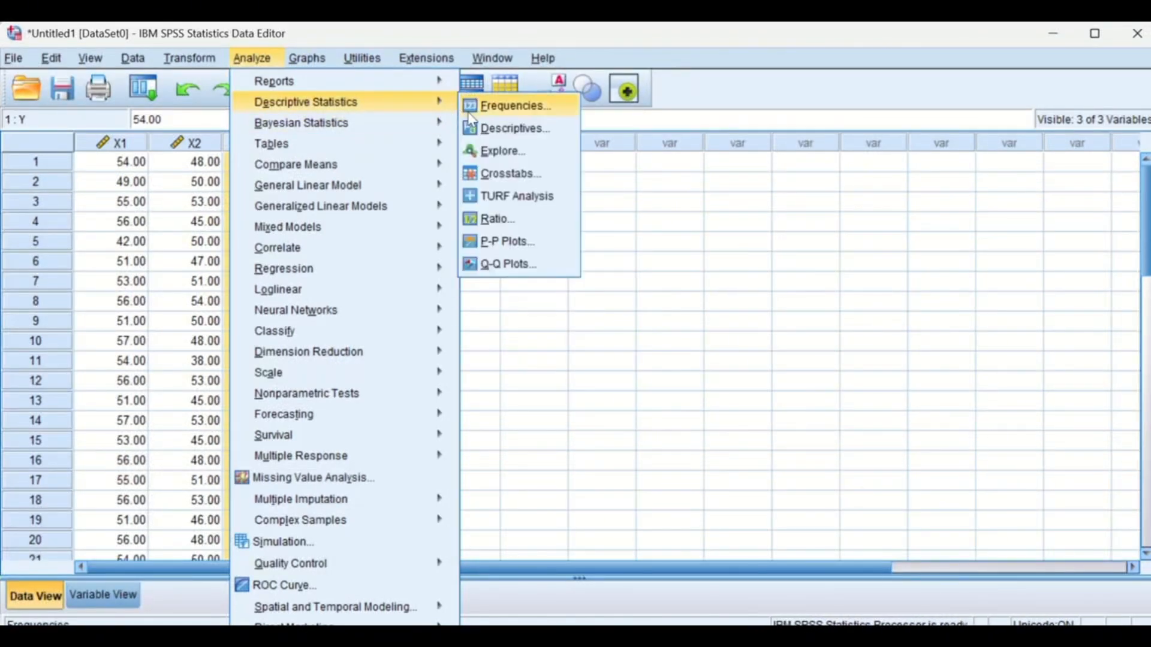
{"action": "left_click", "coordinate": [489, 129]}
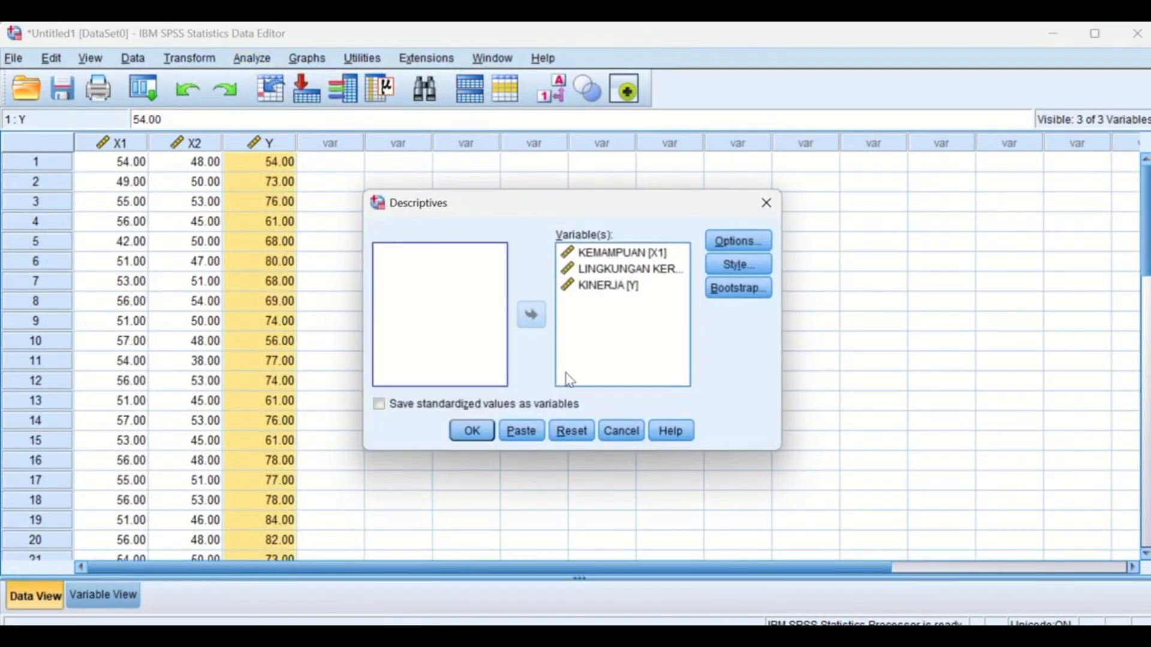
{"action": "left_click", "coordinate": [472, 430]}
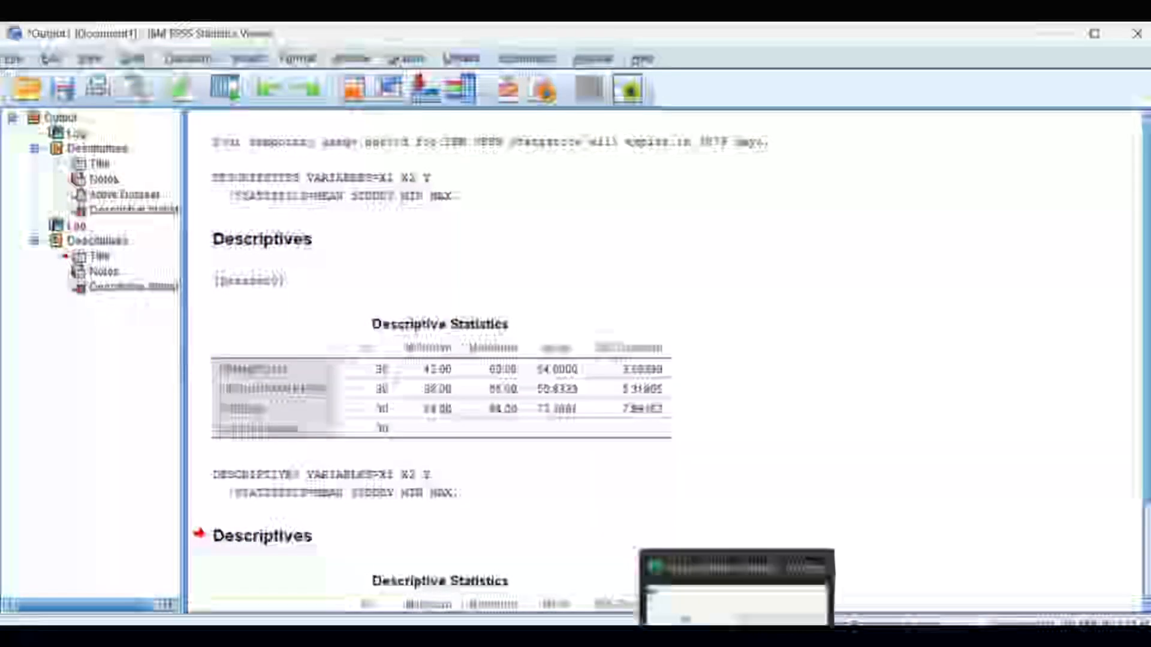
Switch to the Excel score data and return to the SPSS Data Editor.
{"action": "left_click", "coordinate": [736, 637]}
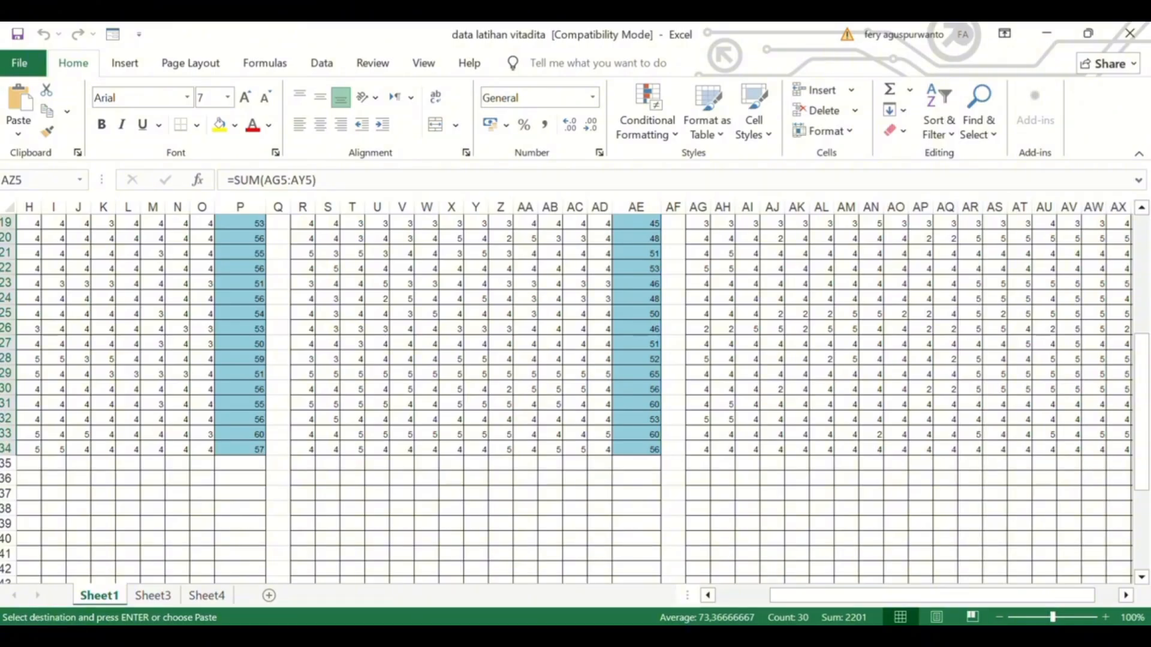
{"action": "mouse_move", "coordinate": [696, 636]}
{"action": "left_click", "coordinate": [552, 591]}
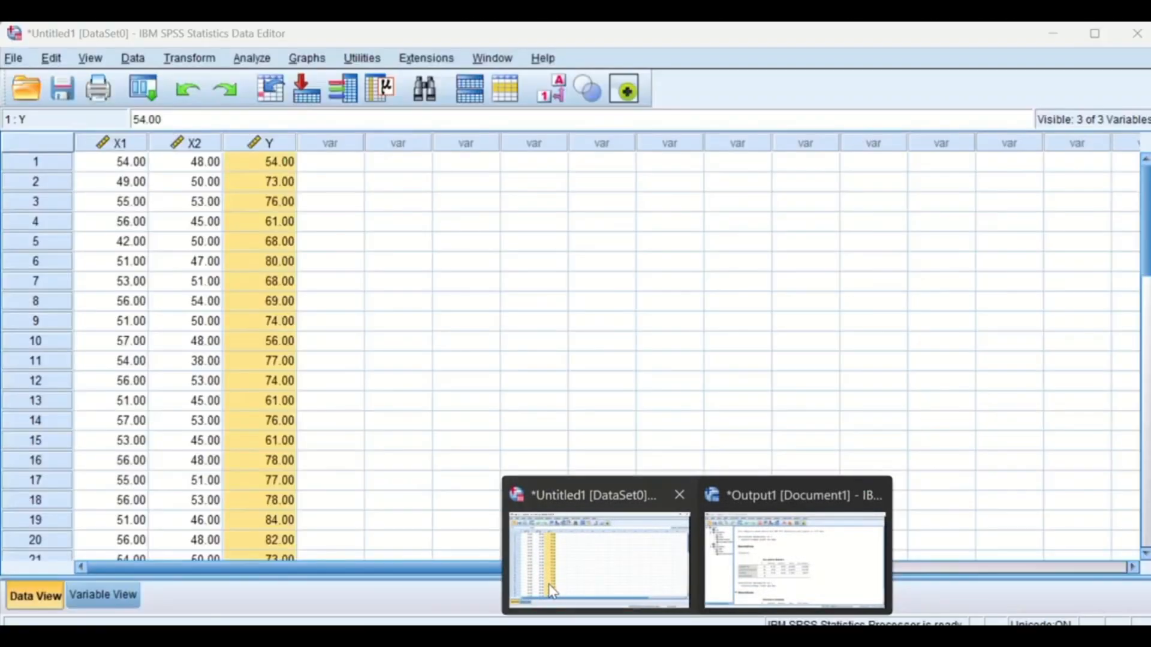